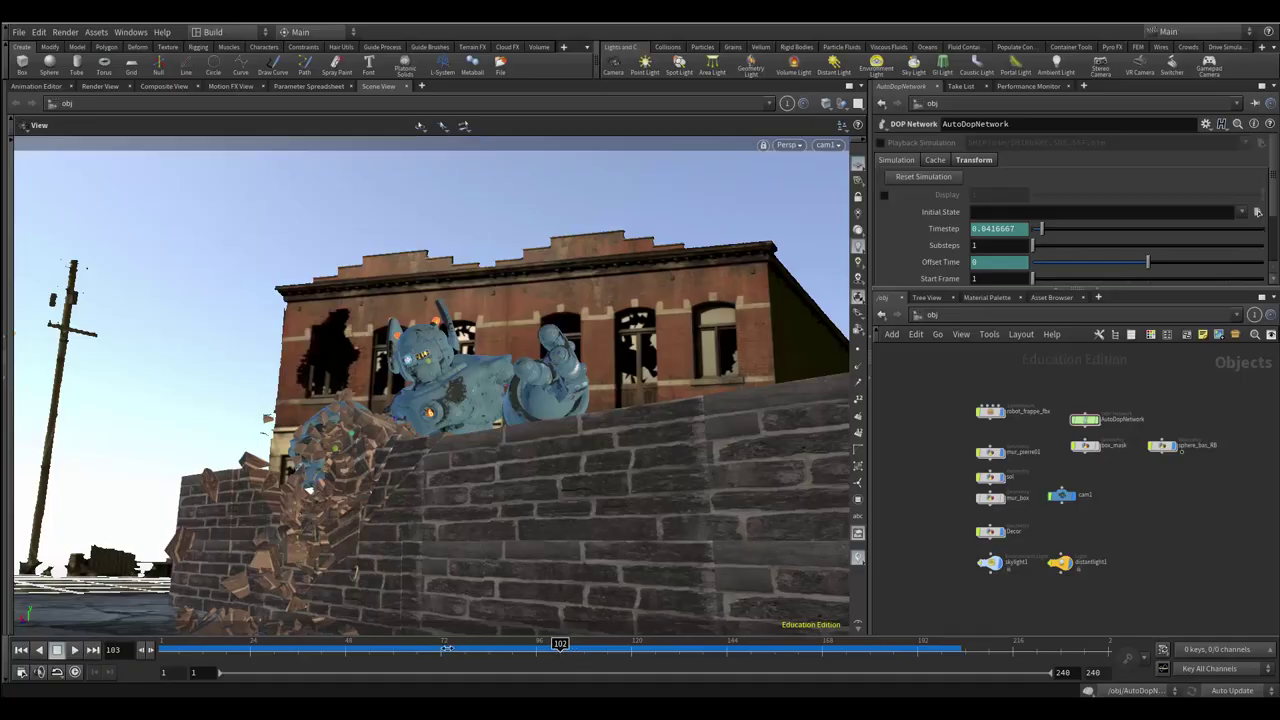
Step: Scrub the timeline through the robot's punch, then park the playhead at frame 56
{"action": "mouse_move", "coordinate": [447, 649]}
{"action": "left_mouse_down"}
{"action": "mouse_move", "coordinate": [709, 640]}
{"action": "mouse_move", "coordinate": [437, 640]}
{"action": "mouse_move", "coordinate": [710, 641]}
{"action": "mouse_move", "coordinate": [423, 643]}
{"action": "mouse_move", "coordinate": [690, 643]}
{"action": "mouse_move", "coordinate": [793, 661]}
{"action": "mouse_move", "coordinate": [415, 645]}
{"action": "mouse_move", "coordinate": [635, 645]}
{"action": "left_mouse_up"}
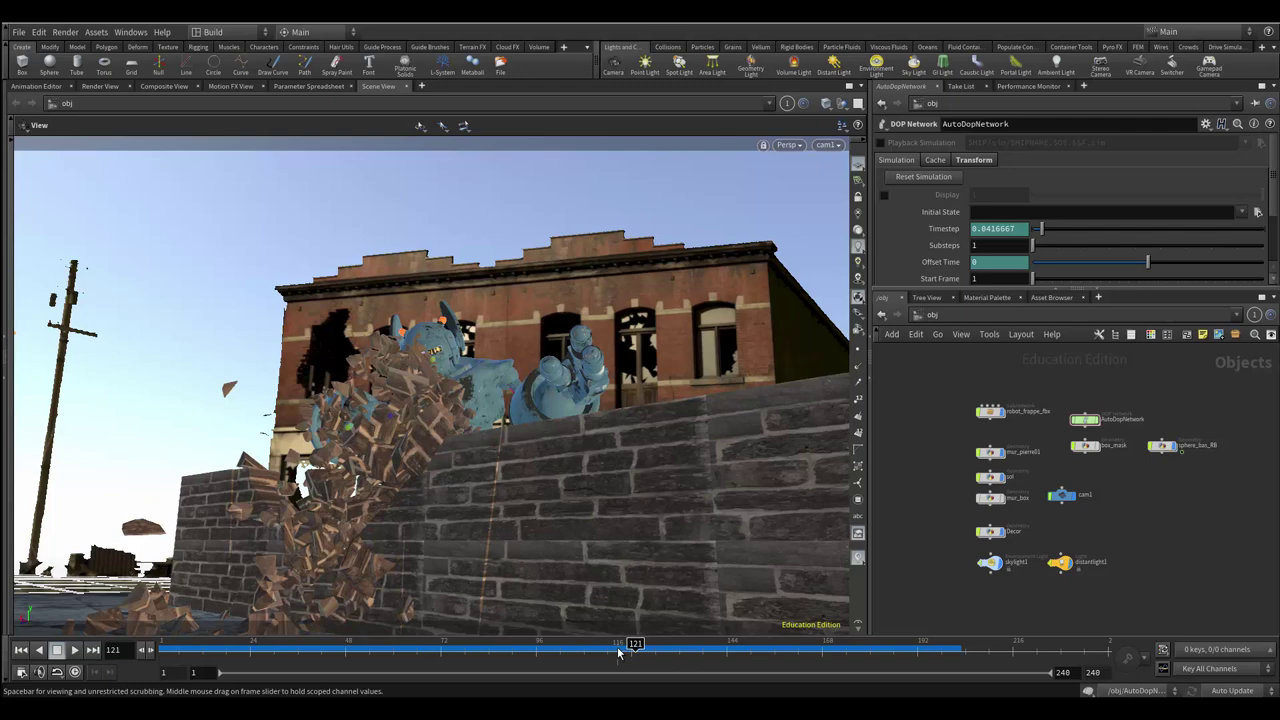
{"action": "mouse_move", "coordinate": [634, 643]}
{"action": "left_mouse_down"}
{"action": "mouse_move", "coordinate": [464, 643]}
{"action": "mouse_move", "coordinate": [616, 633]}
{"action": "left_mouse_up"}
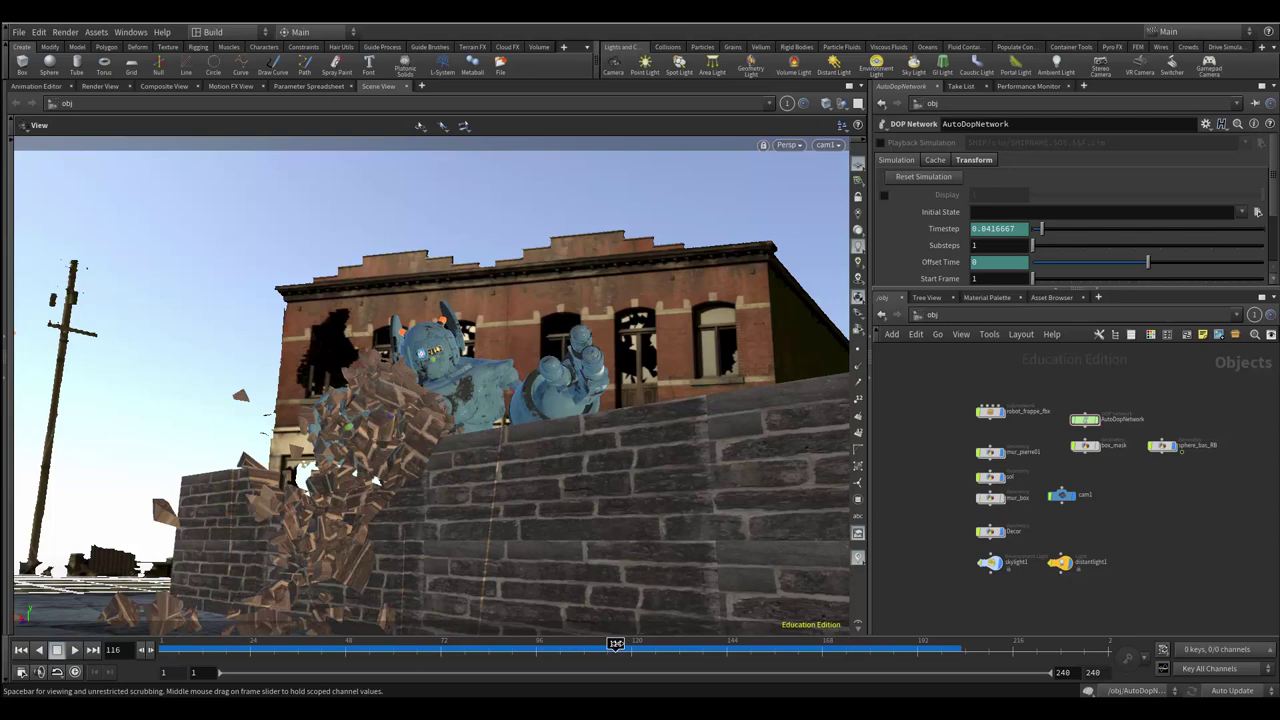
{"action": "left_click_drag", "start_coordinate": [616, 643], "coordinate": [710, 643]}
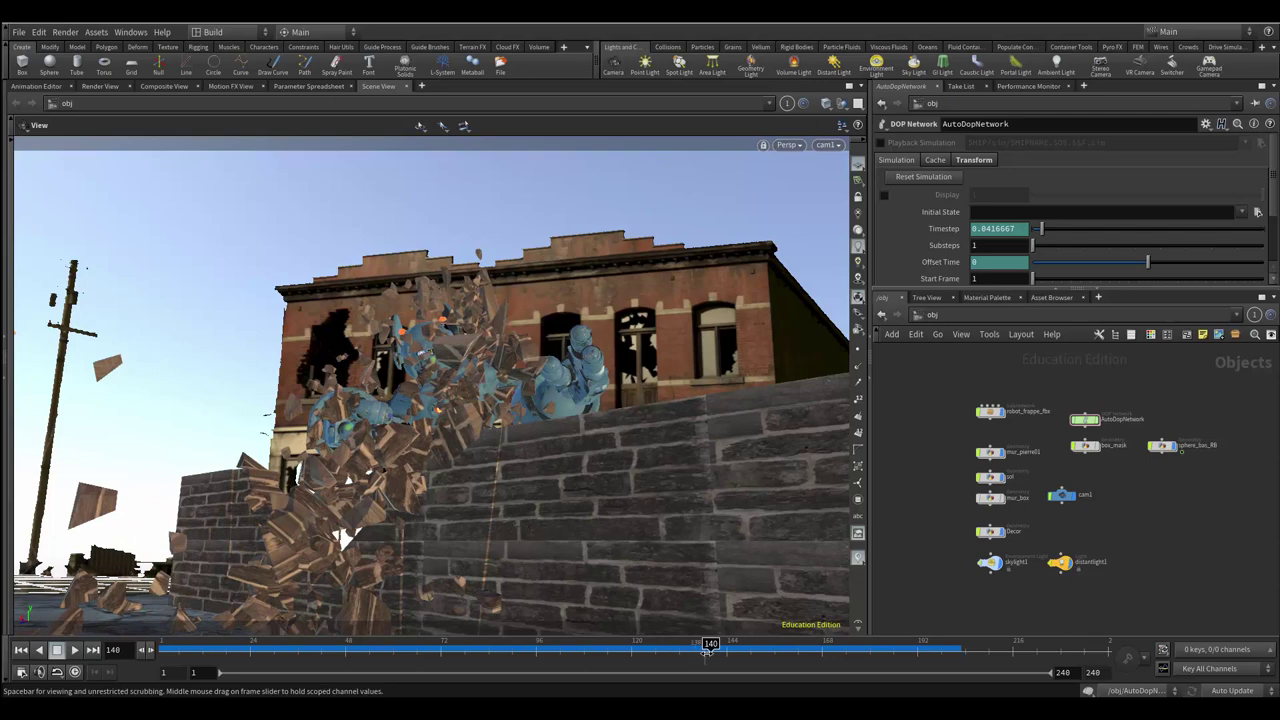
{"action": "mouse_move", "coordinate": [707, 649]}
{"action": "left_mouse_down"}
{"action": "mouse_move", "coordinate": [530, 634]}
{"action": "mouse_move", "coordinate": [735, 640]}
{"action": "left_mouse_up"}
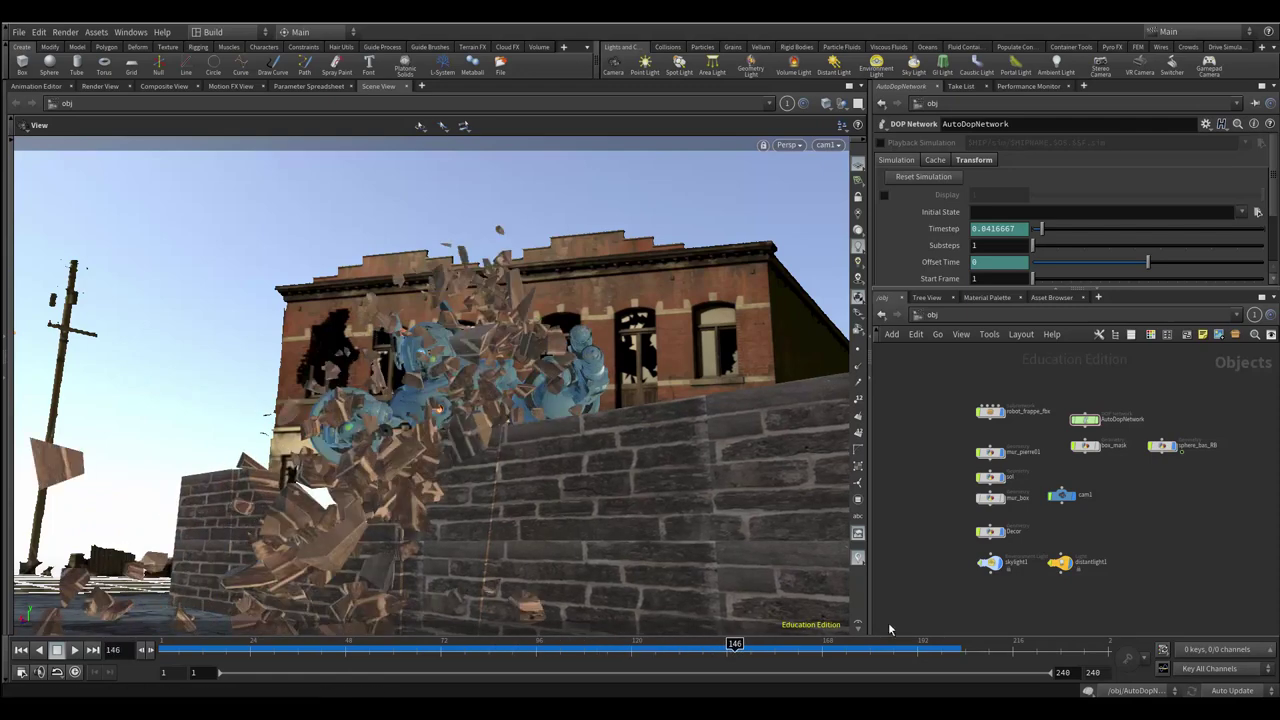
{"action": "middle_click_drag", "start_coordinate": [963, 540], "coordinate": [954, 554]}
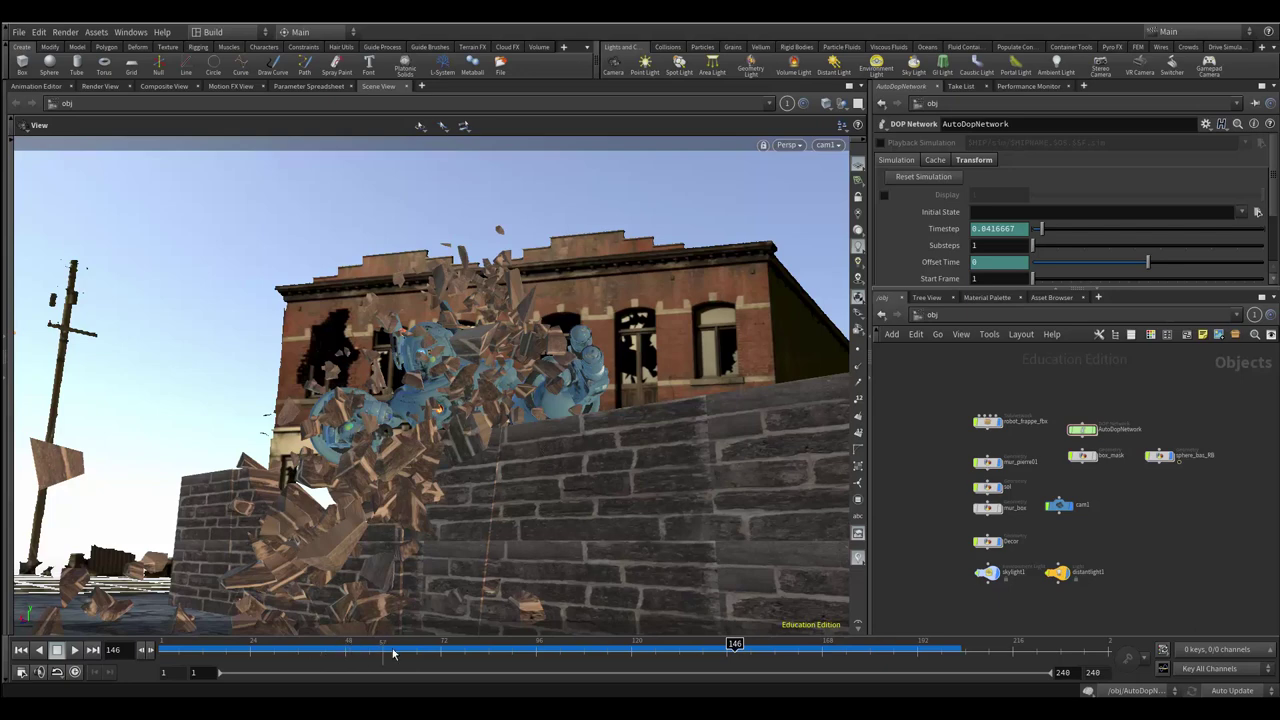
{"action": "left_click_drag", "start_coordinate": [390, 647], "coordinate": [377, 647]}
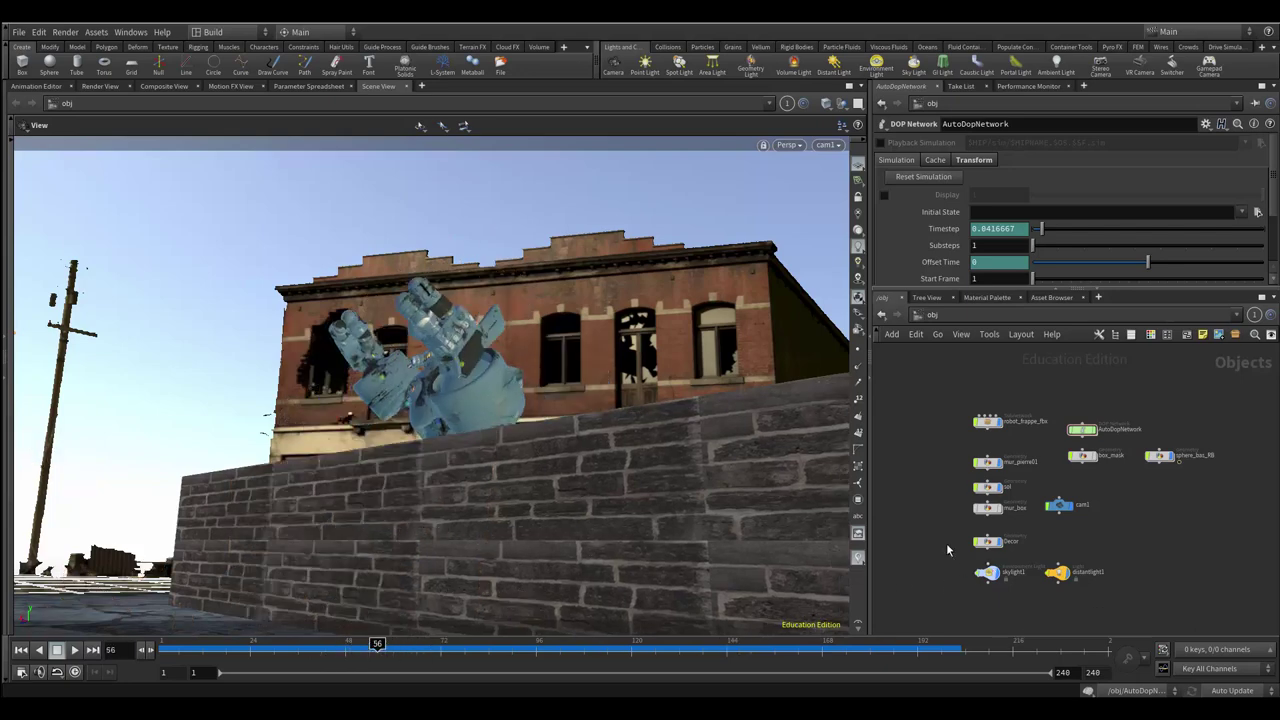
Step: Zoom the network editor, select mur_pierre01, and orbit the viewport to reveal its fracture outlines
{"action": "scroll", "coordinate": [950, 548], "scroll_direction": "up", "scroll_amount": 2}
{"action": "scroll", "coordinate": [960, 542], "scroll_direction": "up", "scroll_amount": 2}
{"action": "scroll", "coordinate": [968, 537], "scroll_direction": "up", "scroll_amount": 2}
{"action": "scroll", "coordinate": [971, 531], "scroll_direction": "up", "scroll_amount": 2}
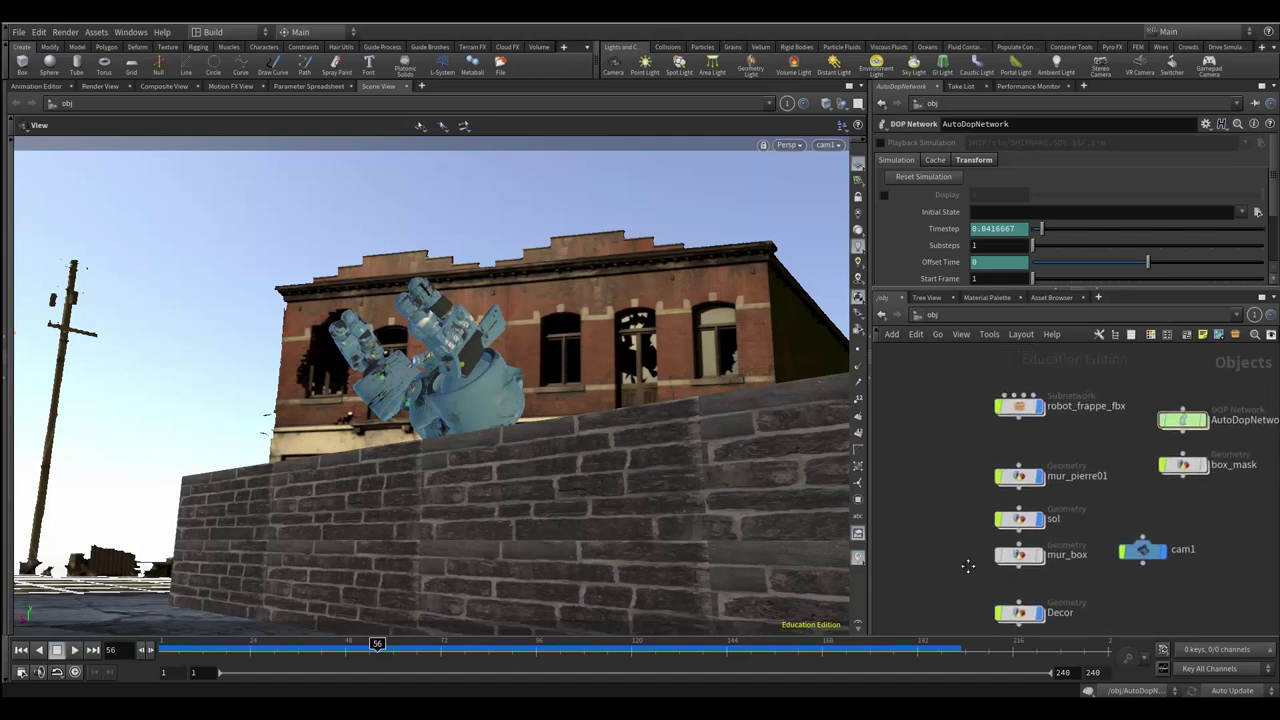
{"action": "left_click", "coordinate": [1018, 466]}
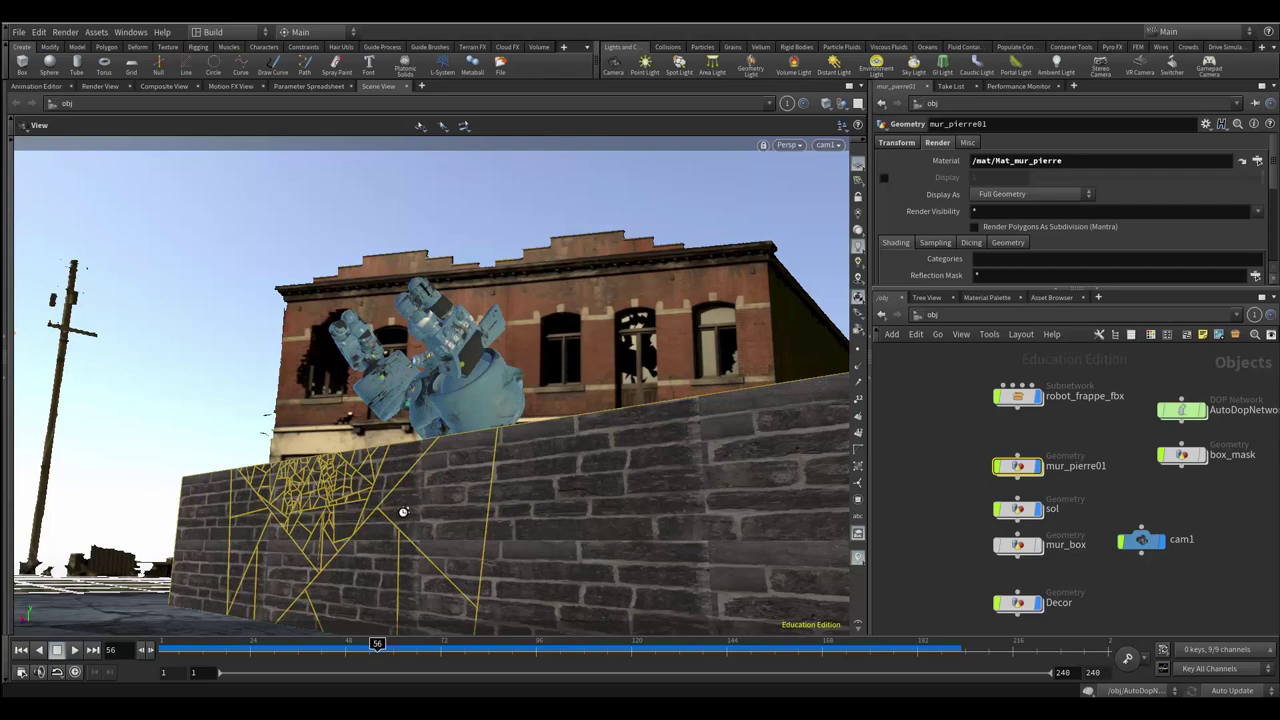
{"action": "mouse_move", "coordinate": [403, 512]}
{"action": "left_mouse_down"}
{"action": "mouse_move", "coordinate": [483, 529]}
{"action": "mouse_move", "coordinate": [586, 514]}
{"action": "mouse_move", "coordinate": [541, 514]}
{"action": "mouse_move", "coordinate": [486, 523]}
{"action": "mouse_move", "coordinate": [657, 523]}
{"action": "mouse_move", "coordinate": [696, 550]}
{"action": "left_mouse_up"}
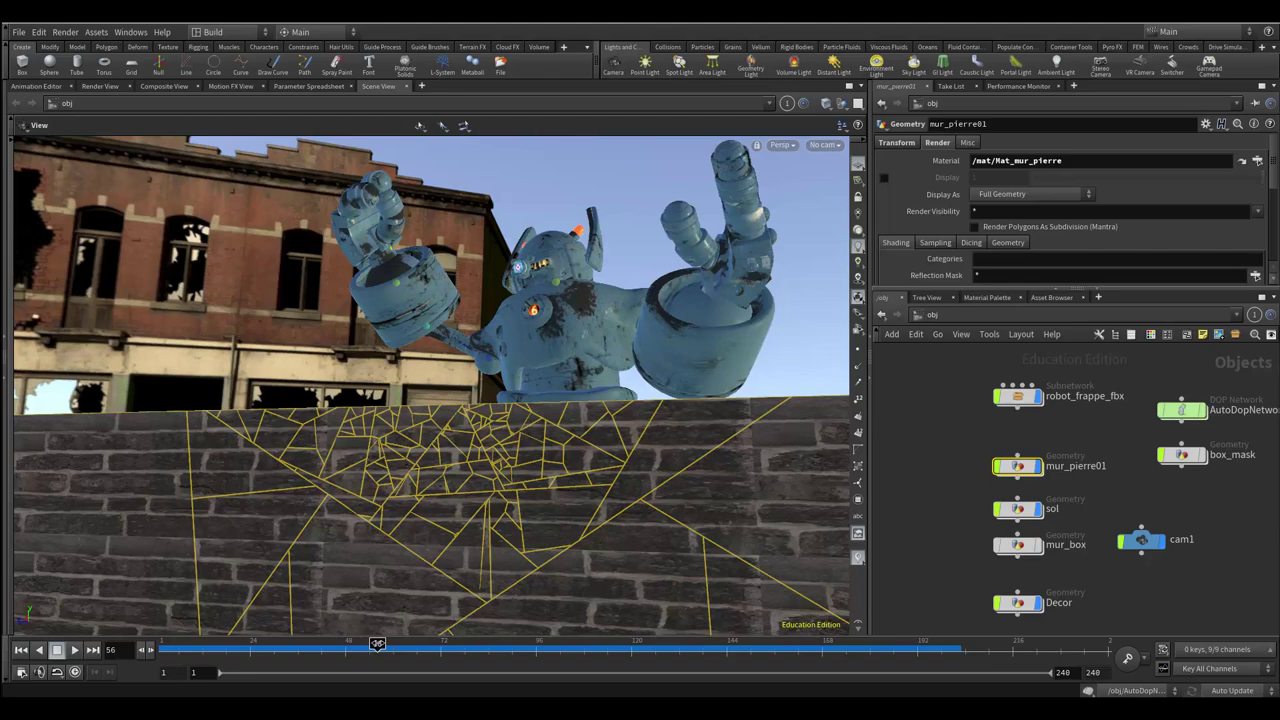
Step: Scrub to frame 90, orbit around the shattered wall, then scrub back to frame 70
{"action": "mouse_move", "coordinate": [377, 643]}
{"action": "left_mouse_down"}
{"action": "mouse_move", "coordinate": [530, 645]}
{"action": "mouse_move", "coordinate": [425, 643]}
{"action": "mouse_move", "coordinate": [512, 643]}
{"action": "left_mouse_up"}
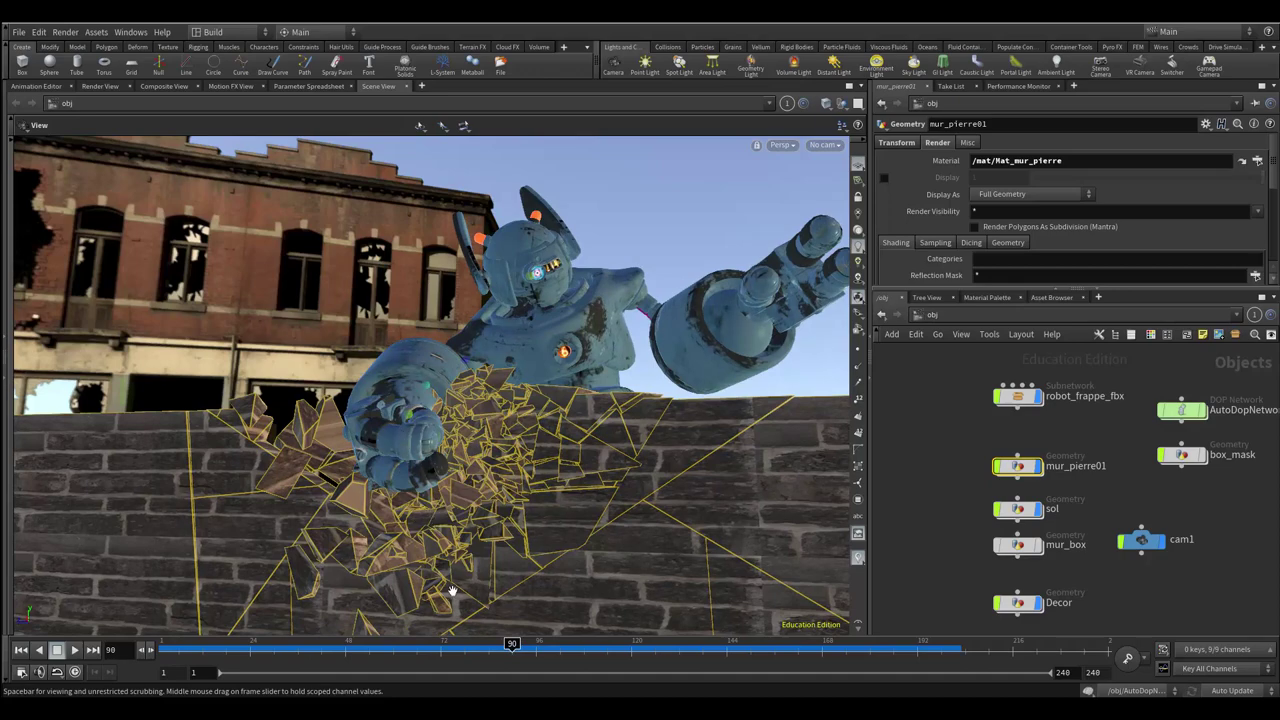
{"action": "mouse_move", "coordinate": [434, 560]}
{"action": "left_mouse_down", "text": "alt"}
{"action": "mouse_move", "coordinate": [388, 597]}
{"action": "mouse_move", "coordinate": [422, 650]}
{"action": "left_mouse_up", "text": "alt"}
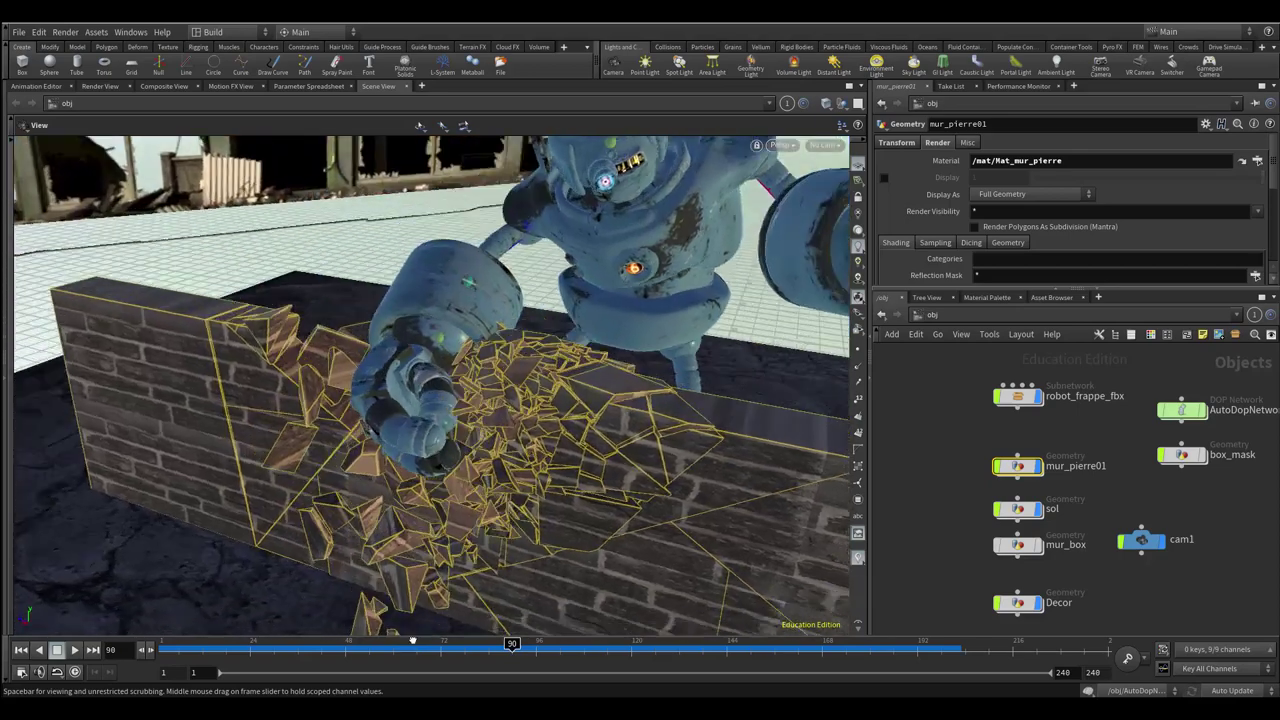
{"action": "left_click_drag", "start_coordinate": [428, 586], "coordinate": [406, 584], "text": "alt"}
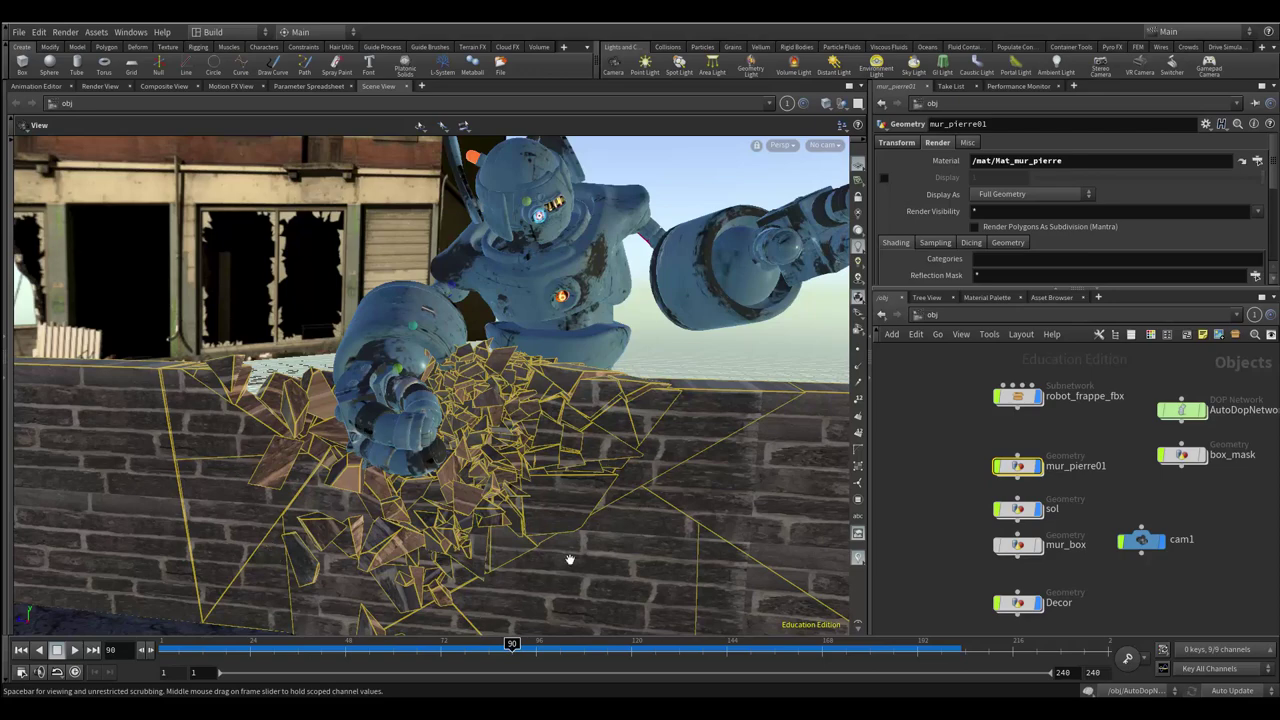
{"action": "mouse_move", "coordinate": [303, 560]}
{"action": "left_mouse_down"}
{"action": "mouse_move", "coordinate": [389, 598]}
{"action": "mouse_move", "coordinate": [345, 560]}
{"action": "mouse_move", "coordinate": [411, 577]}
{"action": "left_mouse_up"}
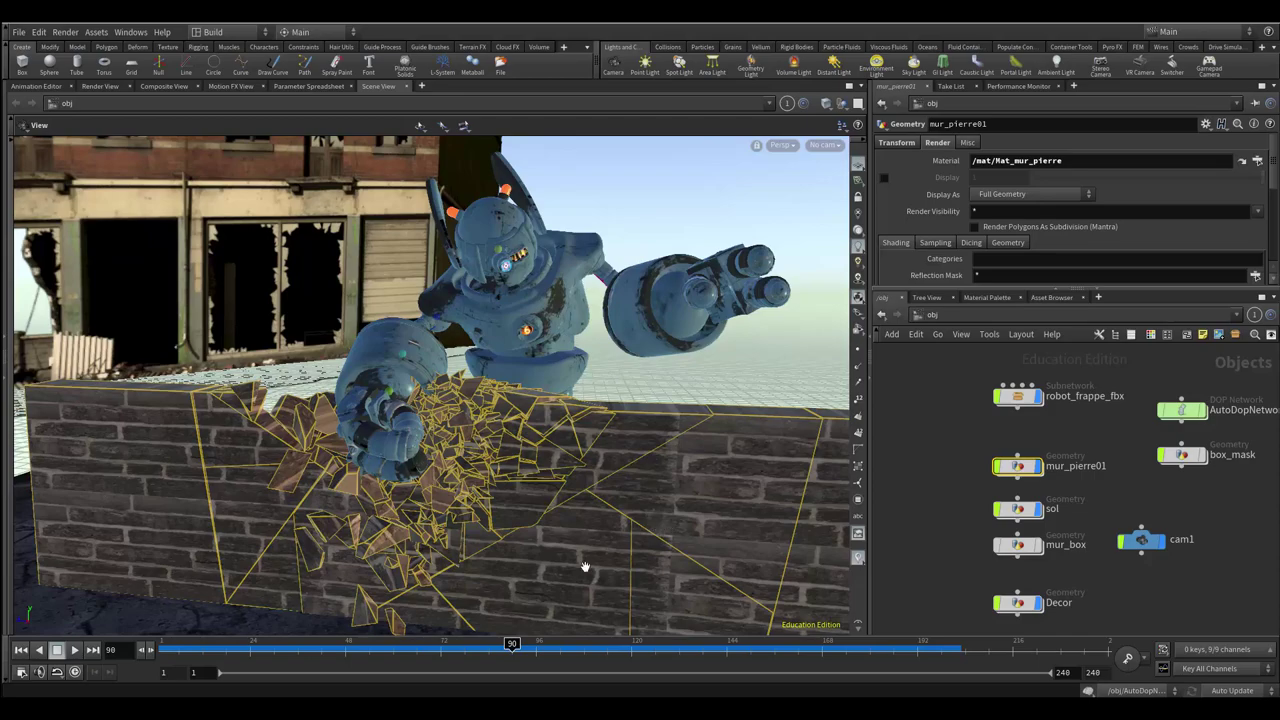
{"action": "mouse_move", "coordinate": [547, 580]}
{"action": "left_mouse_down"}
{"action": "mouse_move", "coordinate": [535, 620]}
{"action": "mouse_move", "coordinate": [570, 605]}
{"action": "mouse_move", "coordinate": [545, 555]}
{"action": "left_mouse_up"}
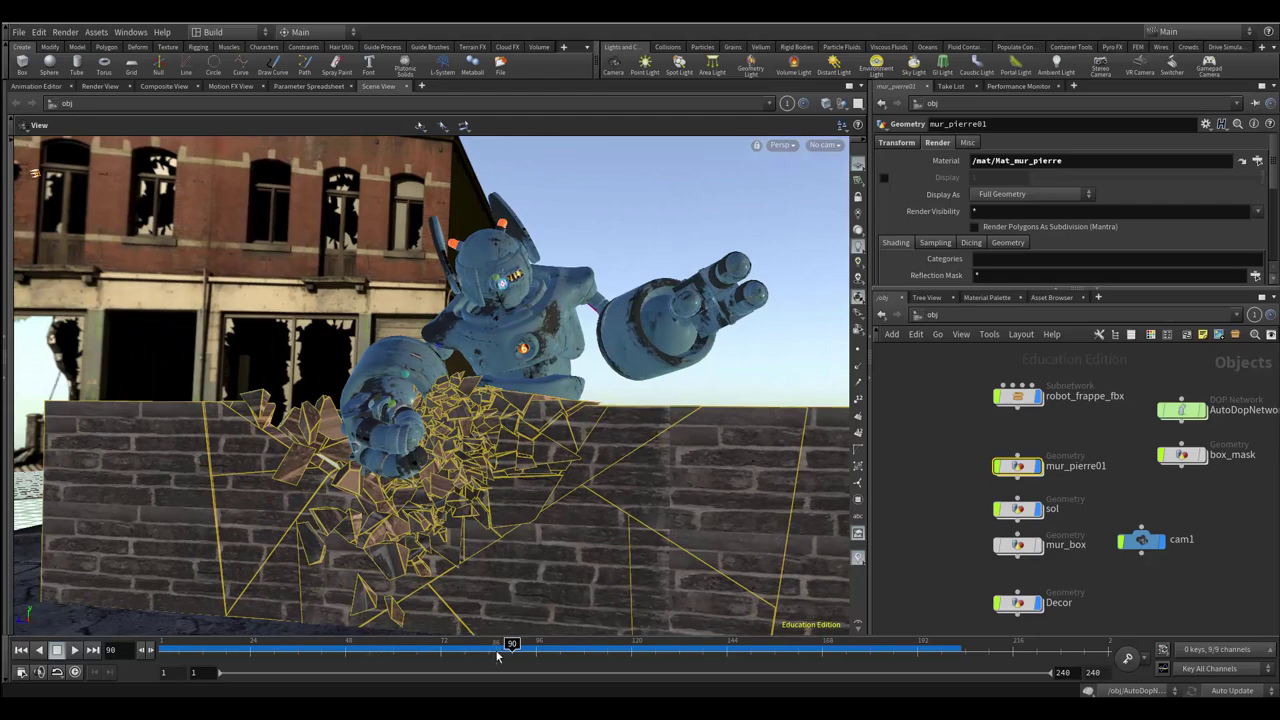
{"action": "left_click_drag", "start_coordinate": [510, 645], "coordinate": [430, 644]}
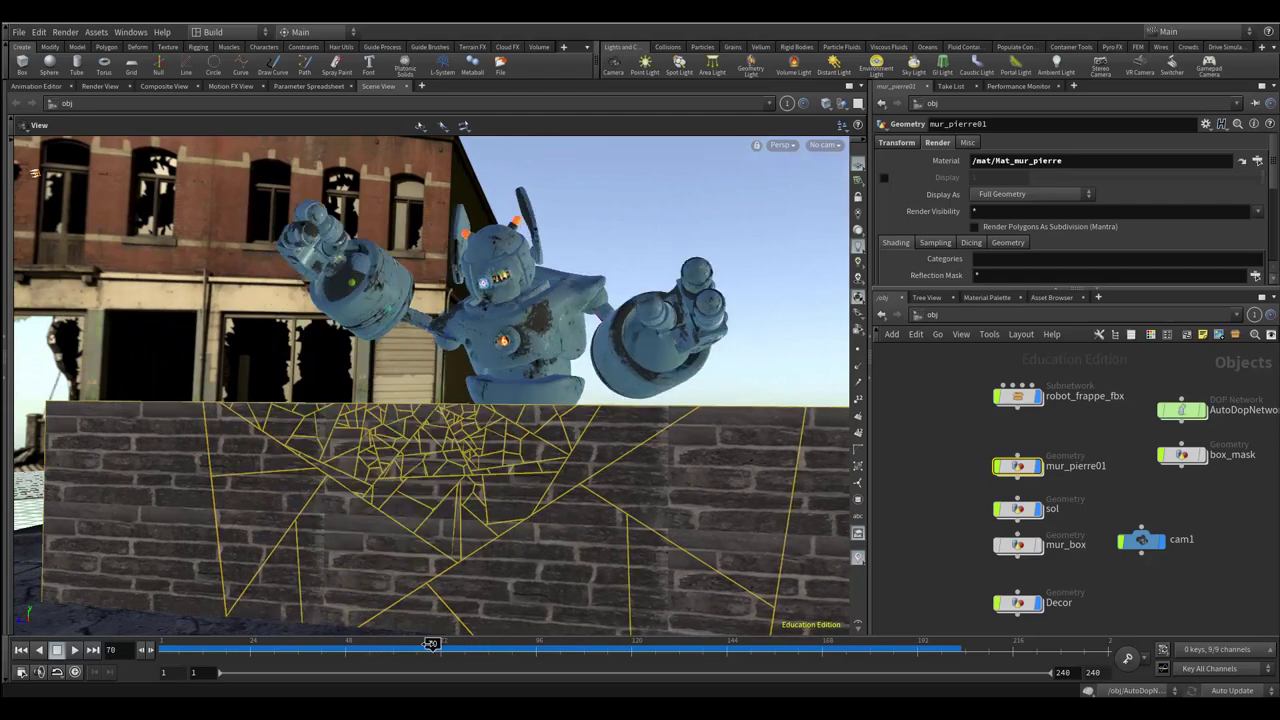
Step: Dolly toward the wall and orbit to a high angle over its top-edge fracture lines
{"action": "scroll", "coordinate": [402, 490], "scroll_direction": "up", "scroll_amount": 1}
{"action": "scroll", "coordinate": [398, 486], "scroll_direction": "up", "scroll_amount": 1}
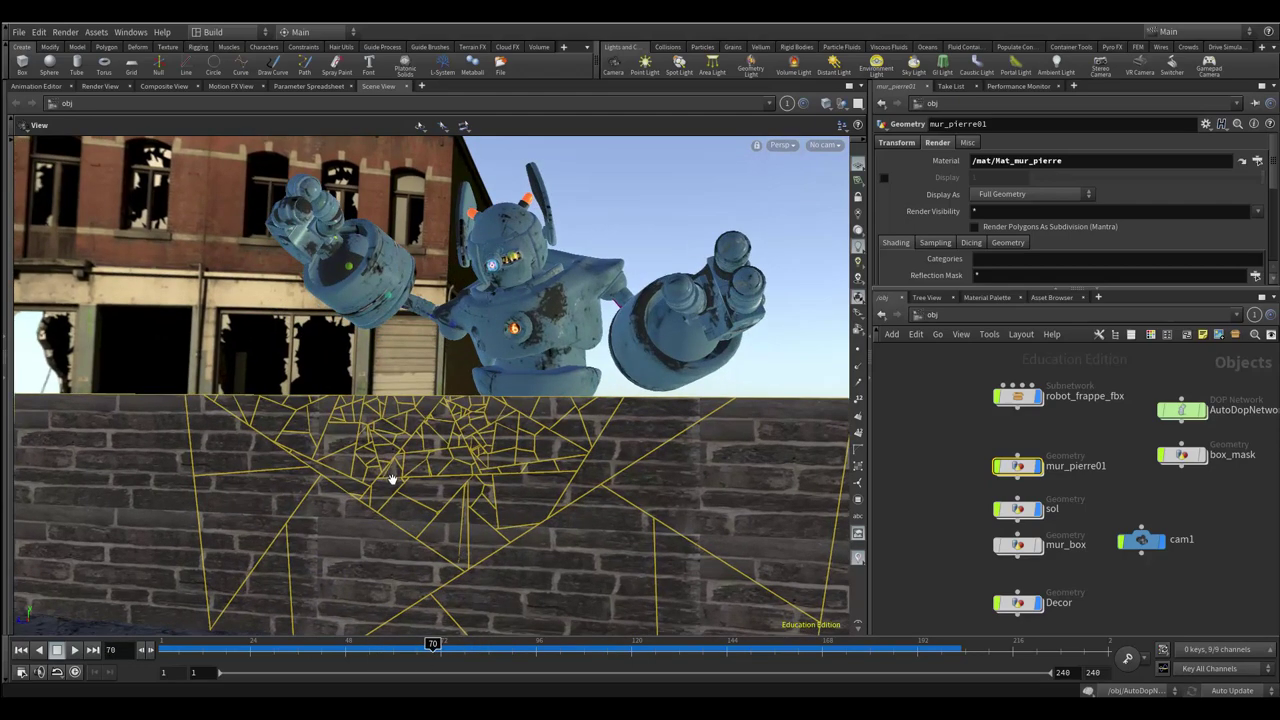
{"action": "scroll", "coordinate": [397, 485], "scroll_direction": "up", "scroll_amount": 2}
{"action": "left_click_drag", "start_coordinate": [426, 509], "coordinate": [443, 525]}
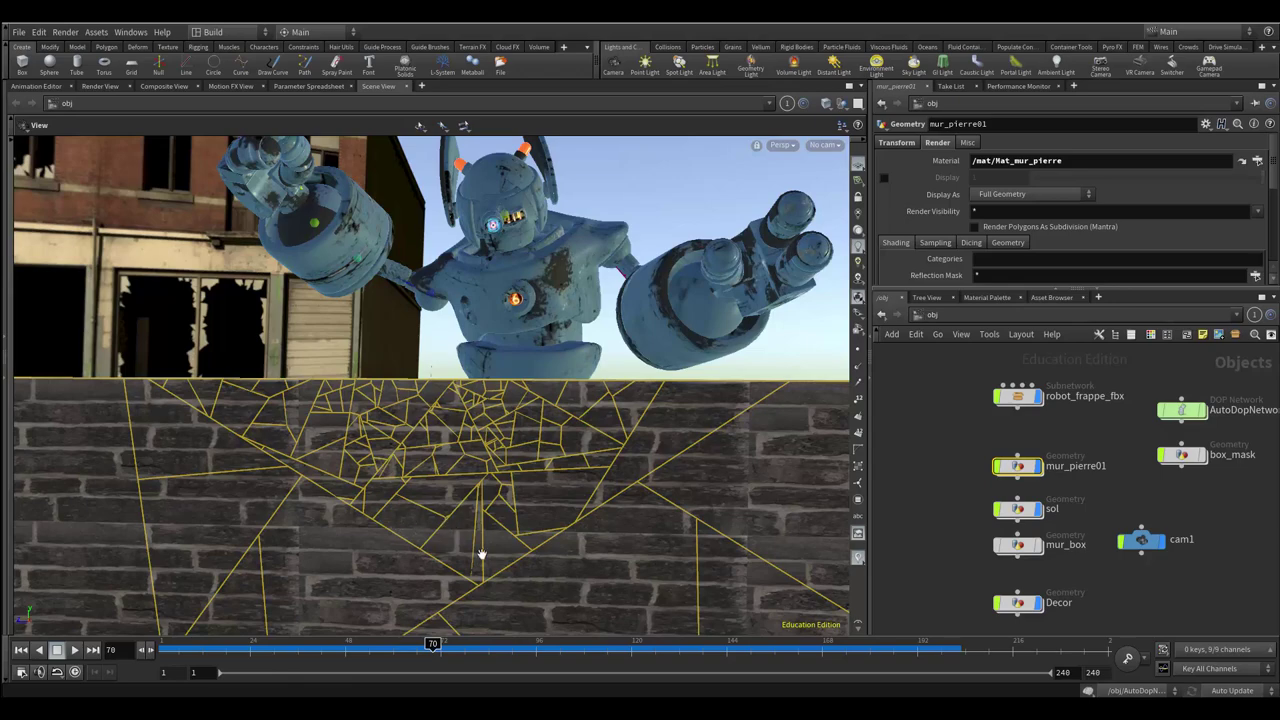
{"action": "left_click_drag", "start_coordinate": [479, 563], "coordinate": [457, 571]}
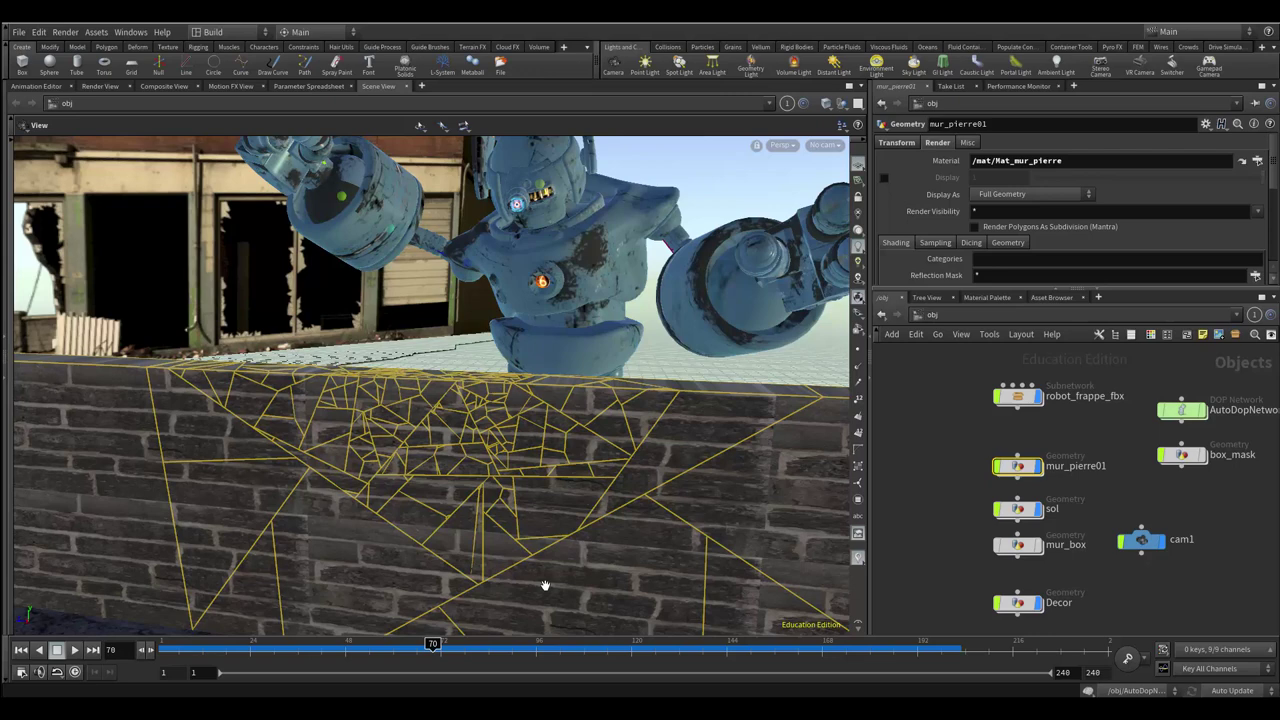
Step: Dive into mur_pierre01 and display the raw imported wall, then the uvproject1 result
{"action": "double_click", "coordinate": [1018, 467]}
{"action": "middle_click_drag", "start_coordinate": [994, 500], "coordinate": [997, 540]}
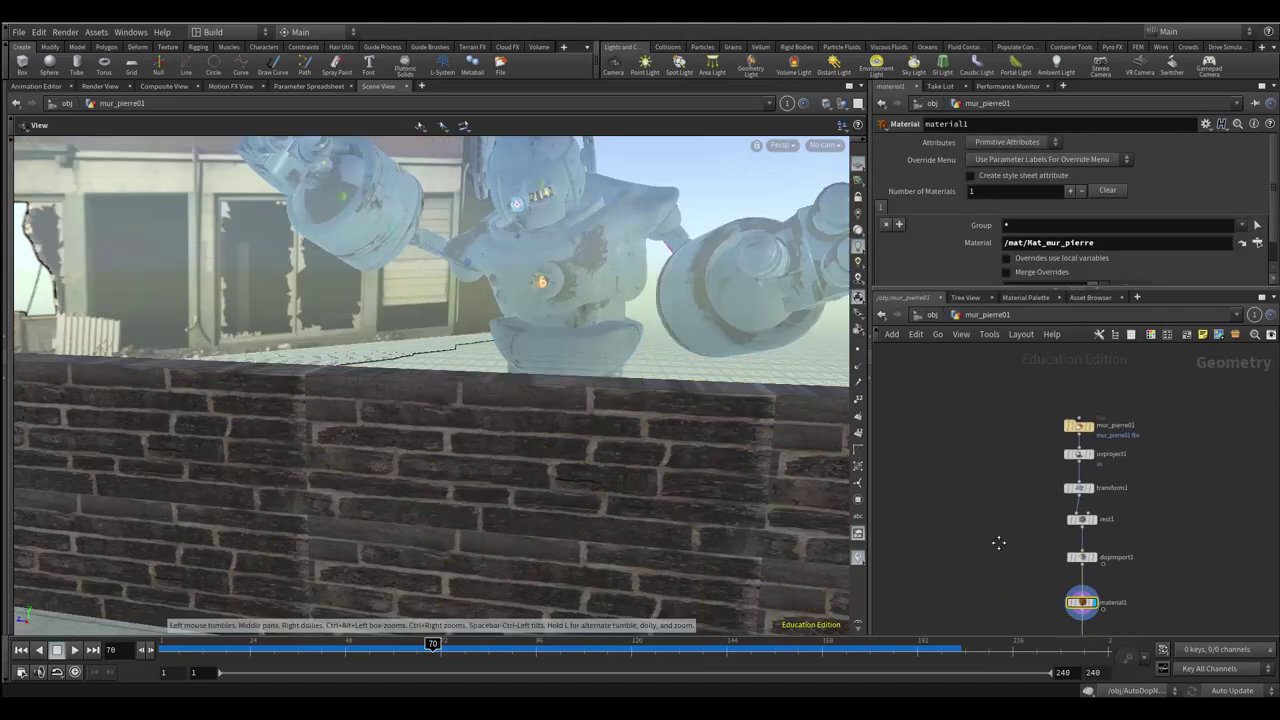
{"action": "mouse_move", "coordinate": [777, 537]}
{"action": "left_mouse_down"}
{"action": "mouse_move", "coordinate": [690, 547]}
{"action": "mouse_move", "coordinate": [697, 537]}
{"action": "left_mouse_up"}
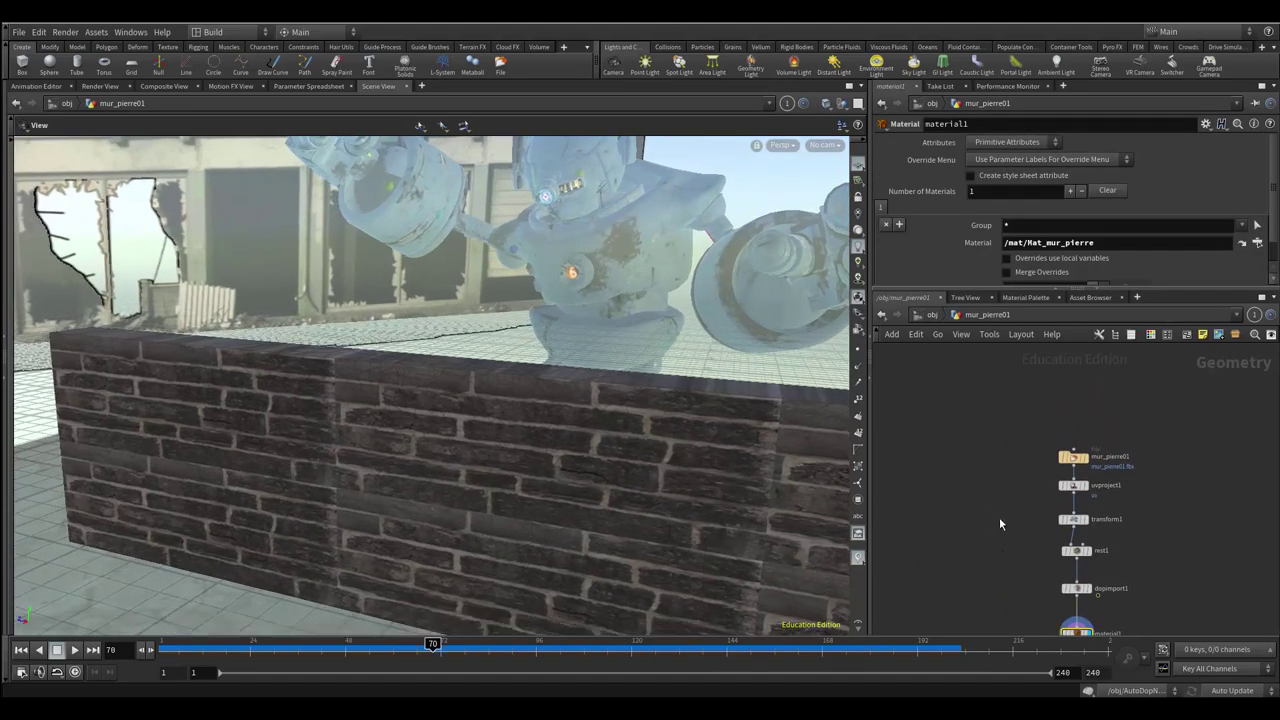
{"action": "scroll", "coordinate": [995, 518], "scroll_direction": "up", "scroll_amount": 4}
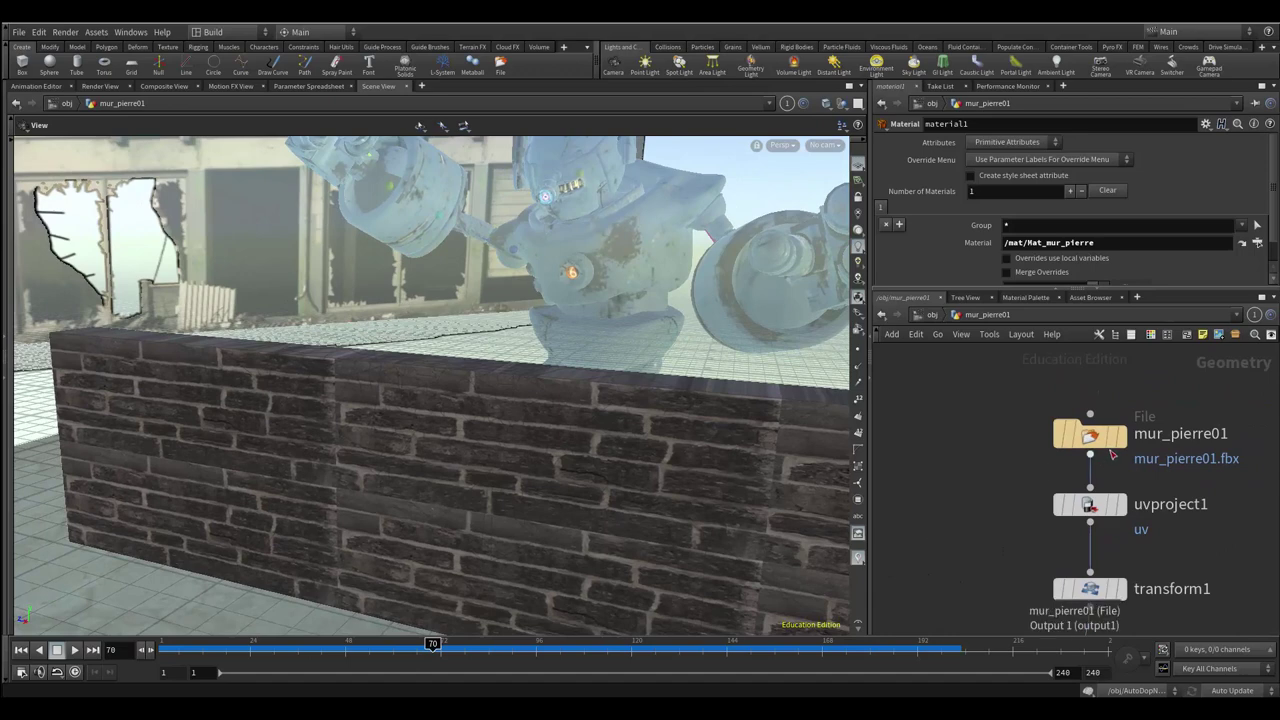
{"action": "left_click", "coordinate": [1122, 440]}
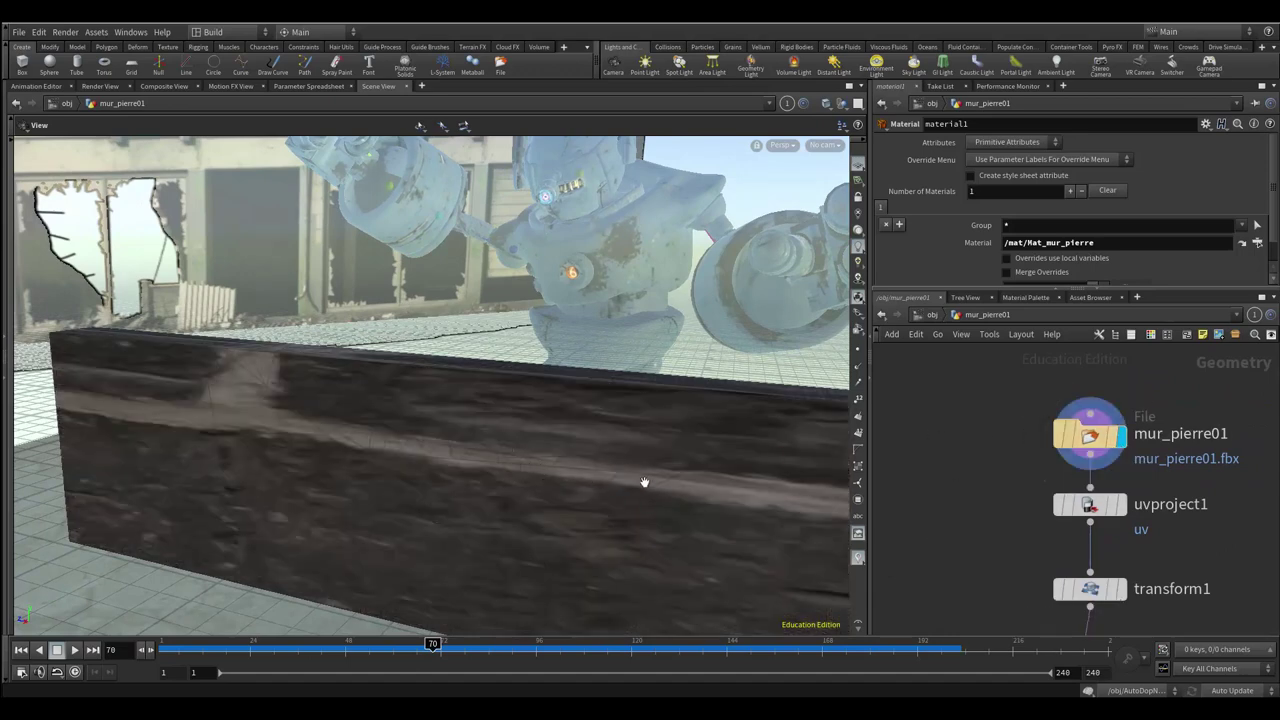
{"action": "middle_click_drag", "start_coordinate": [991, 523], "coordinate": [941, 449]}
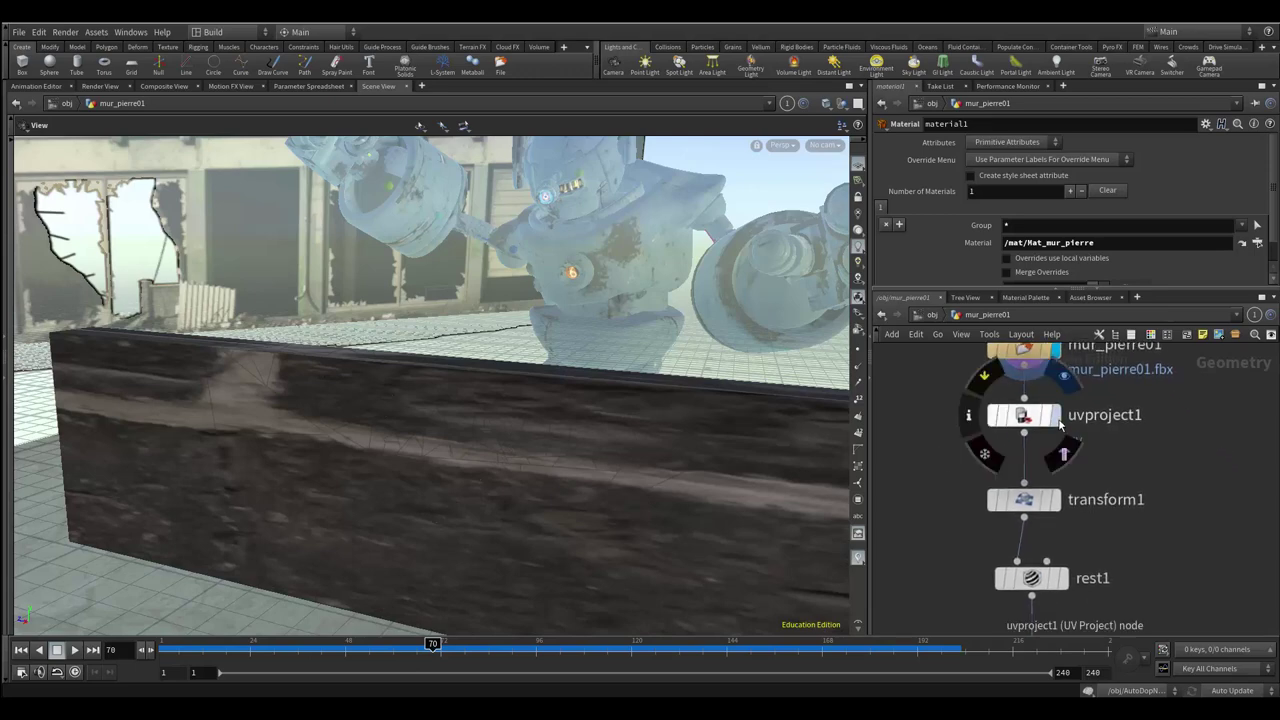
{"action": "left_click", "coordinate": [1052, 420]}
Step: Inspect material1 and display the out_mur output, then return to the /obj level
{"action": "middle_click_drag", "start_coordinate": [1085, 540], "coordinate": [1083, 437]}
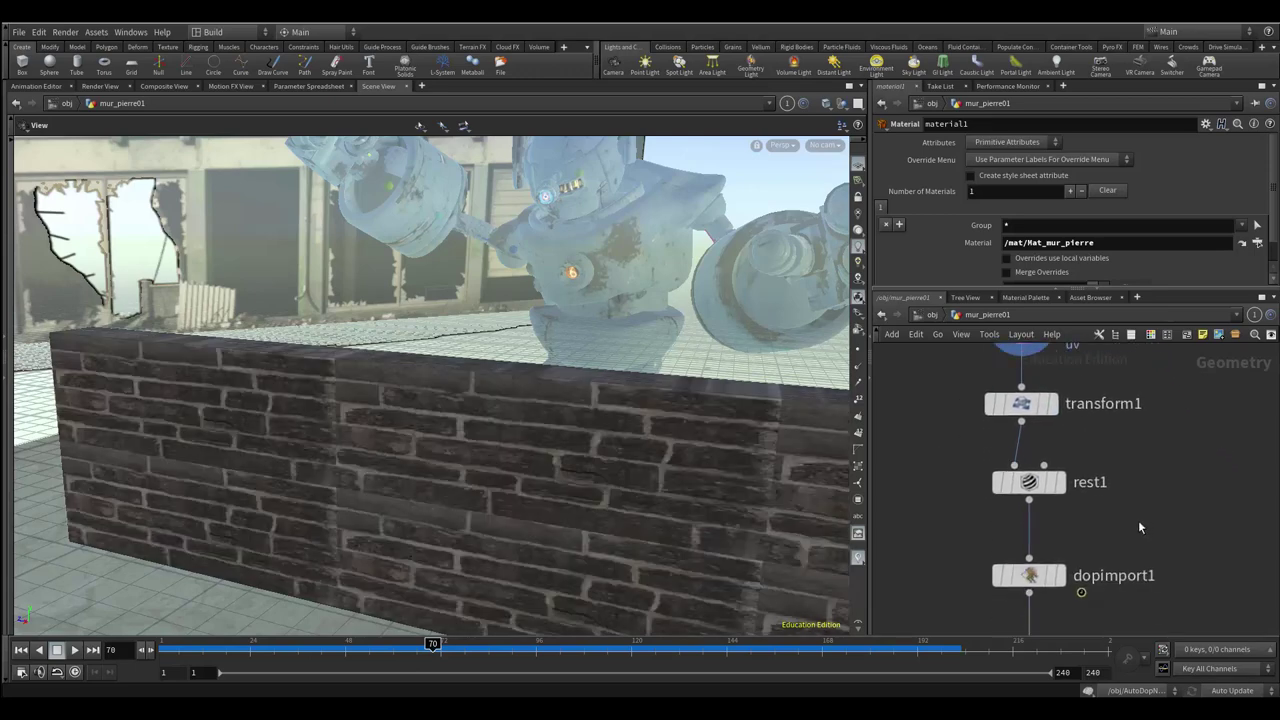
{"action": "middle_click_drag", "start_coordinate": [1138, 527], "coordinate": [1132, 452]}
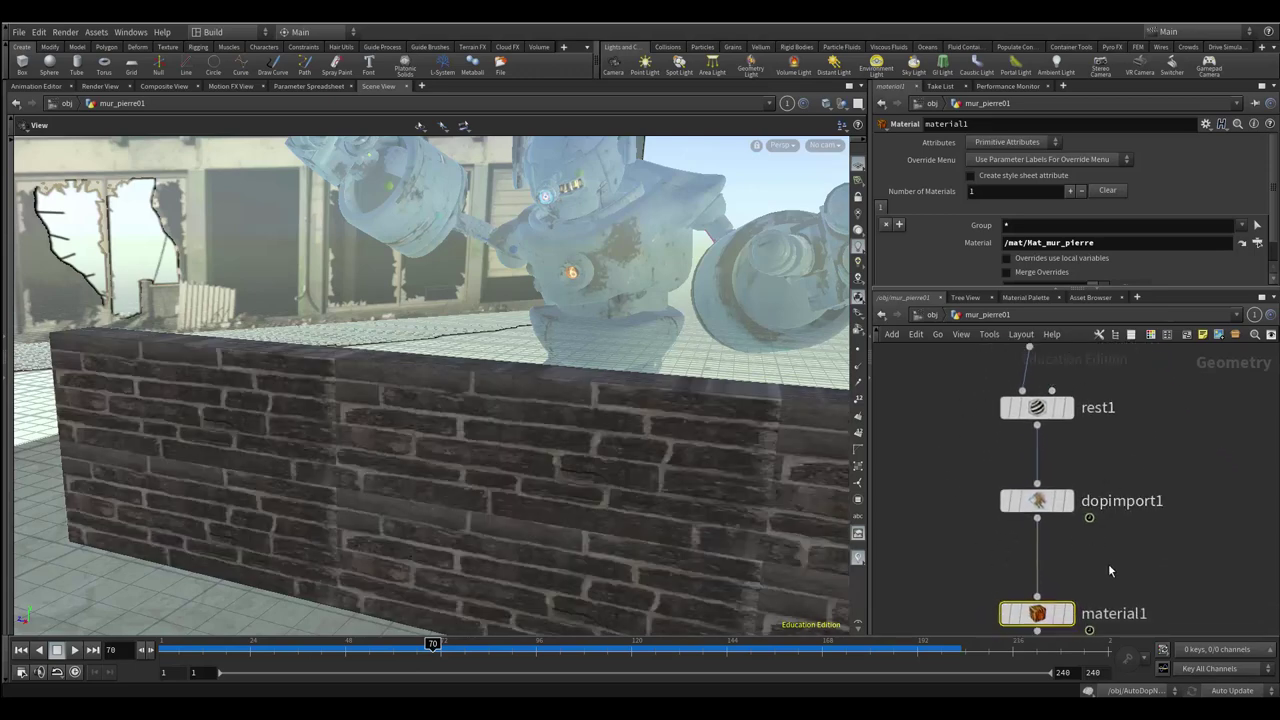
{"action": "middle_click_drag", "start_coordinate": [1109, 570], "coordinate": [1125, 443]}
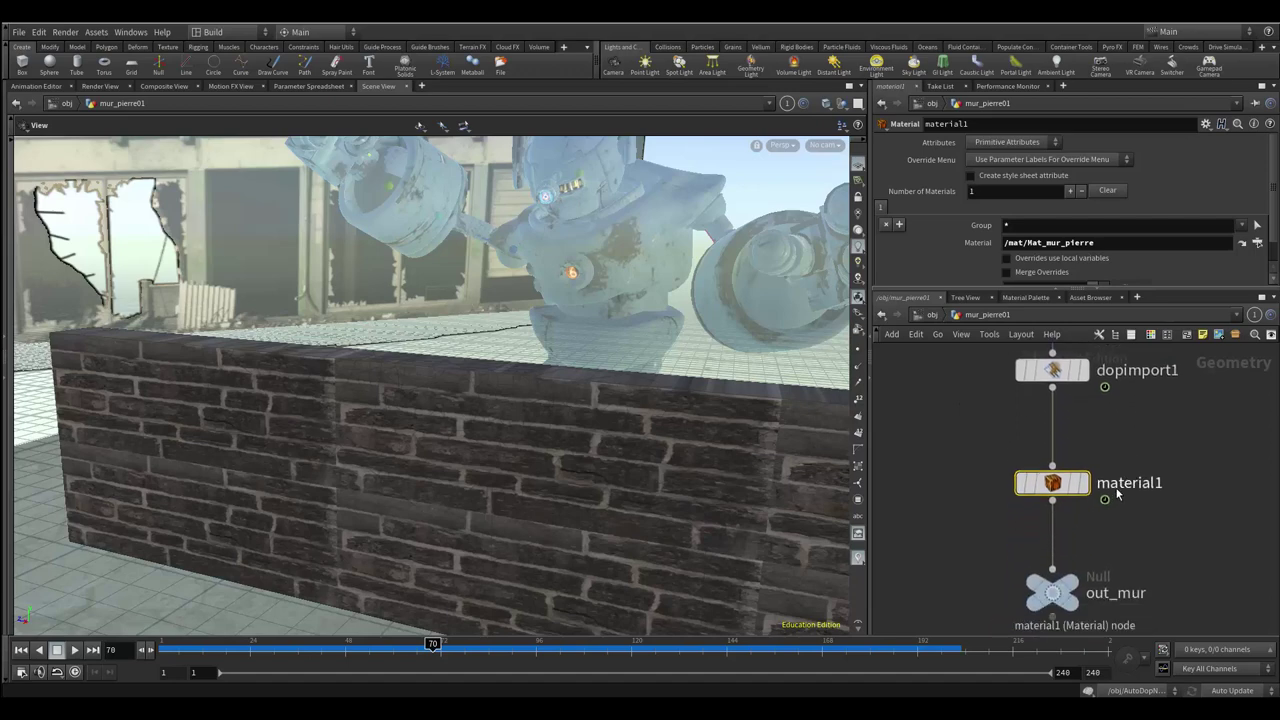
{"action": "mouse_move", "coordinate": [1037, 613]}
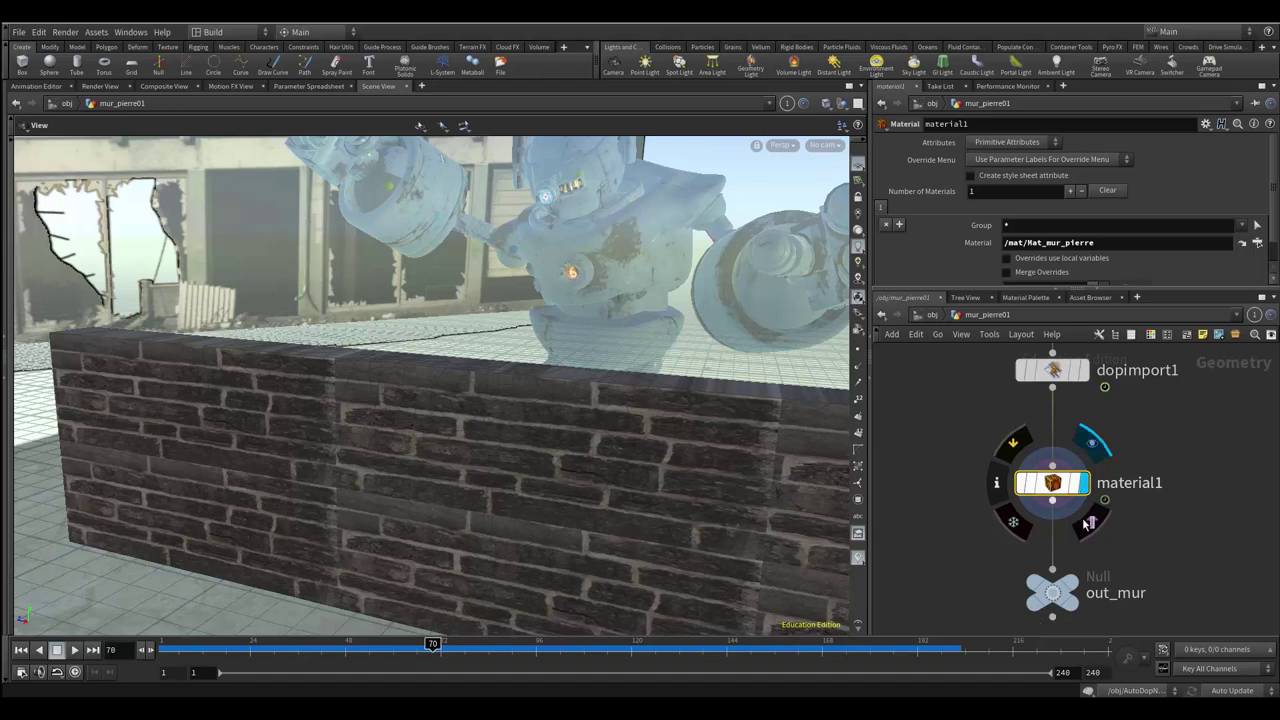
{"action": "left_click", "coordinate": [1092, 551]}
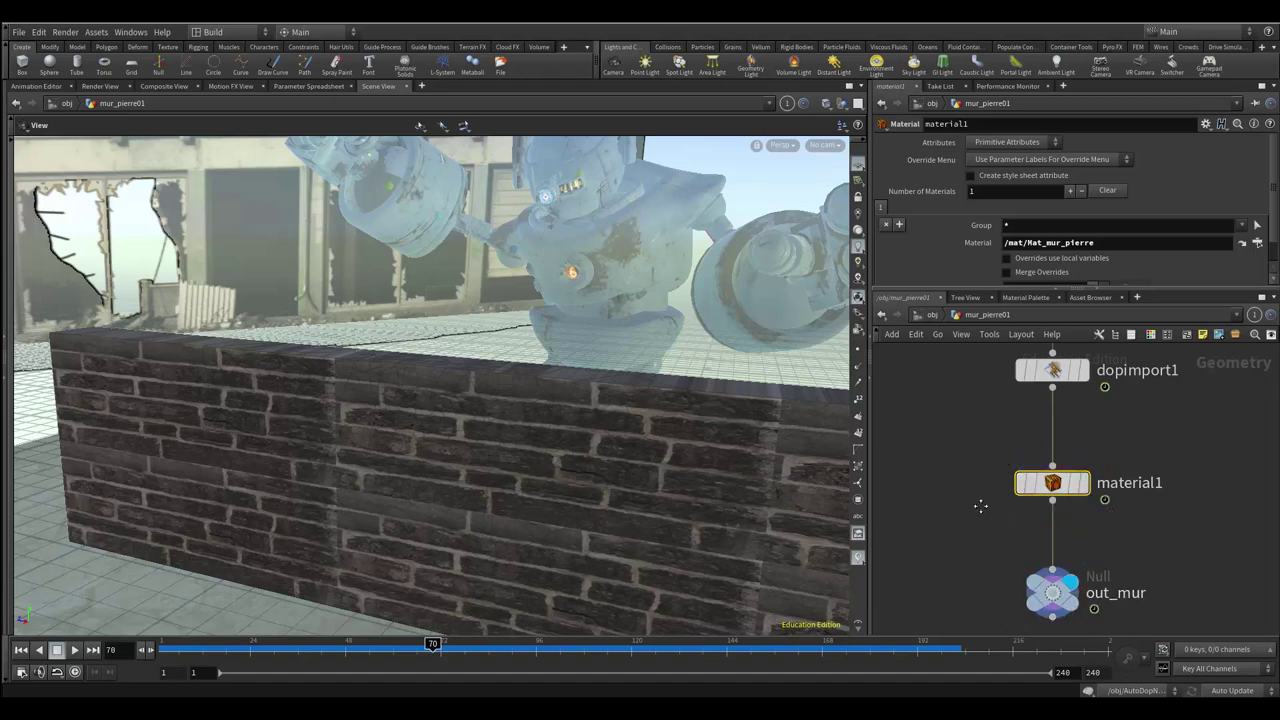
{"action": "middle_click_drag", "start_coordinate": [980, 506], "coordinate": [993, 600]}
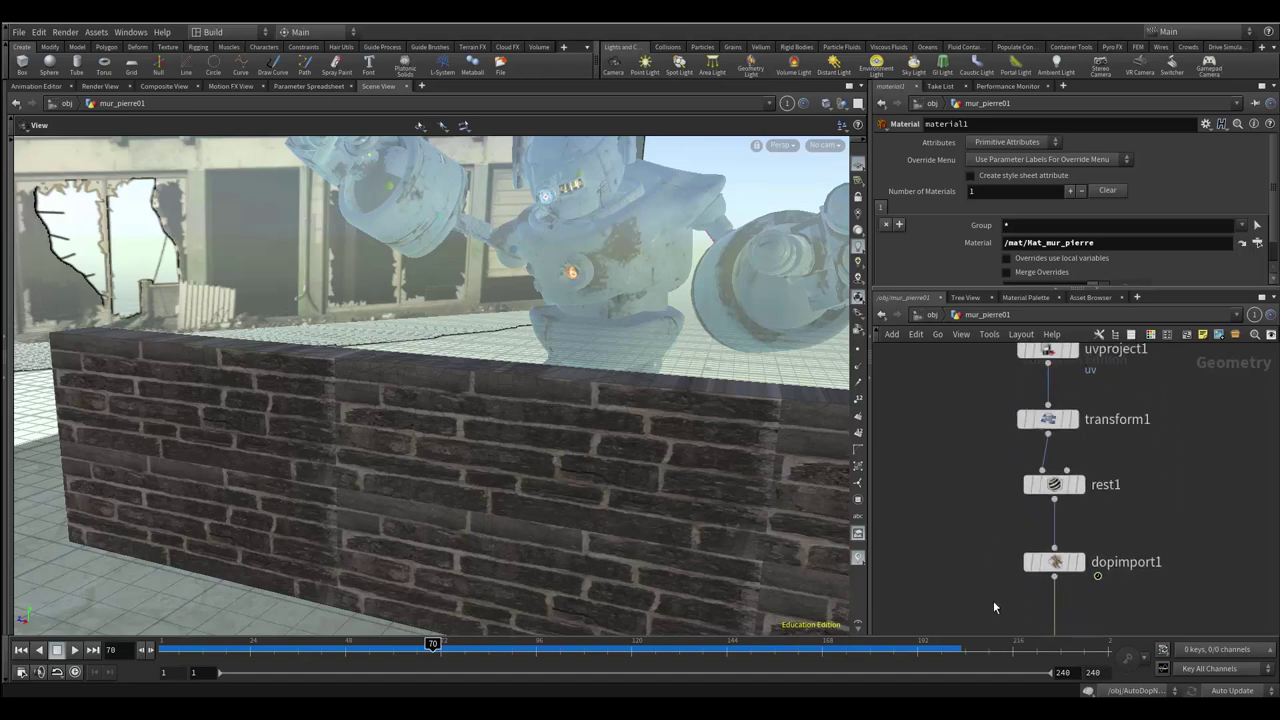
{"action": "scroll", "coordinate": [988, 600], "scroll_direction": "down", "scroll_amount": 1}
{"action": "middle_click_drag", "start_coordinate": [988, 600], "coordinate": [986, 562]}
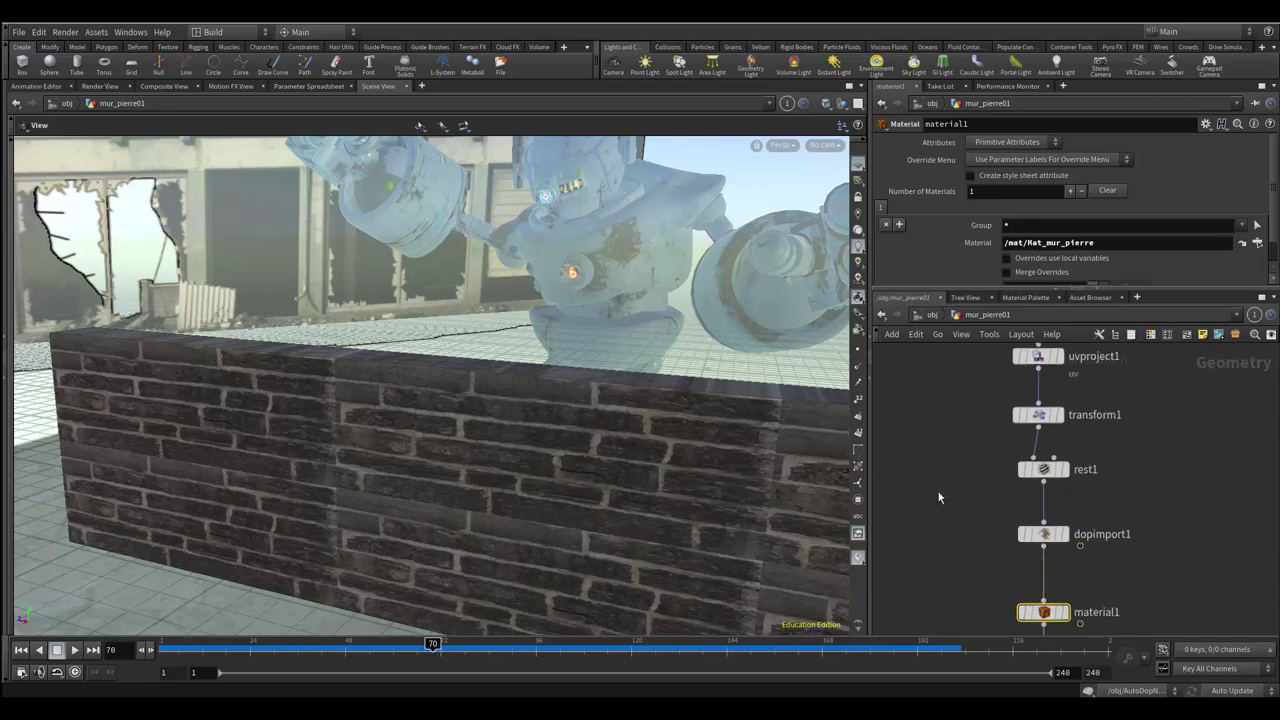
{"action": "left_click", "coordinate": [931, 315]}
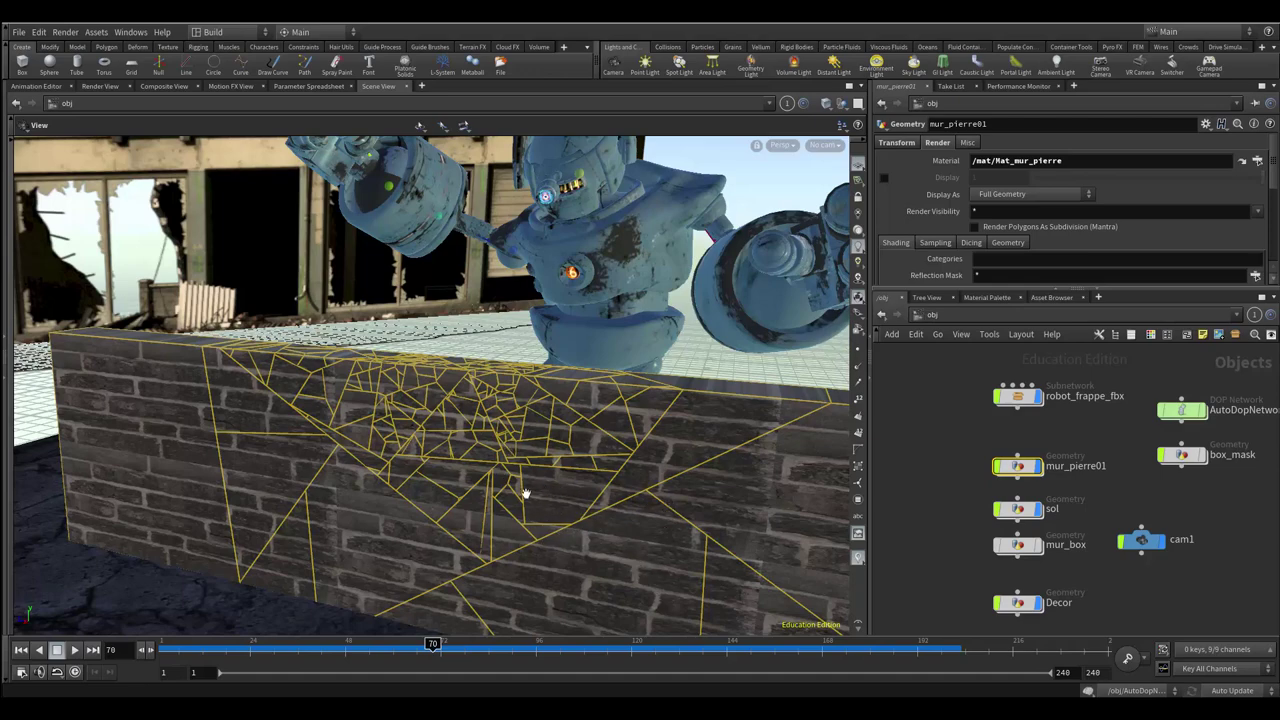
Step: Orbit toward the wall and scrub forward to watch the fist shatter it
{"action": "left_click_drag", "start_coordinate": [538, 515], "coordinate": [554, 502]}
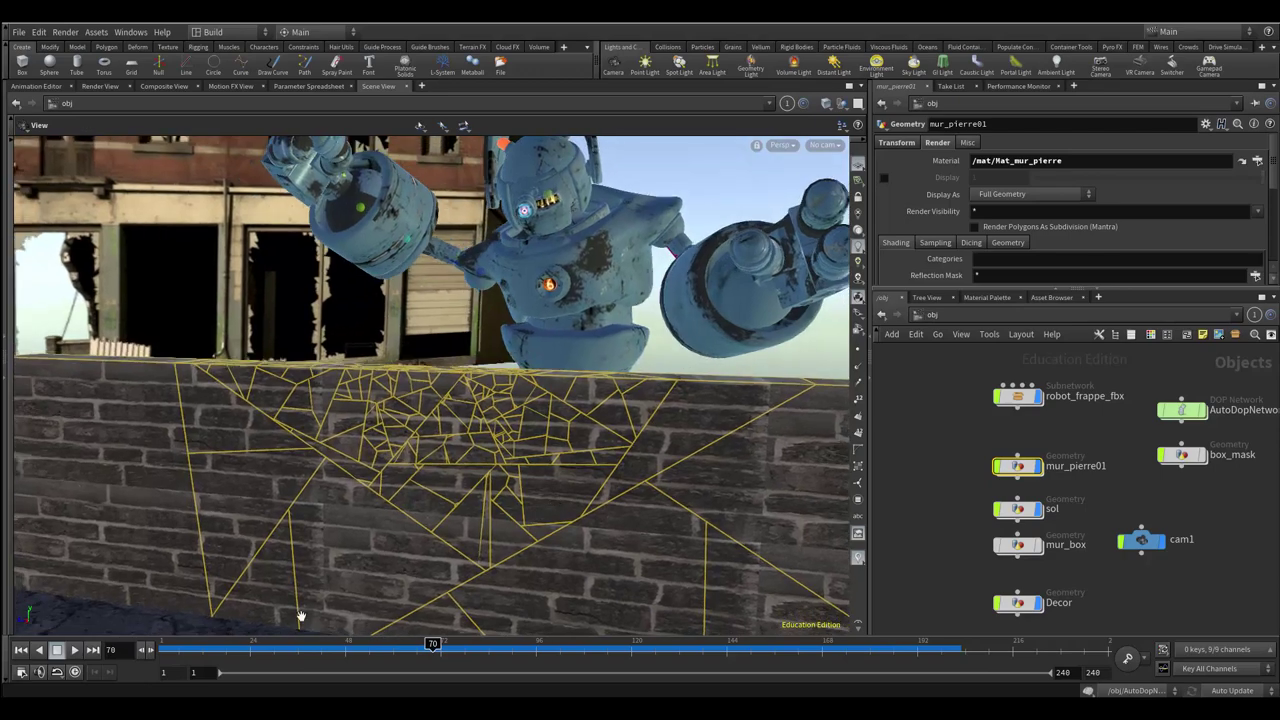
{"action": "mouse_move", "coordinate": [433, 645]}
{"action": "left_mouse_down"}
{"action": "mouse_move", "coordinate": [512, 647]}
{"action": "mouse_move", "coordinate": [397, 645]}
{"action": "left_mouse_up"}
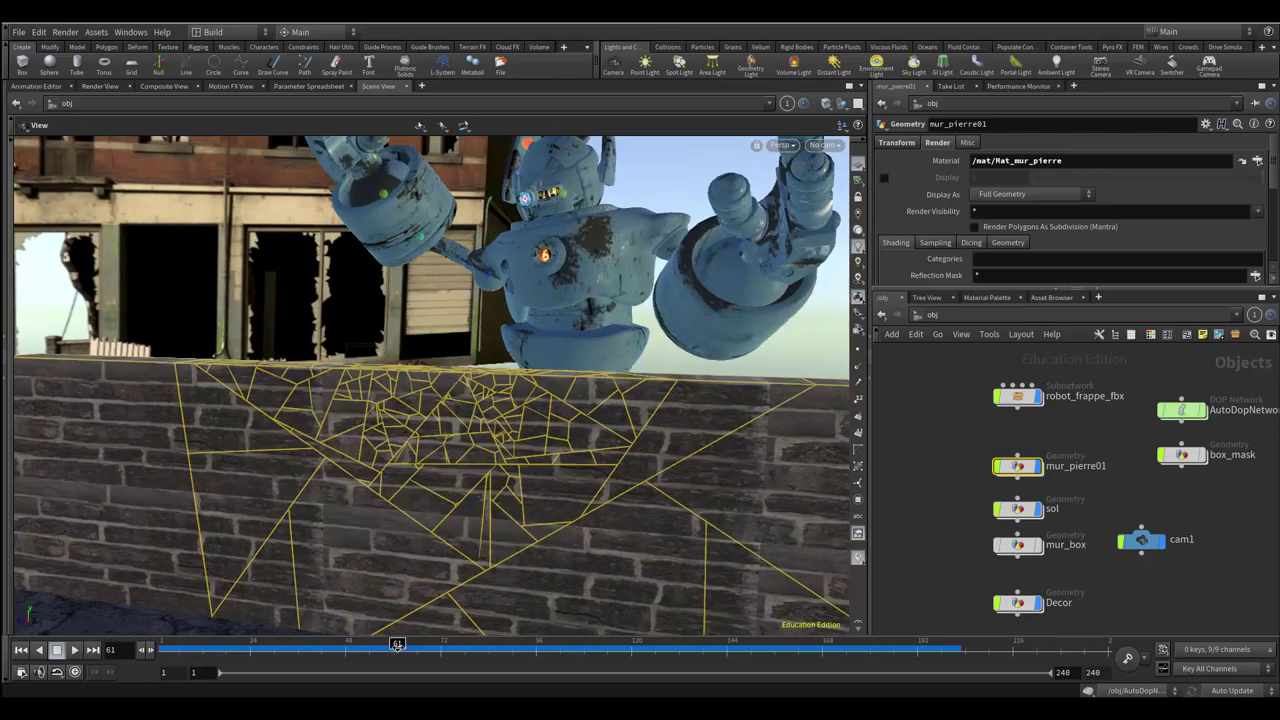
{"action": "left_click_drag", "start_coordinate": [1018, 466], "coordinate": [1018, 455]}
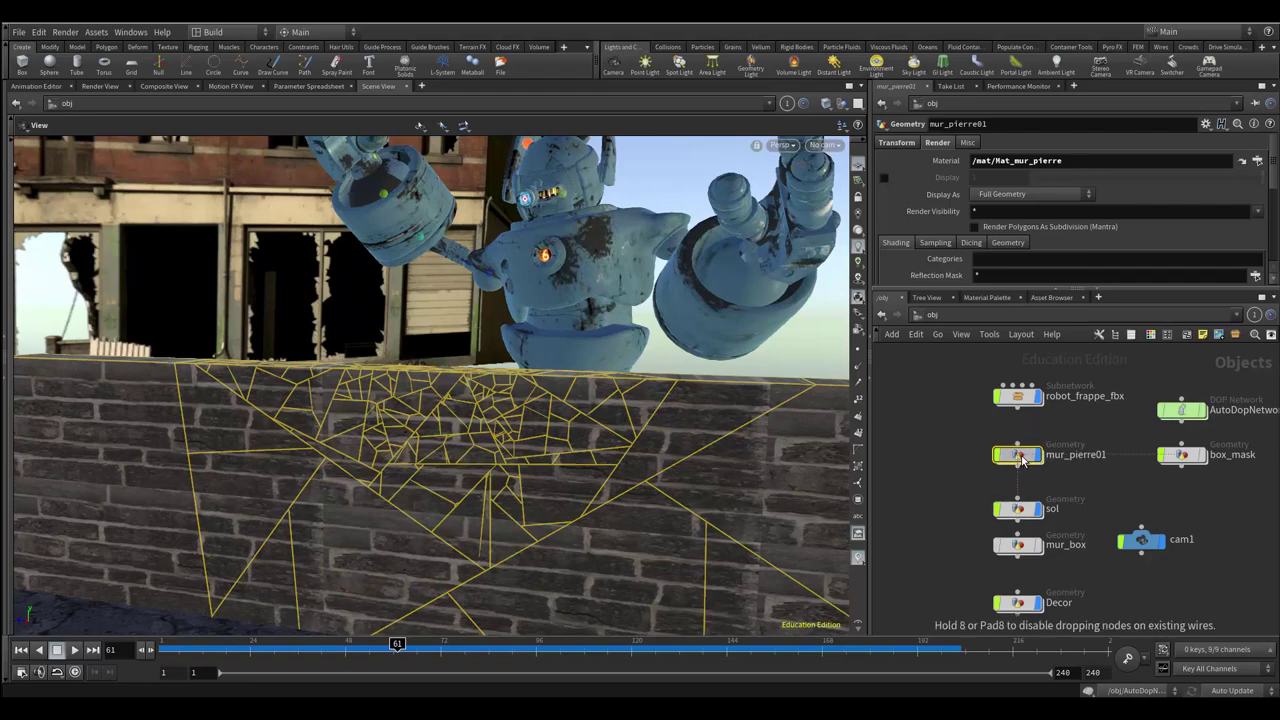
Step: Dive into robot_frappe_fbx, inspect its hand and finger bones, and bring up File > Import formats
{"action": "left_click", "coordinate": [1020, 400]}
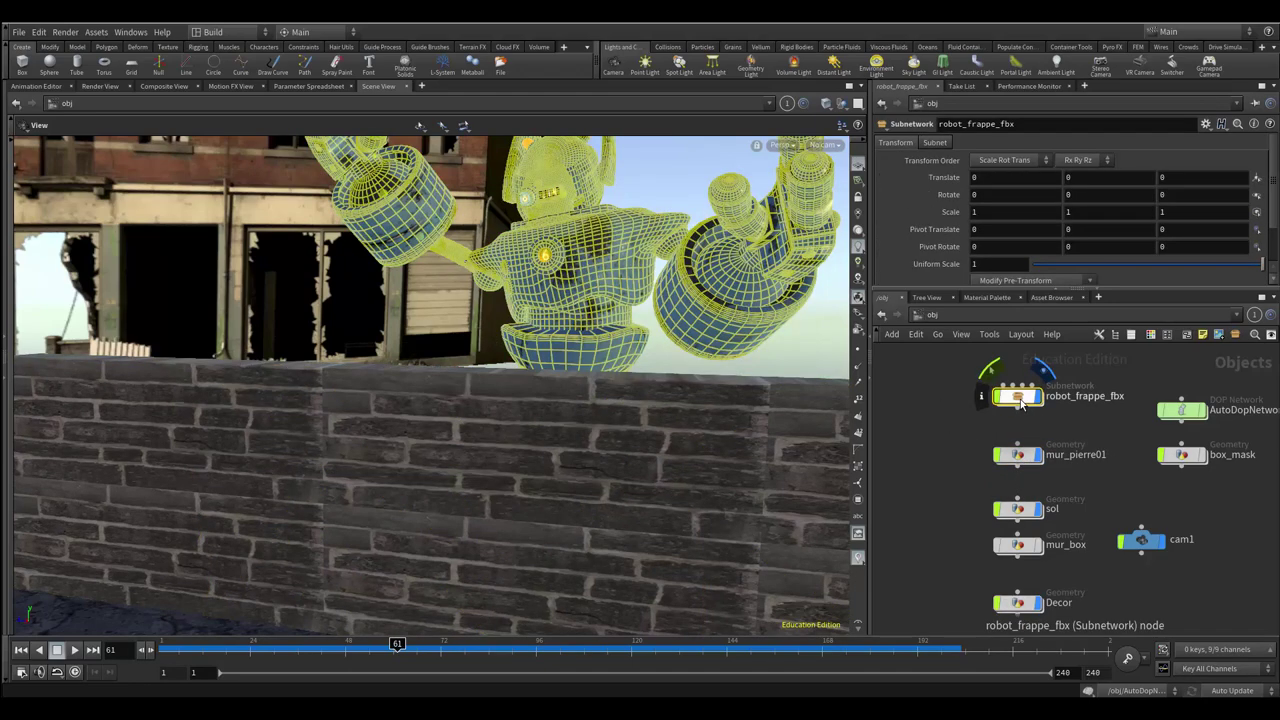
{"action": "double_click", "coordinate": [1019, 399]}
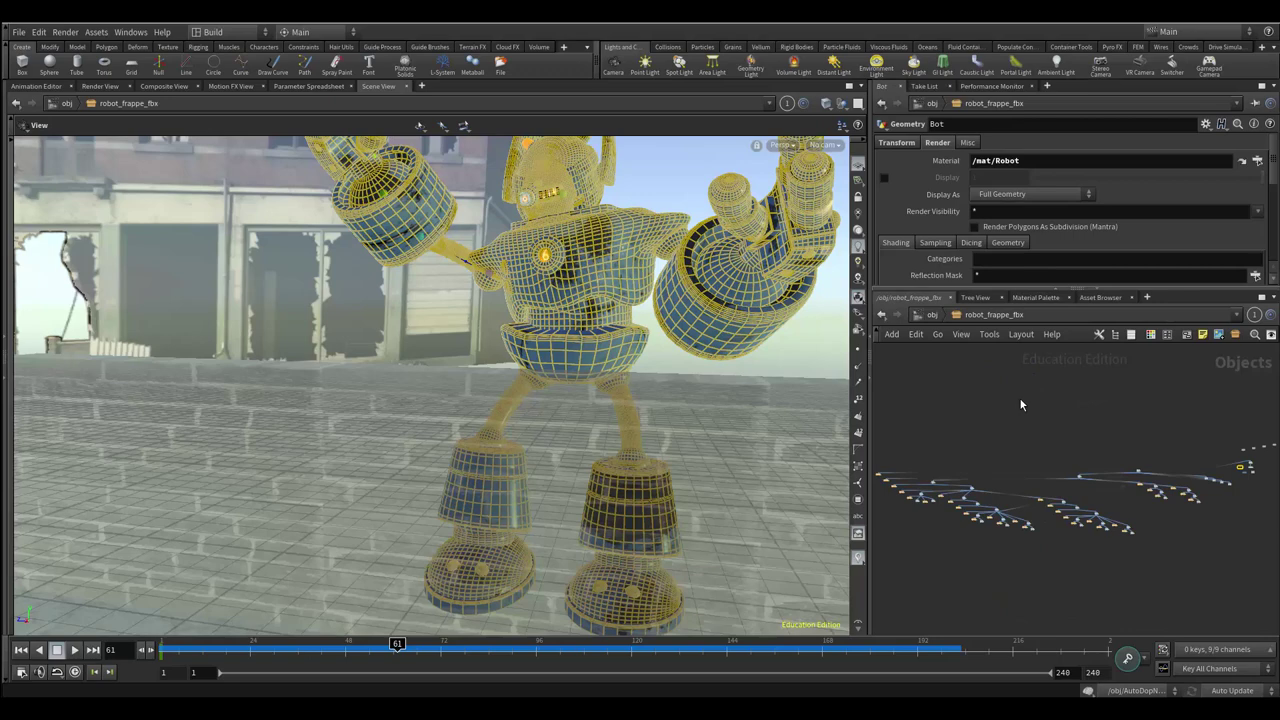
{"action": "scroll", "coordinate": [1015, 525], "scroll_direction": "up", "scroll_amount": 2}
{"action": "scroll", "coordinate": [1148, 533], "scroll_direction": "up", "scroll_amount": 2}
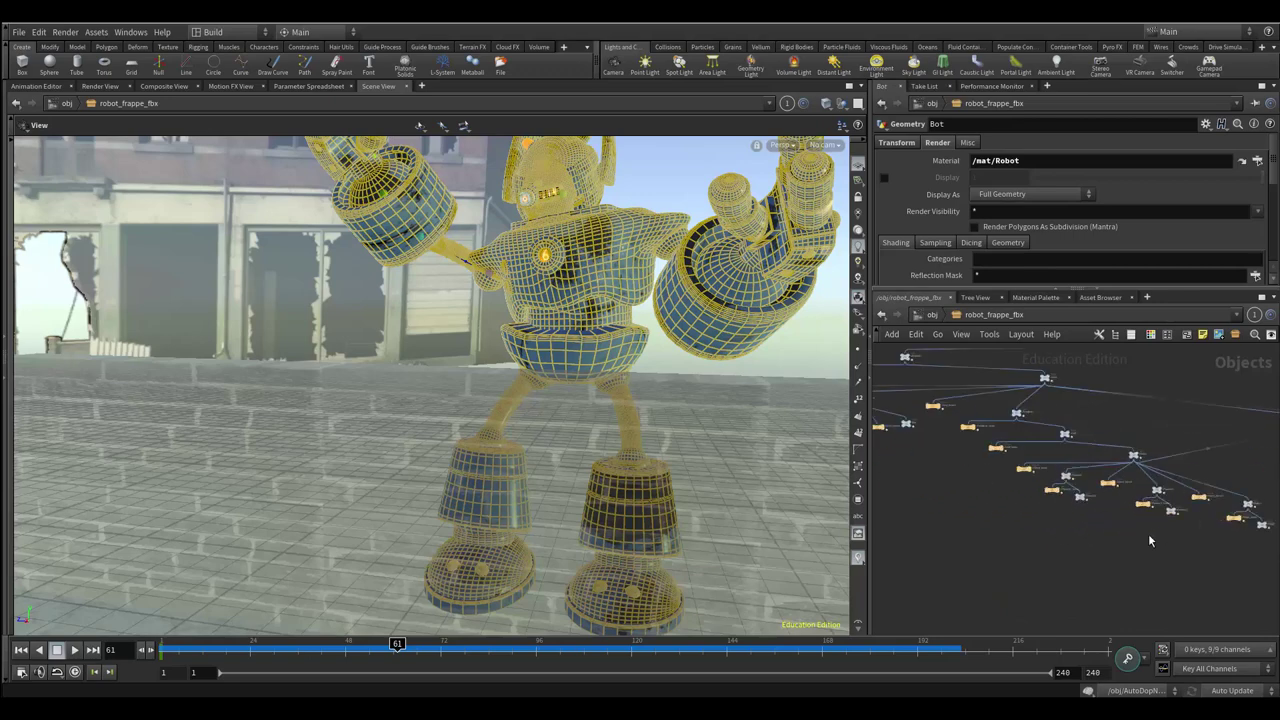
{"action": "scroll", "coordinate": [1134, 516], "scroll_direction": "up", "scroll_amount": 2}
{"action": "middle_click", "coordinate": [1140, 484]}
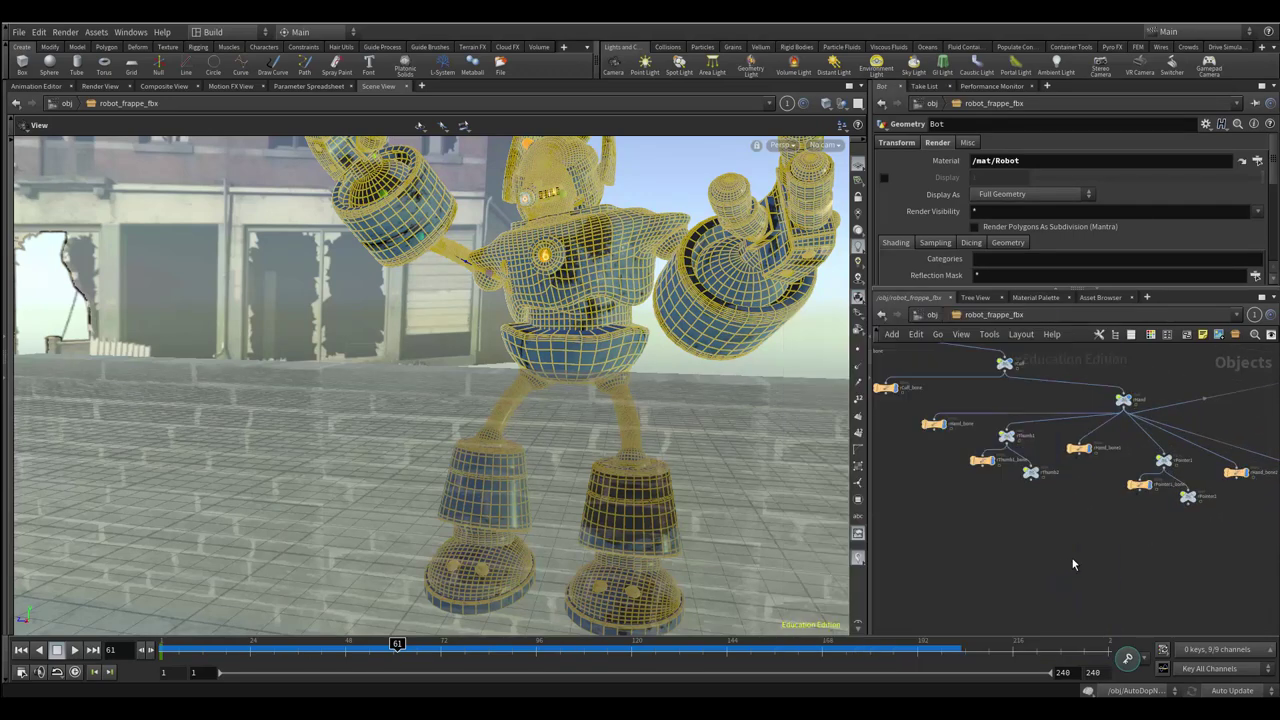
{"action": "middle_click_drag", "start_coordinate": [1178, 548], "coordinate": [985, 615]}
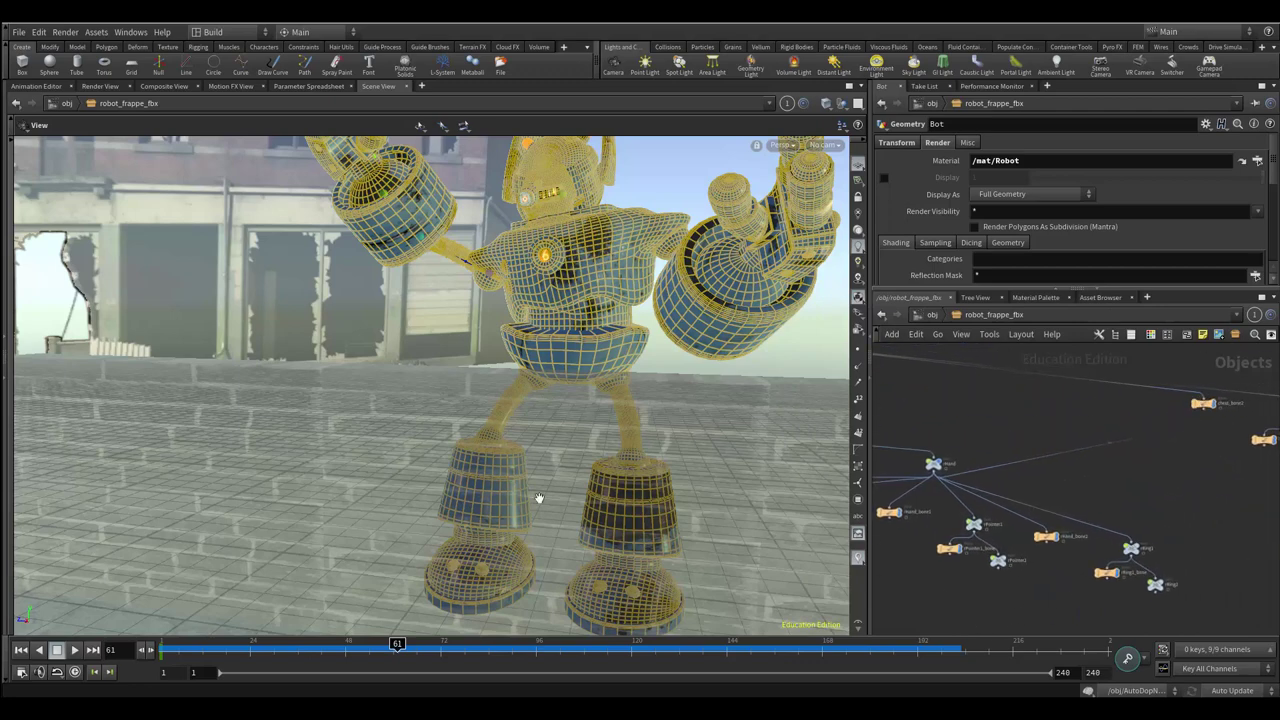
{"action": "left_click", "coordinate": [20, 33]}
{"action": "mouse_move", "coordinate": [40, 224]}
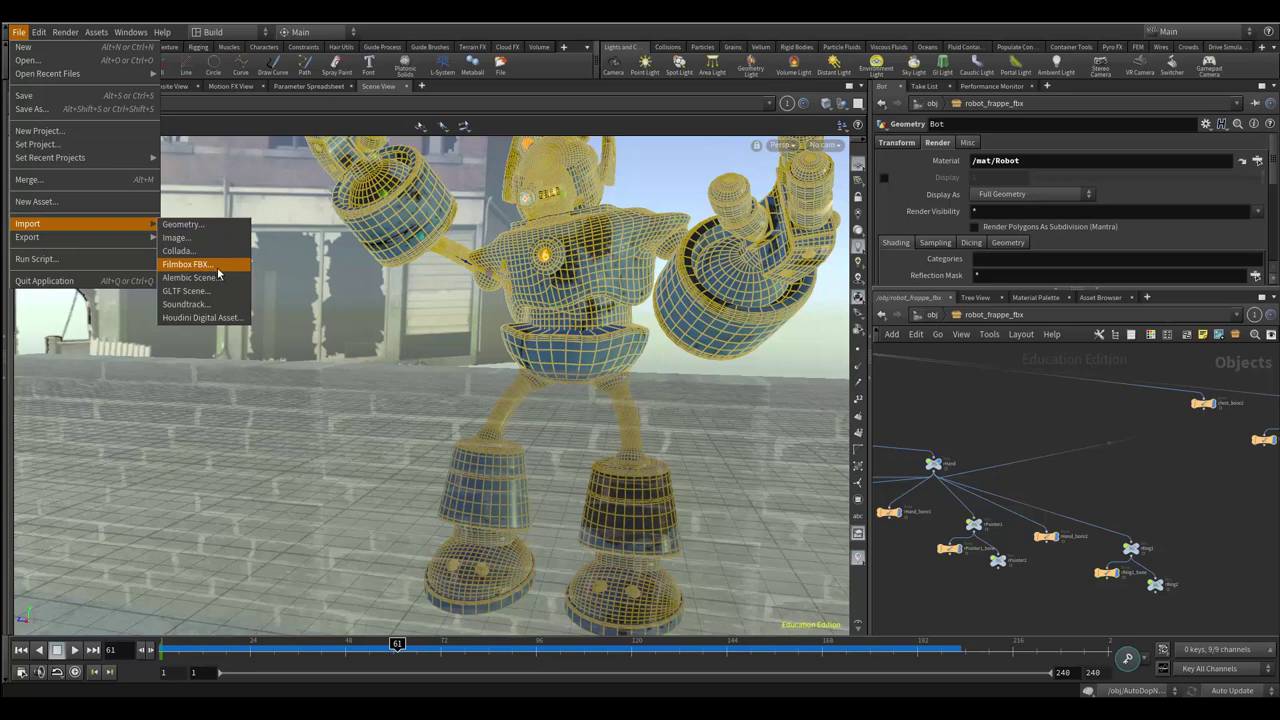
Step: Dismiss the File menu and pan across the robot's chest and arm bone nodes
{"action": "left_click", "coordinate": [1049, 425]}
{"action": "middle_click_drag", "start_coordinate": [1013, 417], "coordinate": [1110, 440]}
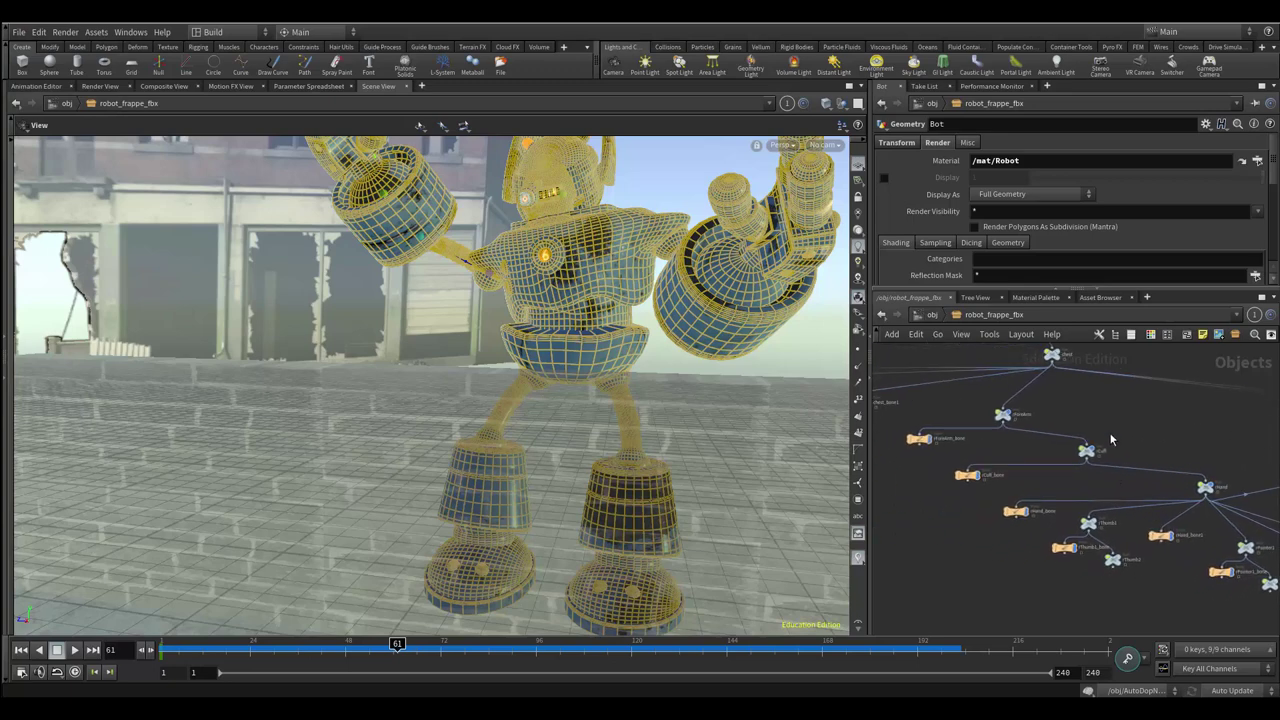
{"action": "middle_click_drag", "start_coordinate": [980, 484], "coordinate": [955, 500]}
{"action": "scroll", "coordinate": [1000, 470], "scroll_direction": "up", "scroll_amount": 3}
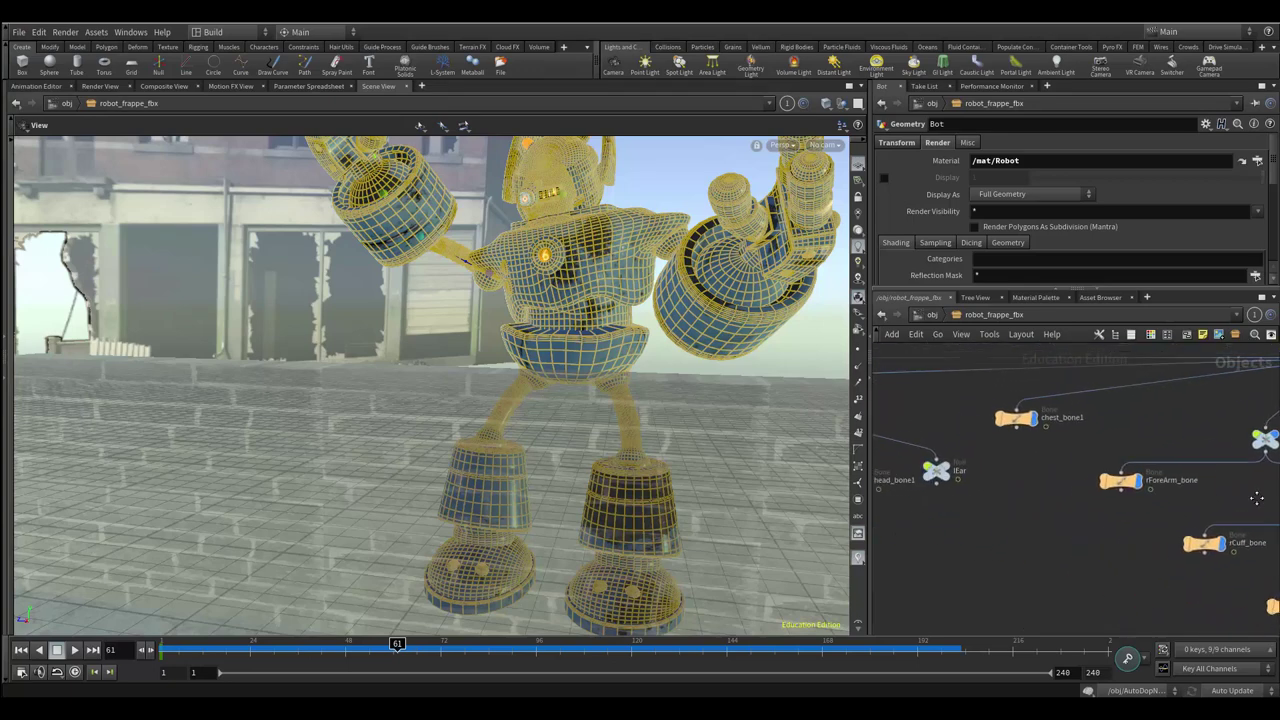
{"action": "middle_click_drag", "start_coordinate": [1091, 459], "coordinate": [1051, 463]}
{"action": "middle_click_drag", "start_coordinate": [1131, 449], "coordinate": [855, 490]}
{"action": "middle_click_drag", "start_coordinate": [900, 420], "coordinate": [934, 520]}
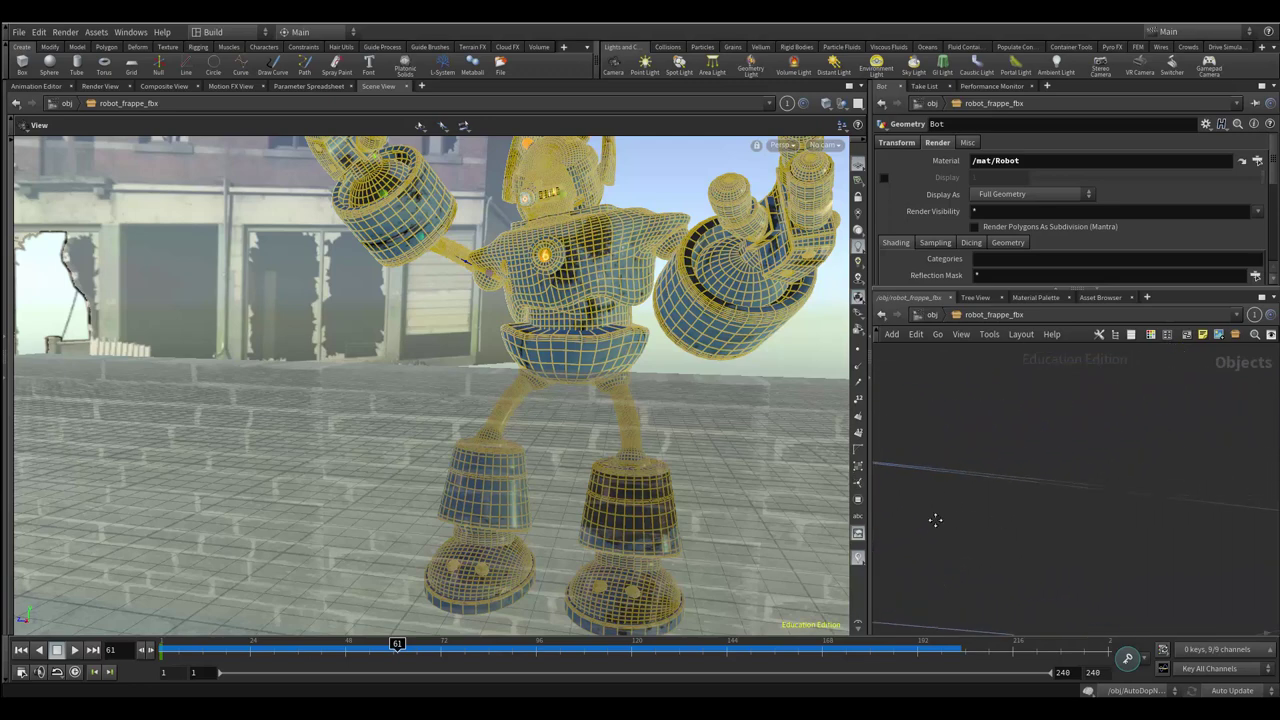
Step: Locate the Bot geometry node, frame it with F, and dive inside it
{"action": "middle_click_drag", "start_coordinate": [1080, 467], "coordinate": [1040, 540]}
{"action": "mouse_move", "coordinate": [960, 540]}
{"action": "middle_mouse_down"}
{"action": "mouse_move", "coordinate": [1089, 506]}
{"action": "mouse_move", "coordinate": [949, 517]}
{"action": "mouse_move", "coordinate": [1010, 518]}
{"action": "mouse_move", "coordinate": [1089, 481]}
{"action": "mouse_move", "coordinate": [1052, 545]}
{"action": "middle_mouse_up"}
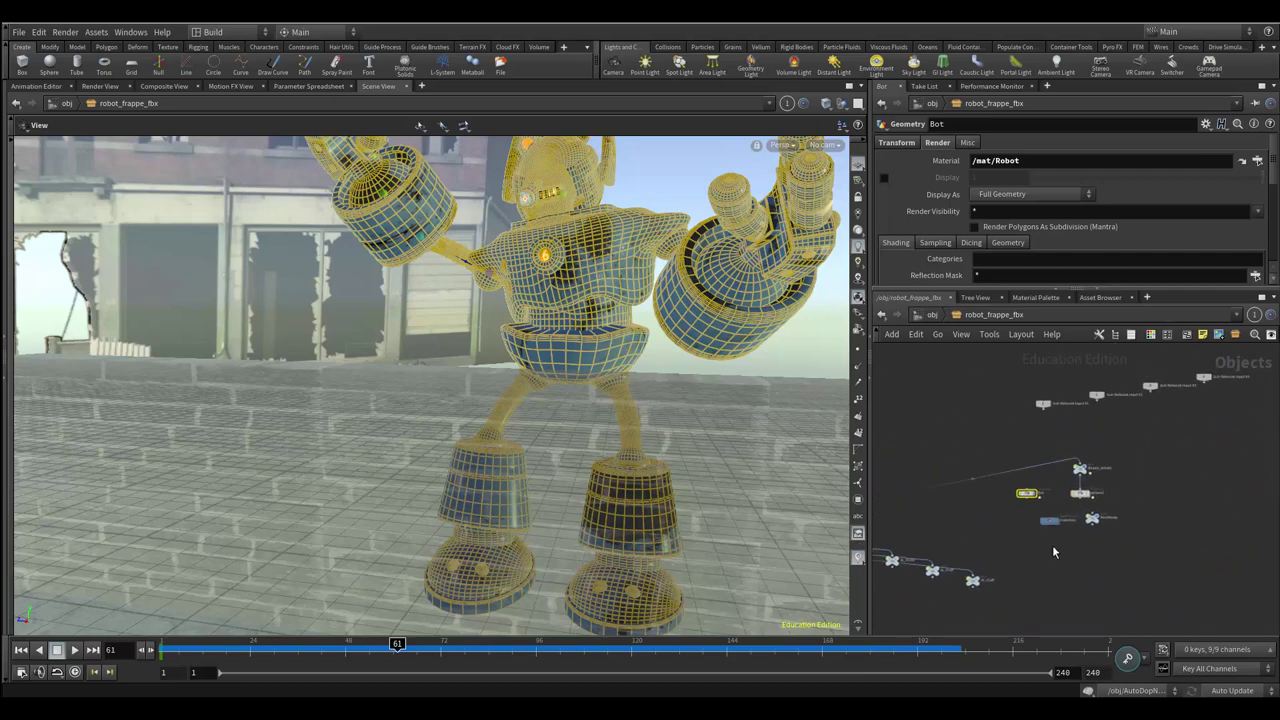
{"action": "scroll", "coordinate": [982, 491], "scroll_direction": "up", "scroll_amount": 5}
{"action": "key", "text": "f"}
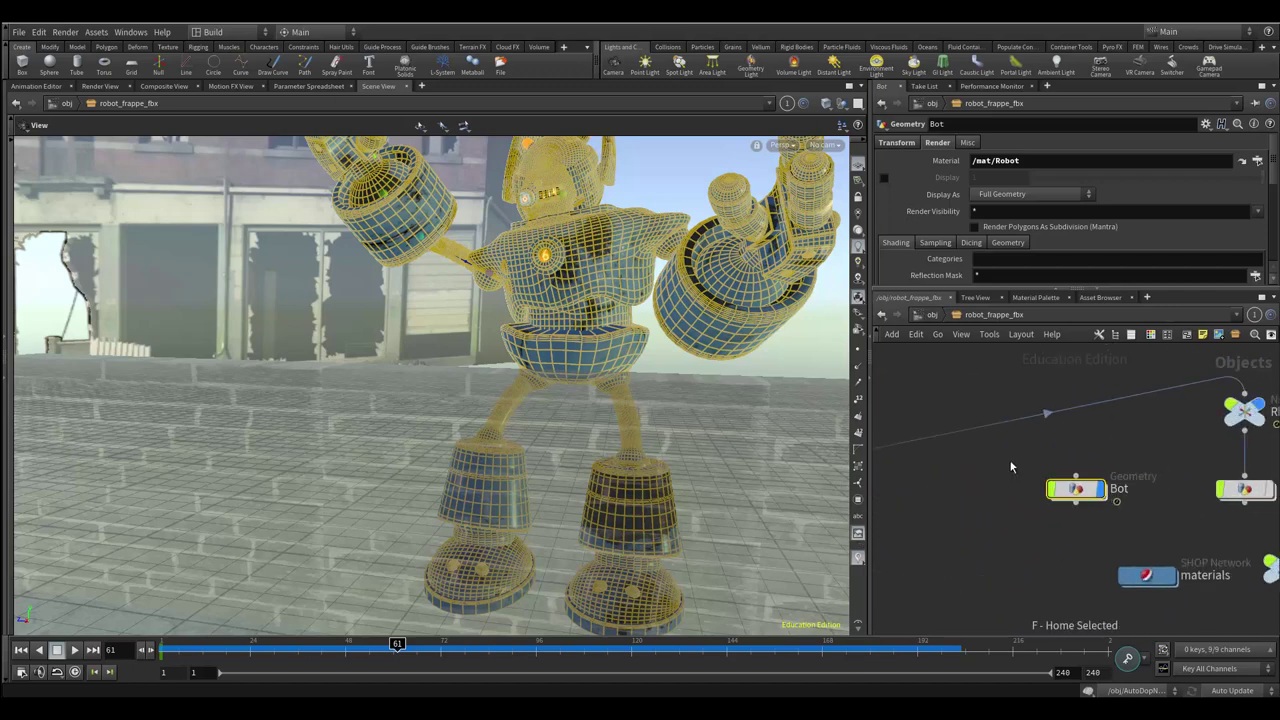
{"action": "mouse_move", "coordinate": [1047, 549]}
{"action": "middle_mouse_down"}
{"action": "mouse_move", "coordinate": [978, 549]}
{"action": "mouse_move", "coordinate": [972, 504]}
{"action": "middle_mouse_up"}
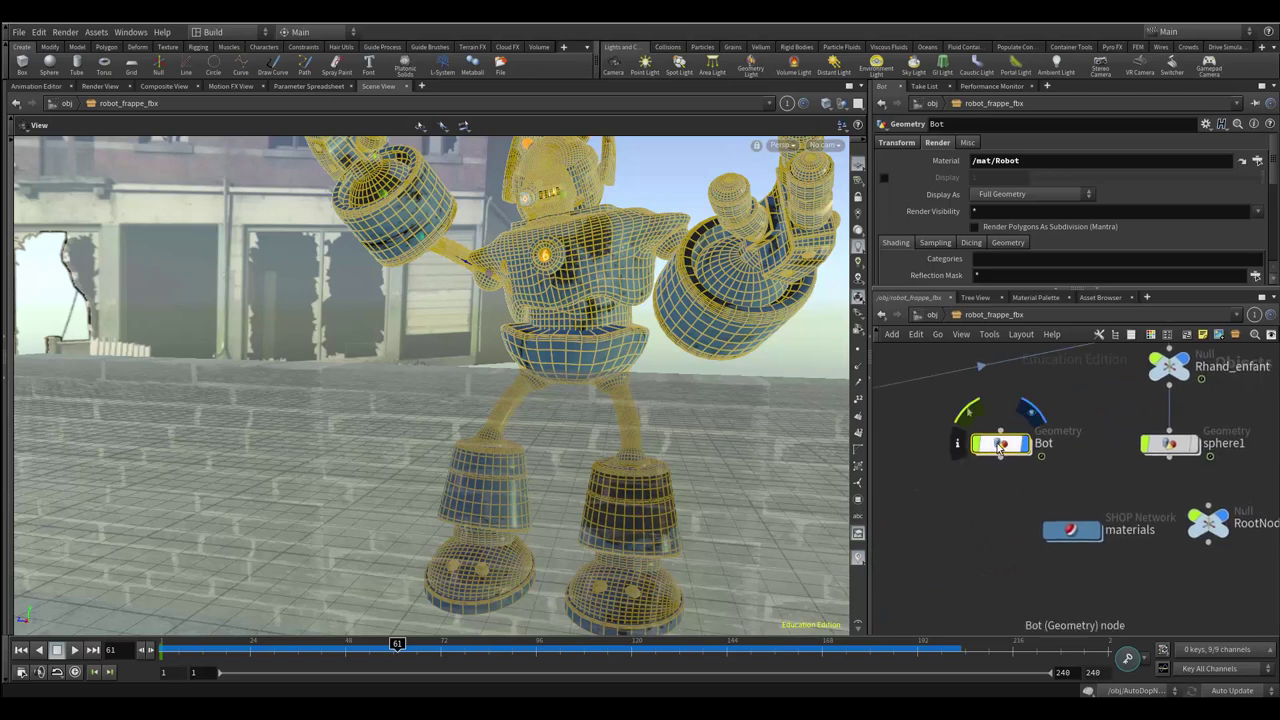
{"action": "double_click", "coordinate": [1003, 446]}
Step: Follow the Bot chain from its file node through the VRayMtl groups to Bot_deform
{"action": "scroll", "coordinate": [1015, 470], "scroll_direction": "up", "scroll_amount": 1}
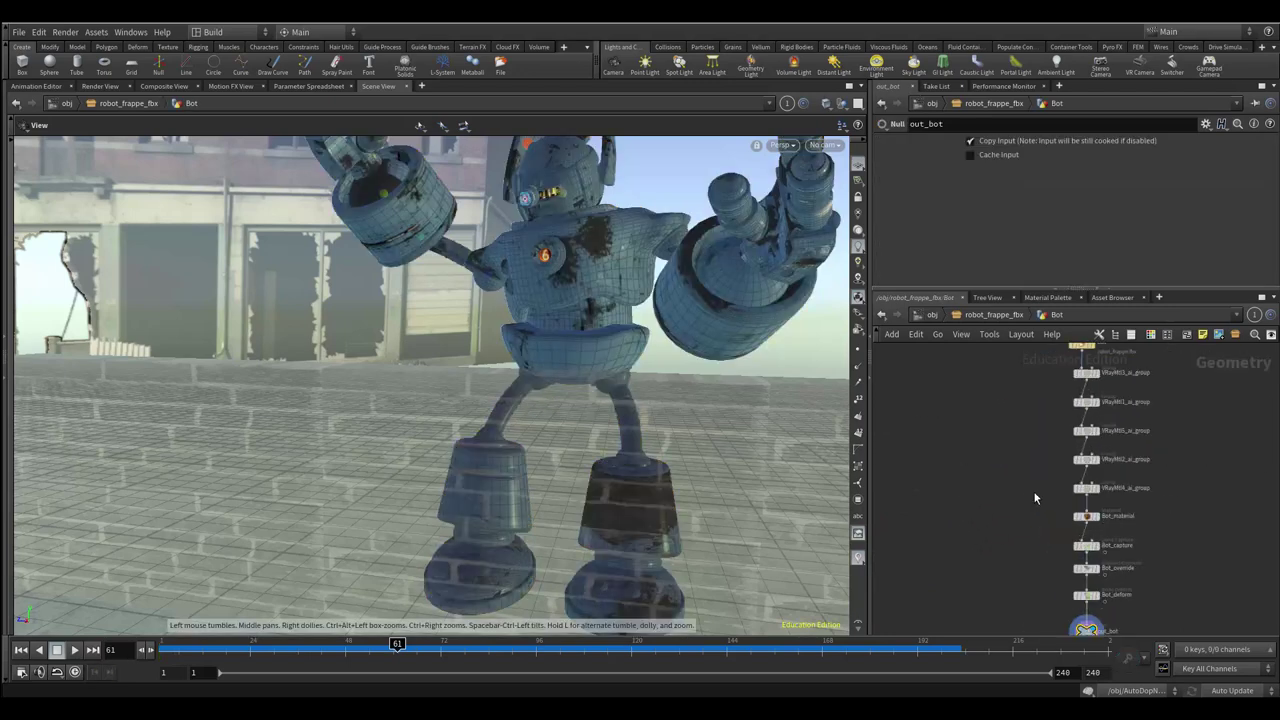
{"action": "scroll", "coordinate": [1032, 487], "scroll_direction": "up", "scroll_amount": 1}
{"action": "scroll", "coordinate": [1042, 476], "scroll_direction": "up", "scroll_amount": 2}
{"action": "scroll", "coordinate": [1060, 475], "scroll_direction": "up", "scroll_amount": 1}
{"action": "mouse_move", "coordinate": [1067, 476]}
{"action": "middle_mouse_down"}
{"action": "mouse_move", "coordinate": [1028, 533]}
{"action": "mouse_move", "coordinate": [970, 546]}
{"action": "middle_mouse_up"}
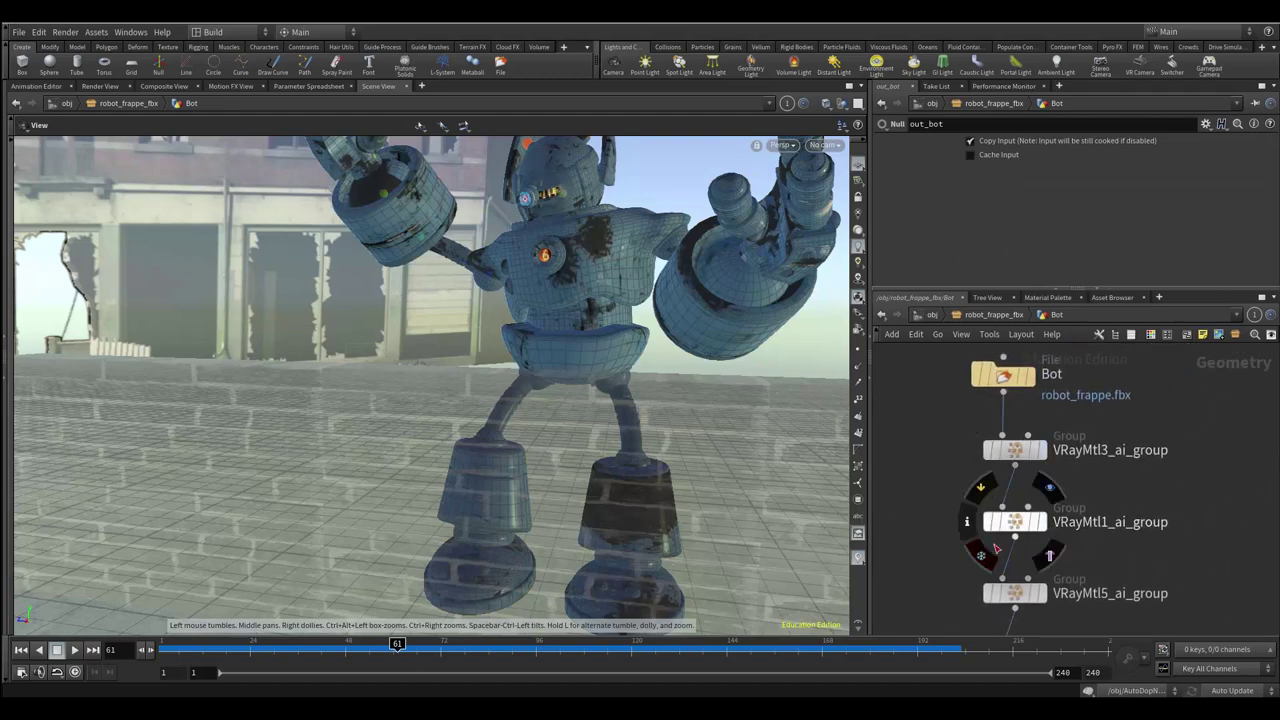
{"action": "middle_click_drag", "start_coordinate": [936, 561], "coordinate": [971, 404]}
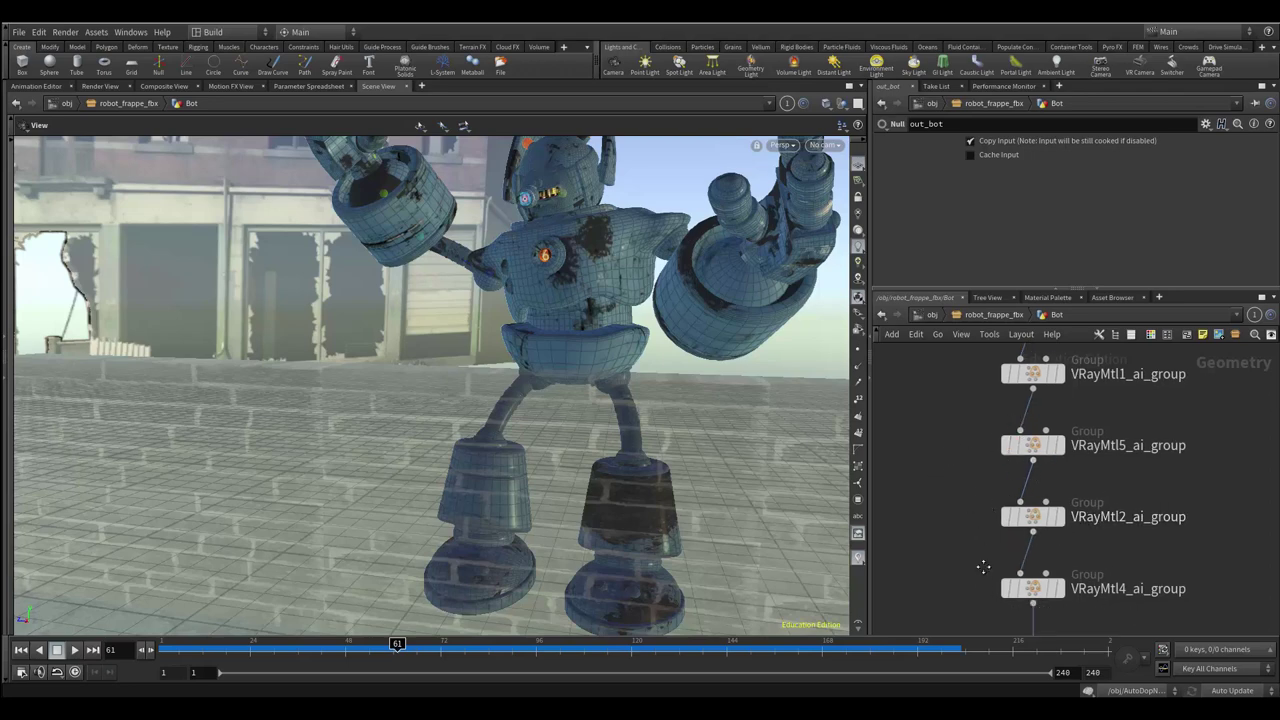
{"action": "middle_click_drag", "start_coordinate": [983, 567], "coordinate": [984, 441]}
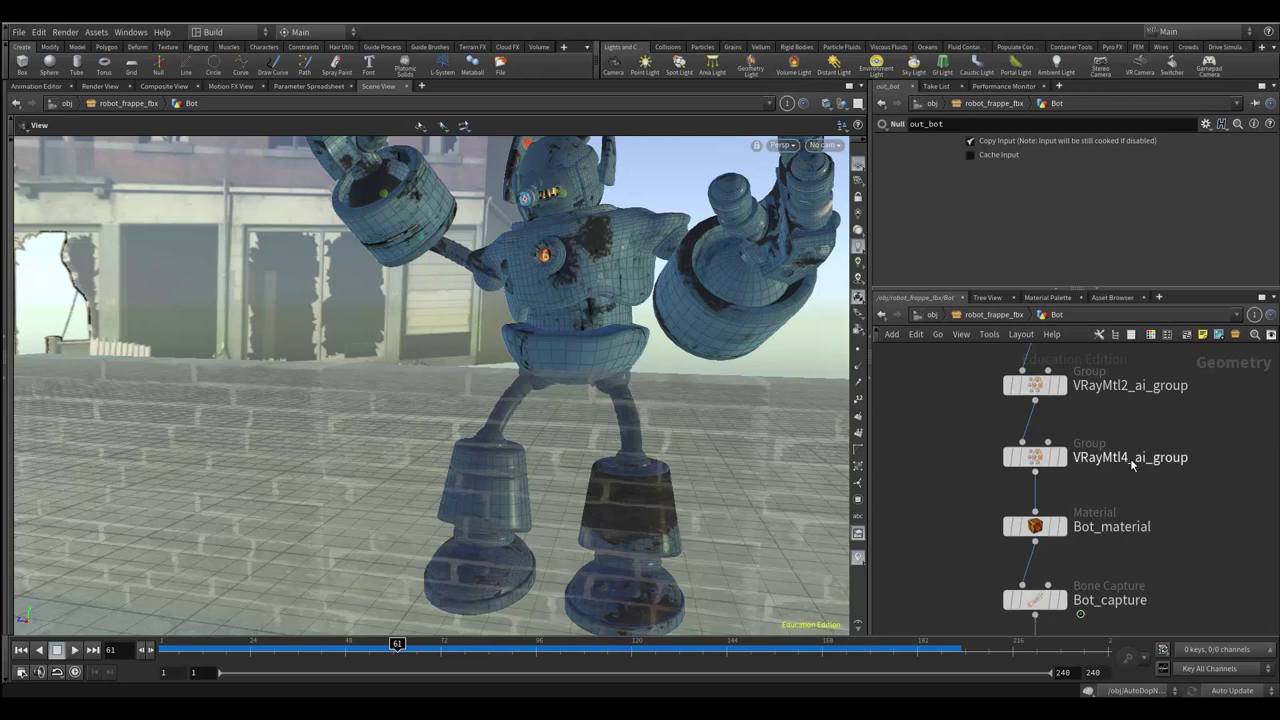
{"action": "key", "text": "Down"}
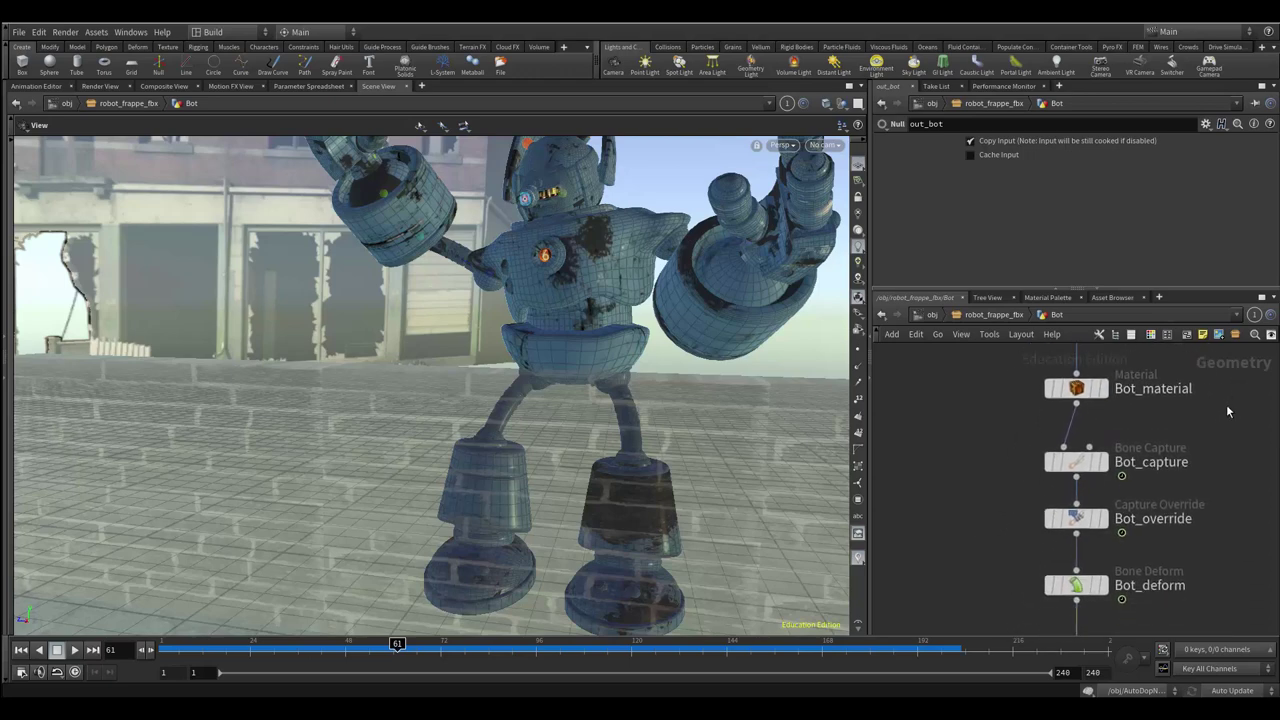
{"action": "key", "text": "Up"}
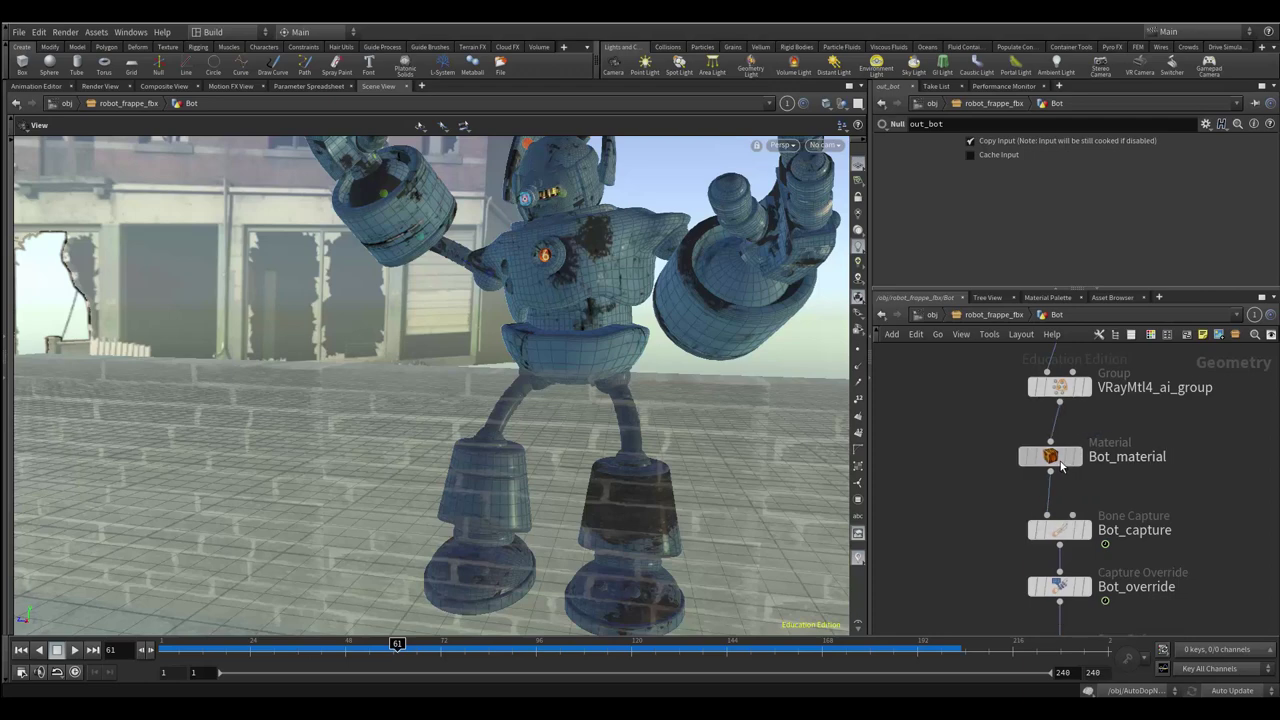
{"action": "mouse_move", "coordinate": [1052, 456]}
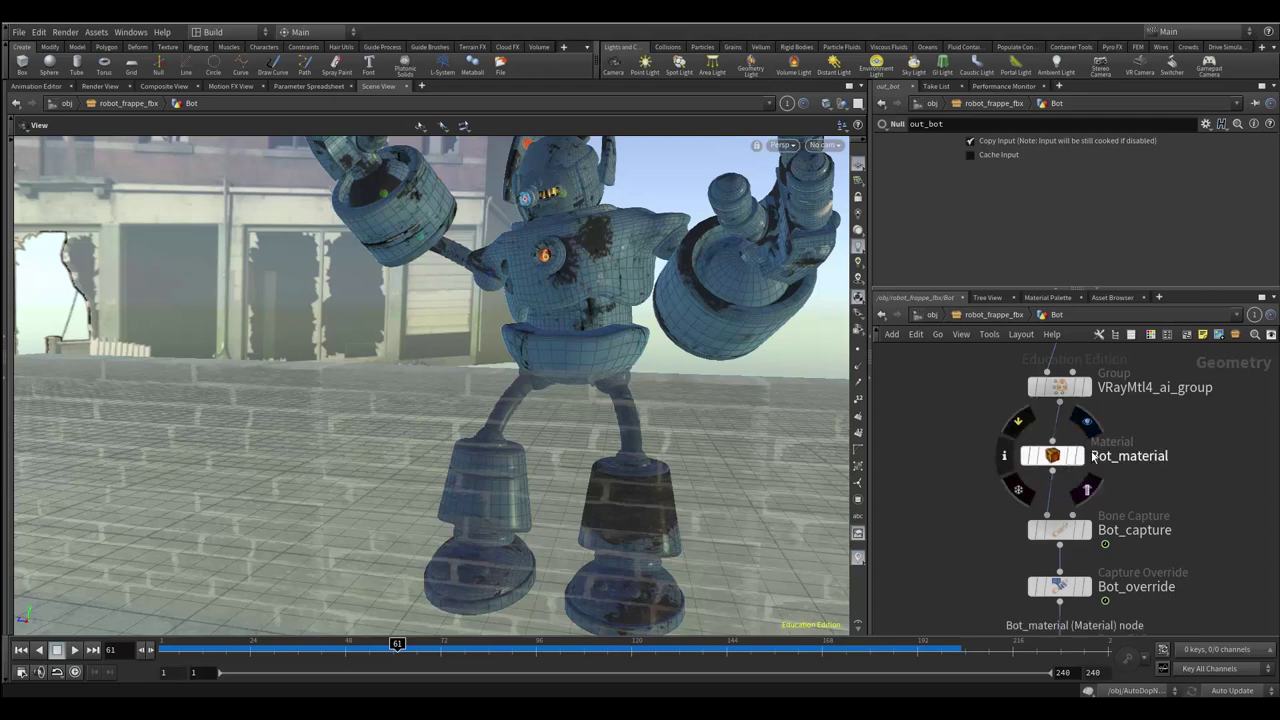
{"action": "key", "text": "Down"}
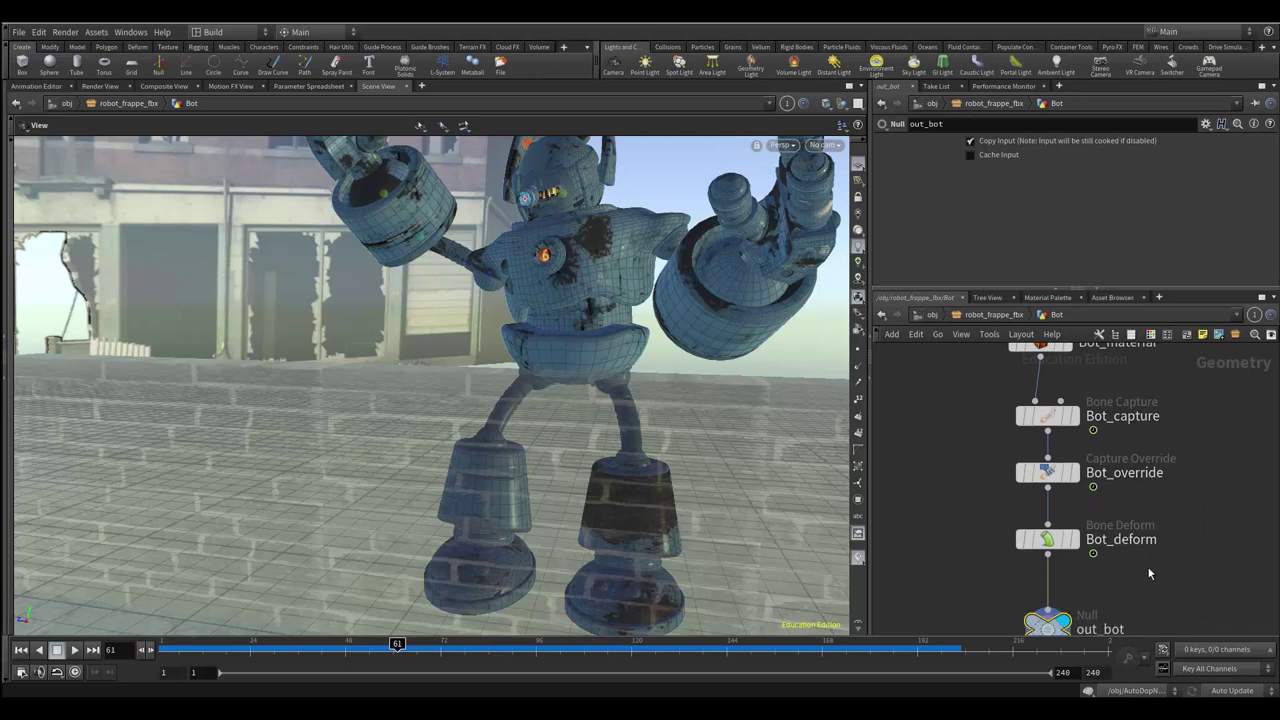
{"action": "key", "text": "Down"}
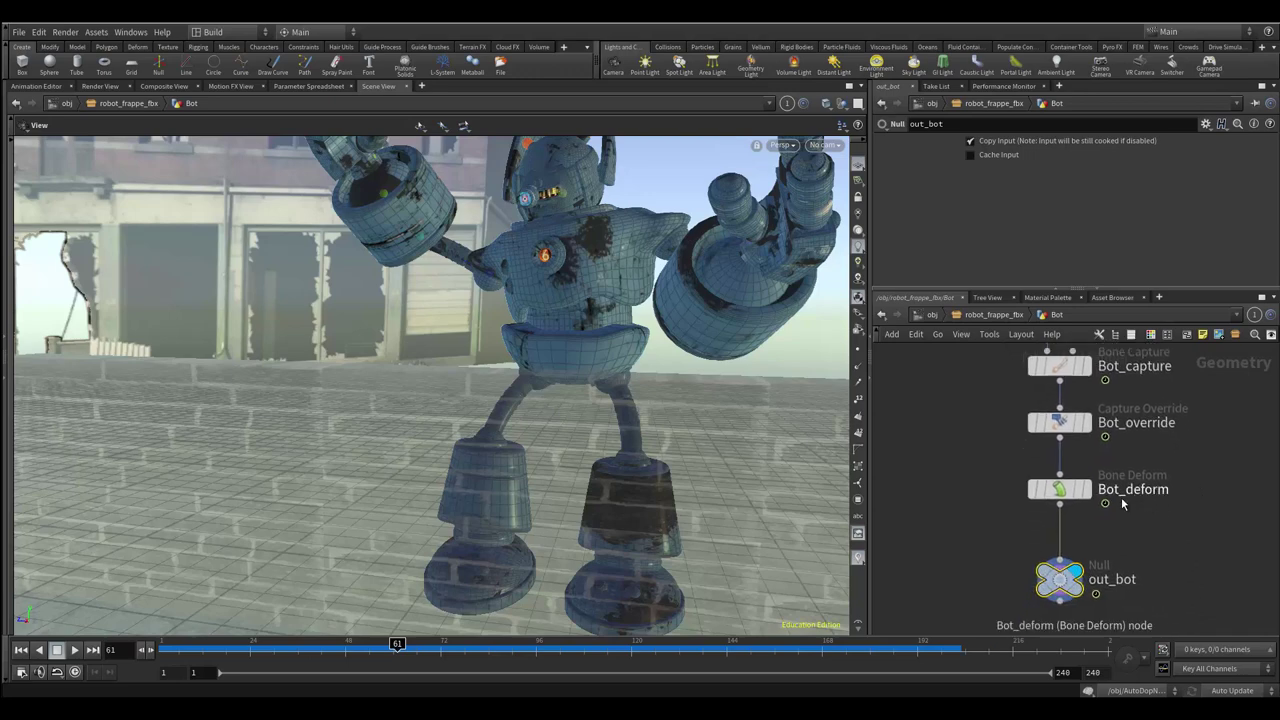
Step: Review out_bot and the whole chain, then scrub the timeline to frame 93
{"action": "middle_click_drag", "start_coordinate": [1137, 538], "coordinate": [1116, 478]}
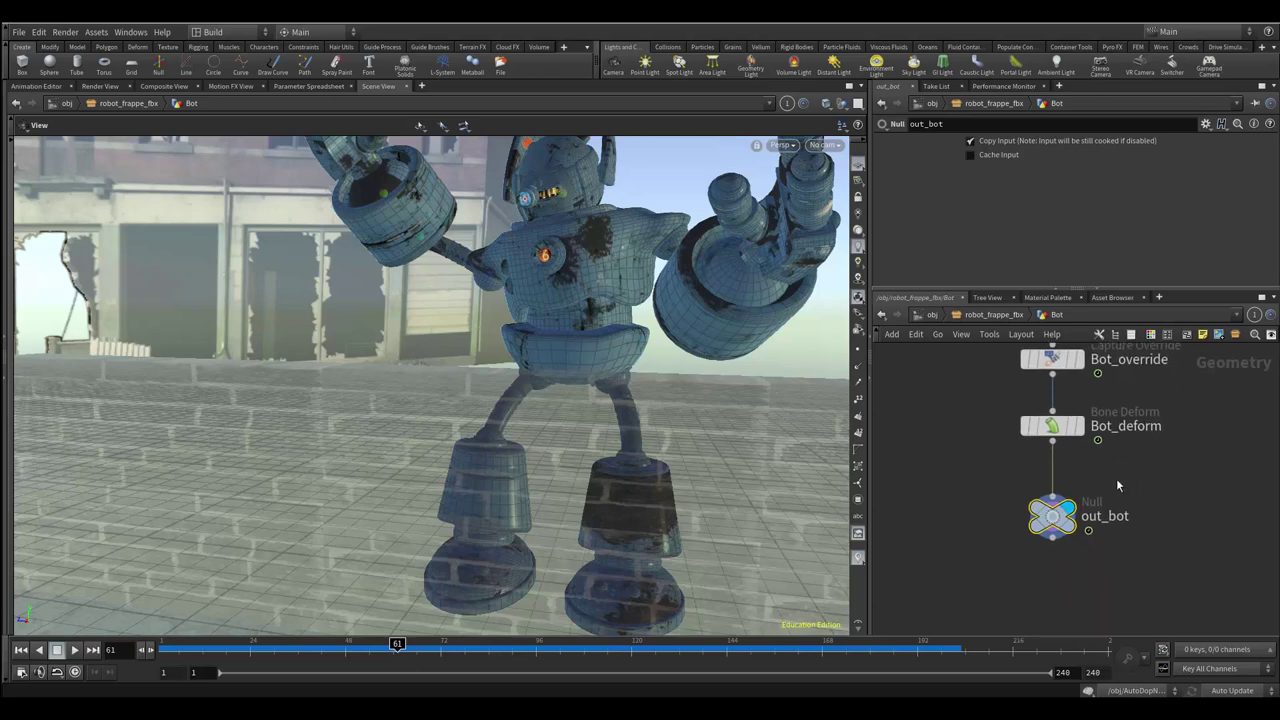
{"action": "scroll", "coordinate": [936, 416], "scroll_direction": "down", "scroll_amount": 1}
{"action": "middle_click_drag", "start_coordinate": [936, 416], "coordinate": [969, 549]}
{"action": "scroll", "coordinate": [969, 549], "scroll_direction": "down", "scroll_amount": 3}
{"action": "middle_click_drag", "start_coordinate": [965, 467], "coordinate": [989, 585]}
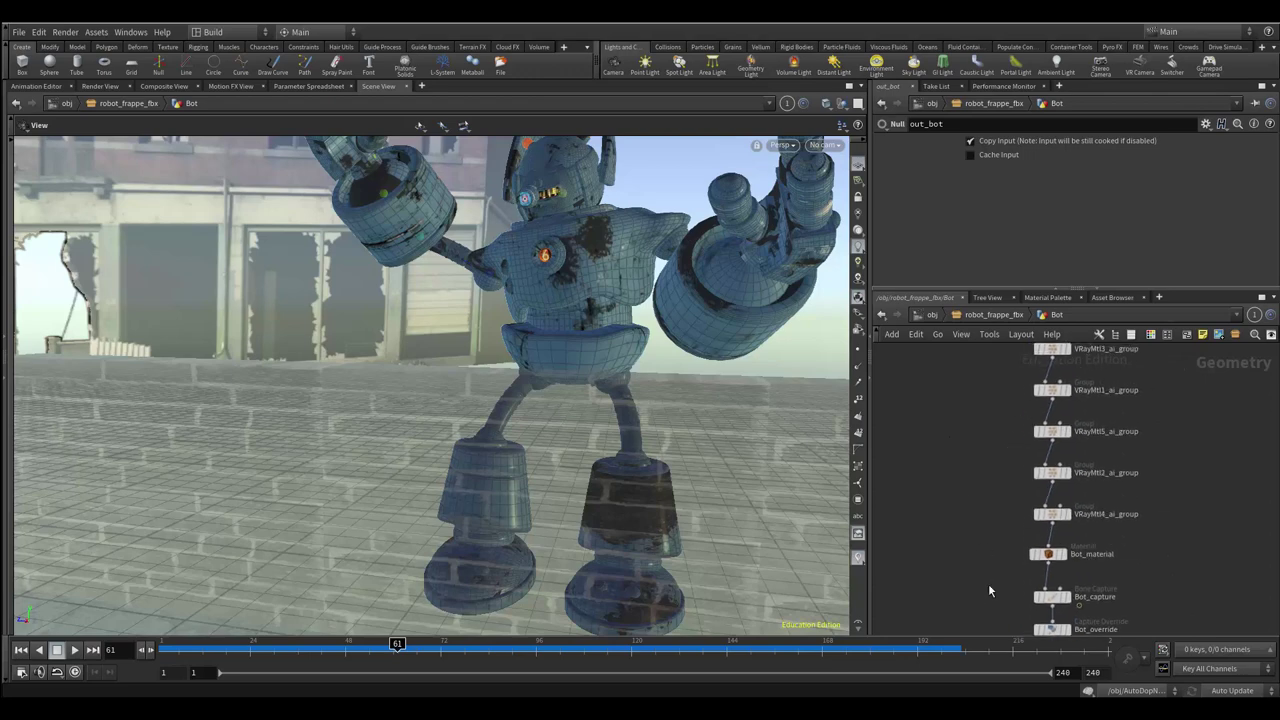
{"action": "mouse_move", "coordinate": [980, 481]}
{"action": "middle_mouse_down"}
{"action": "mouse_move", "coordinate": [991, 551]}
{"action": "mouse_move", "coordinate": [971, 517]}
{"action": "mouse_move", "coordinate": [963, 417]}
{"action": "middle_mouse_up"}
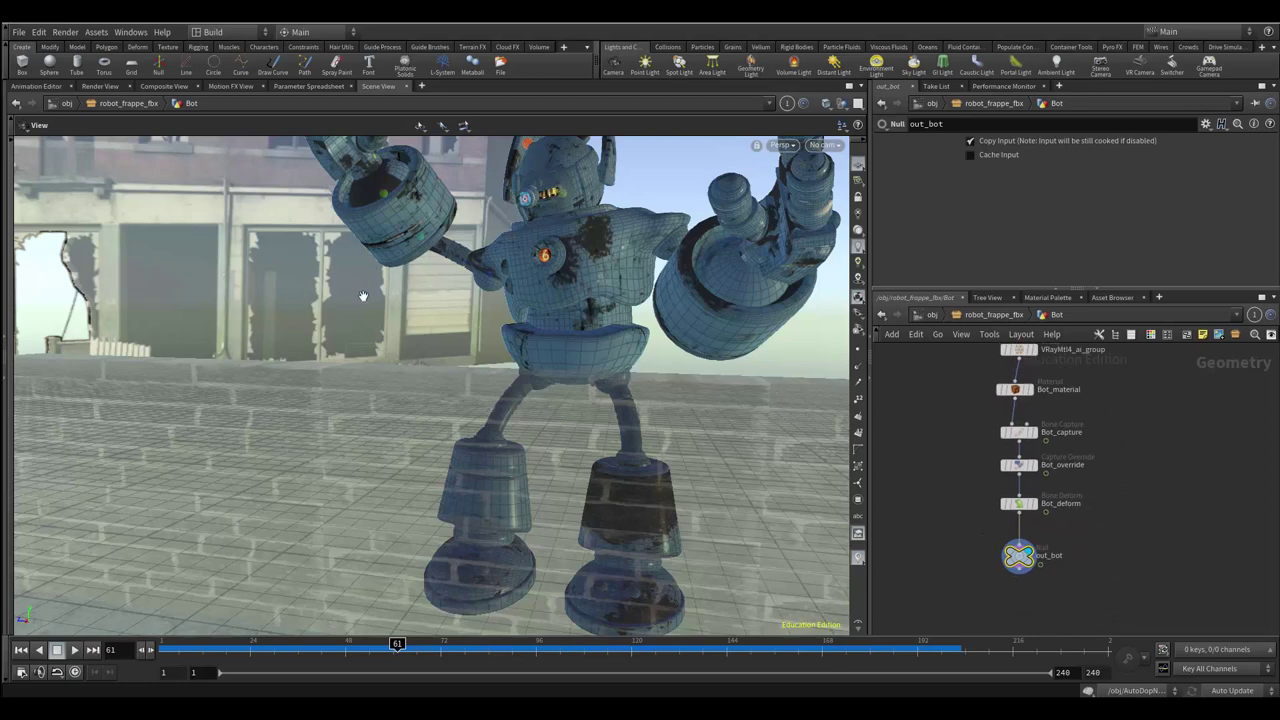
{"action": "mouse_move", "coordinate": [281, 646]}
{"action": "left_mouse_down"}
{"action": "mouse_move", "coordinate": [559, 678]}
{"action": "mouse_move", "coordinate": [524, 680]}
{"action": "left_mouse_up"}
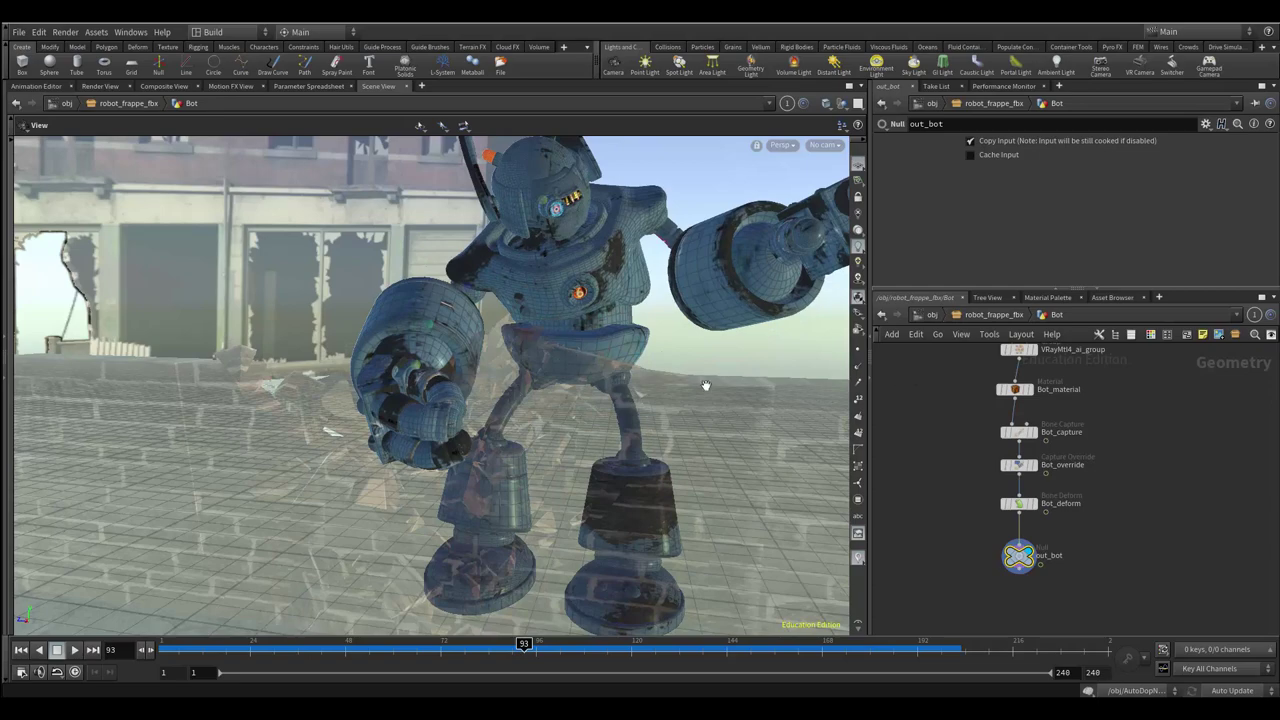
Step: Return to robot_frappe_fbx and display sphere1, the ball in the robot's hand
{"action": "left_click", "coordinate": [985, 315]}
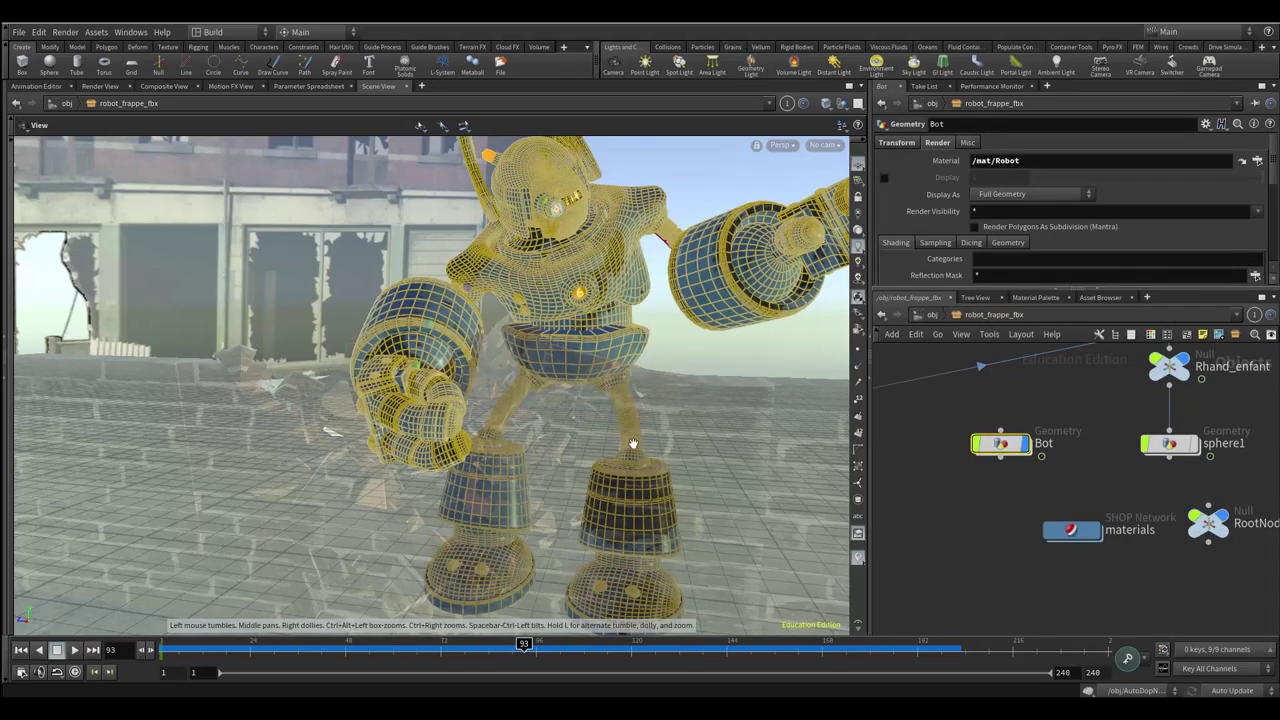
{"action": "mouse_move", "coordinate": [1024, 479]}
{"action": "middle_mouse_down"}
{"action": "mouse_move", "coordinate": [947, 566]}
{"action": "mouse_move", "coordinate": [933, 537]}
{"action": "middle_mouse_up"}
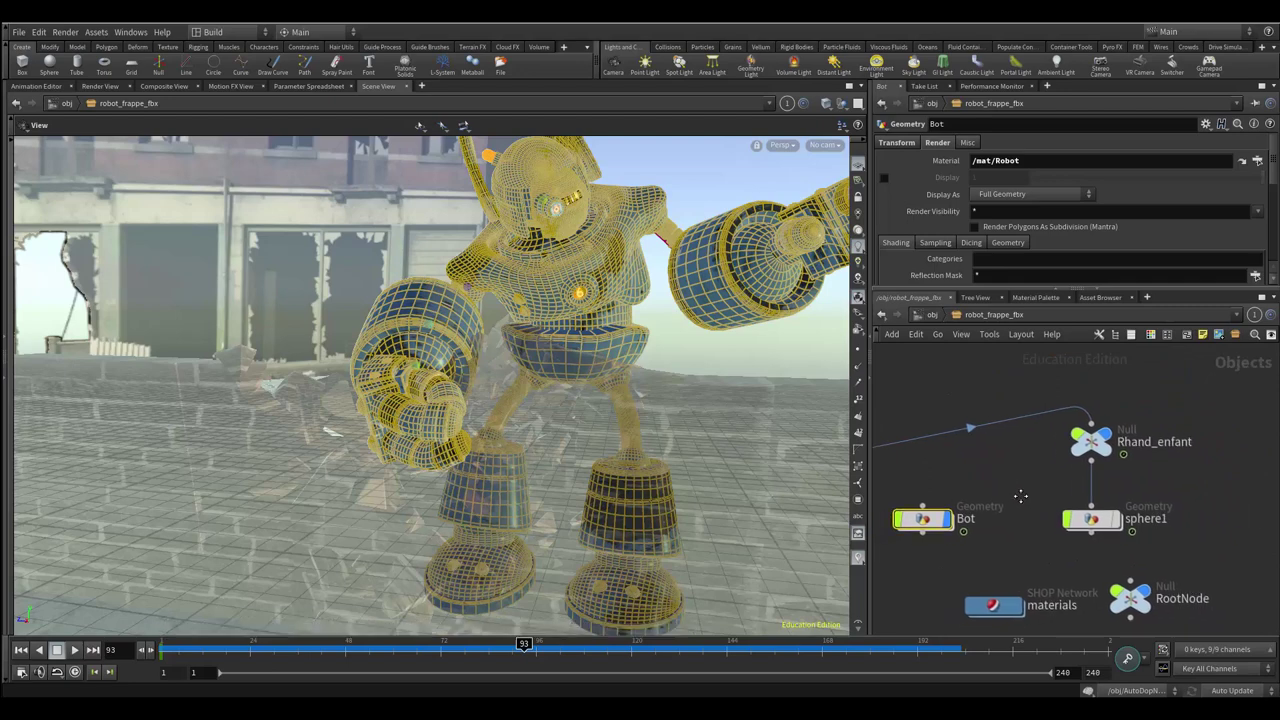
{"action": "middle_click_drag", "start_coordinate": [994, 496], "coordinate": [1127, 447]}
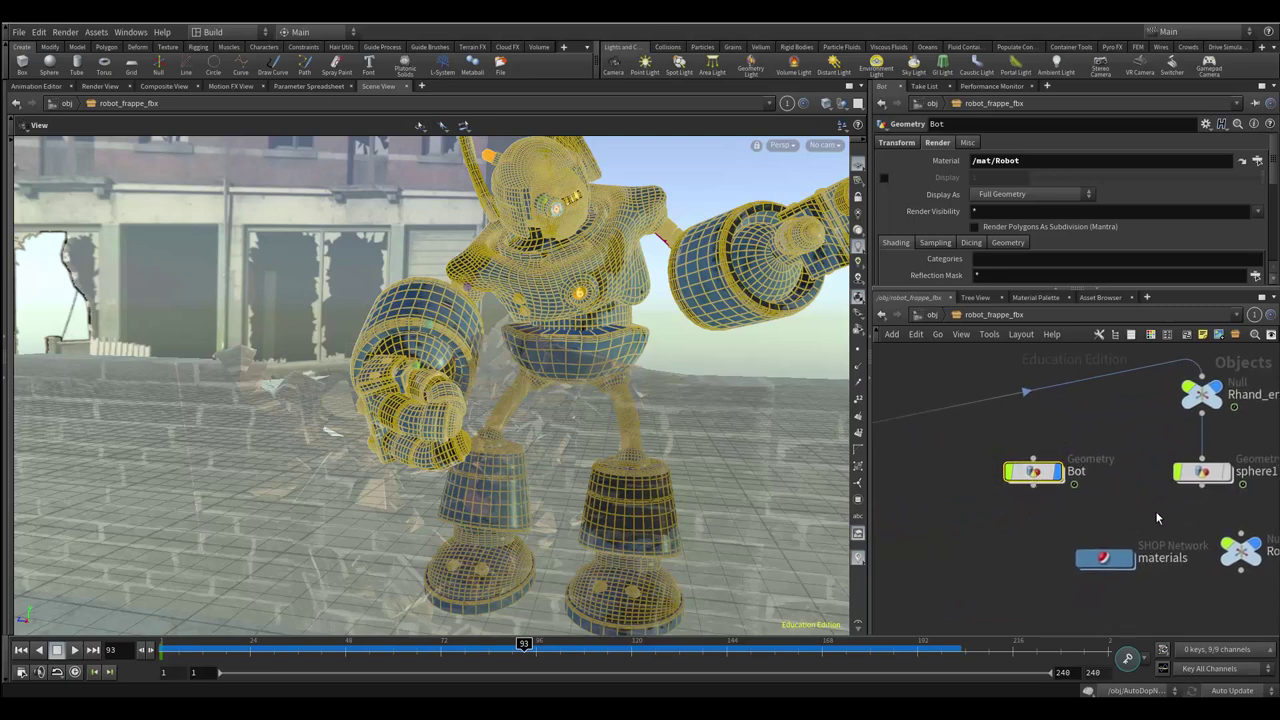
{"action": "mouse_move", "coordinate": [1158, 509]}
{"action": "middle_mouse_down"}
{"action": "mouse_move", "coordinate": [1059, 561]}
{"action": "mouse_move", "coordinate": [1045, 525]}
{"action": "middle_mouse_up"}
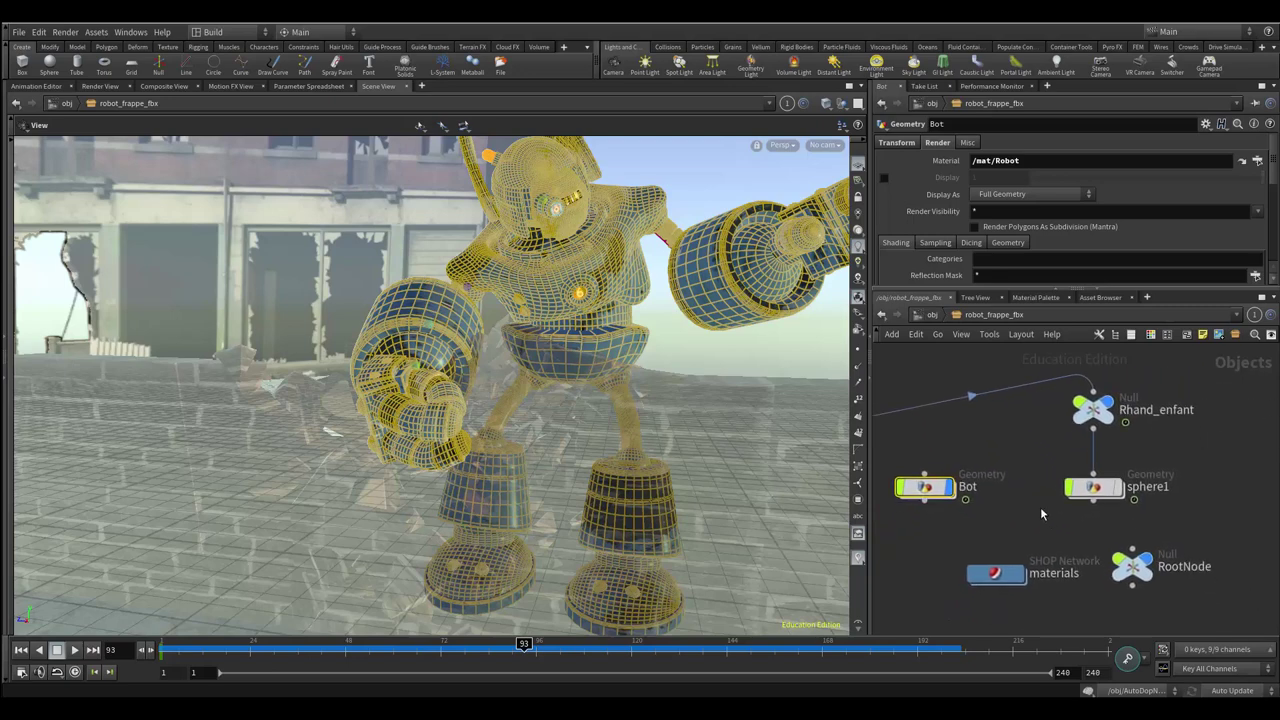
{"action": "left_click", "coordinate": [1095, 489]}
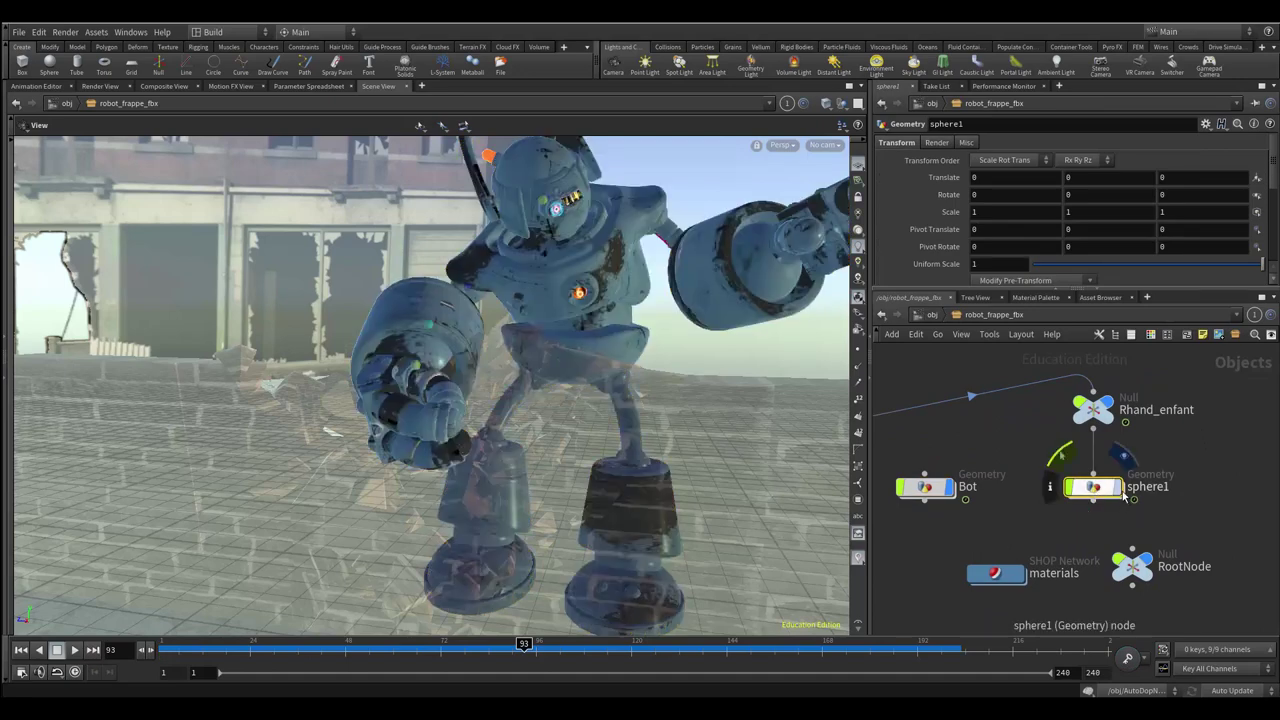
{"action": "left_click", "coordinate": [1090, 498]}
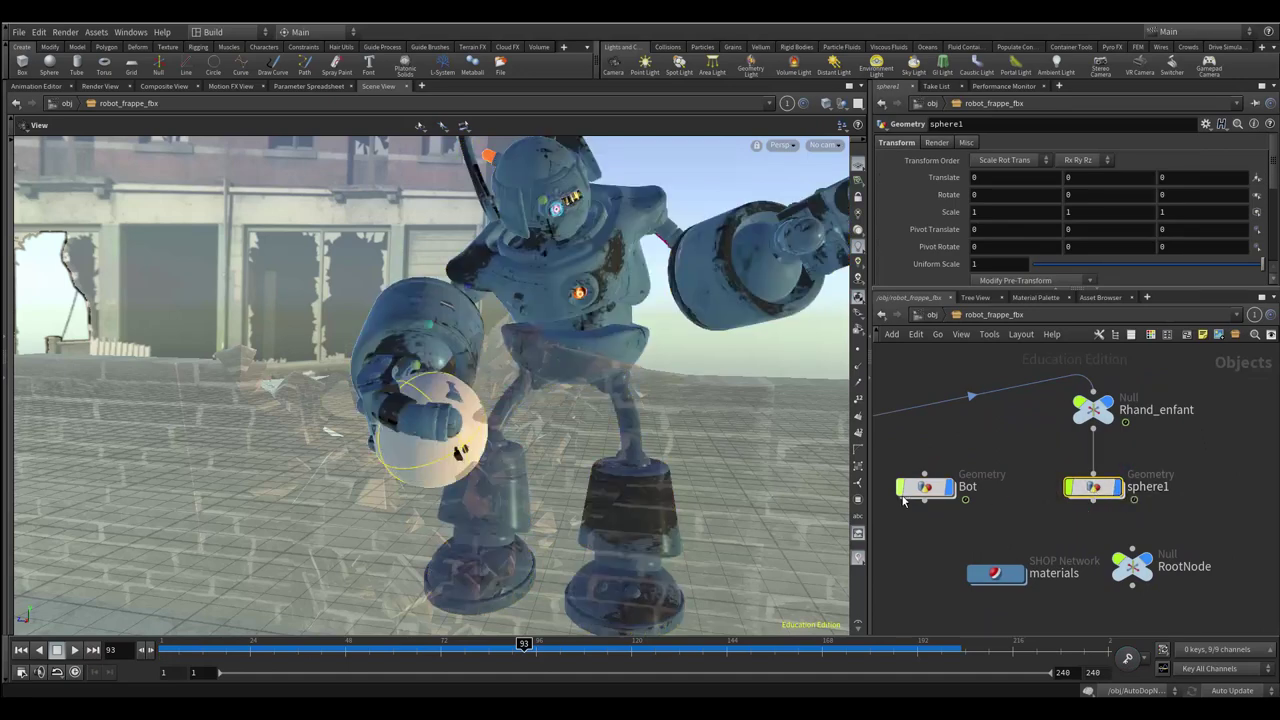
Step: Pan across the hip, chest and right-hand bone nodes, then frame and select sphere1
{"action": "mouse_move", "coordinate": [933, 525]}
{"action": "middle_mouse_down"}
{"action": "mouse_move", "coordinate": [1207, 507]}
{"action": "mouse_move", "coordinate": [1228, 480]}
{"action": "middle_mouse_up"}
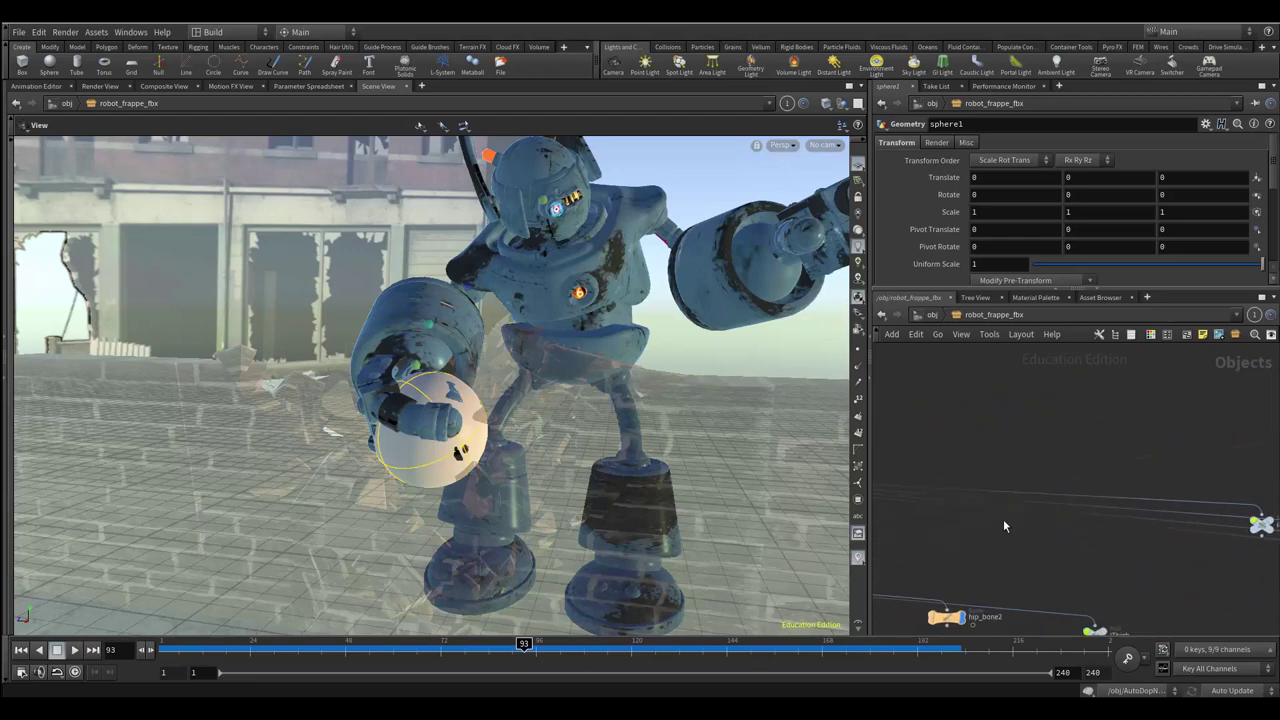
{"action": "mouse_move", "coordinate": [1006, 523]}
{"action": "middle_mouse_down"}
{"action": "mouse_move", "coordinate": [1021, 543]}
{"action": "mouse_move", "coordinate": [1240, 470]}
{"action": "middle_mouse_up"}
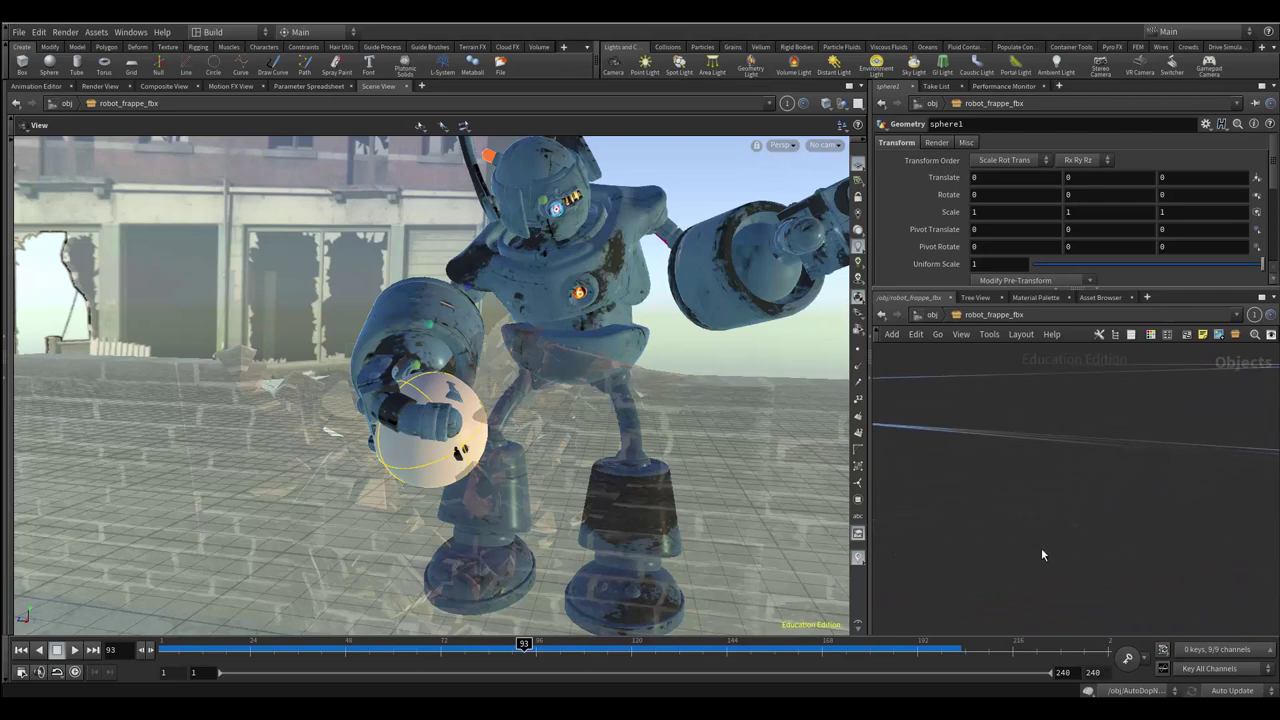
{"action": "mouse_move", "coordinate": [1042, 554]}
{"action": "middle_mouse_down"}
{"action": "mouse_move", "coordinate": [1044, 541]}
{"action": "mouse_move", "coordinate": [1203, 537]}
{"action": "middle_mouse_up"}
{"action": "middle_click_drag", "start_coordinate": [970, 565], "coordinate": [1223, 531]}
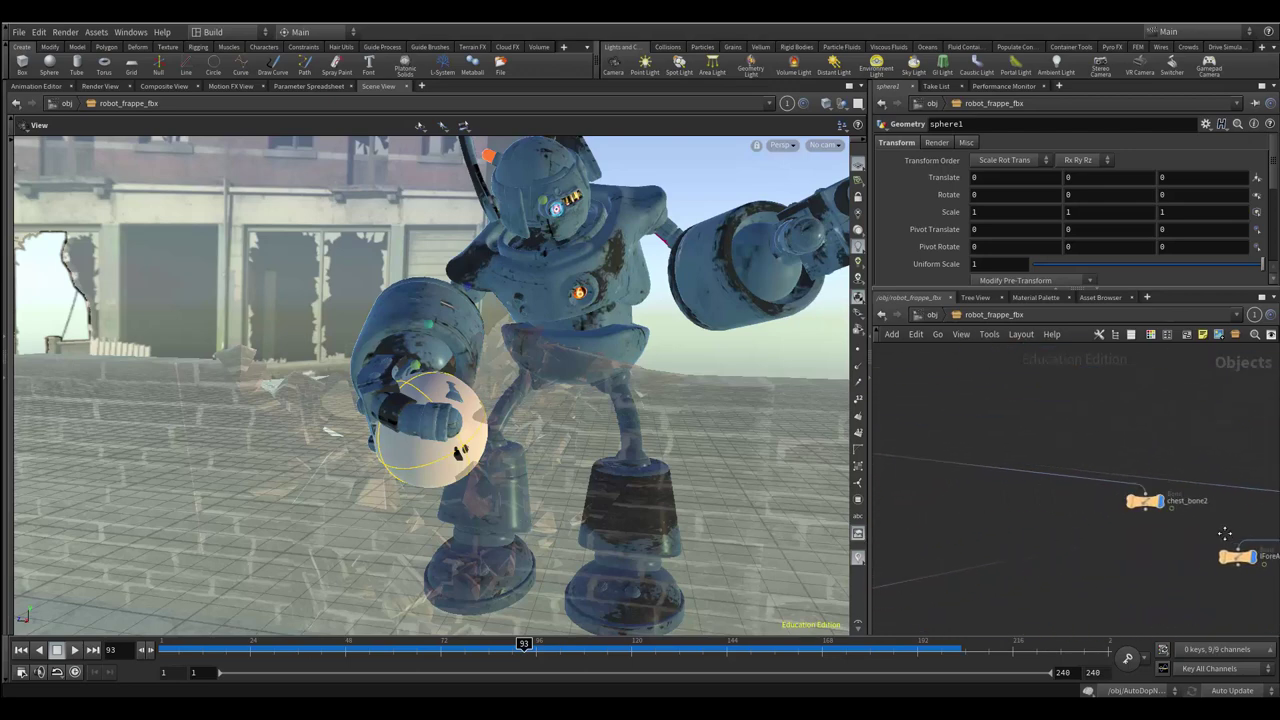
{"action": "middle_click_drag", "start_coordinate": [1040, 583], "coordinate": [1193, 533]}
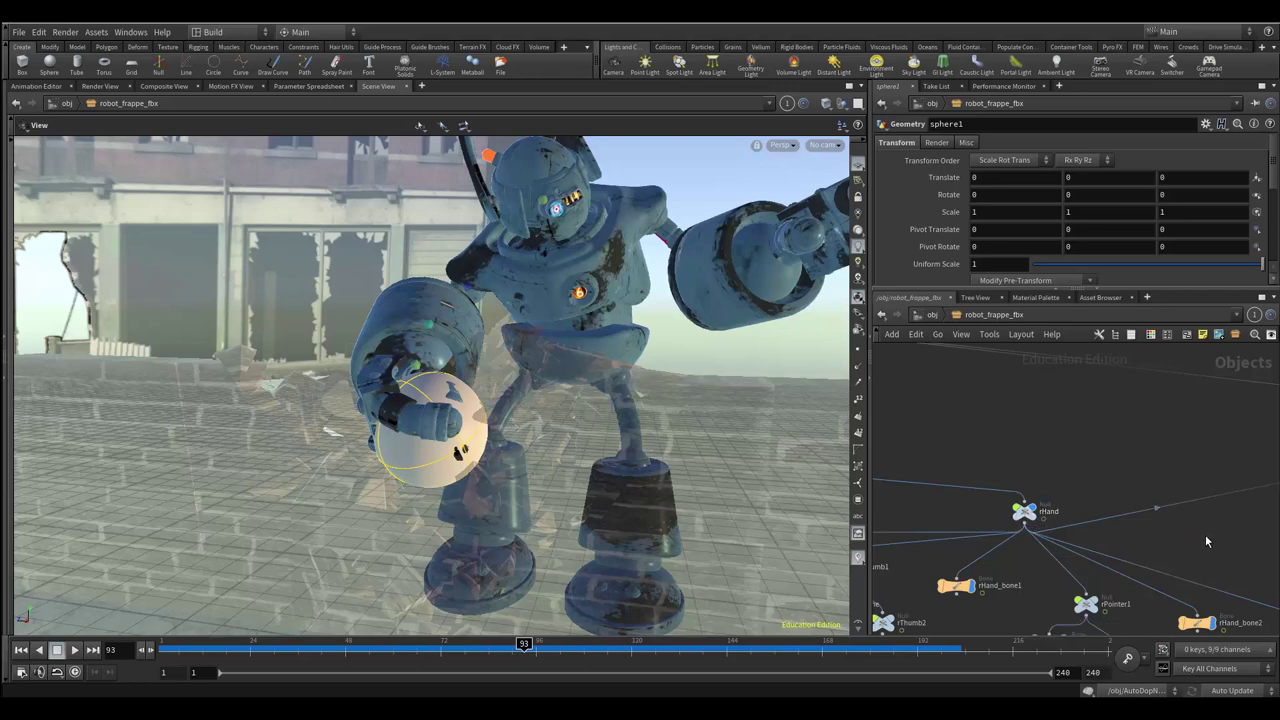
{"action": "key", "text": "f"}
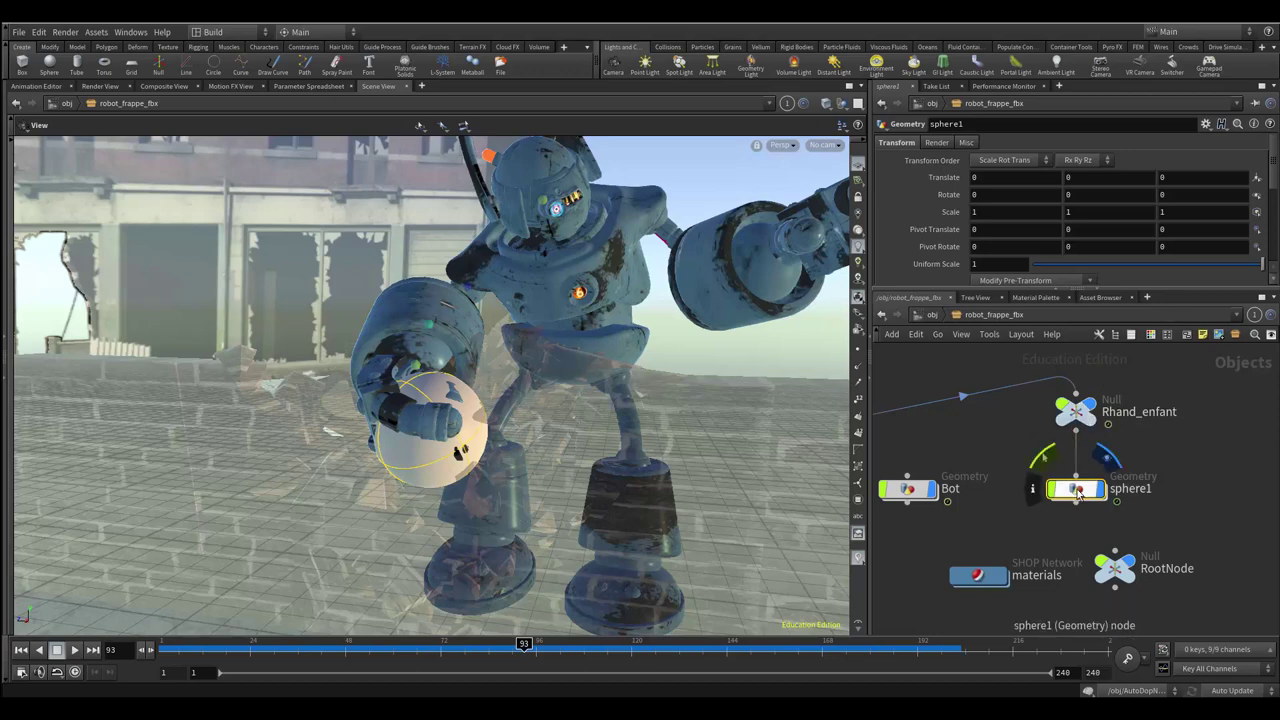
{"action": "left_click", "coordinate": [1077, 492]}
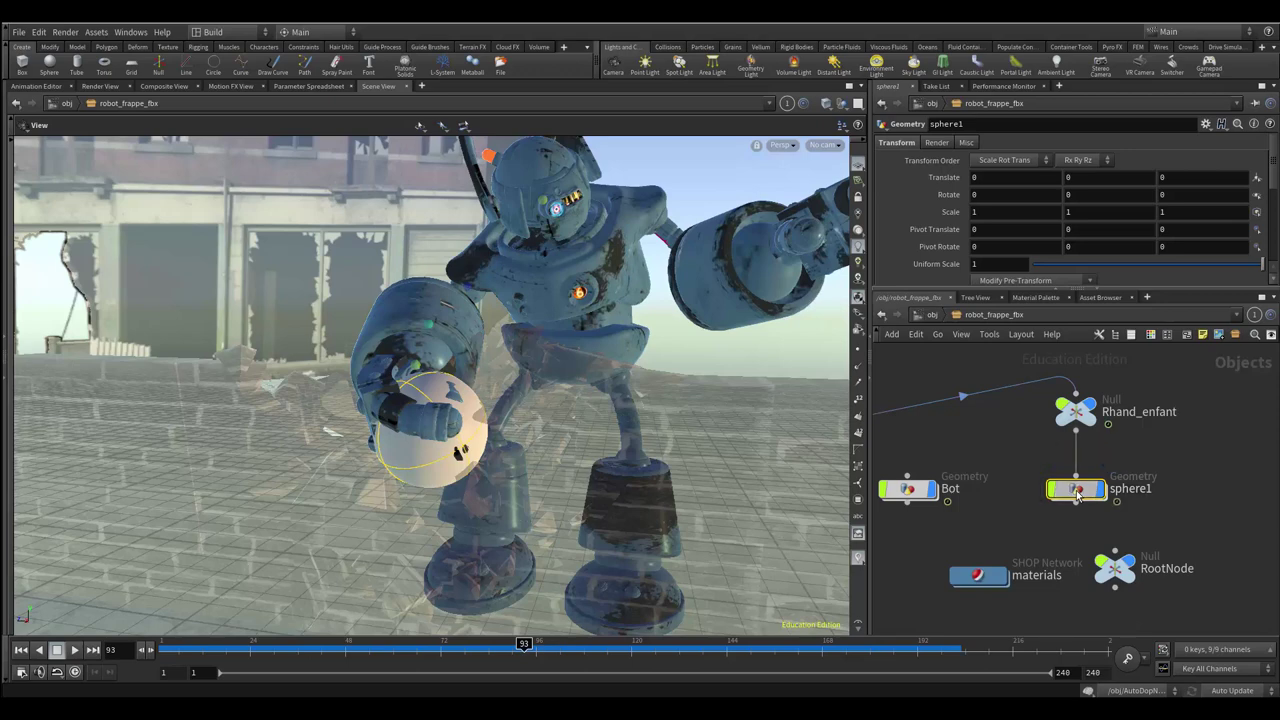
Step: Inside sphere1, delete Bot_capture, Bot_override and Bot_deform, display out_boule, and go back up
{"action": "double_click", "coordinate": [1077, 492]}
{"action": "mouse_move", "coordinate": [1084, 384]}
{"action": "left_mouse_down"}
{"action": "mouse_move", "coordinate": [1172, 562]}
{"action": "mouse_move", "coordinate": [1213, 557]}
{"action": "left_mouse_up"}
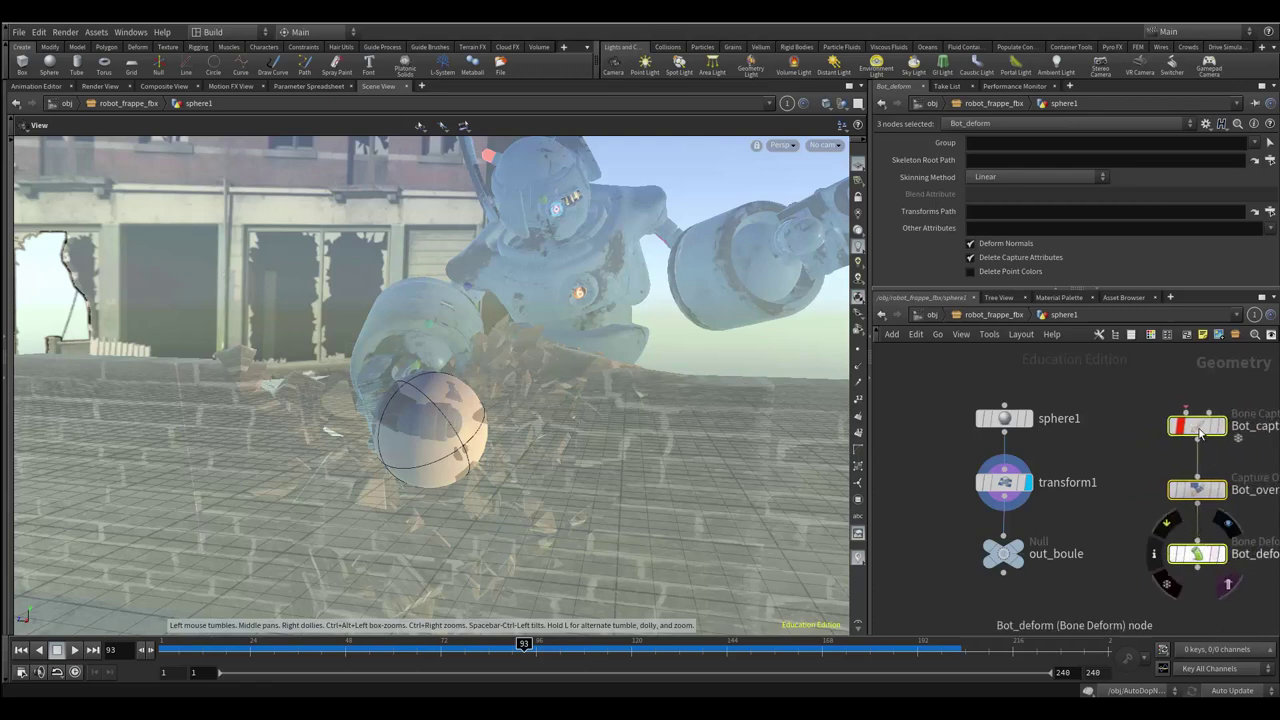
{"action": "key", "text": "Delete"}
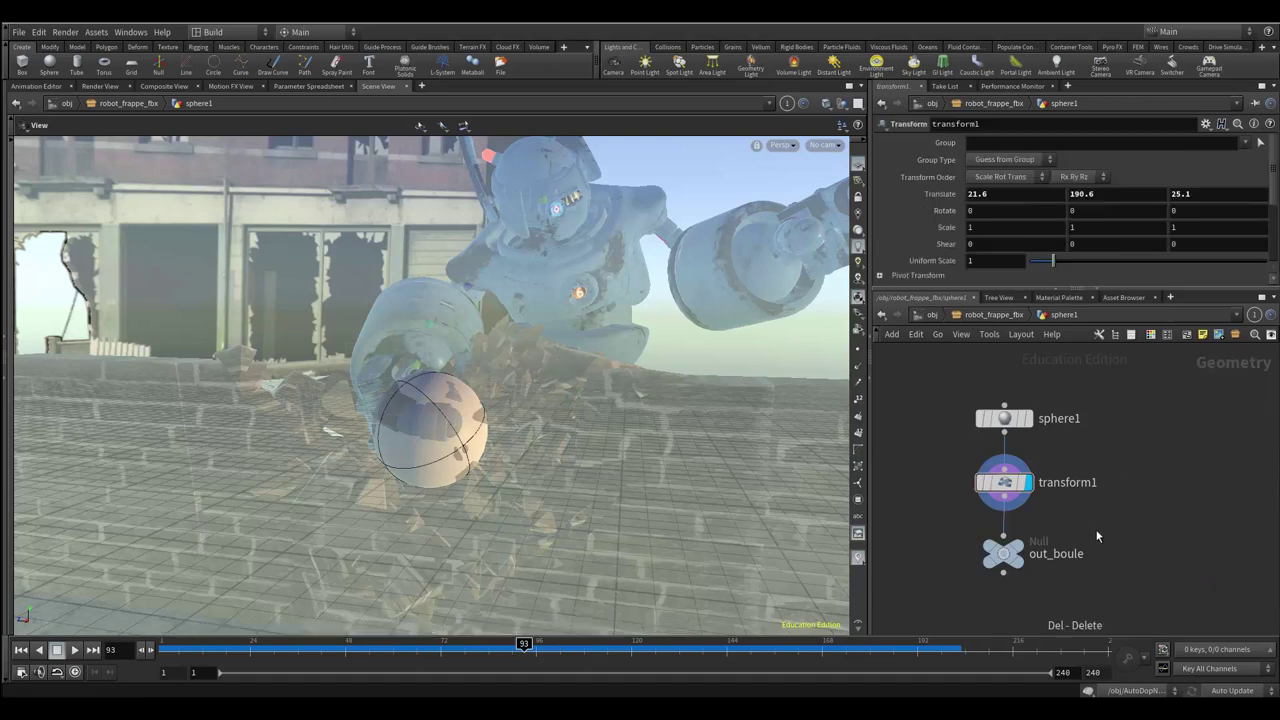
{"action": "mouse_move", "coordinate": [1003, 553]}
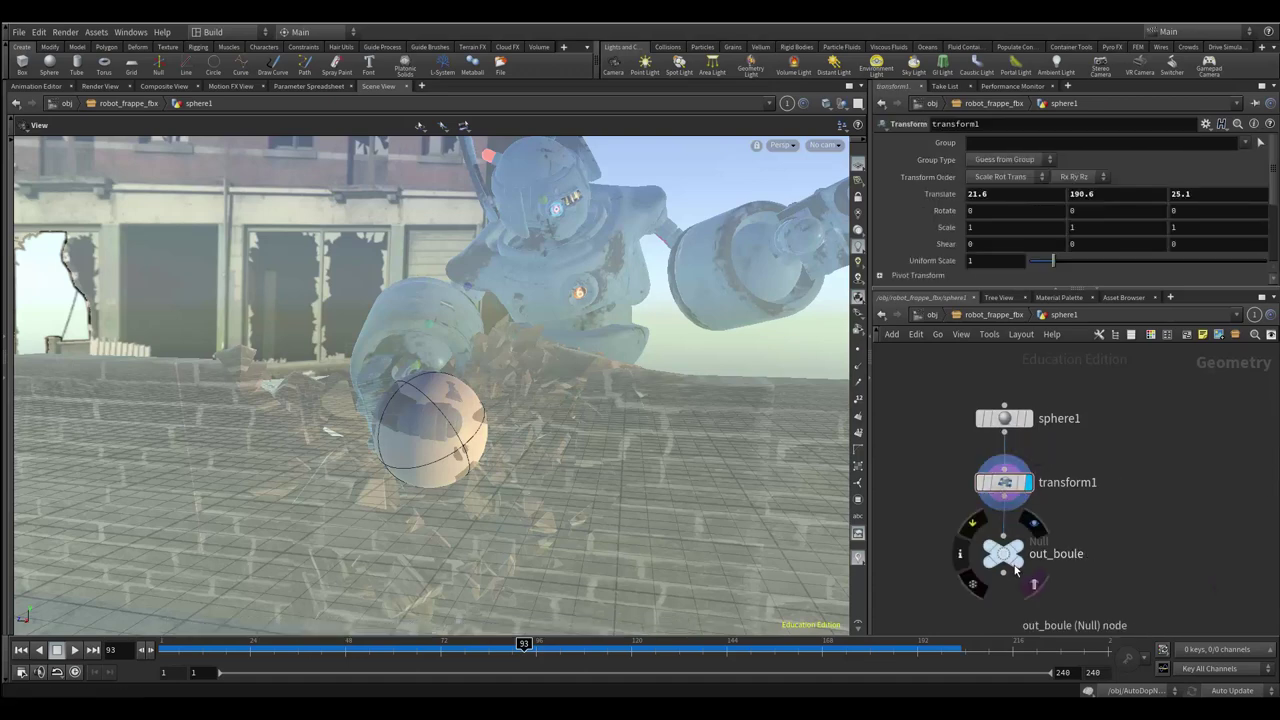
{"action": "left_click", "coordinate": [1018, 552]}
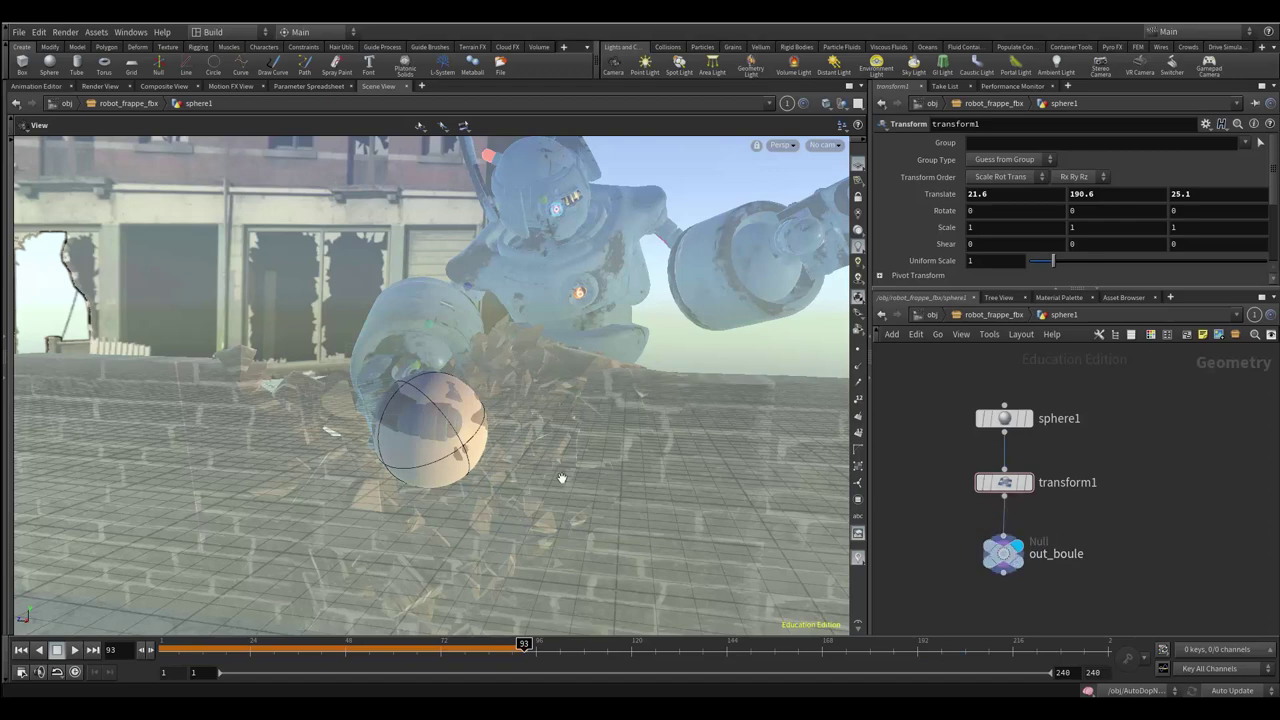
{"action": "left_click", "coordinate": [993, 316]}
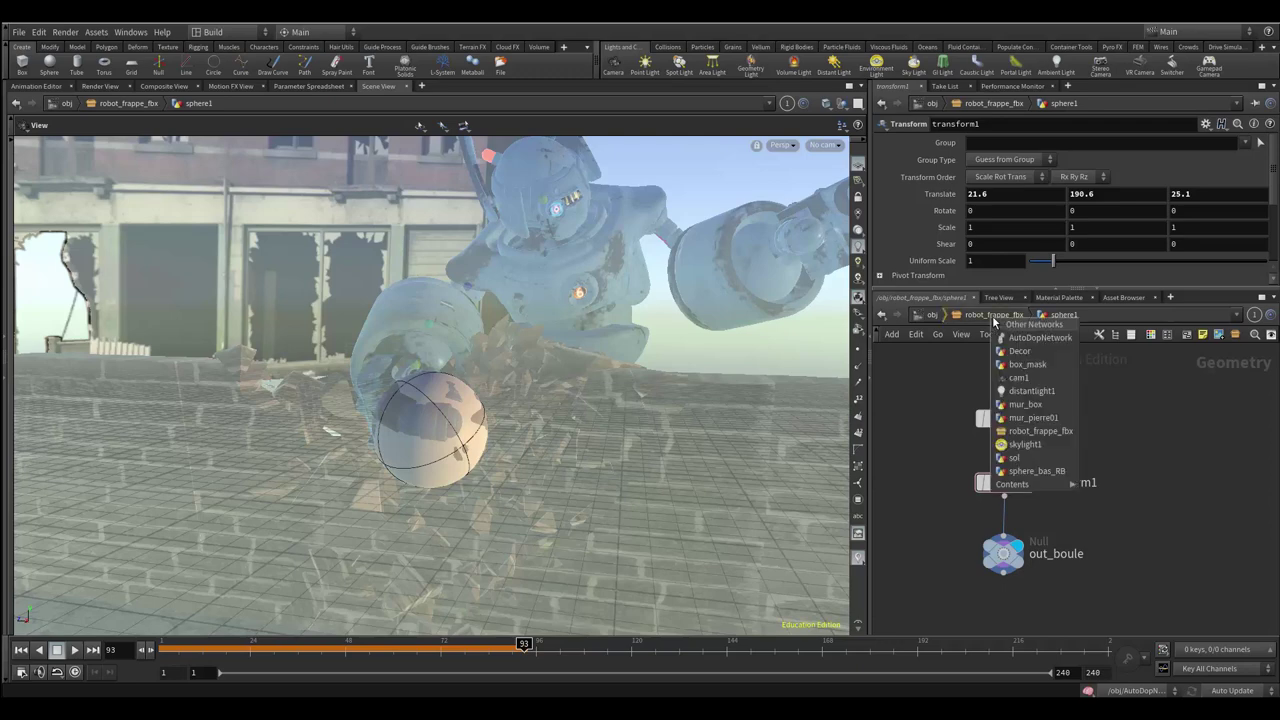
{"action": "left_click", "coordinate": [981, 316]}
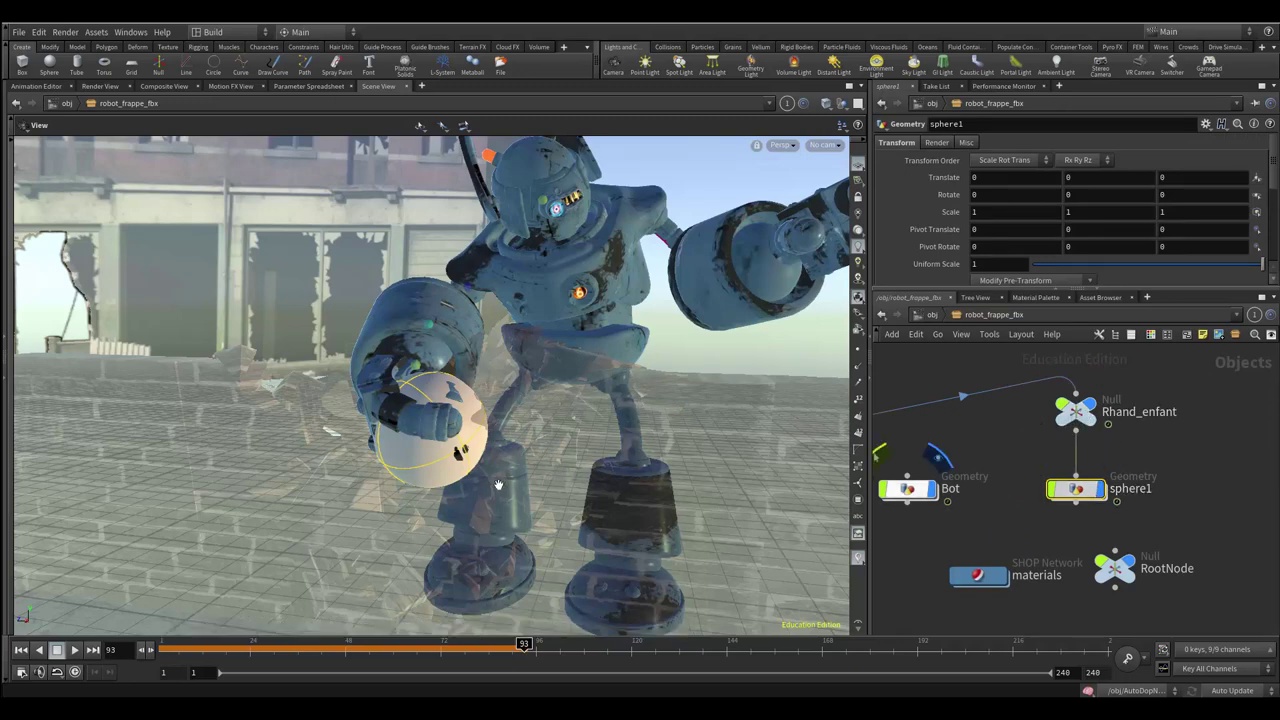
{"action": "mouse_move", "coordinate": [498, 485]}
{"action": "left_mouse_down"}
{"action": "mouse_move", "coordinate": [480, 534]}
{"action": "mouse_move", "coordinate": [586, 423]}
{"action": "mouse_move", "coordinate": [530, 400]}
{"action": "mouse_move", "coordinate": [440, 408]}
{"action": "mouse_move", "coordinate": [514, 481]}
{"action": "mouse_move", "coordinate": [536, 428]}
{"action": "mouse_move", "coordinate": [508, 398]}
{"action": "mouse_move", "coordinate": [490, 470]}
{"action": "mouse_move", "coordinate": [620, 466]}
{"action": "mouse_move", "coordinate": [470, 440]}
{"action": "mouse_move", "coordinate": [497, 475]}
{"action": "left_mouse_up"}
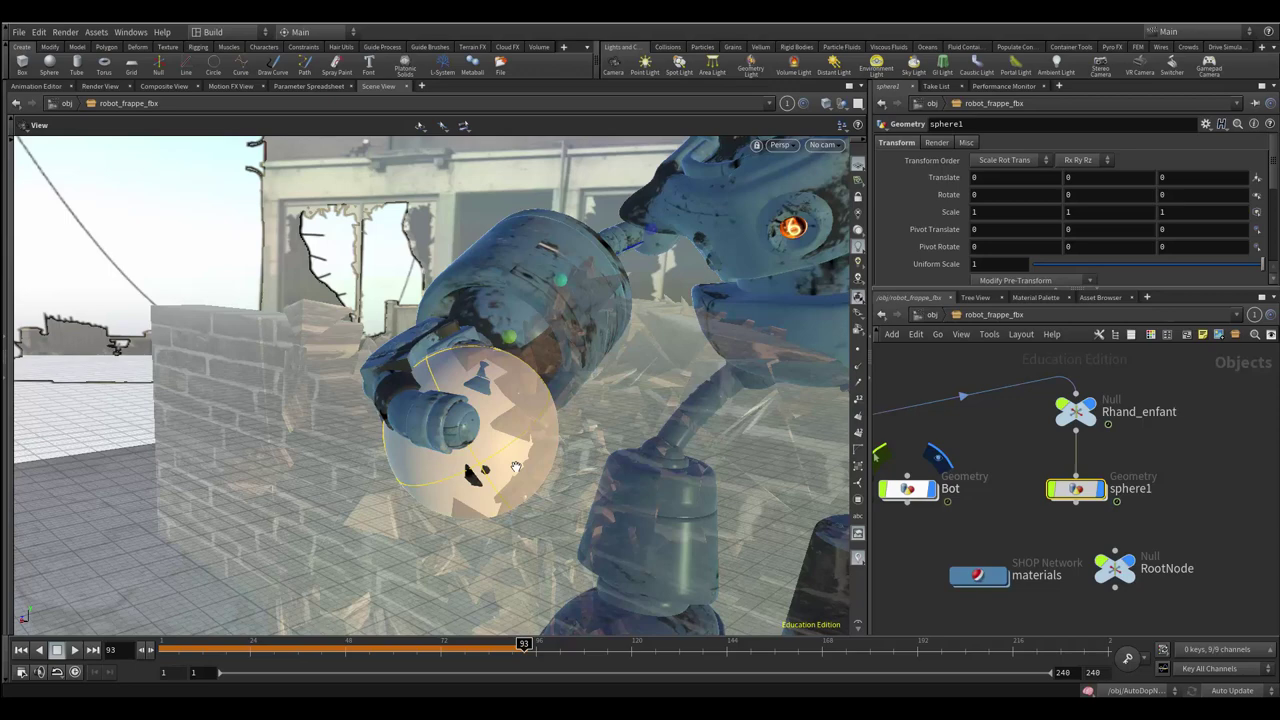
{"action": "middle_click", "coordinate": [903, 494]}
{"action": "left_click", "coordinate": [906, 492]}
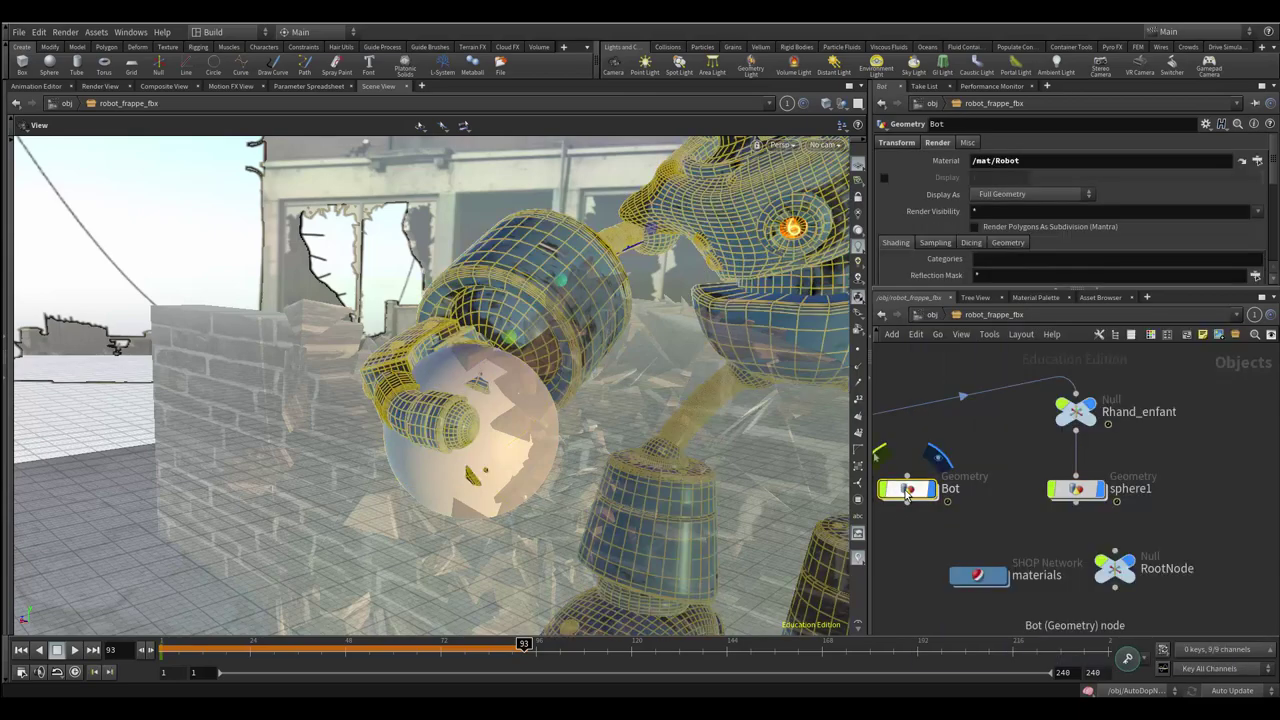
{"action": "middle_click_drag", "start_coordinate": [905, 497], "coordinate": [995, 423]}
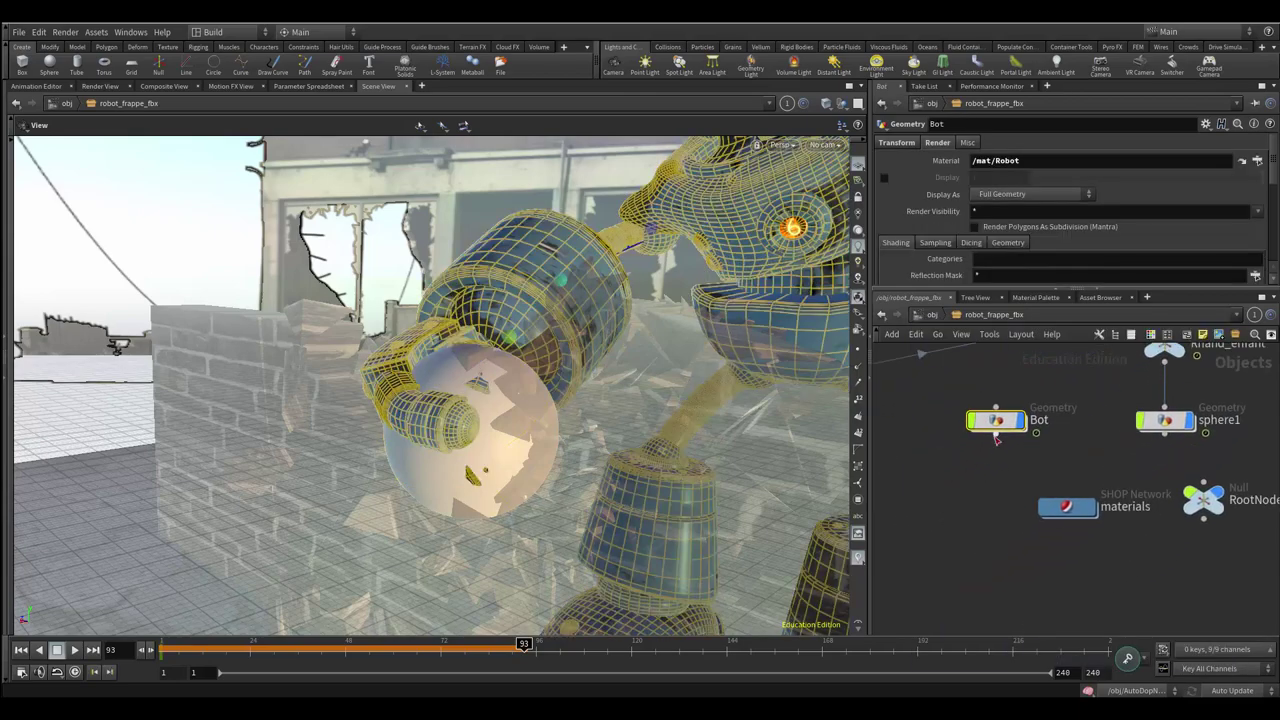
{"action": "double_click", "coordinate": [996, 421]}
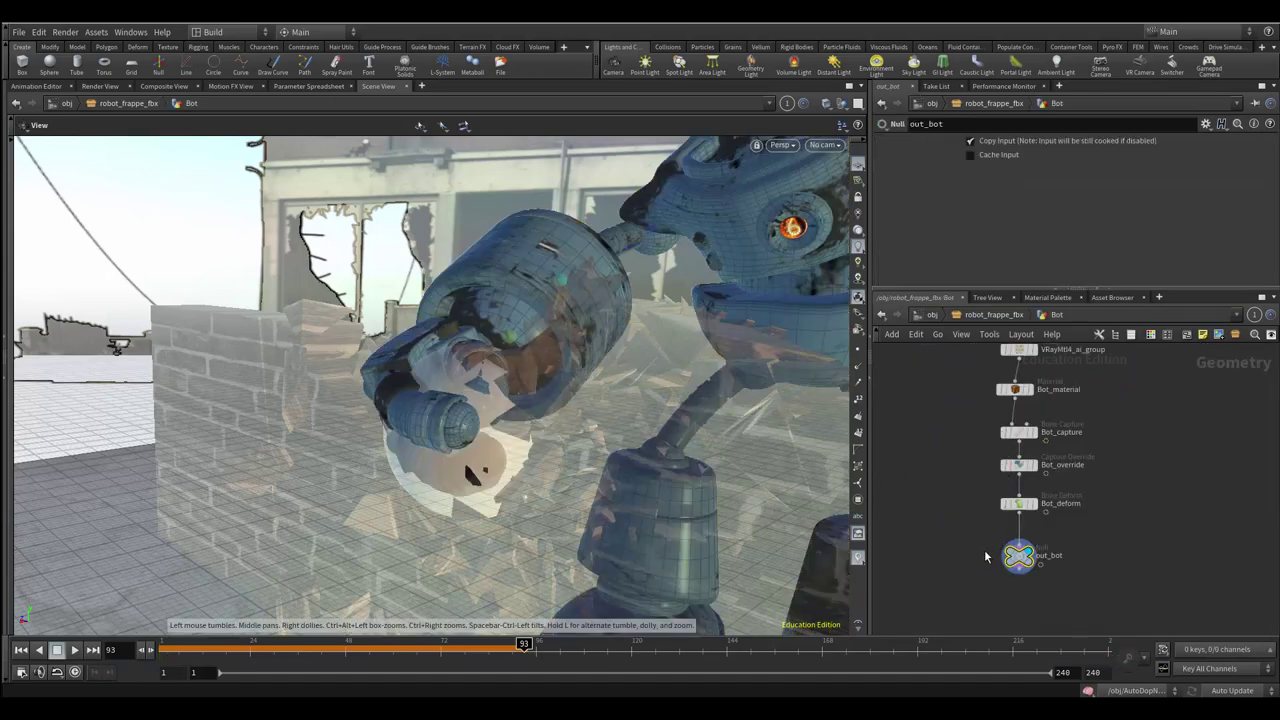
{"action": "scroll", "coordinate": [998, 522], "scroll_direction": "up", "scroll_amount": 1}
{"action": "scroll", "coordinate": [998, 522], "scroll_direction": "up", "scroll_amount": 2}
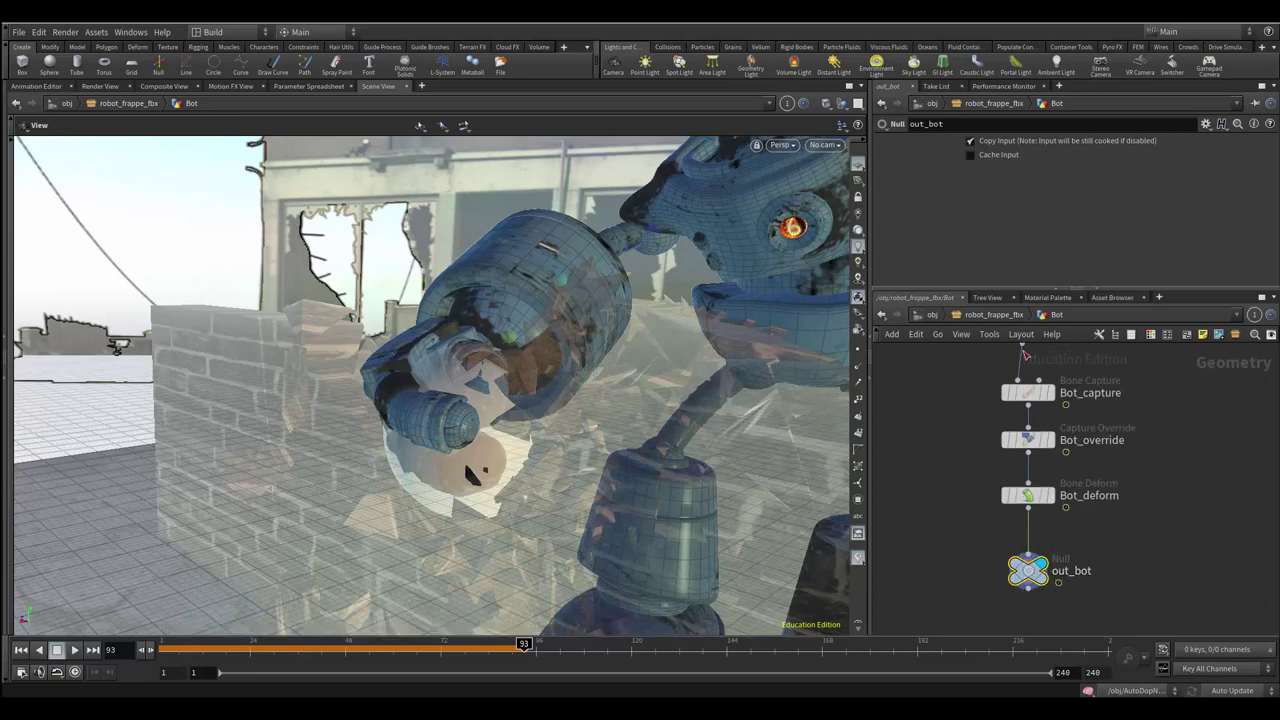
{"action": "left_click", "coordinate": [981, 316]}
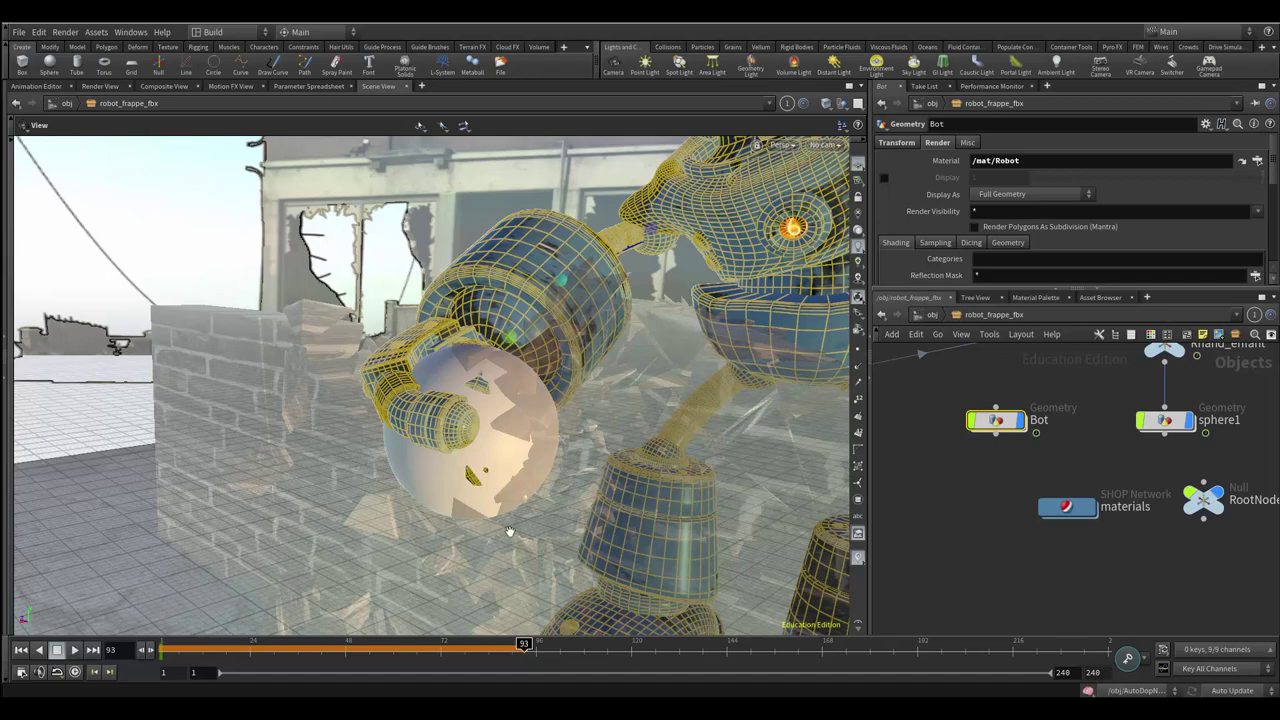
{"action": "mouse_move", "coordinate": [511, 531]}
{"action": "left_mouse_down", "text": "alt"}
{"action": "mouse_move", "coordinate": [530, 527]}
{"action": "mouse_move", "coordinate": [476, 478]}
{"action": "mouse_move", "coordinate": [651, 486]}
{"action": "mouse_move", "coordinate": [580, 540]}
{"action": "mouse_move", "coordinate": [656, 516]}
{"action": "mouse_move", "coordinate": [492, 530]}
{"action": "mouse_move", "coordinate": [491, 576]}
{"action": "mouse_move", "coordinate": [514, 590]}
{"action": "mouse_move", "coordinate": [522, 578]}
{"action": "left_mouse_up", "text": "alt"}
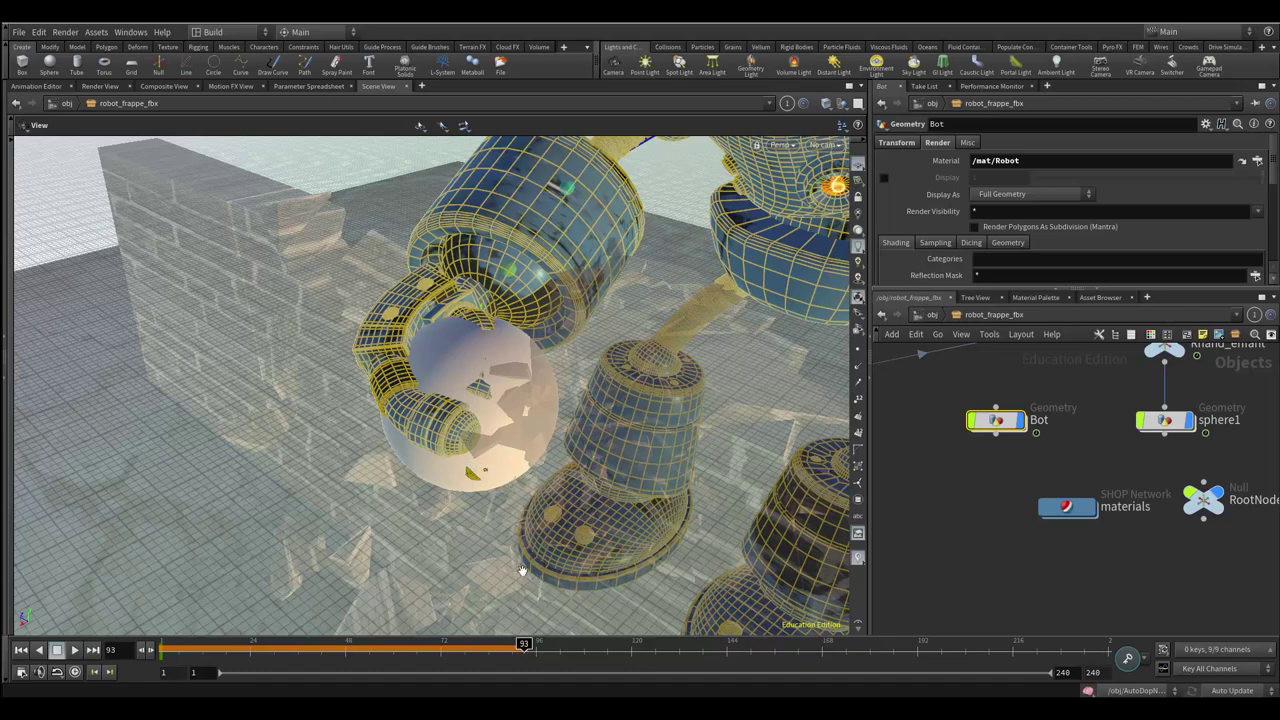
{"action": "middle_click_drag", "start_coordinate": [1117, 422], "coordinate": [1085, 540]}
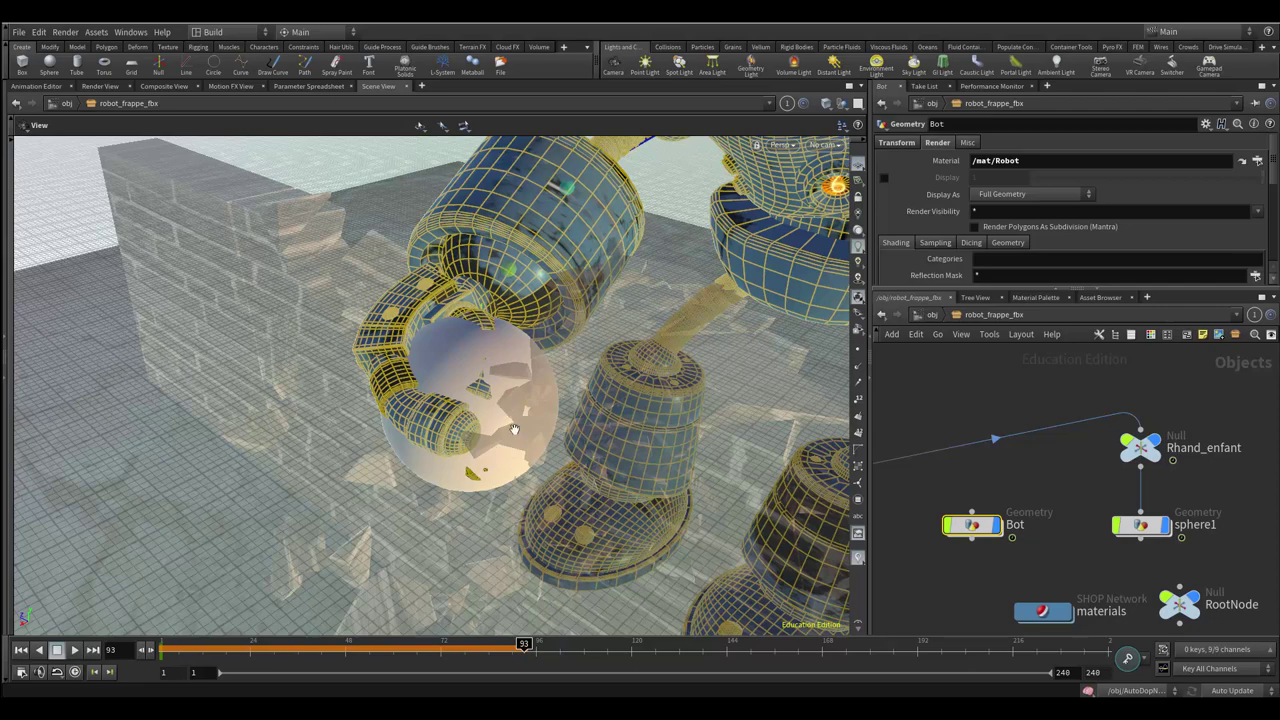
{"action": "mouse_move", "coordinate": [972, 525]}
{"action": "left_click_drag", "start_coordinate": [978, 532], "coordinate": [1010, 532]}
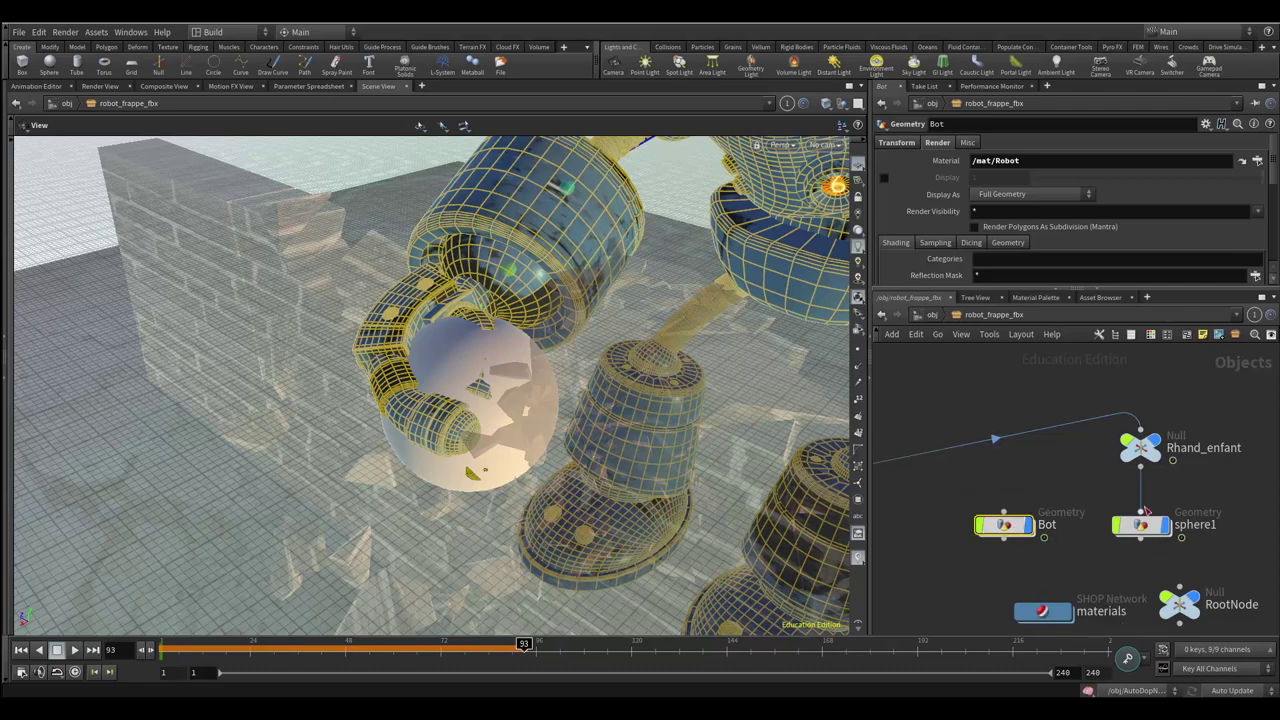
{"action": "mouse_move", "coordinate": [522, 645]}
{"action": "left_mouse_down"}
{"action": "mouse_move", "coordinate": [463, 652]}
{"action": "mouse_move", "coordinate": [511, 659]}
{"action": "left_mouse_up"}
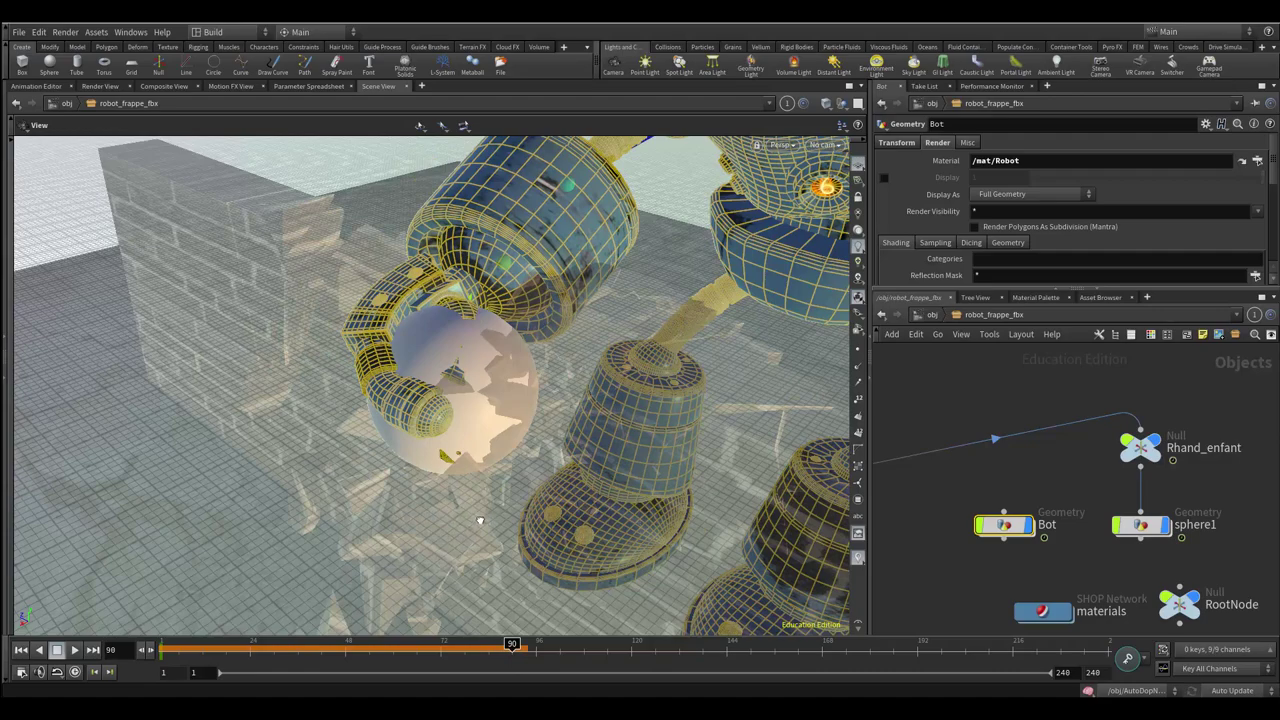
{"action": "mouse_move", "coordinate": [480, 520]}
{"action": "left_mouse_down", "text": "alt"}
{"action": "mouse_move", "coordinate": [528, 451]}
{"action": "mouse_move", "coordinate": [529, 462]}
{"action": "mouse_move", "coordinate": [518, 448]}
{"action": "left_mouse_up", "text": "alt"}
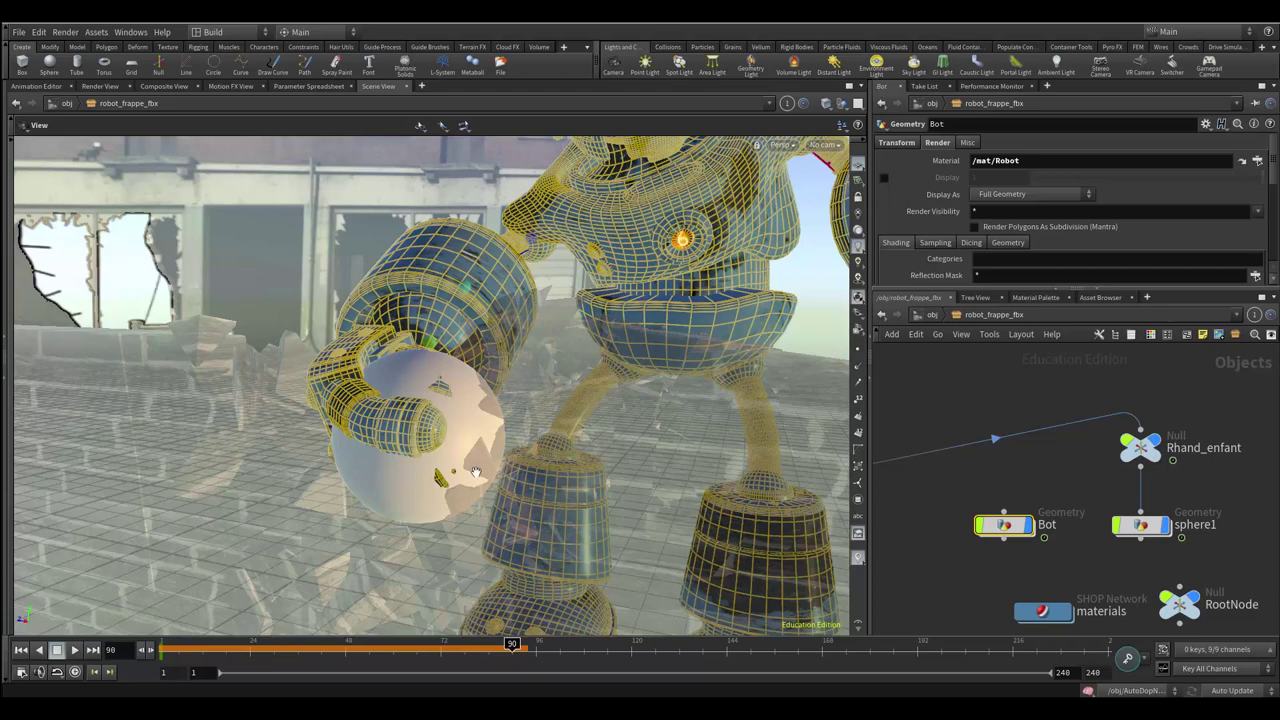
{"action": "mouse_move", "coordinate": [446, 648]}
{"action": "left_mouse_down"}
{"action": "mouse_move", "coordinate": [404, 645]}
{"action": "mouse_move", "coordinate": [513, 655]}
{"action": "left_mouse_up"}
{"action": "left_click_drag", "start_coordinate": [511, 645], "coordinate": [444, 644]}
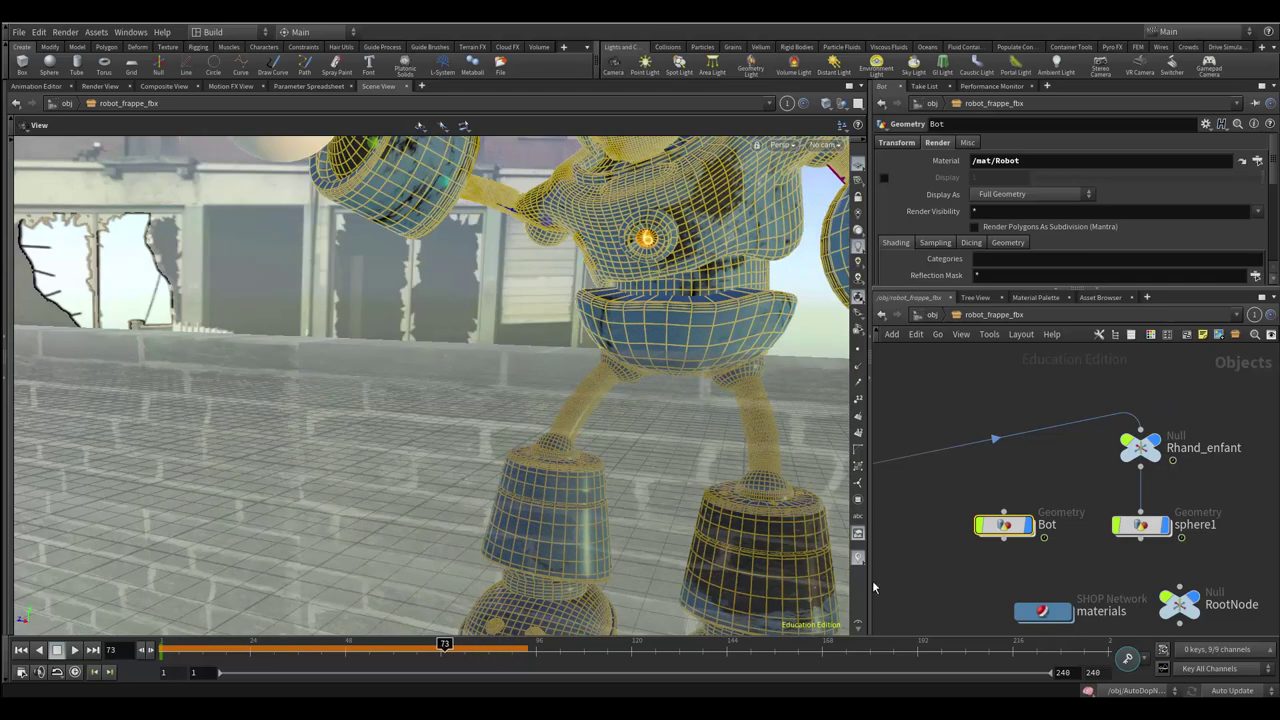
{"action": "middle_click_drag", "start_coordinate": [919, 570], "coordinate": [968, 561]}
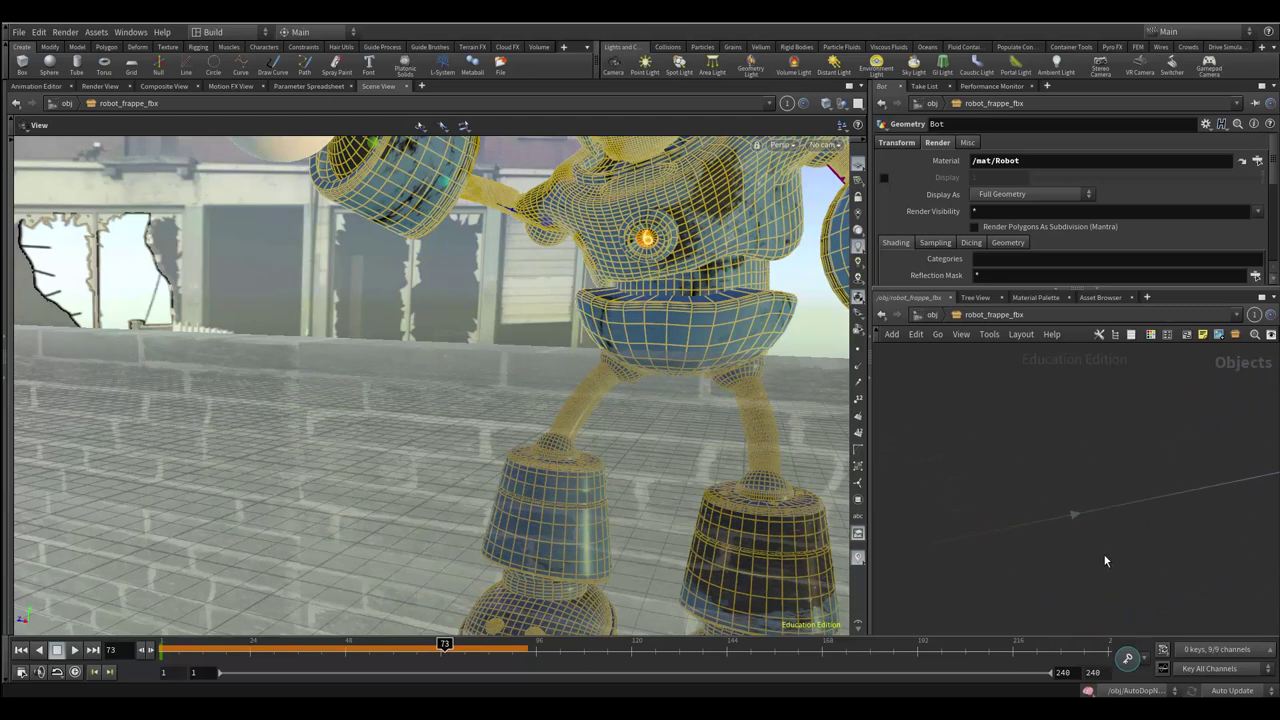
{"action": "scroll", "coordinate": [1157, 491], "scroll_direction": "down", "scroll_amount": 2}
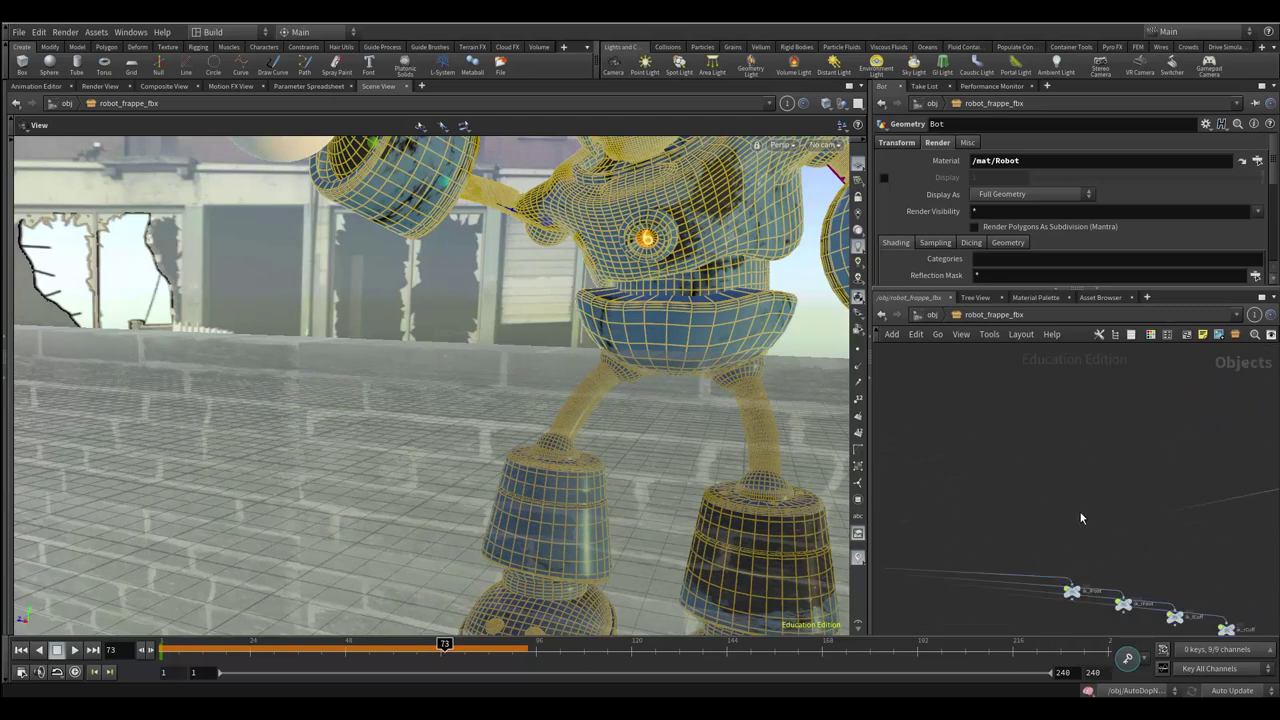
{"action": "scroll", "coordinate": [1080, 514], "scroll_direction": "down", "scroll_amount": 3}
{"action": "middle_click_drag", "start_coordinate": [1006, 528], "coordinate": [977, 555]}
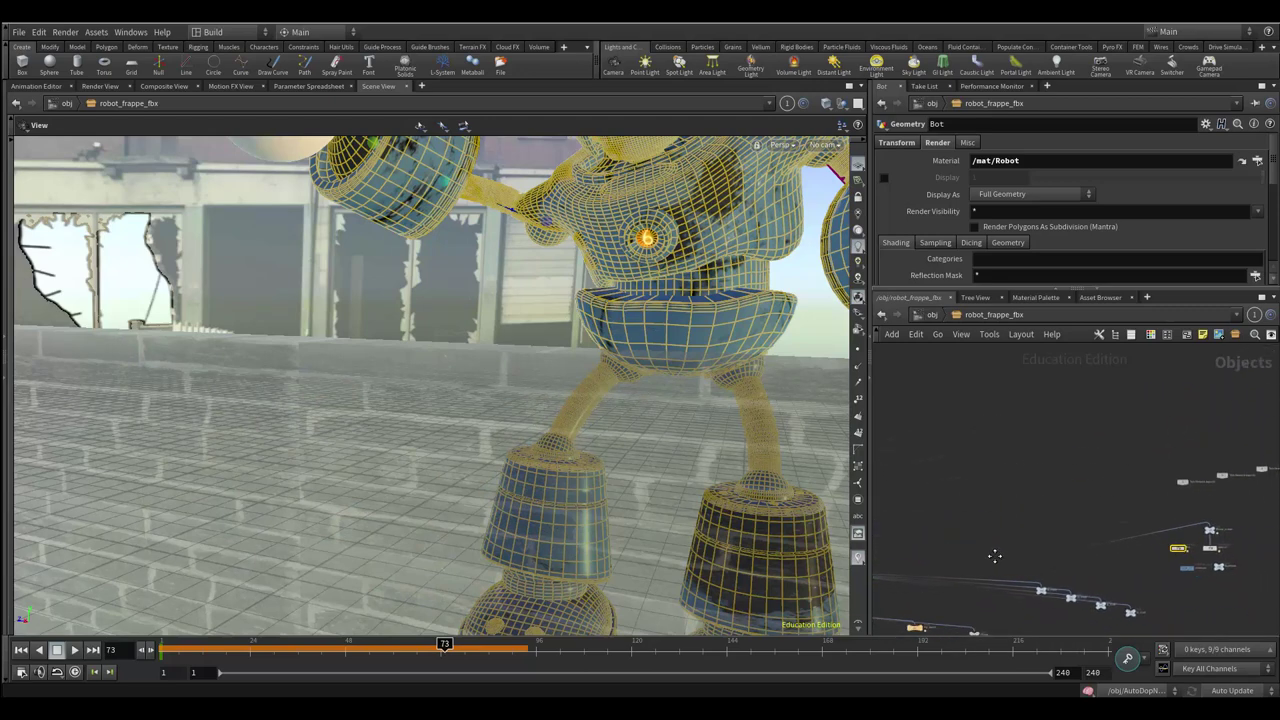
Step: Return to /obj, select the mur_pierre01 wall object, and show the Rigid Bodies shelf
{"action": "left_click", "coordinate": [928, 316]}
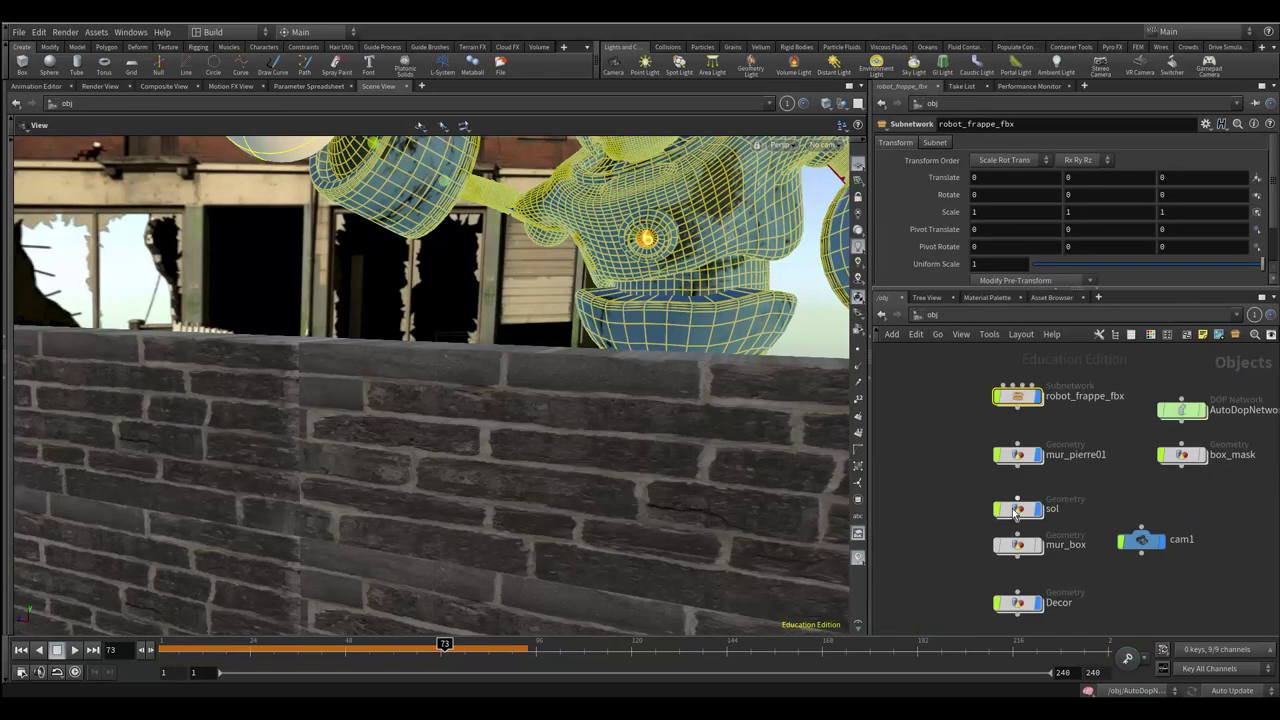
{"action": "middle_click_drag", "start_coordinate": [1091, 529], "coordinate": [1044, 574]}
{"action": "left_click", "coordinate": [965, 504]}
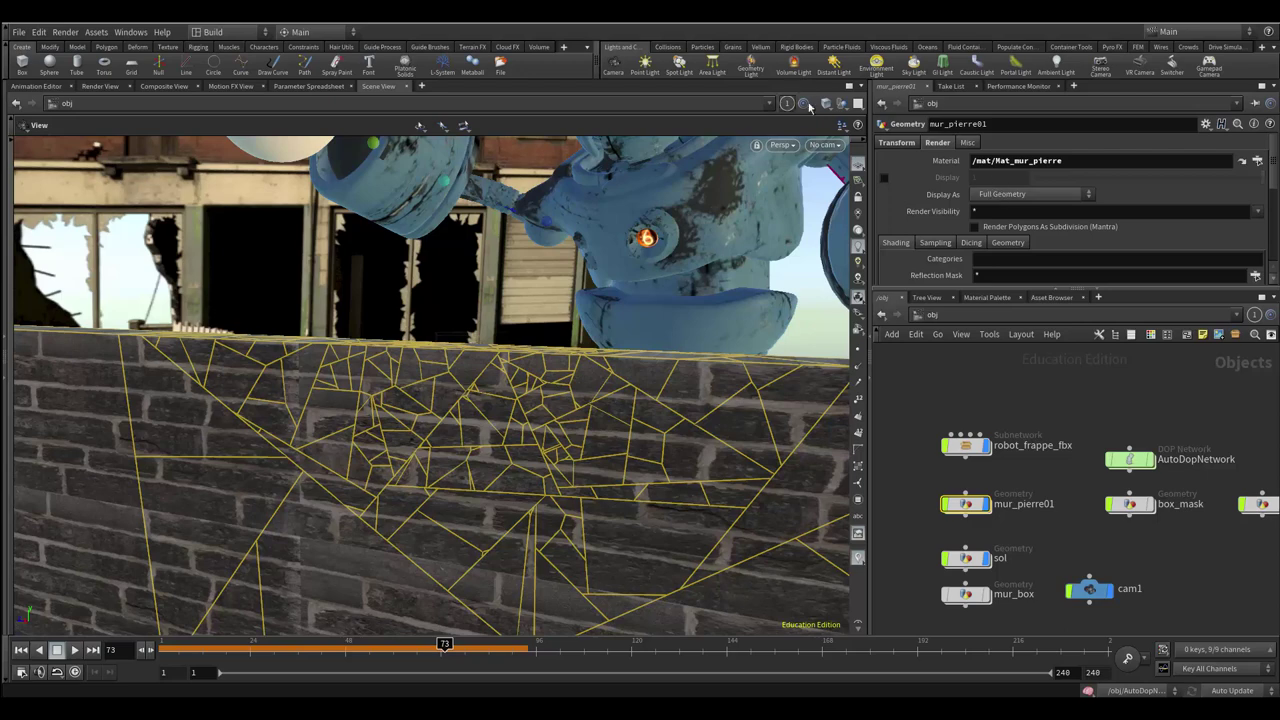
{"action": "left_click", "coordinate": [797, 48]}
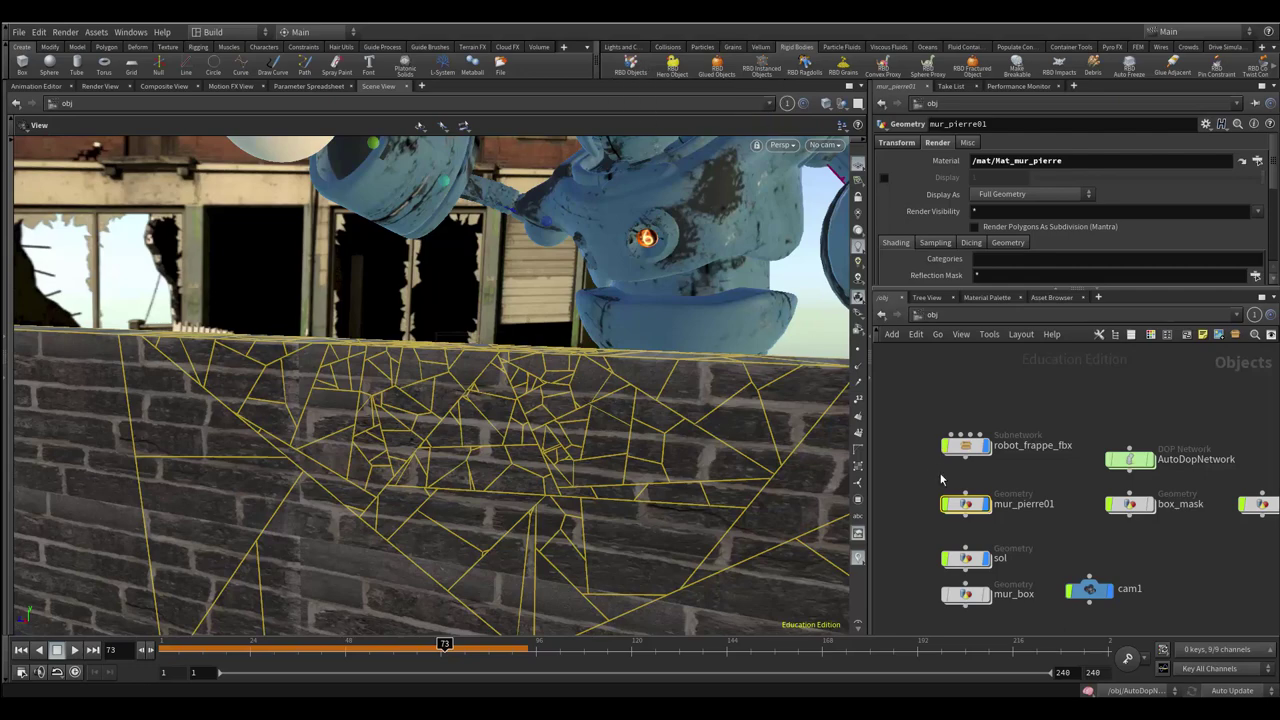
{"action": "double_click", "coordinate": [965, 505]}
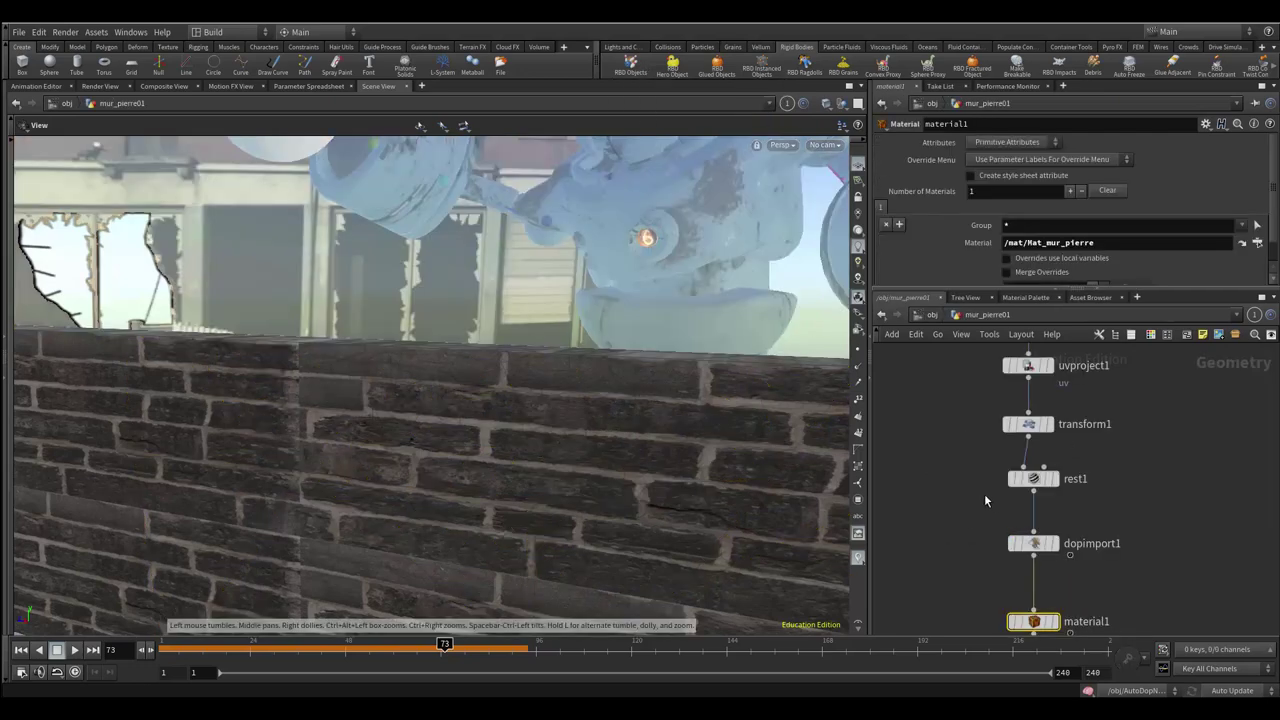
{"action": "scroll", "coordinate": [984, 493], "scroll_direction": "up", "scroll_amount": 1}
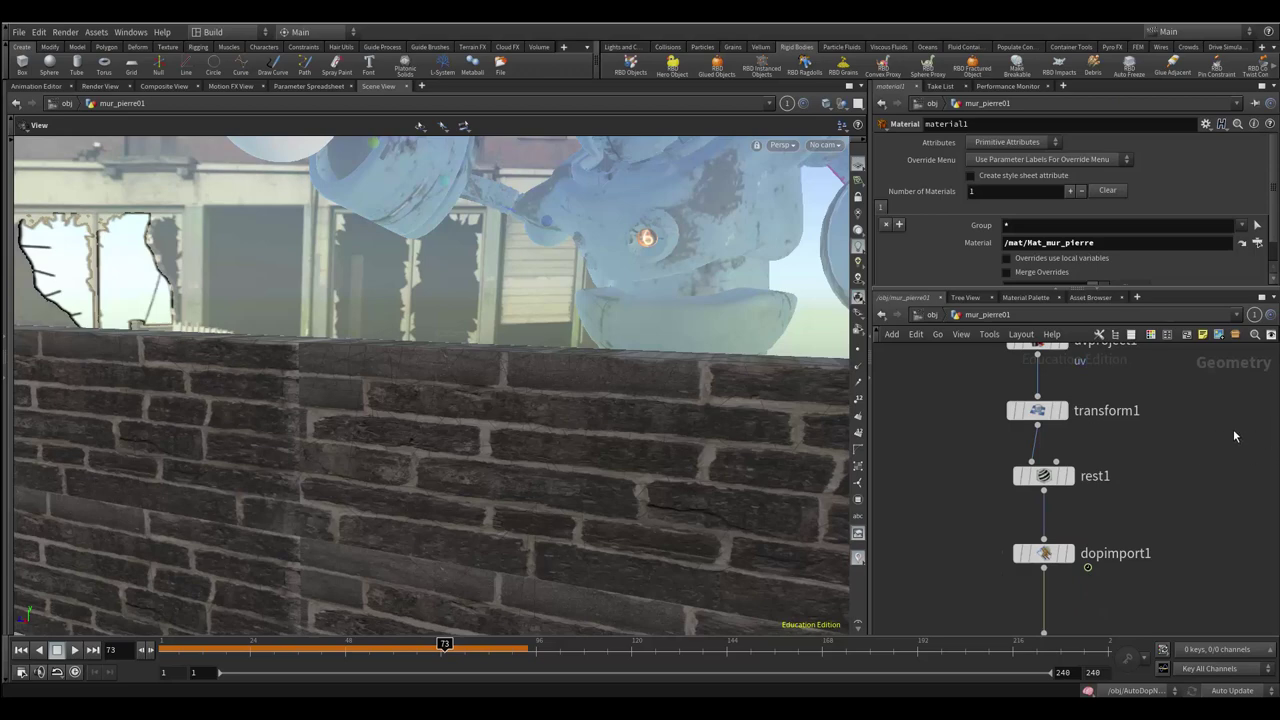
{"action": "left_click", "coordinate": [1044, 476]}
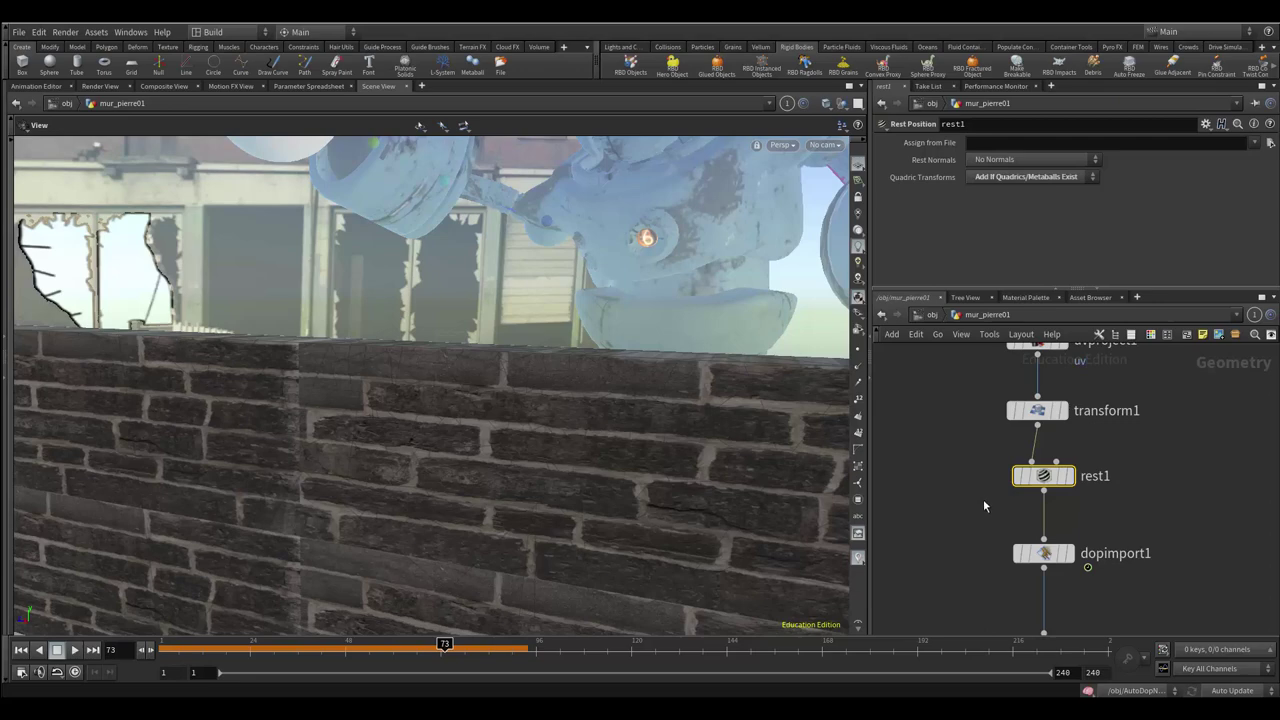
{"action": "scroll", "coordinate": [985, 500], "scroll_direction": "down", "scroll_amount": 3}
{"action": "middle_click_drag", "start_coordinate": [987, 514], "coordinate": [992, 467]}
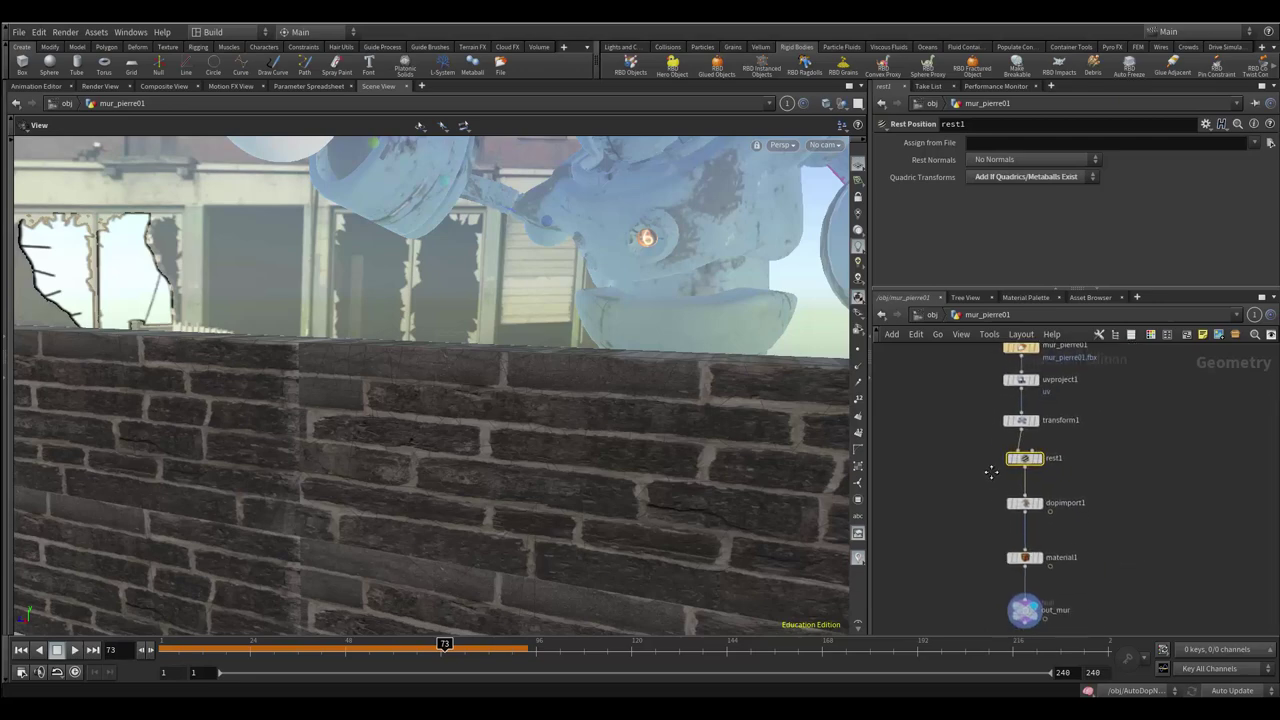
{"action": "scroll", "coordinate": [1053, 525], "scroll_direction": "up", "scroll_amount": 3}
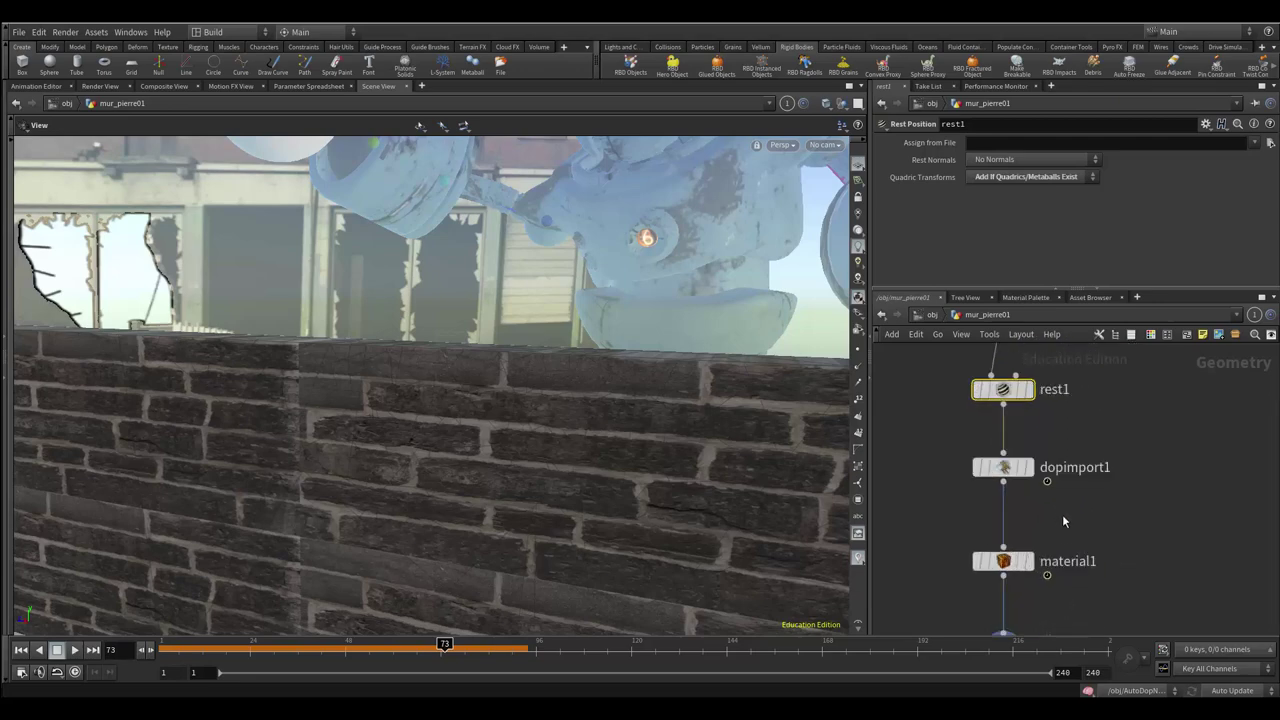
{"action": "middle_click_drag", "start_coordinate": [1077, 514], "coordinate": [1001, 537]}
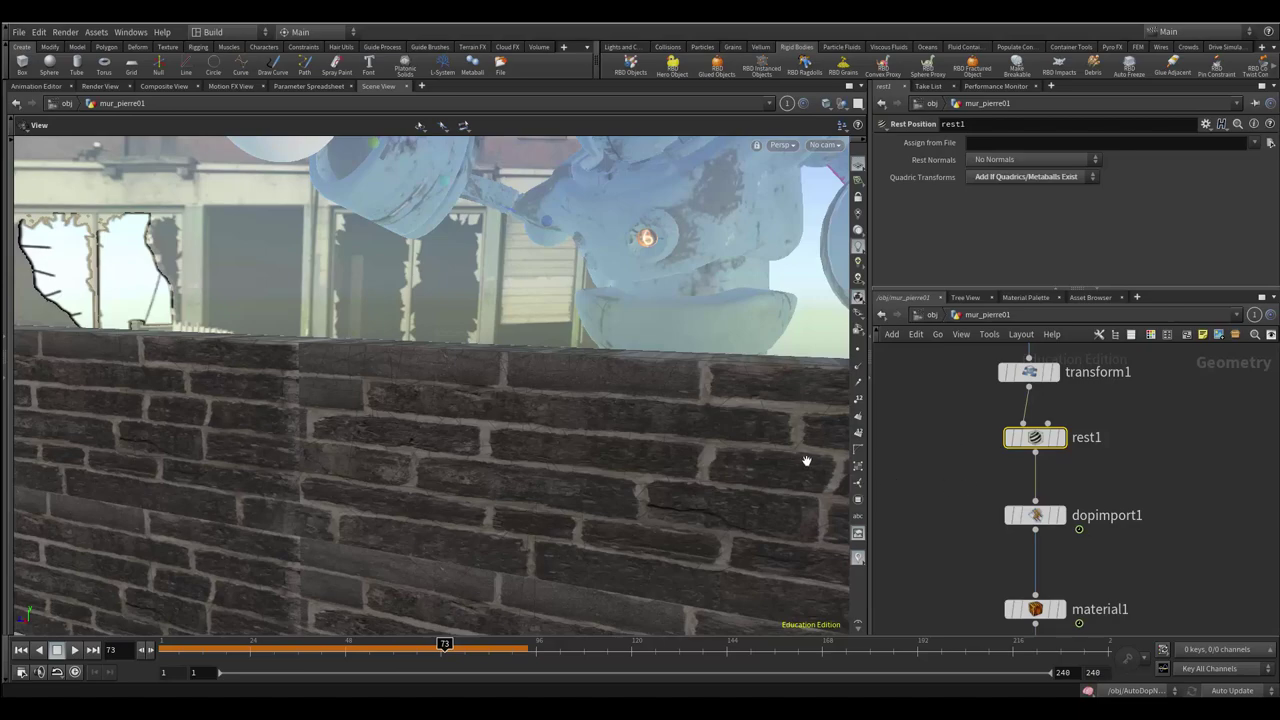
Step: At /obj, nudge AutoDopNetwork slightly upward and select it to view its simulation settings
{"action": "left_click", "coordinate": [928, 315]}
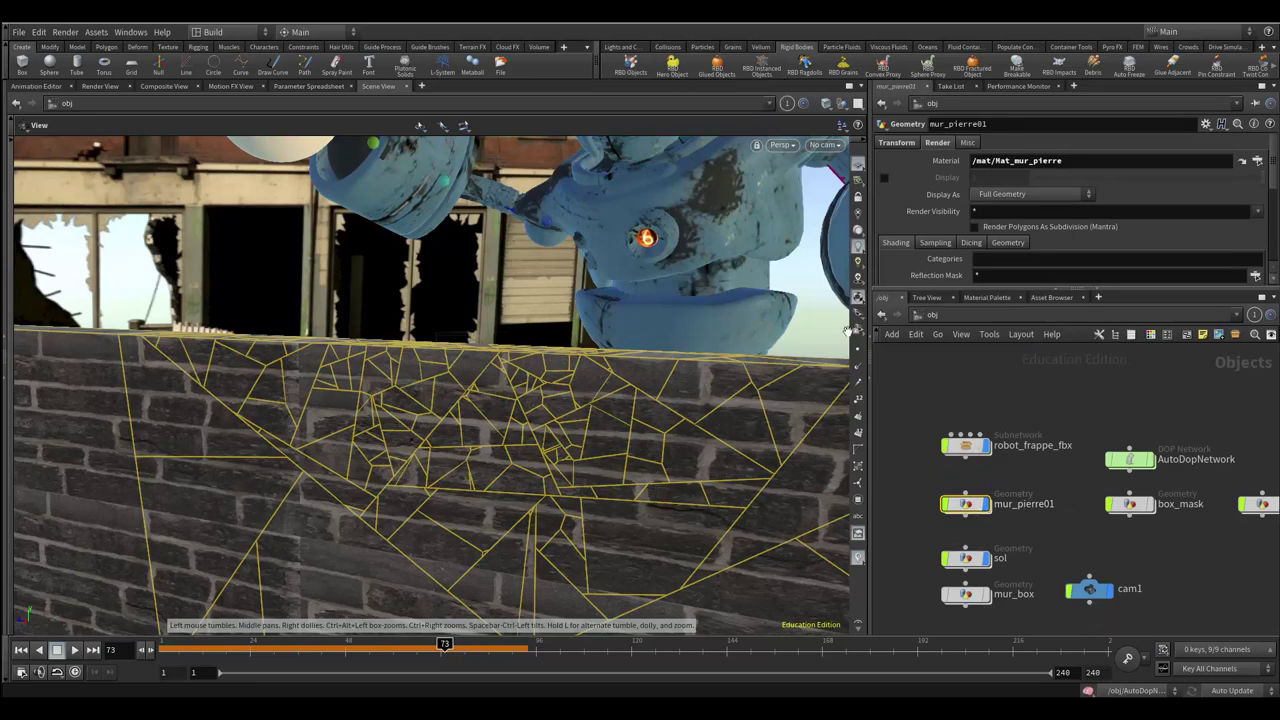
{"action": "mouse_move", "coordinate": [966, 504]}
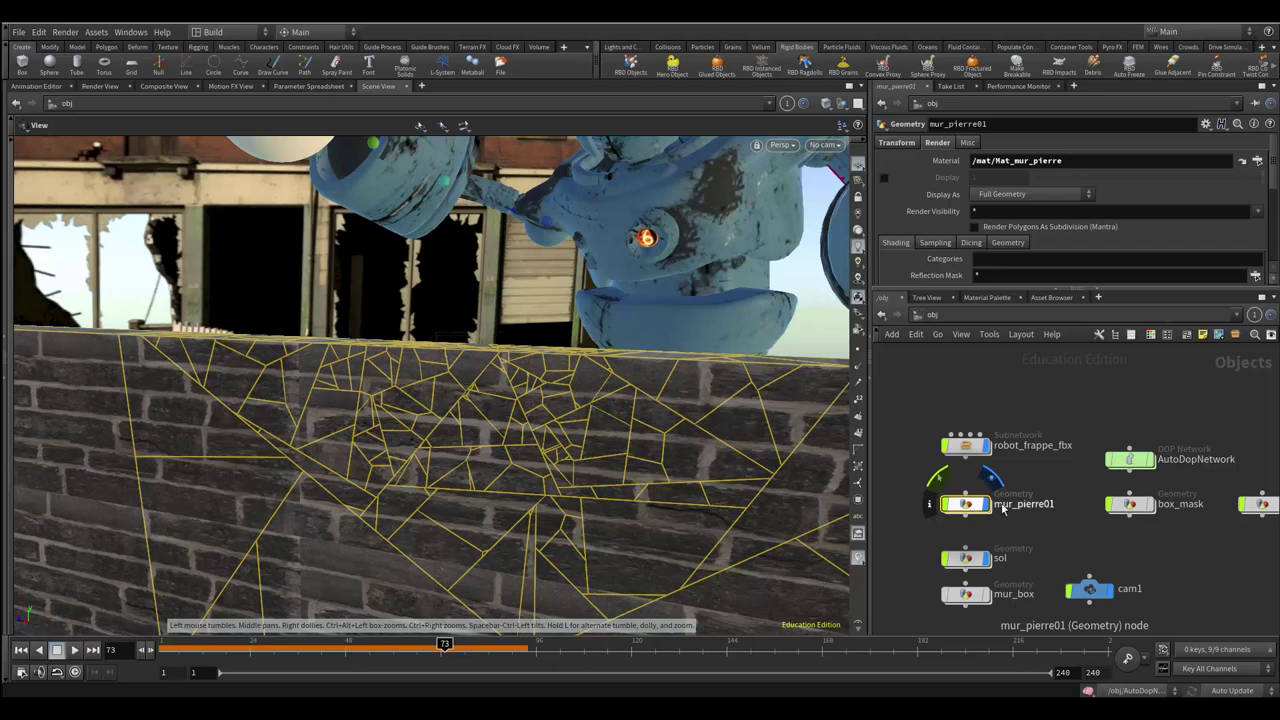
{"action": "left_click_drag", "start_coordinate": [1131, 466], "coordinate": [1133, 436]}
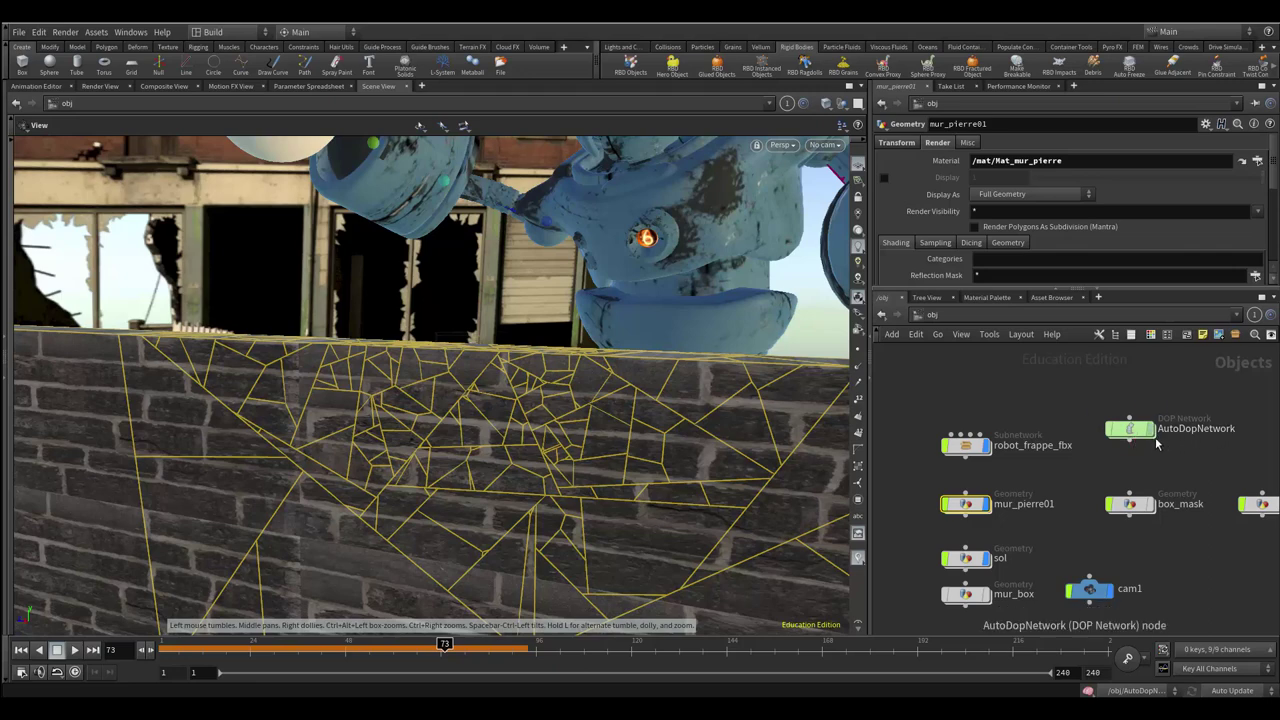
{"action": "mouse_move", "coordinate": [1130, 459]}
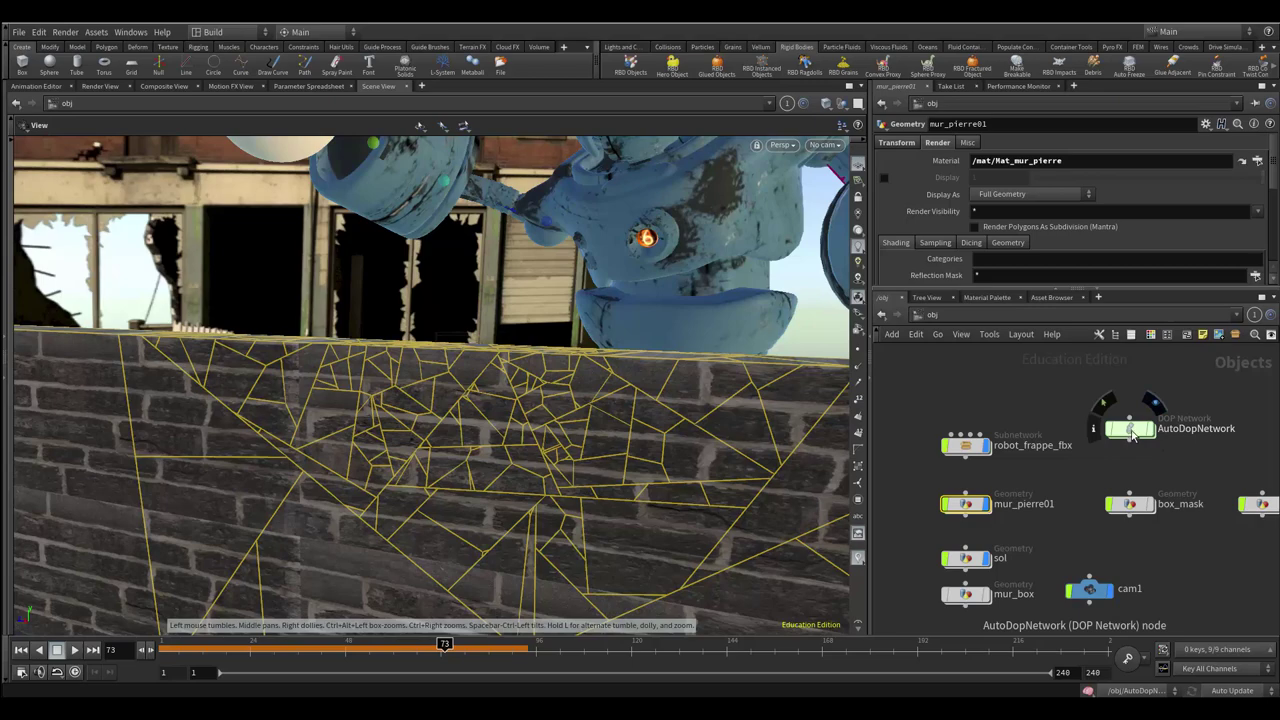
{"action": "double_click", "coordinate": [1133, 432]}
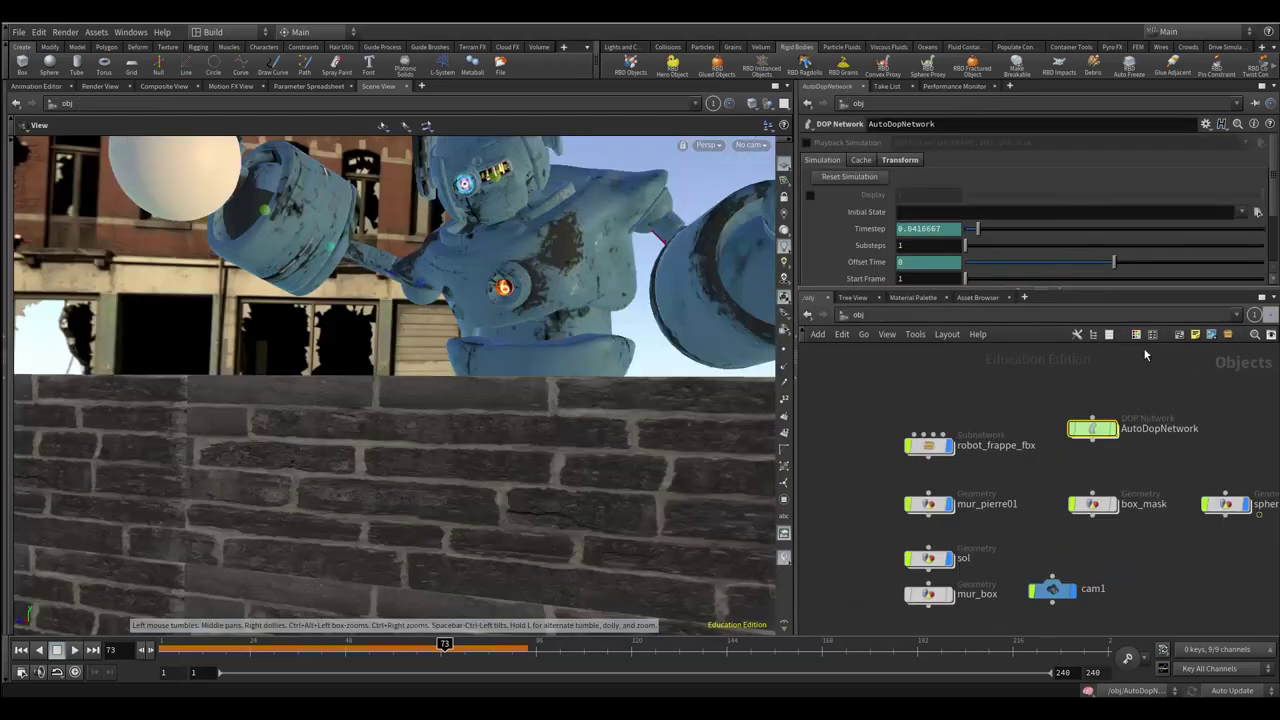
Step: Inside AutoDopNetwork, move rbdobject1 and rbdobject2 together to the left
{"action": "double_click", "coordinate": [1093, 428]}
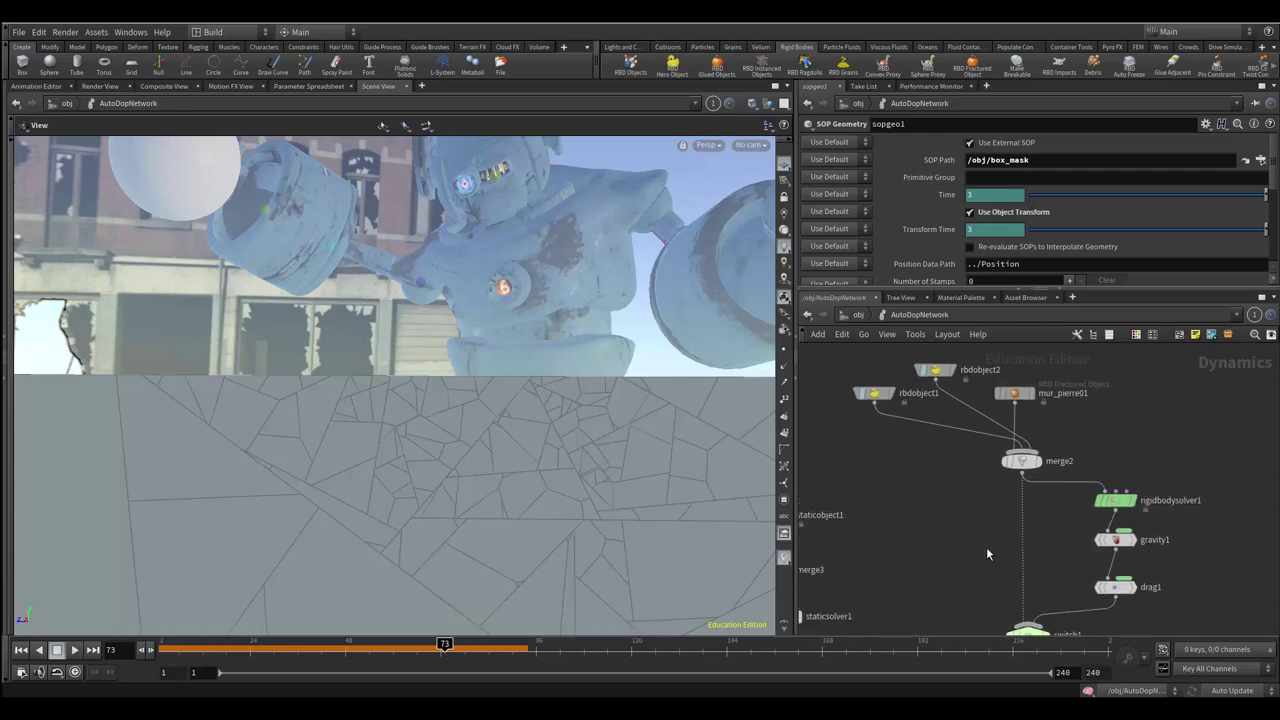
{"action": "left_click", "coordinate": [879, 395]}
{"action": "left_click", "coordinate": [932, 372], "text": "shift"}
{"action": "left_click_drag", "start_coordinate": [932, 374], "coordinate": [876, 384]}
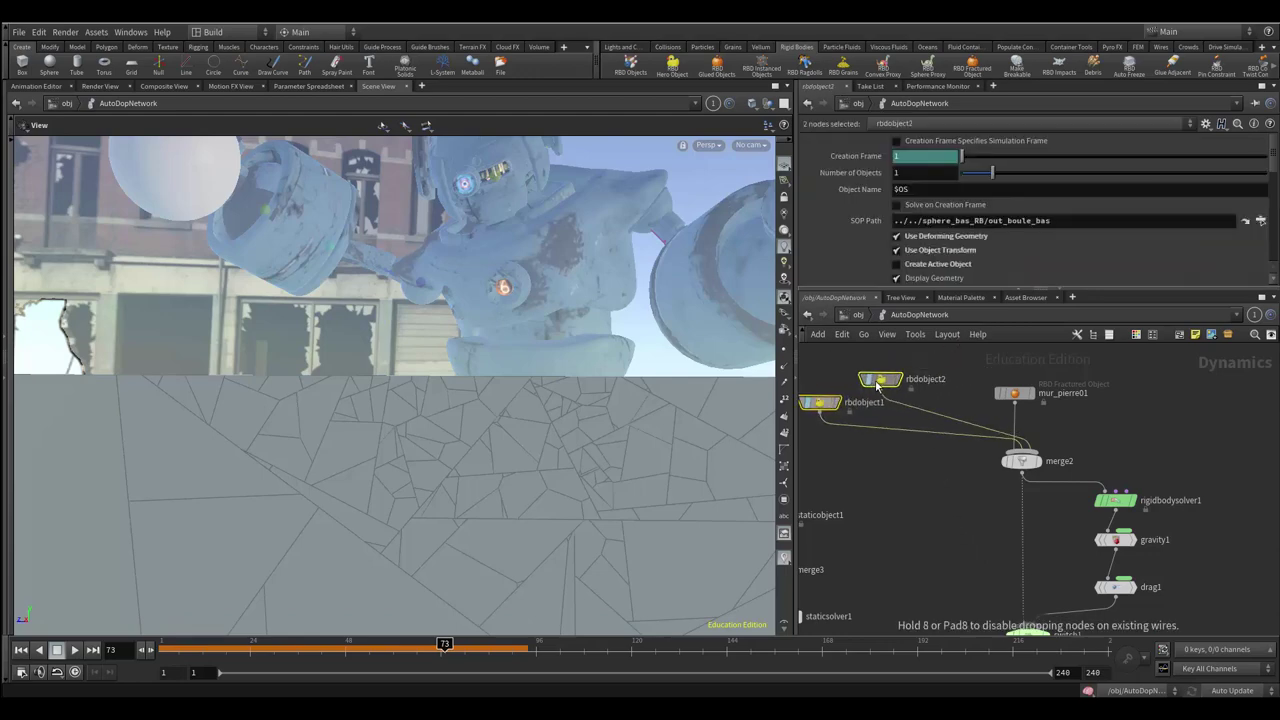
Step: Move sopgeo1, sopscalarfield1, mask1 and uniformforce1 together far to the right
{"action": "mouse_move", "coordinate": [968, 489]}
{"action": "middle_mouse_down"}
{"action": "mouse_move", "coordinate": [863, 460]}
{"action": "mouse_move", "coordinate": [879, 502]}
{"action": "mouse_move", "coordinate": [847, 517]}
{"action": "middle_mouse_up"}
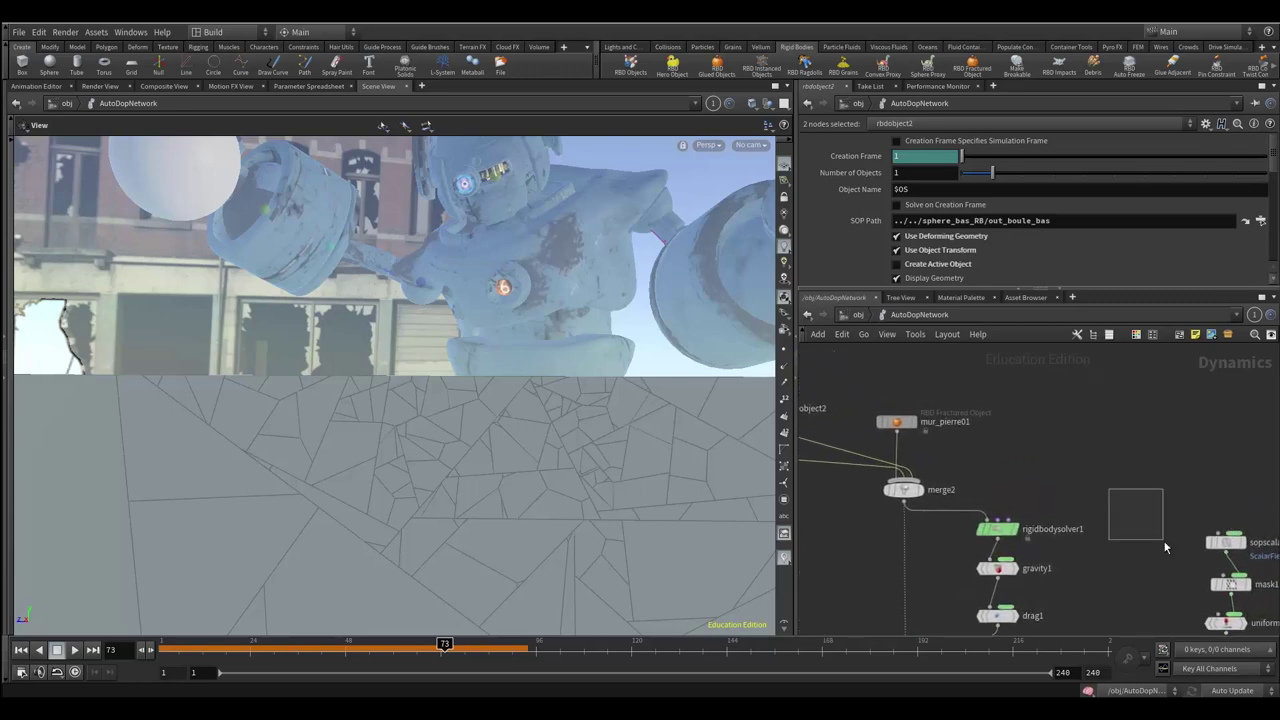
{"action": "left_click_drag", "start_coordinate": [1109, 488], "coordinate": [1166, 545]}
{"action": "middle_click_drag", "start_coordinate": [1162, 545], "coordinate": [1020, 479]}
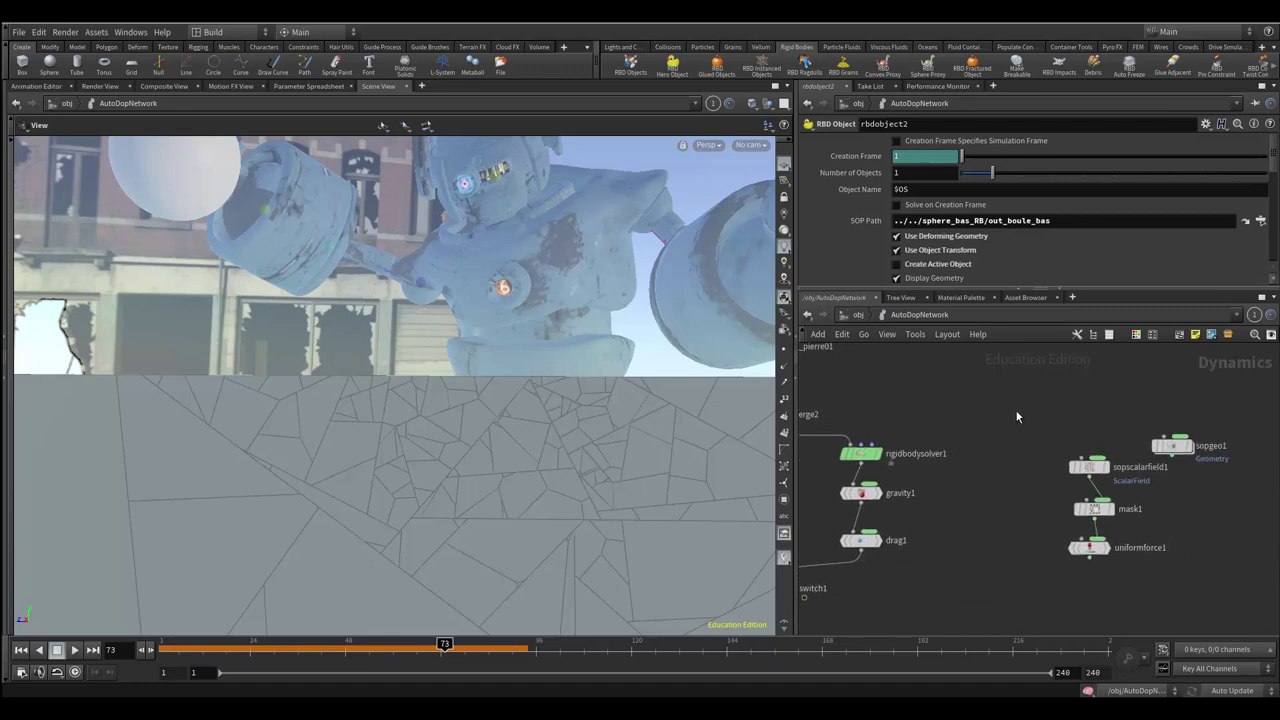
{"action": "left_click_drag", "start_coordinate": [1022, 414], "coordinate": [1230, 588]}
{"action": "left_click_drag", "start_coordinate": [1114, 553], "coordinate": [1272, 555]}
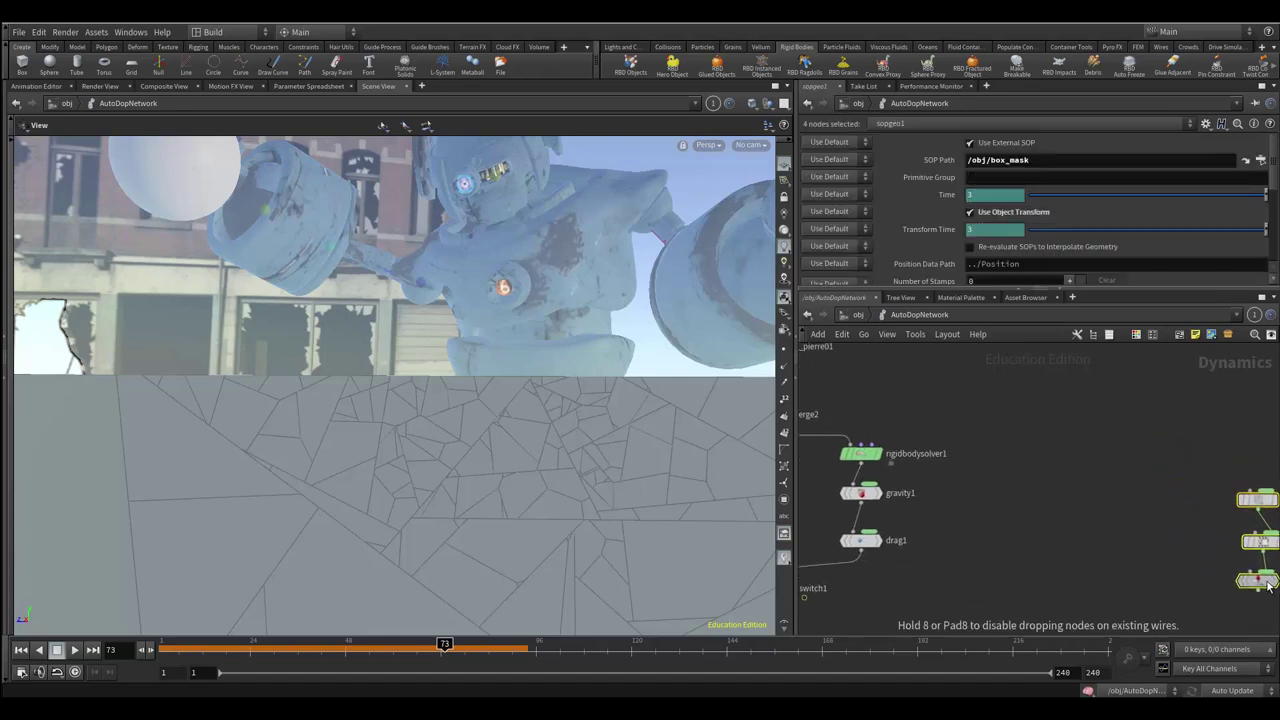
{"action": "mouse_move", "coordinate": [1033, 547]}
{"action": "middle_mouse_down"}
{"action": "mouse_move", "coordinate": [1221, 585]}
{"action": "mouse_move", "coordinate": [1154, 550]}
{"action": "mouse_move", "coordinate": [1166, 589]}
{"action": "mouse_move", "coordinate": [1147, 614]}
{"action": "middle_mouse_up"}
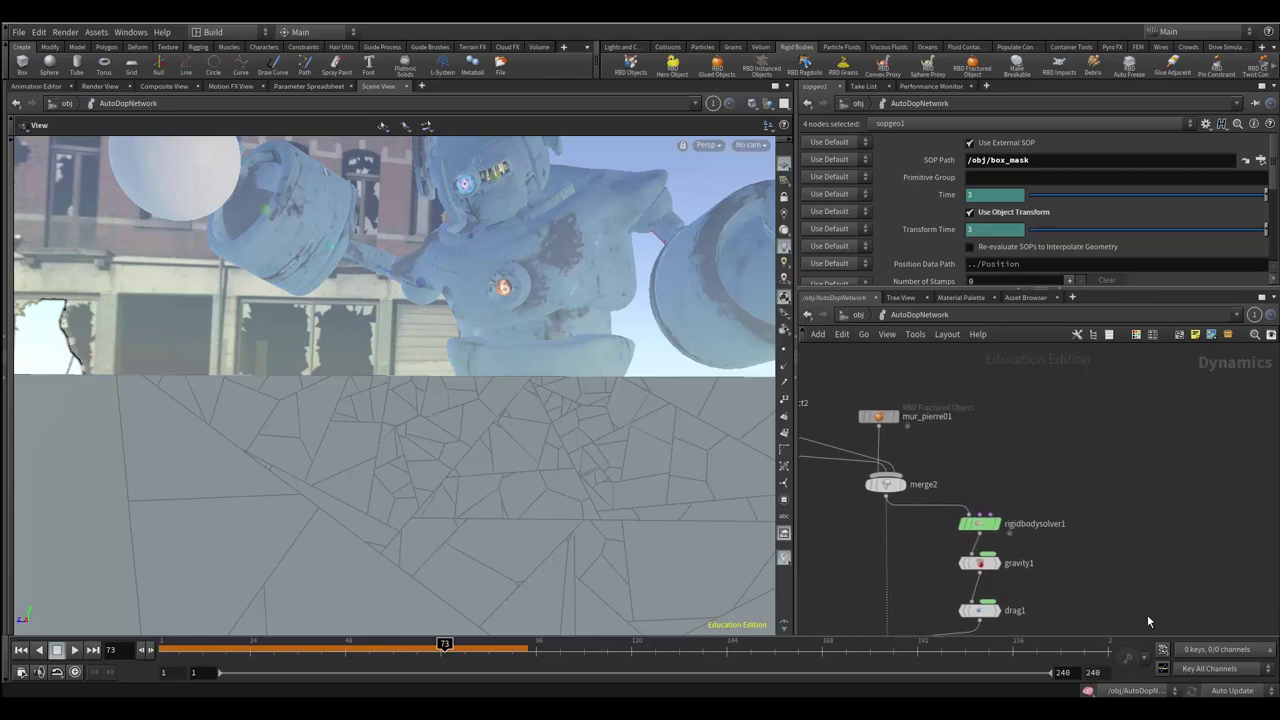
{"action": "scroll", "coordinate": [921, 593], "scroll_direction": "up", "scroll_amount": 1}
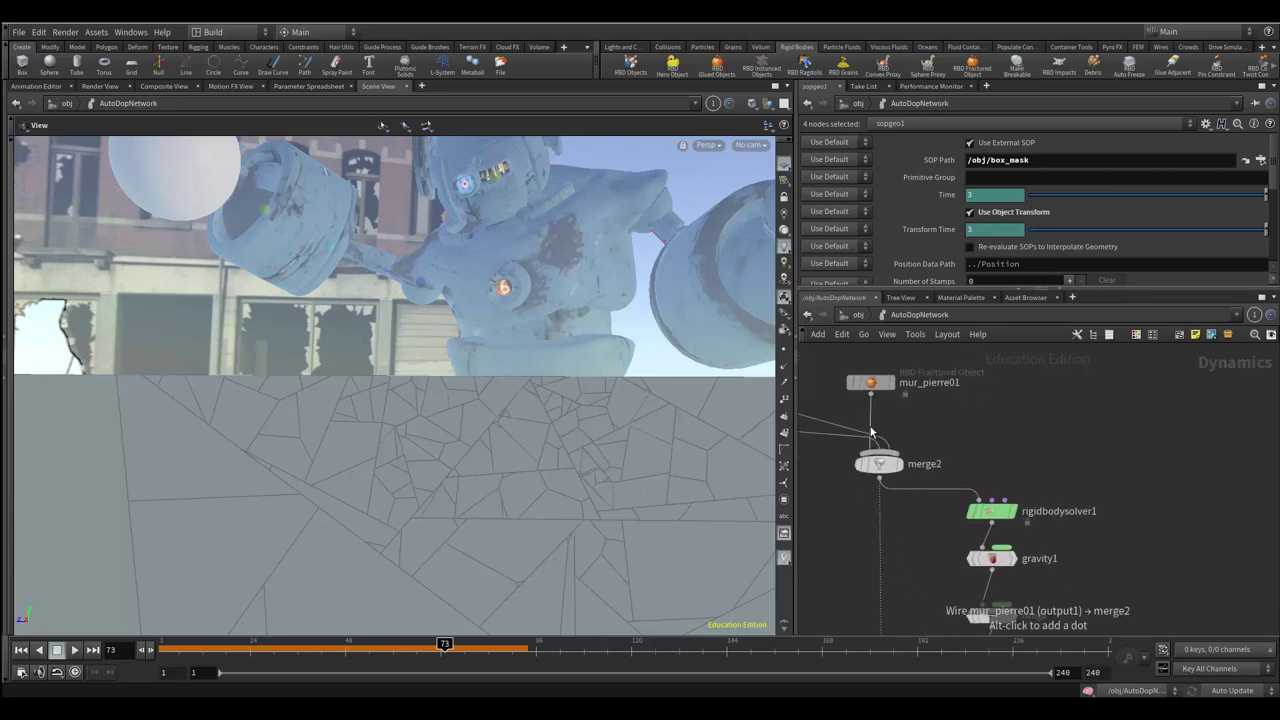
{"action": "mouse_move", "coordinate": [871, 383]}
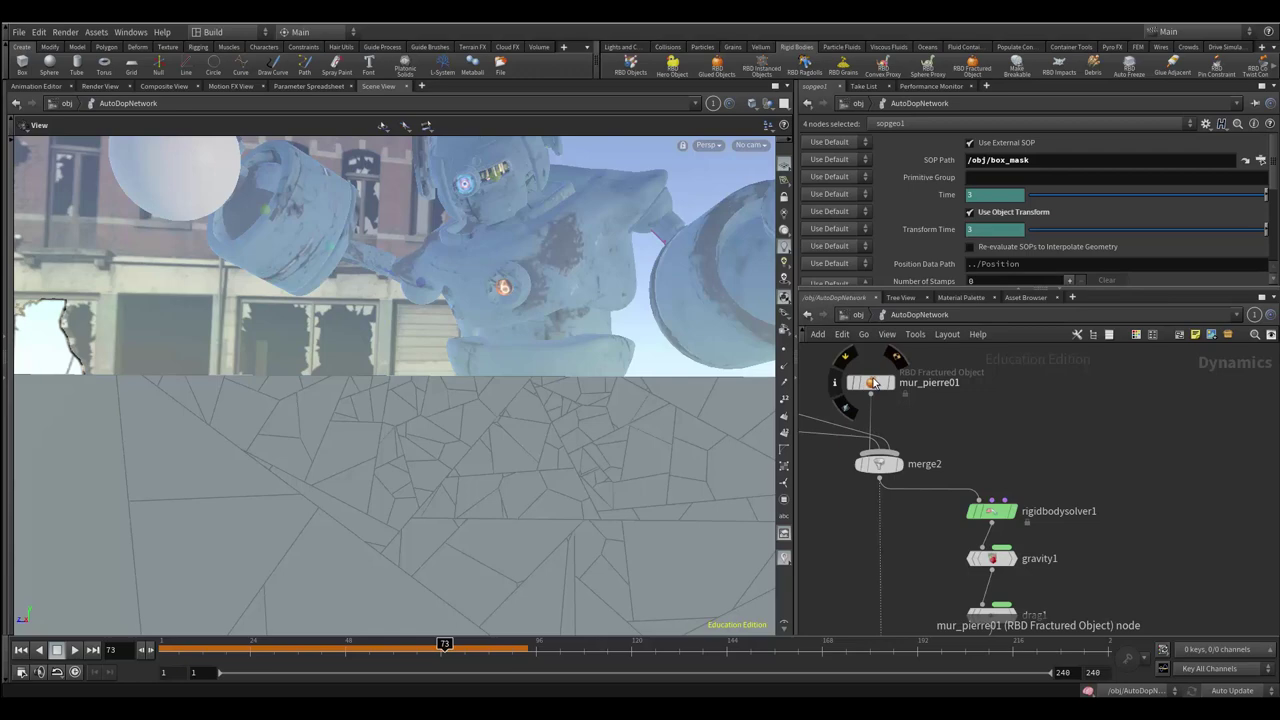
Step: Select the mur_pierre01 RBD Fractured Object to view its SOP Path and Fracture By Name settings
{"action": "left_click", "coordinate": [873, 384]}
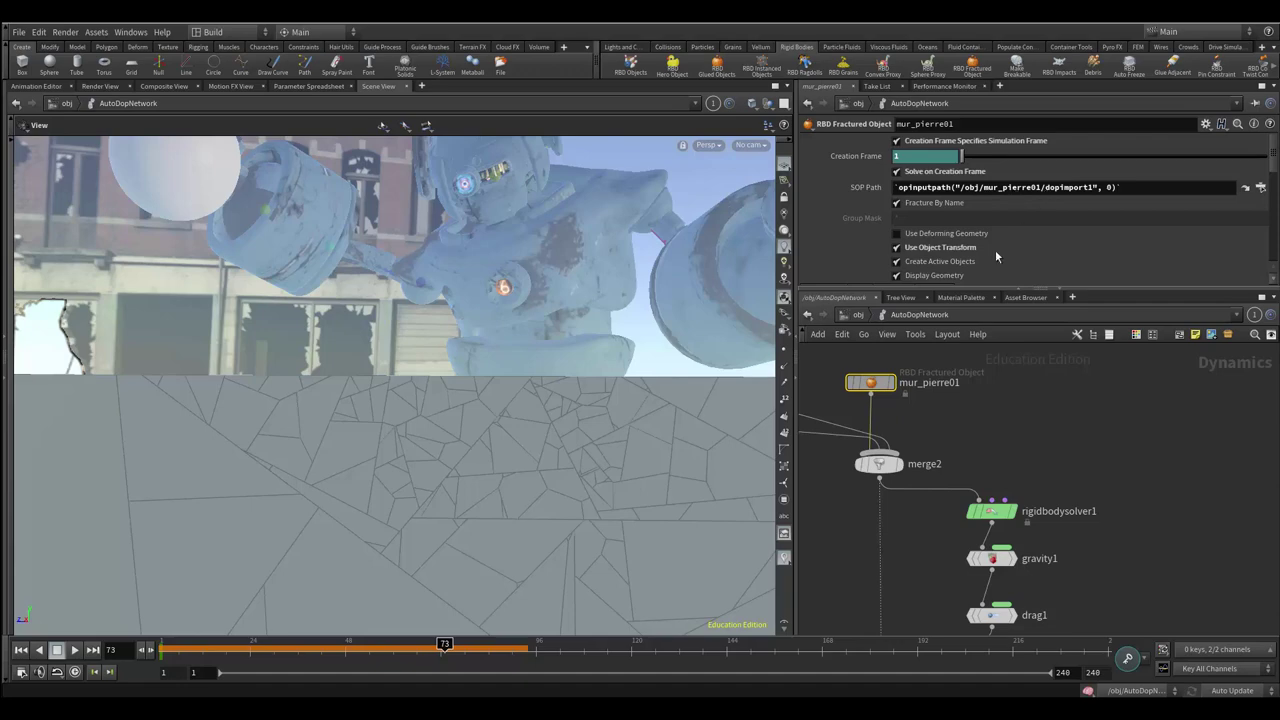
Step: Tidy the rigidbodysolver1-to-switch1 chain so drag1 sits directly beneath gravity1
{"action": "scroll", "coordinate": [970, 461], "scroll_direction": "down", "scroll_amount": 3}
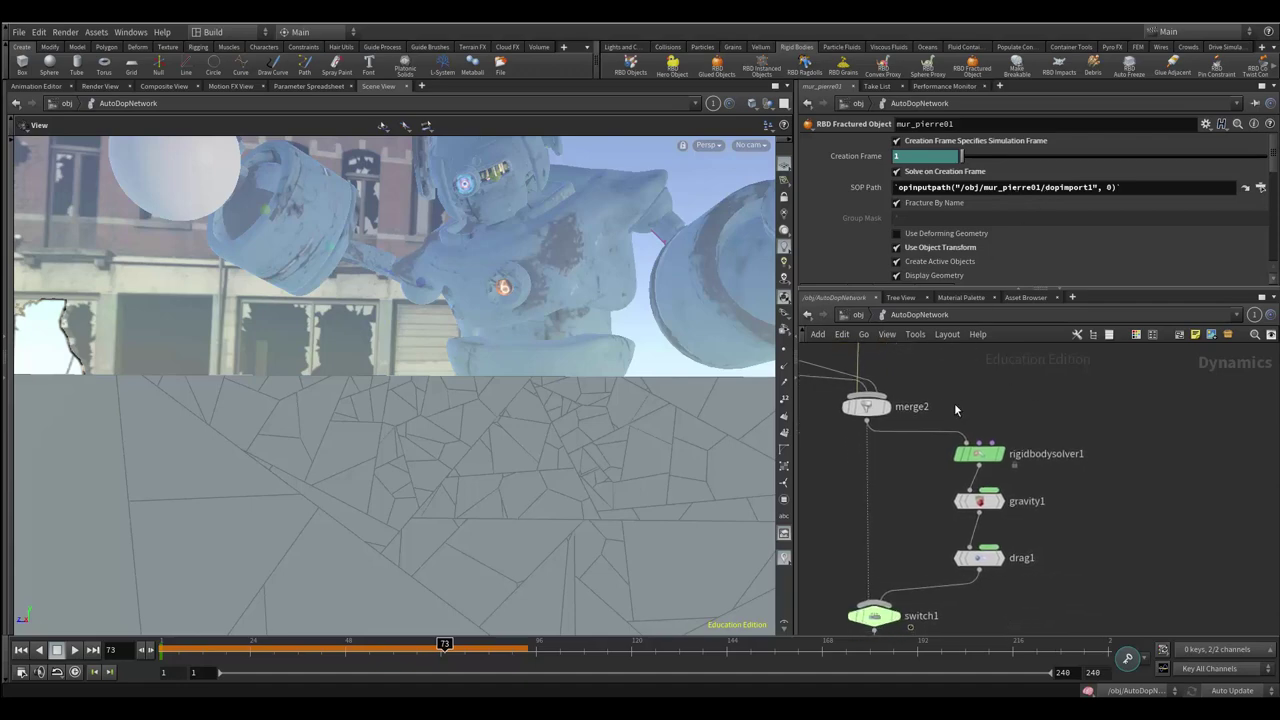
{"action": "left_click_drag", "start_coordinate": [987, 446], "coordinate": [974, 443]}
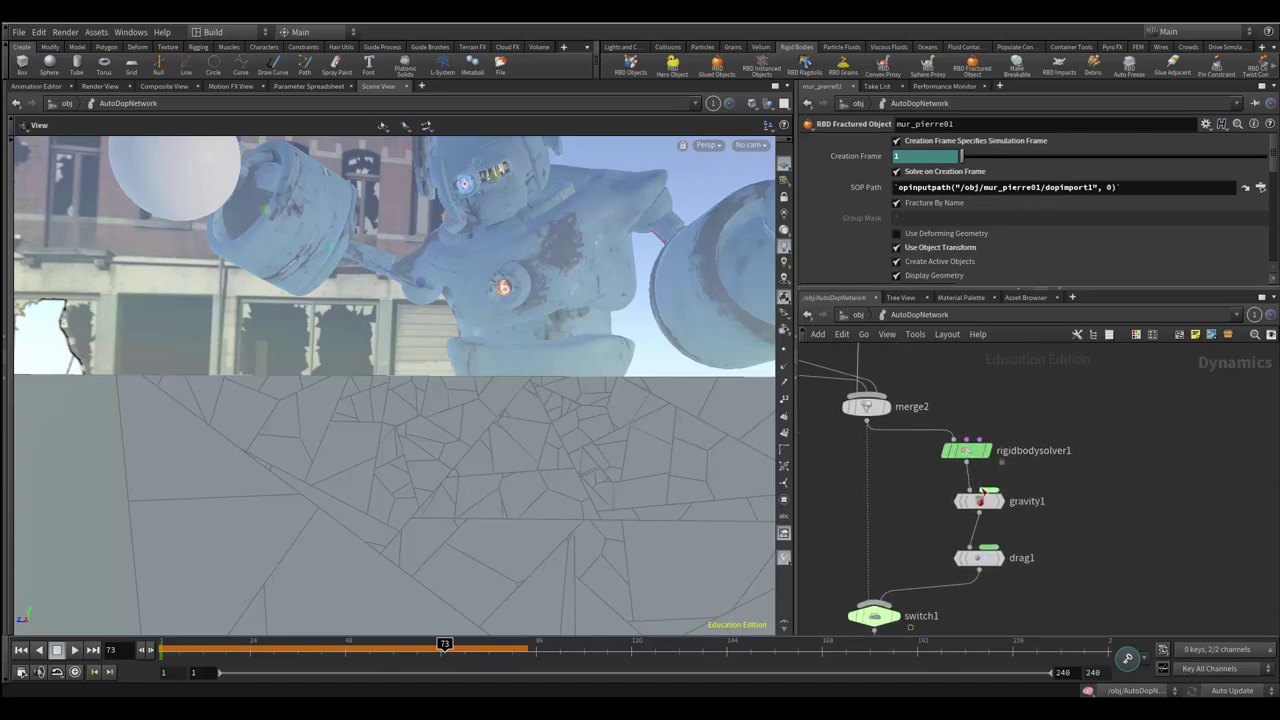
{"action": "left_click_drag", "start_coordinate": [981, 506], "coordinate": [969, 500]}
{"action": "left_click_drag", "start_coordinate": [980, 560], "coordinate": [1083, 568]}
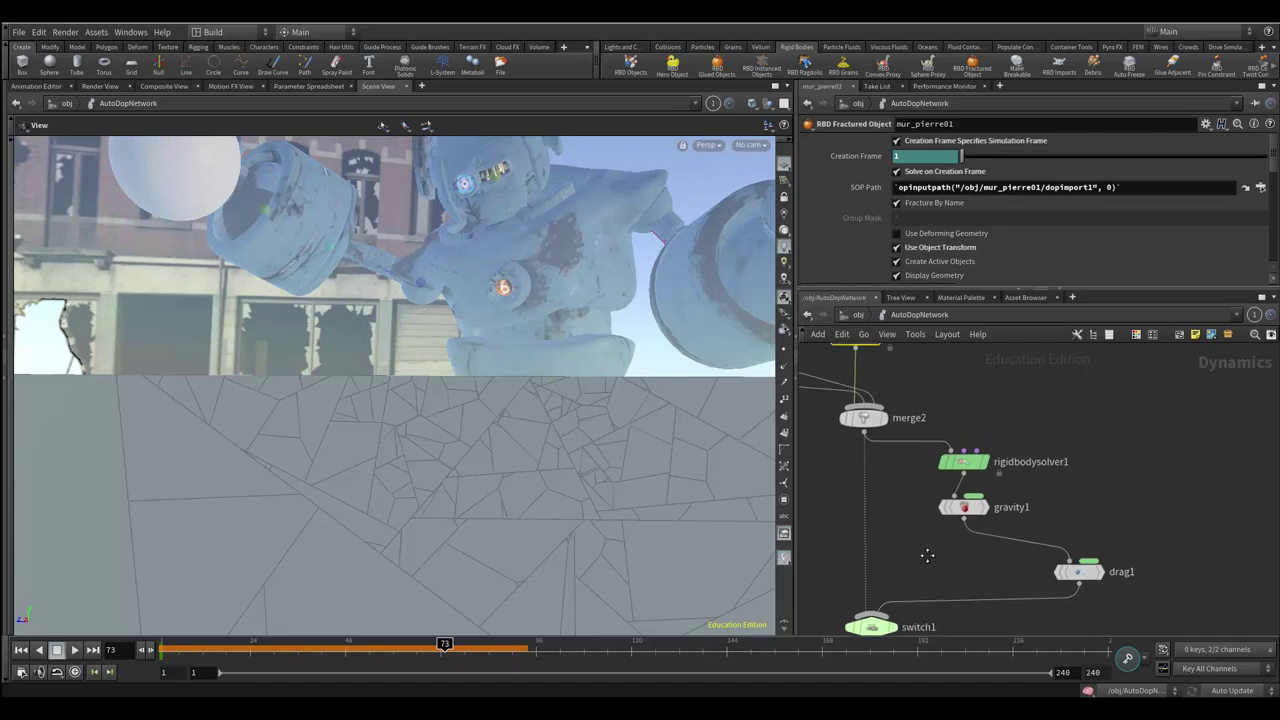
{"action": "middle_click_drag", "start_coordinate": [930, 555], "coordinate": [928, 597]}
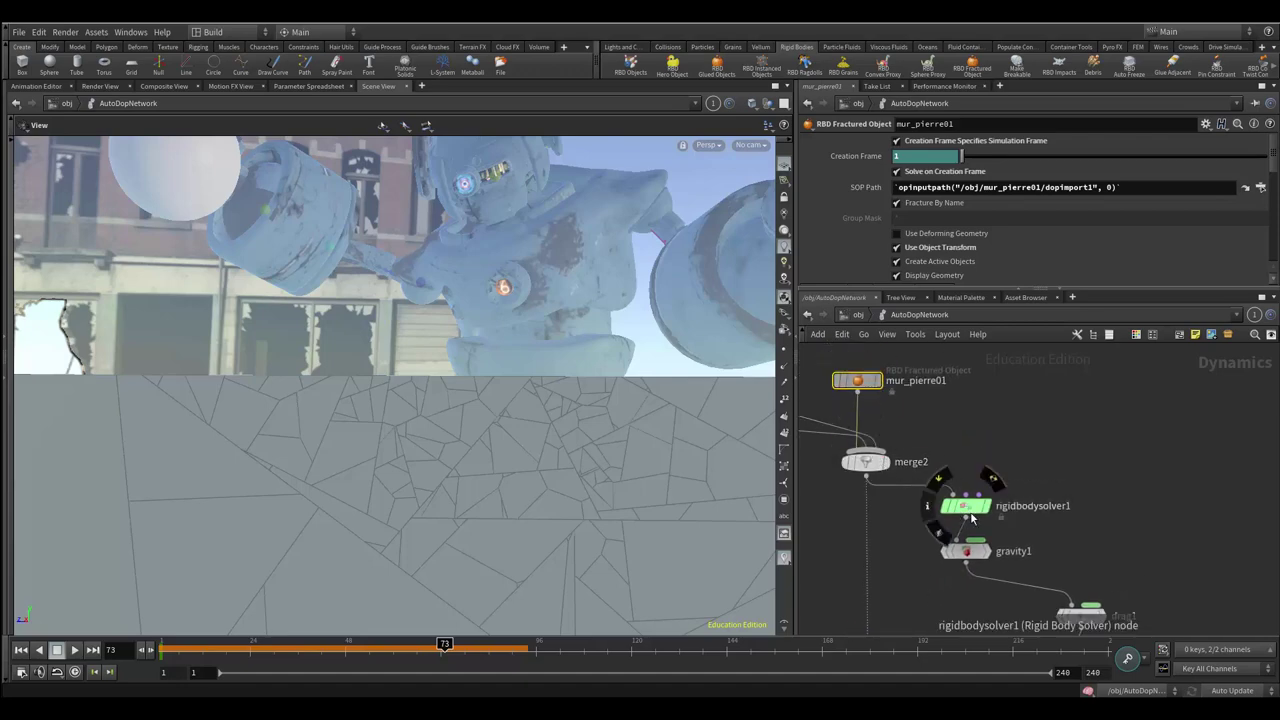
{"action": "middle_click_drag", "start_coordinate": [969, 560], "coordinate": [959, 402]}
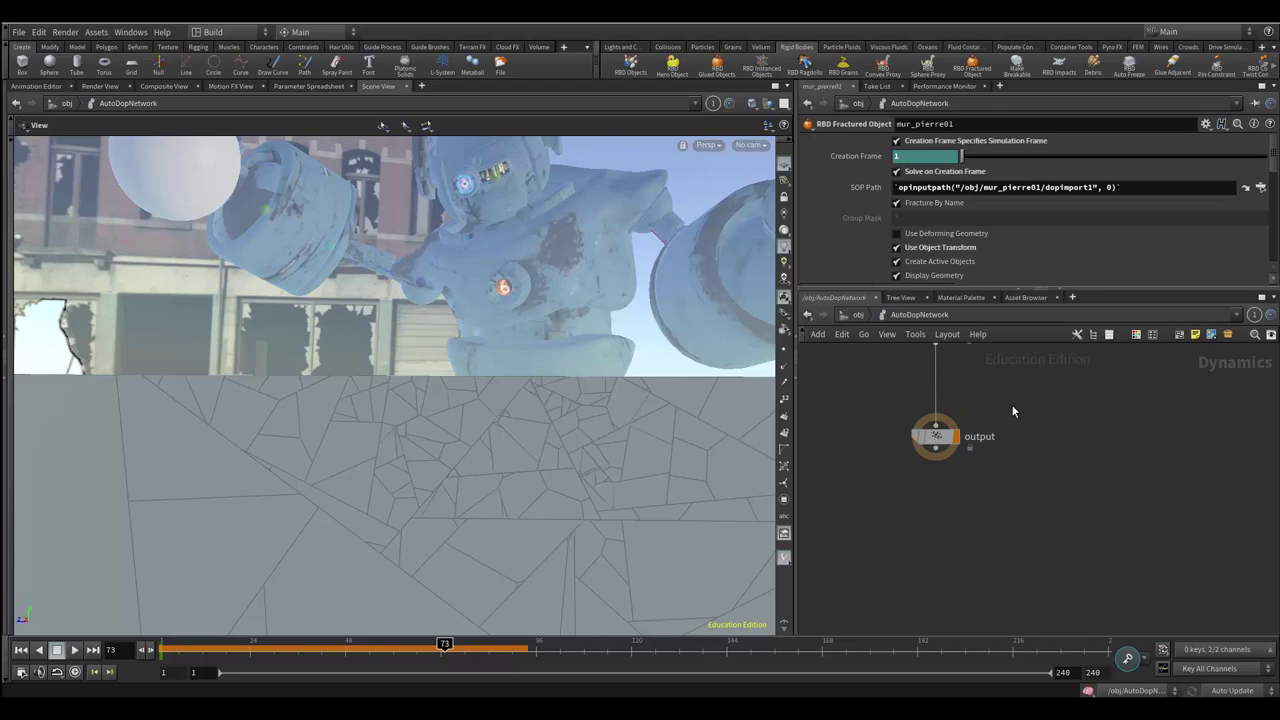
{"action": "middle_click_drag", "start_coordinate": [1014, 410], "coordinate": [1017, 421]}
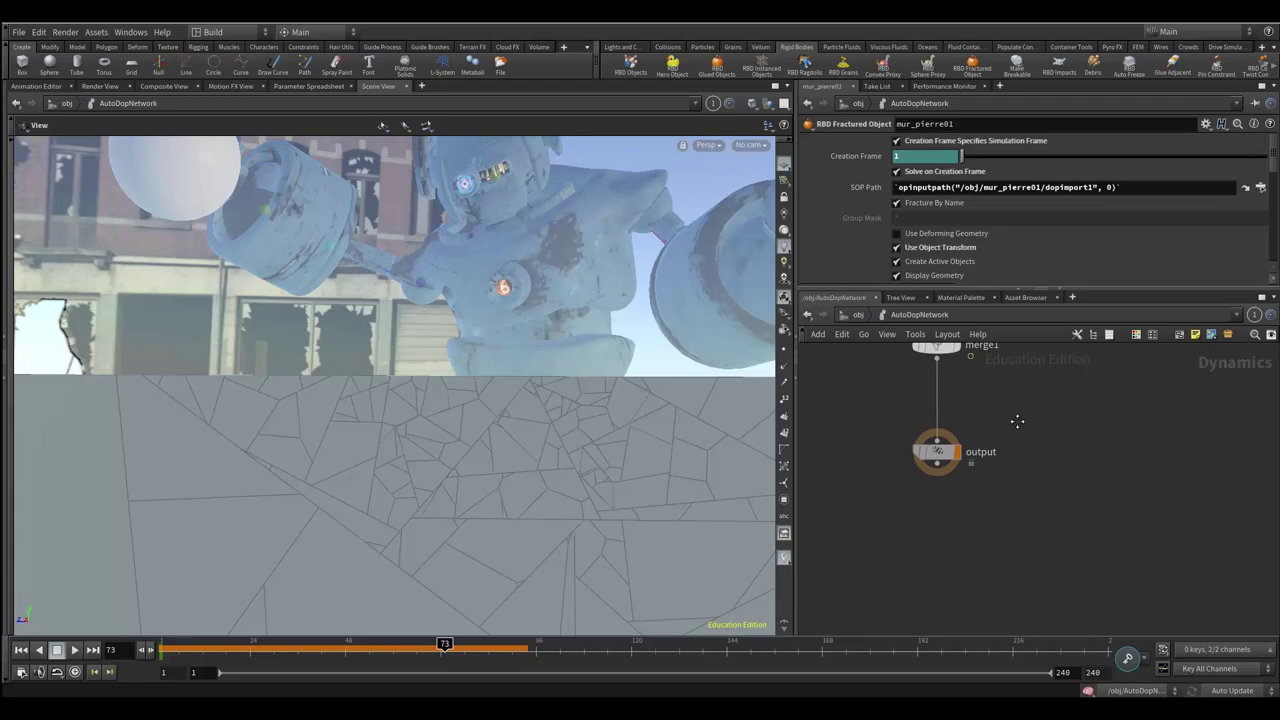
{"action": "middle_click_drag", "start_coordinate": [1017, 426], "coordinate": [1012, 660]}
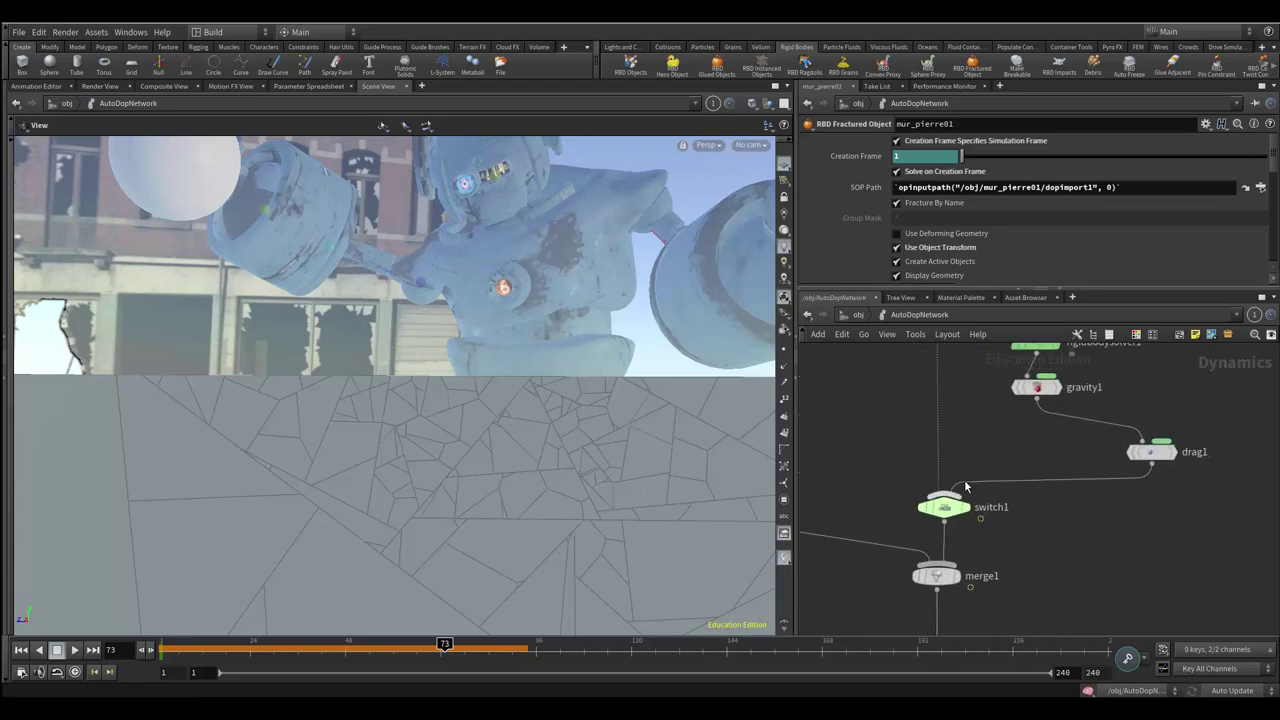
{"action": "middle_click_drag", "start_coordinate": [971, 443], "coordinate": [934, 553]}
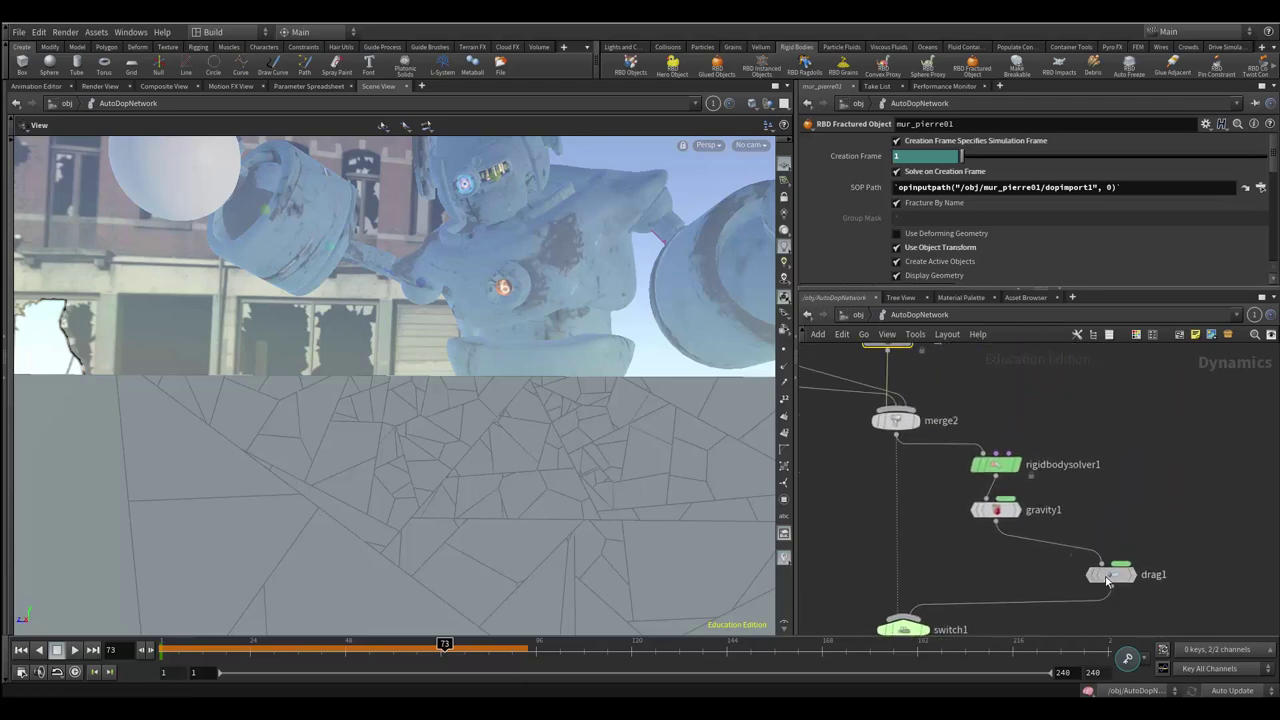
{"action": "left_click_drag", "start_coordinate": [1091, 586], "coordinate": [988, 582]}
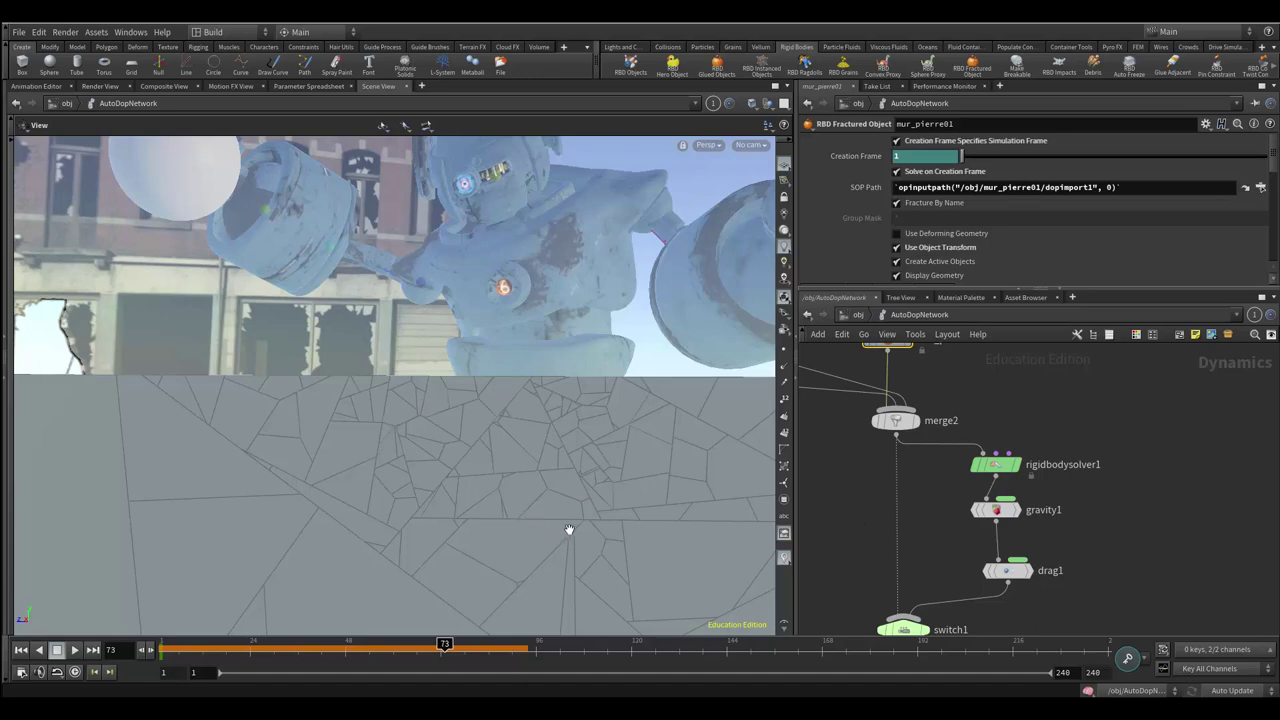
Step: Nudge gravity1 into line and scrub to frame 89 to see the wall shatter
{"action": "left_click_drag", "start_coordinate": [1004, 513], "coordinate": [1009, 527]}
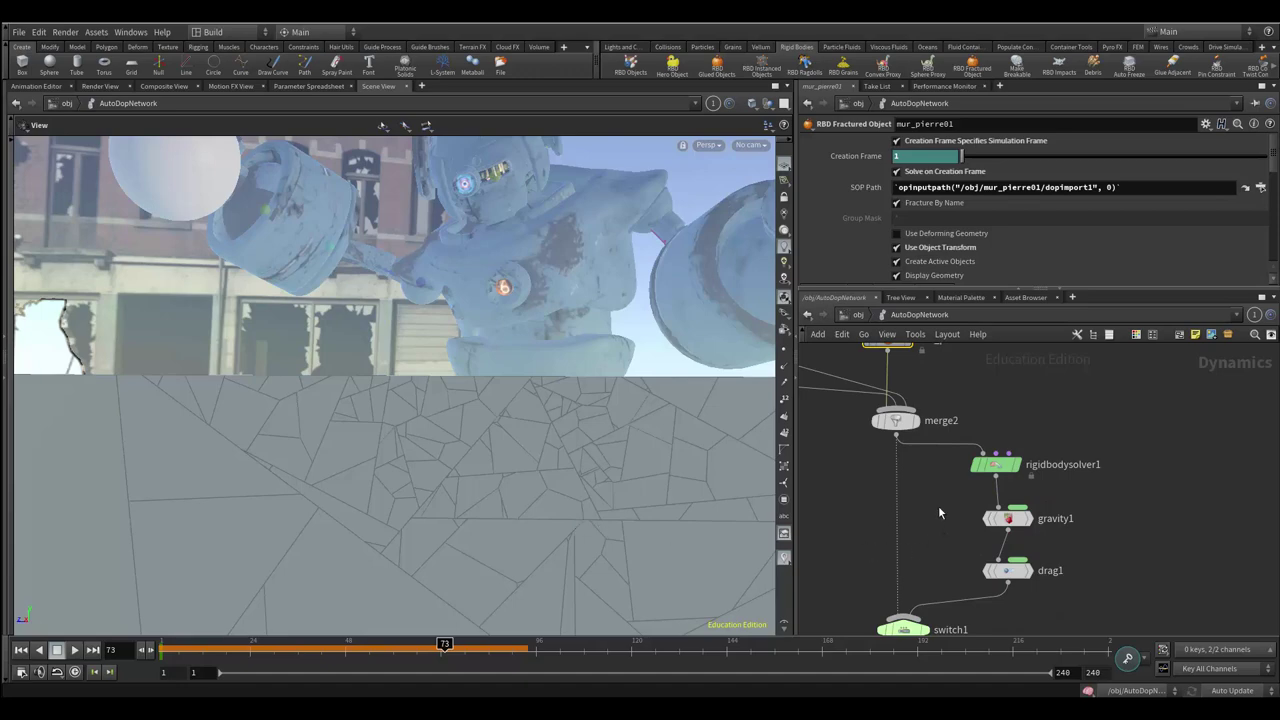
{"action": "left_click_drag", "start_coordinate": [446, 644], "coordinate": [455, 647]}
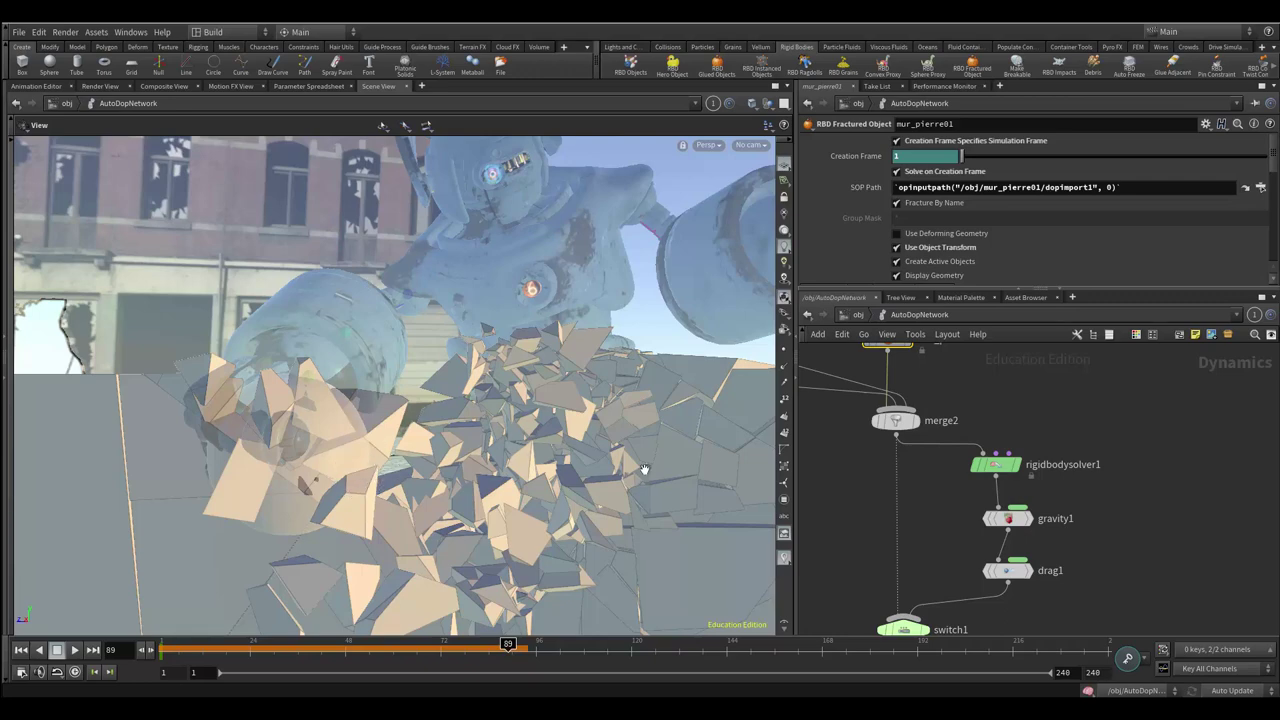
Step: Line up rbdobject2 and rbdobject1 beside mur_pierre01 above merge2, then inspect rbdobject2's settings
{"action": "middle_click_drag", "start_coordinate": [925, 498], "coordinate": [1163, 614]}
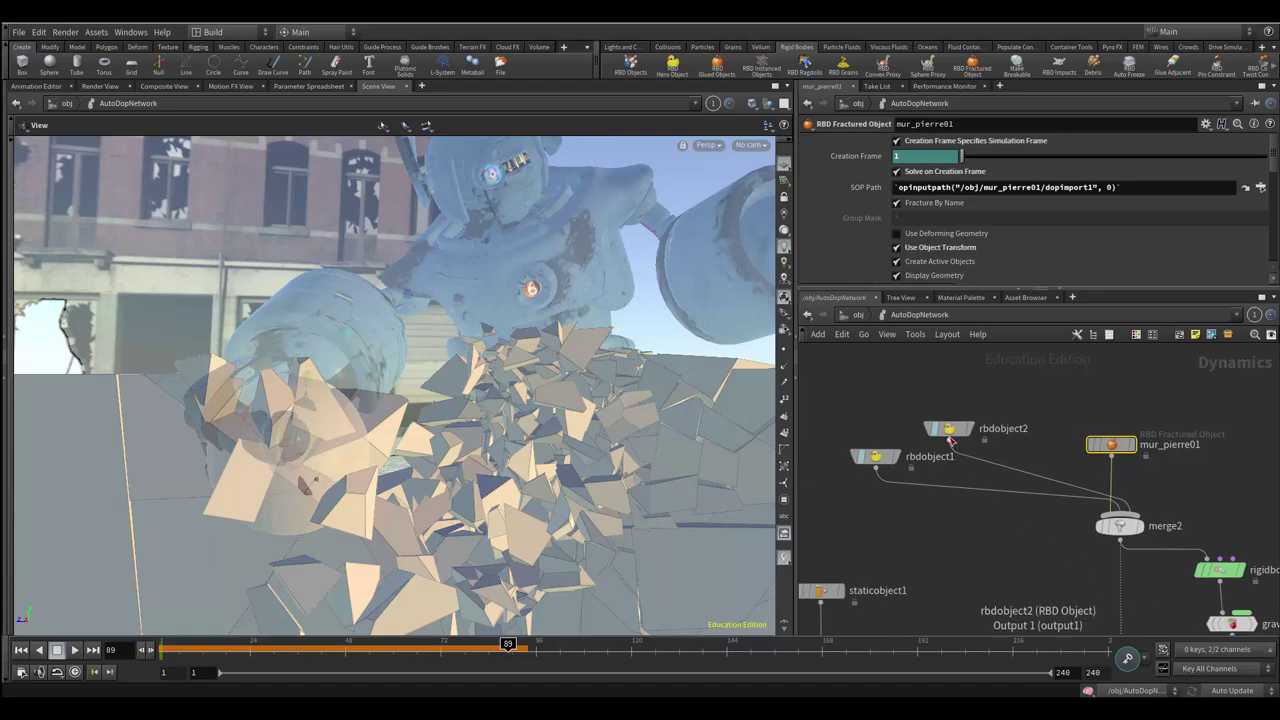
{"action": "left_click_drag", "start_coordinate": [950, 430], "coordinate": [1014, 446]}
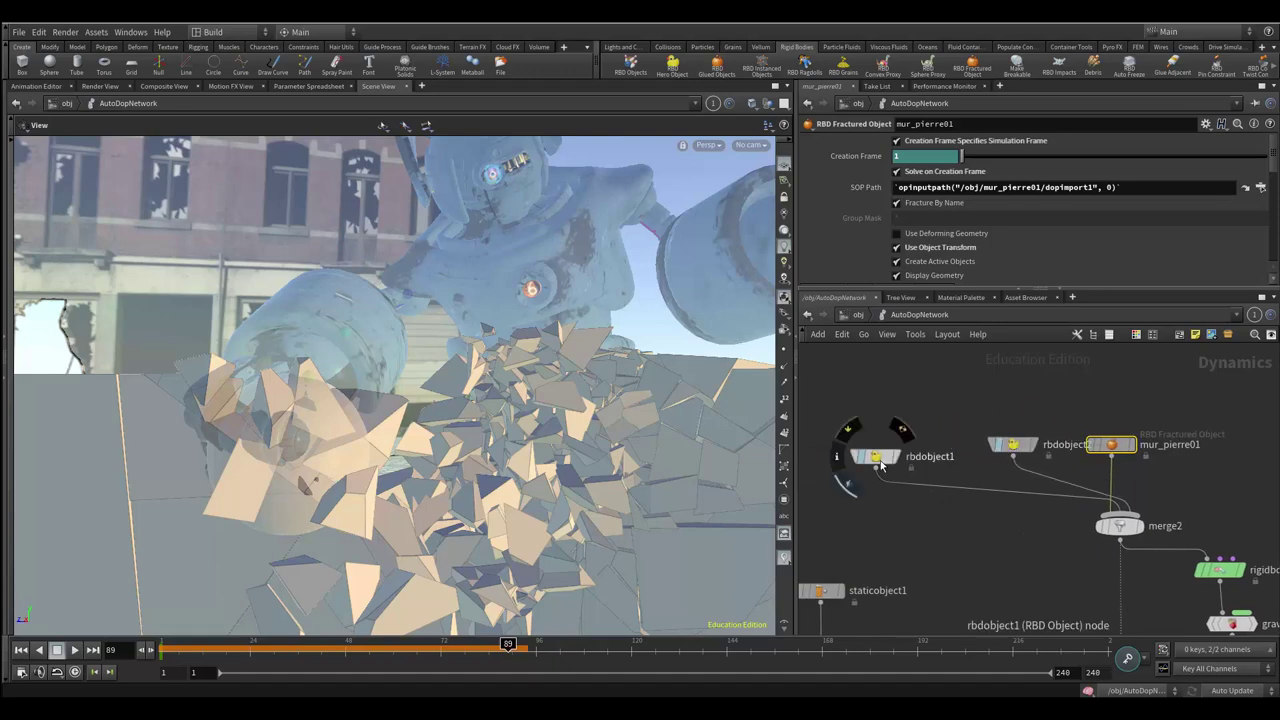
{"action": "left_click_drag", "start_coordinate": [872, 456], "coordinate": [875, 444]}
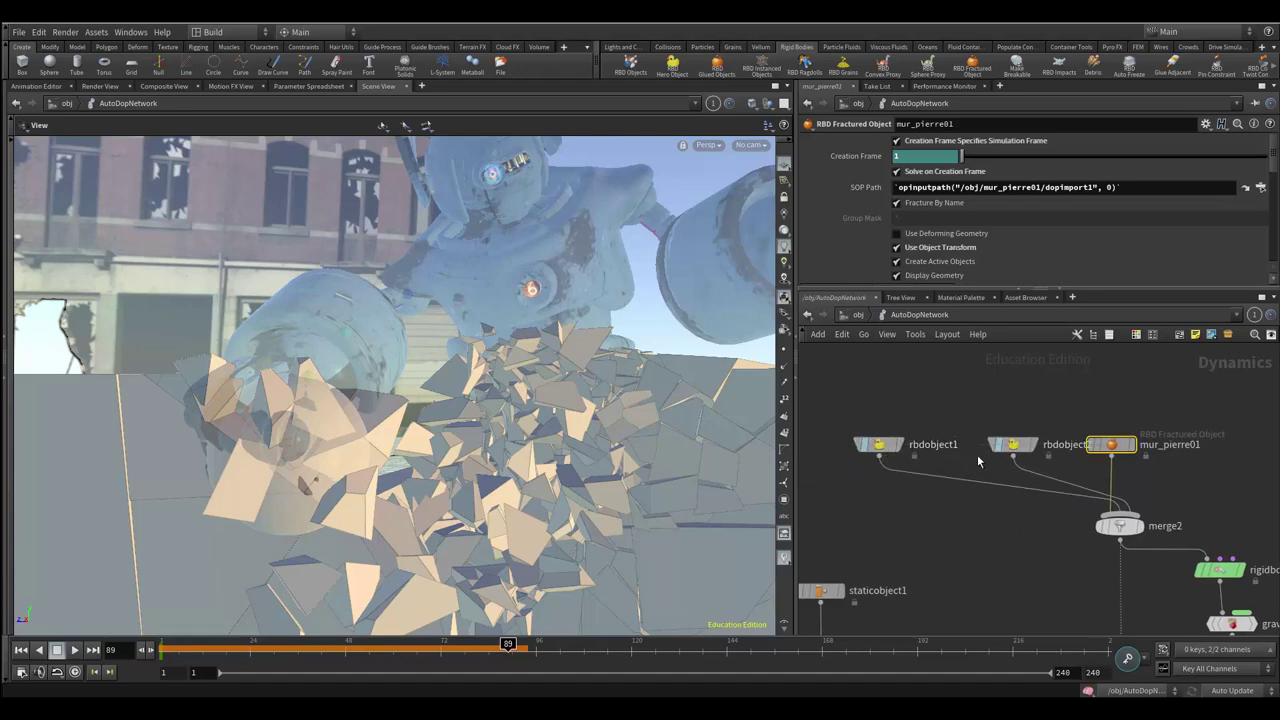
{"action": "left_click", "coordinate": [1013, 444]}
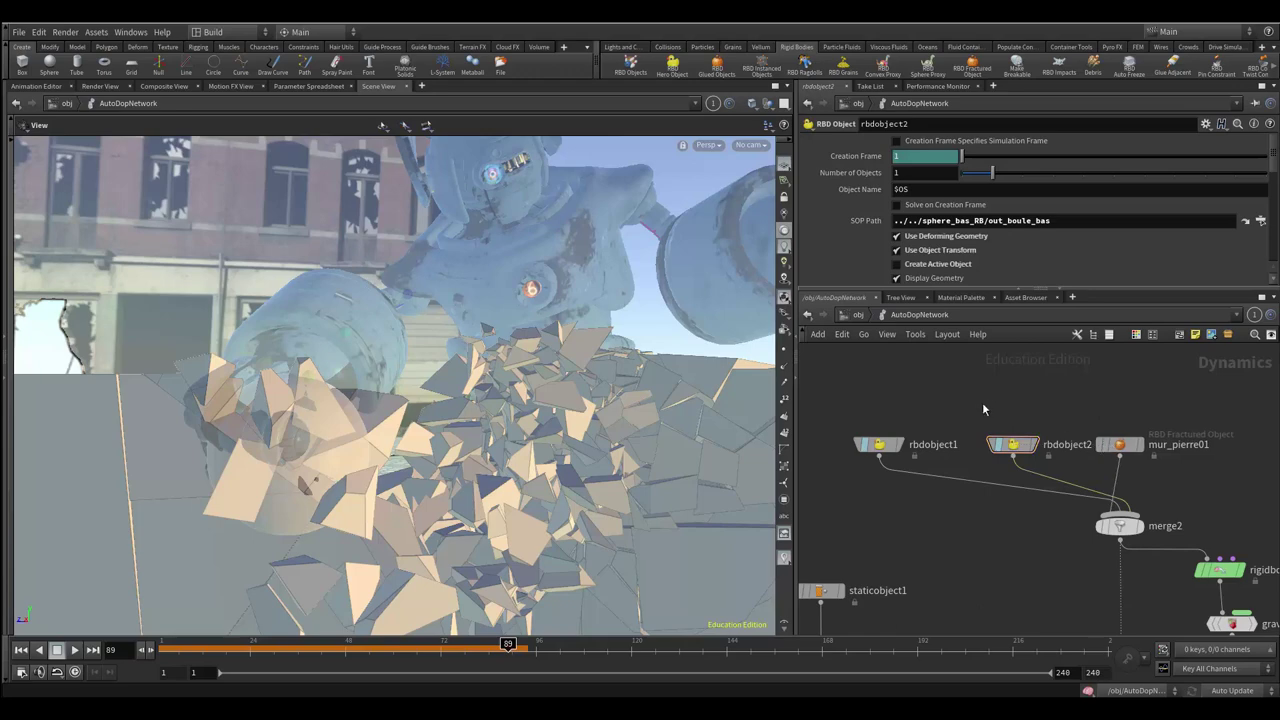
{"action": "key", "text": "Tab"}
{"action": "type", "text": "r"}
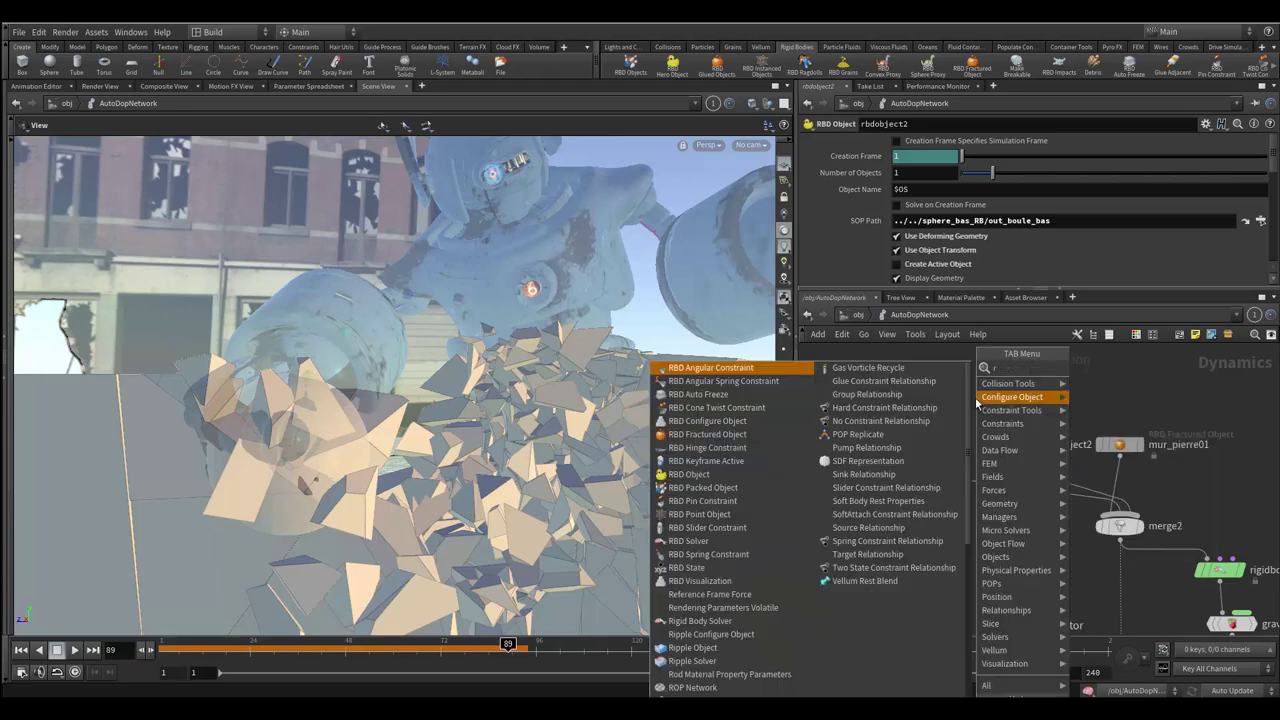
{"action": "type", "text": "bd"}
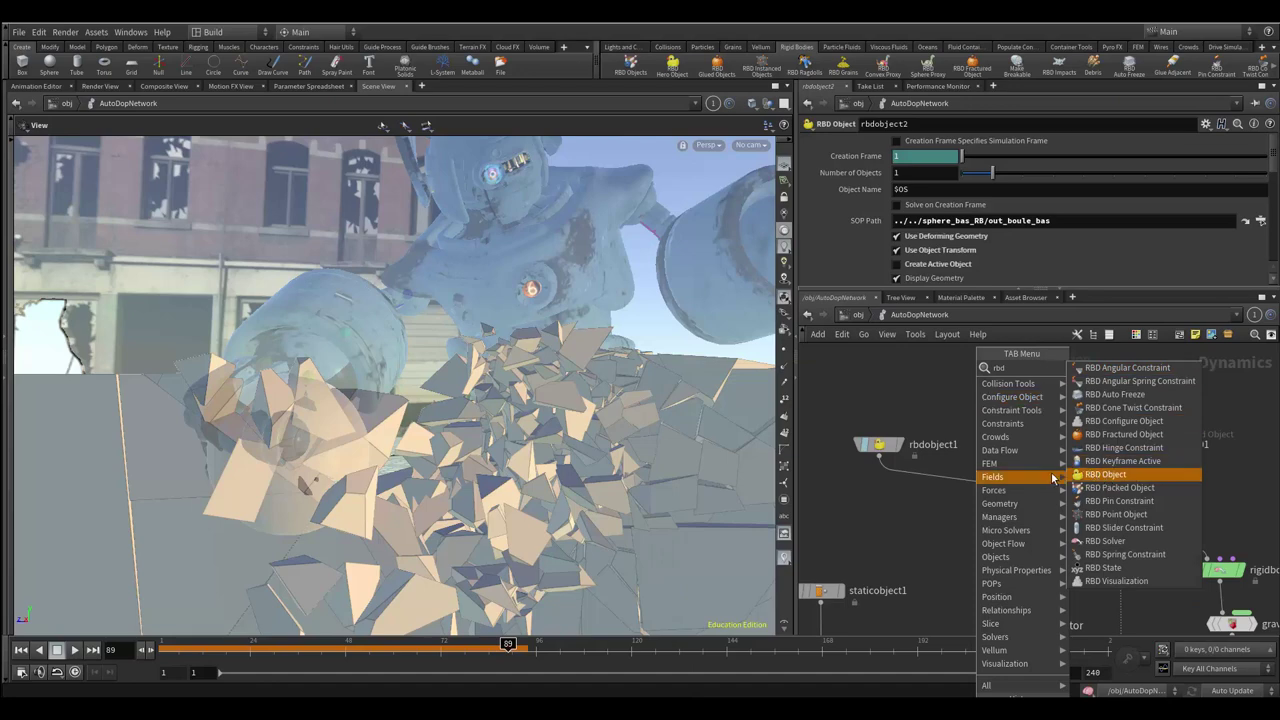
{"action": "key", "text": "Escape"}
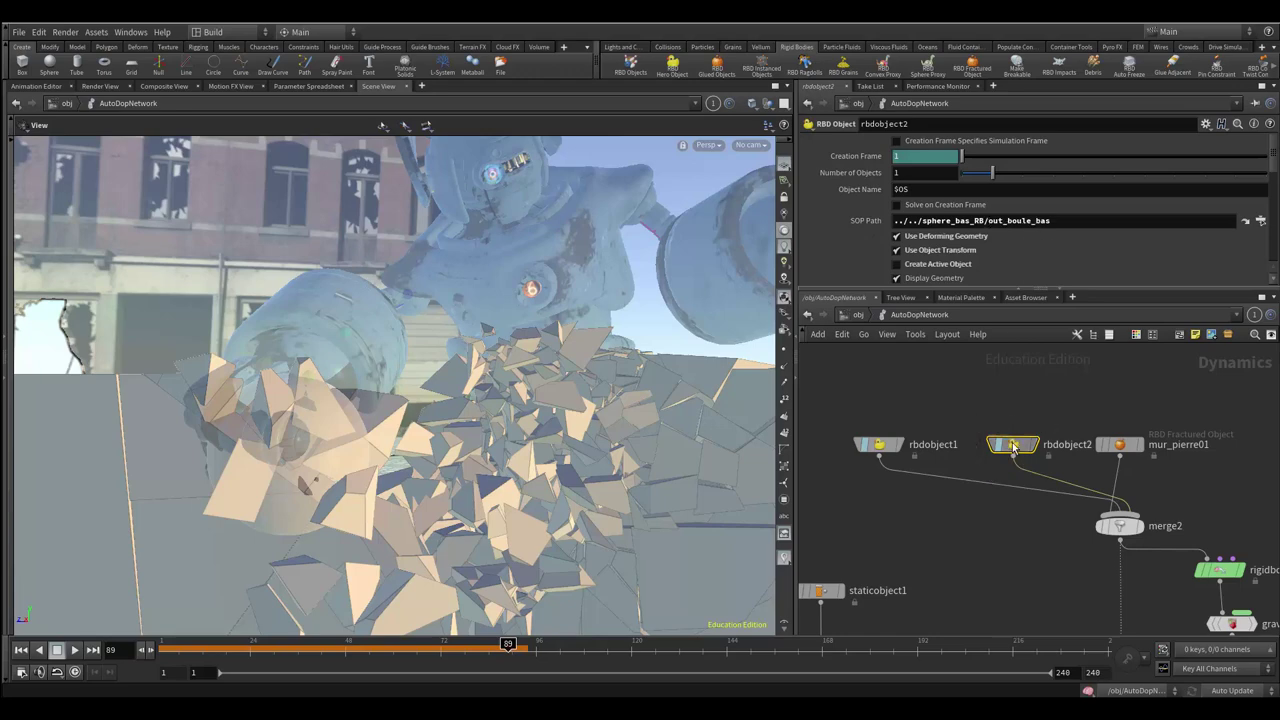
Step: Swap the RBD nodes so rbdobject2 sits left of rbdobject1, inspecting rbdobject1's SOP path
{"action": "mouse_move", "coordinate": [1013, 444]}
{"action": "left_mouse_down"}
{"action": "mouse_move", "coordinate": [822, 436]}
{"action": "mouse_move", "coordinate": [990, 447]}
{"action": "left_mouse_up"}
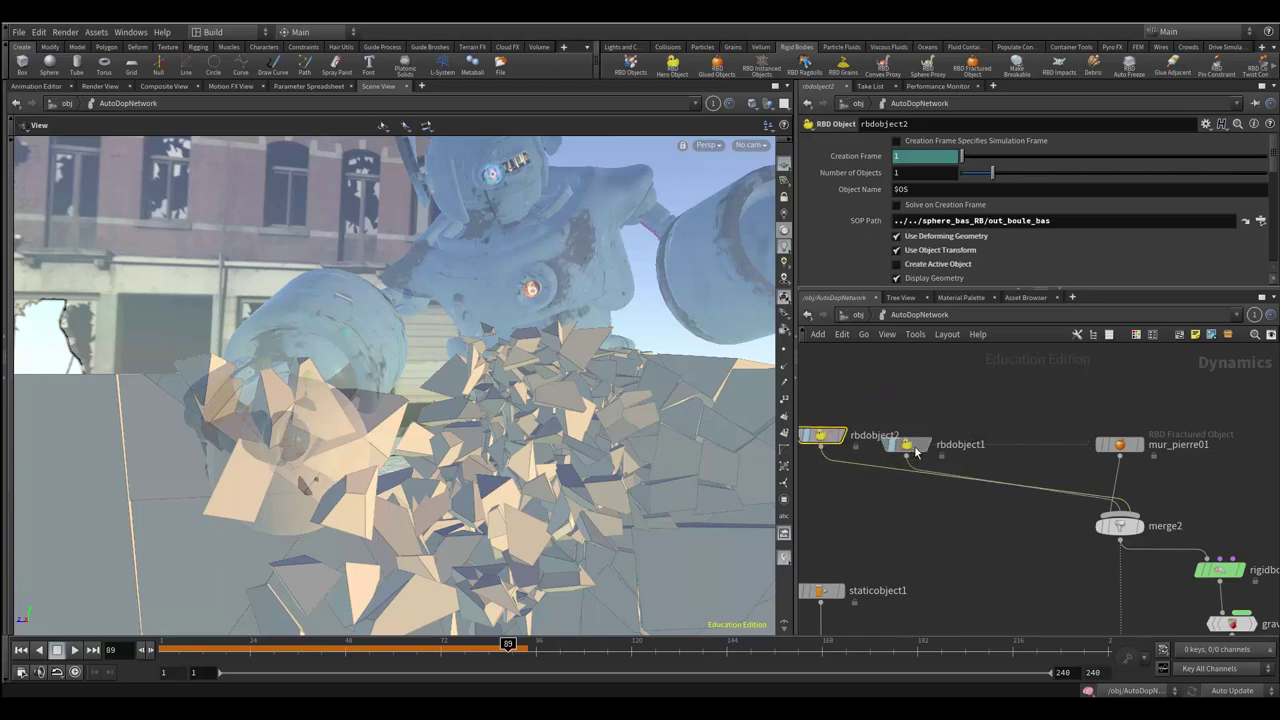
{"action": "left_click_drag", "start_coordinate": [826, 442], "coordinate": [896, 450]}
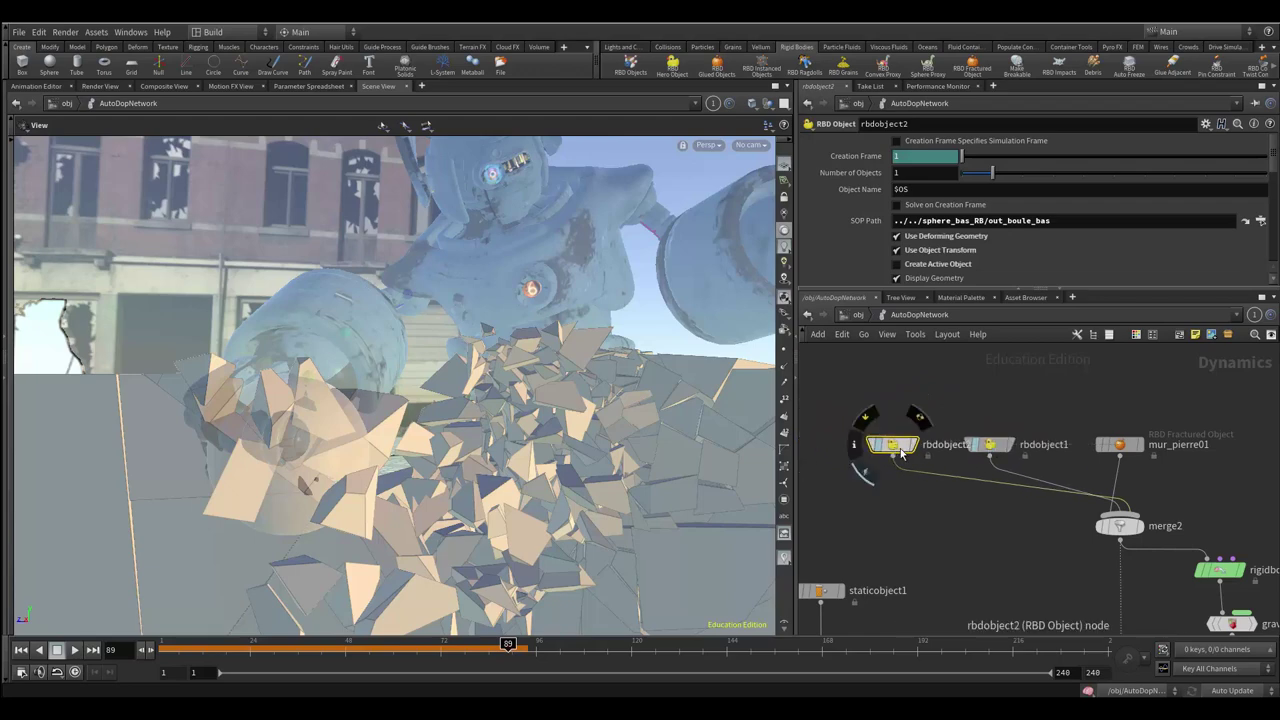
{"action": "left_click", "coordinate": [1008, 449]}
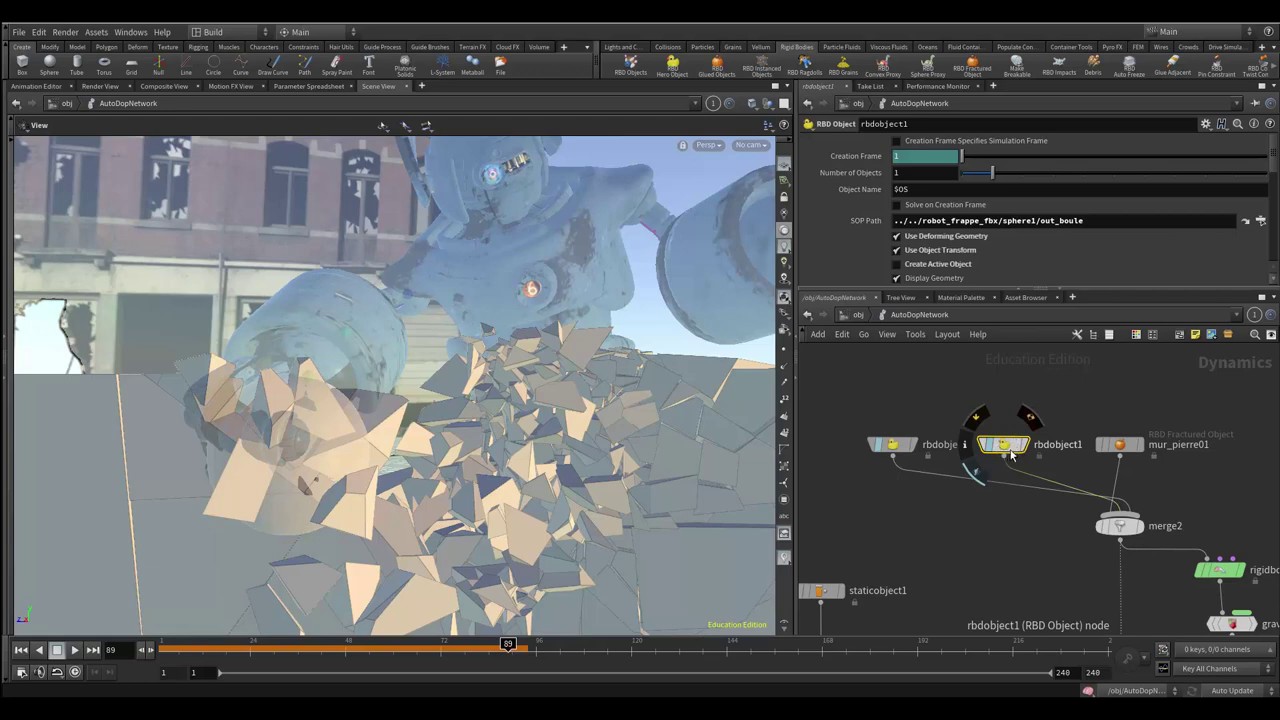
{"action": "left_click_drag", "start_coordinate": [1014, 452], "coordinate": [1010, 453]}
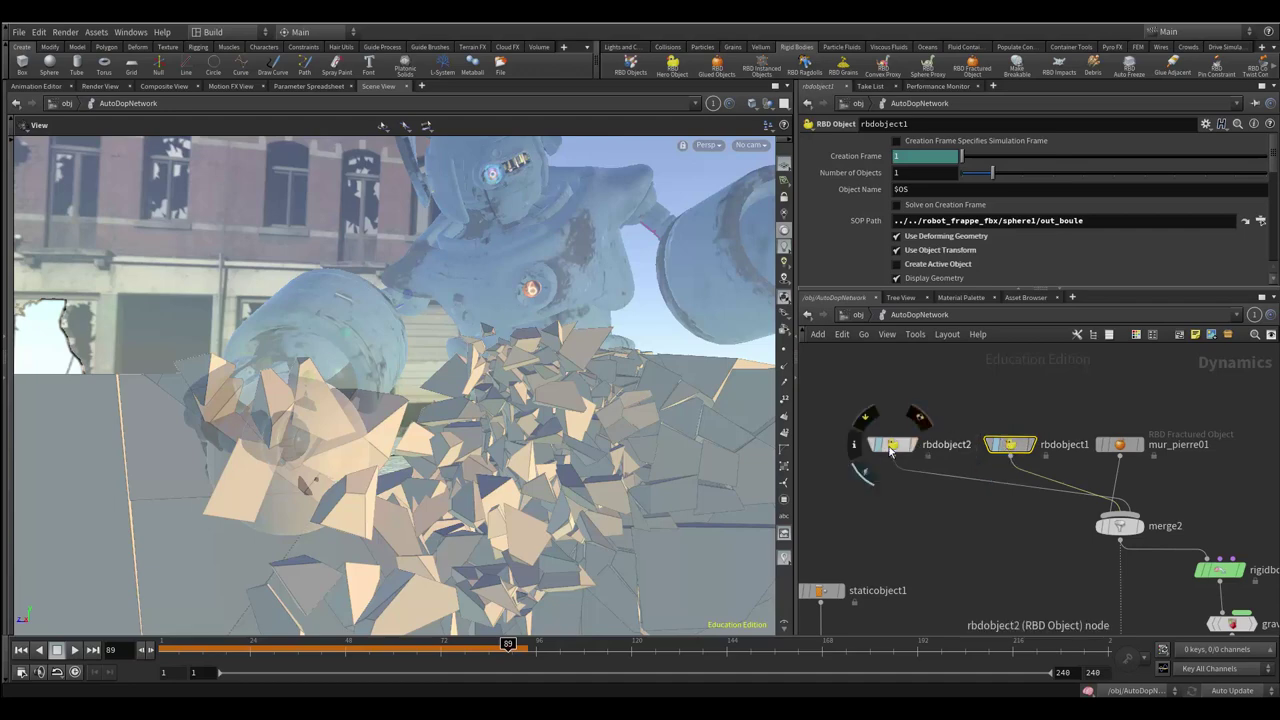
{"action": "left_click_drag", "start_coordinate": [890, 452], "coordinate": [862, 459]}
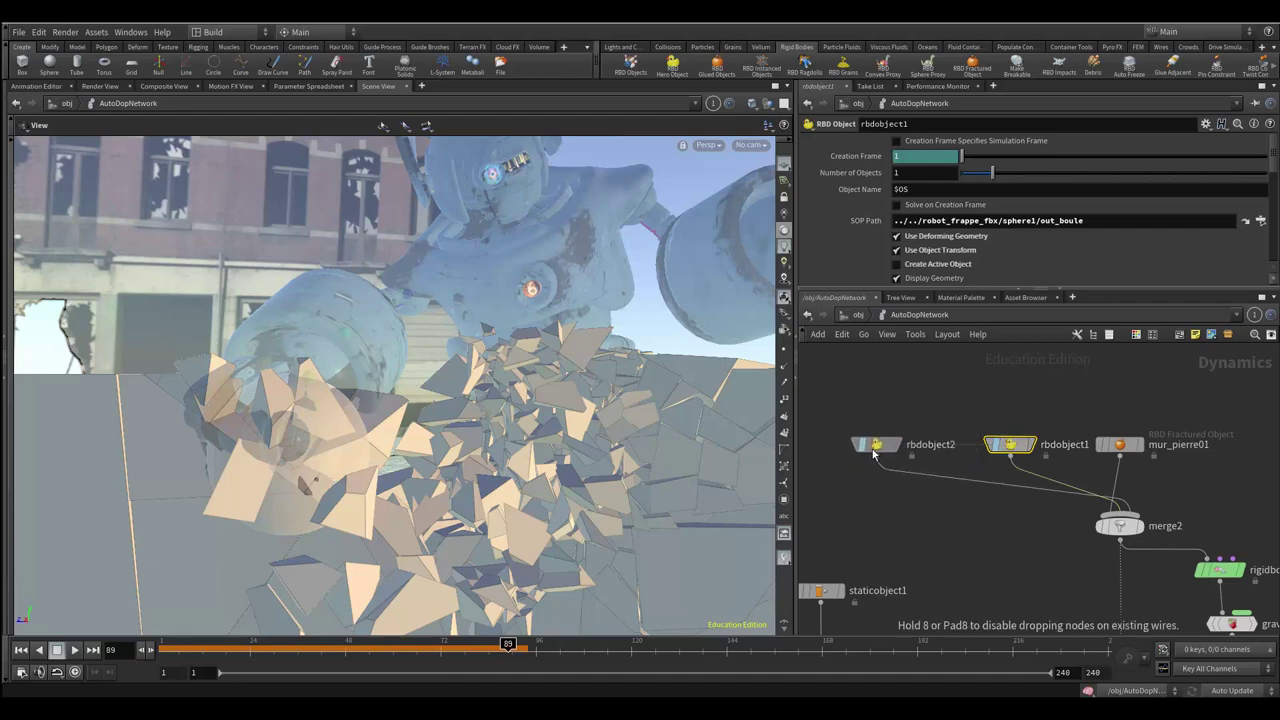
{"action": "left_click_drag", "start_coordinate": [1011, 452], "coordinate": [1018, 447]}
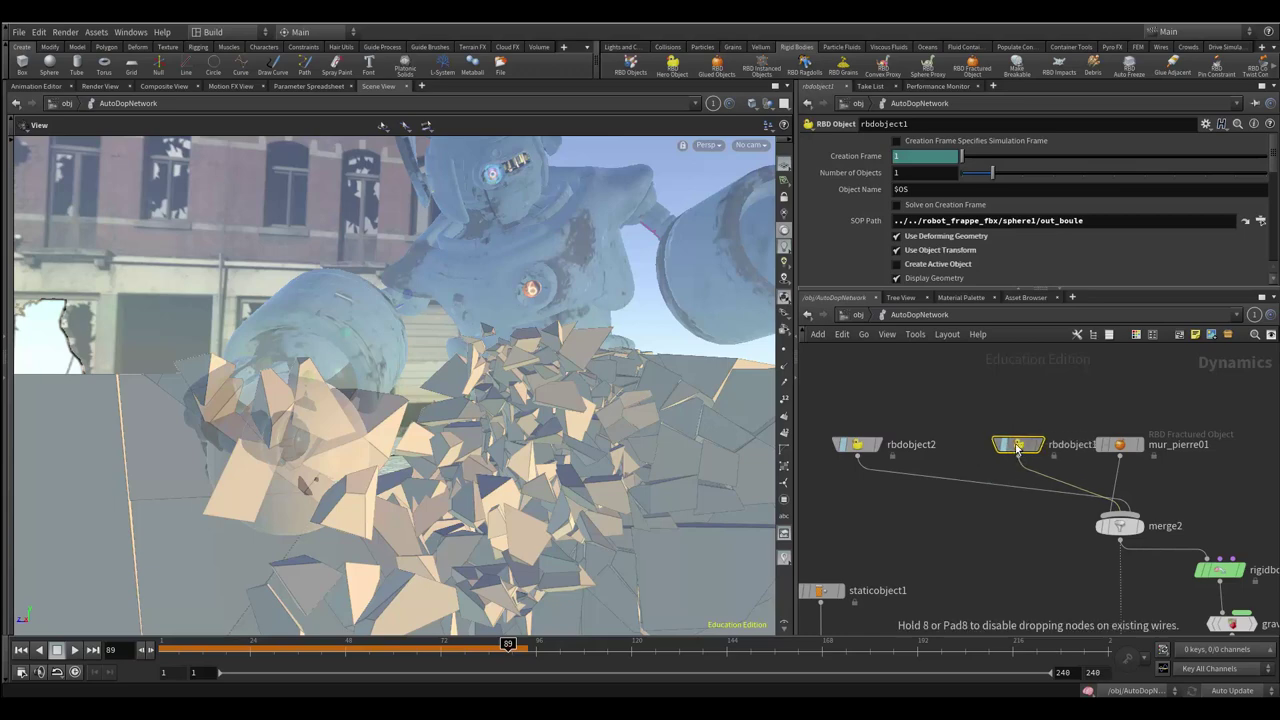
{"action": "middle_click_drag", "start_coordinate": [981, 480], "coordinate": [873, 456]}
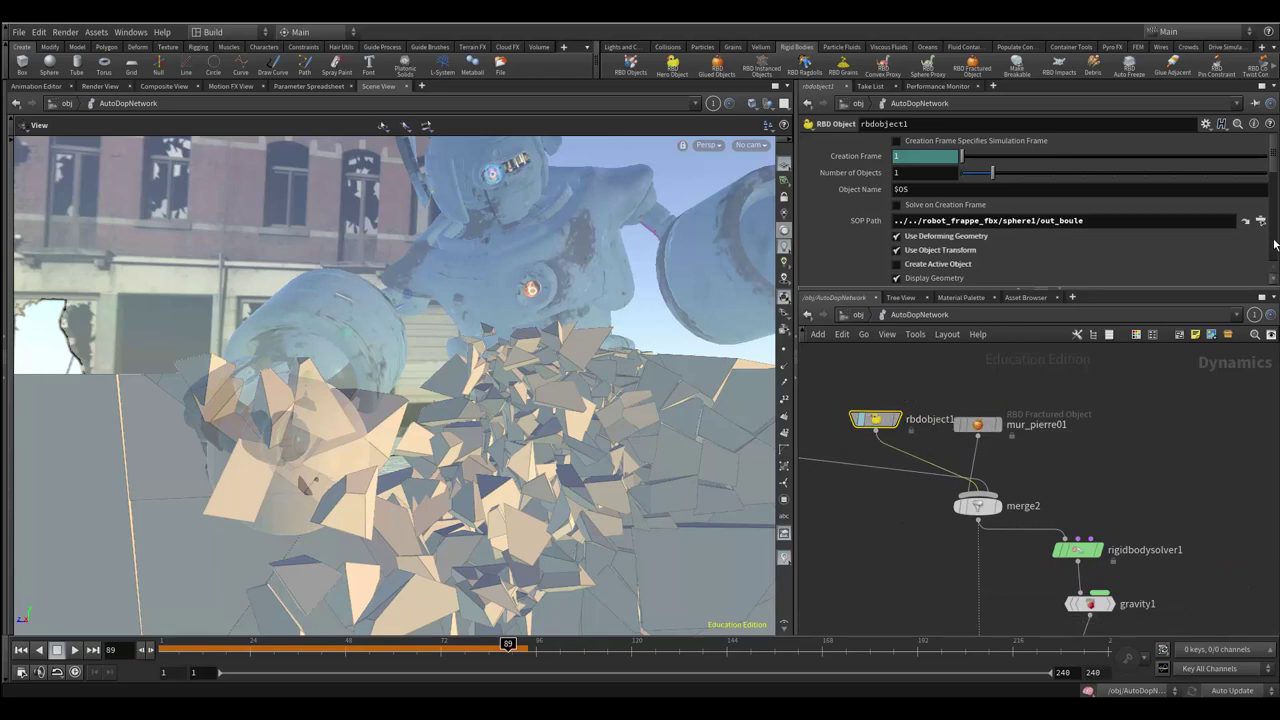
Step: Uncheck Create Active Object on rbdobject1, scrub to frame 92, then inspect mur_pierre01
{"action": "left_click_drag", "start_coordinate": [1273, 156], "coordinate": [1277, 167]}
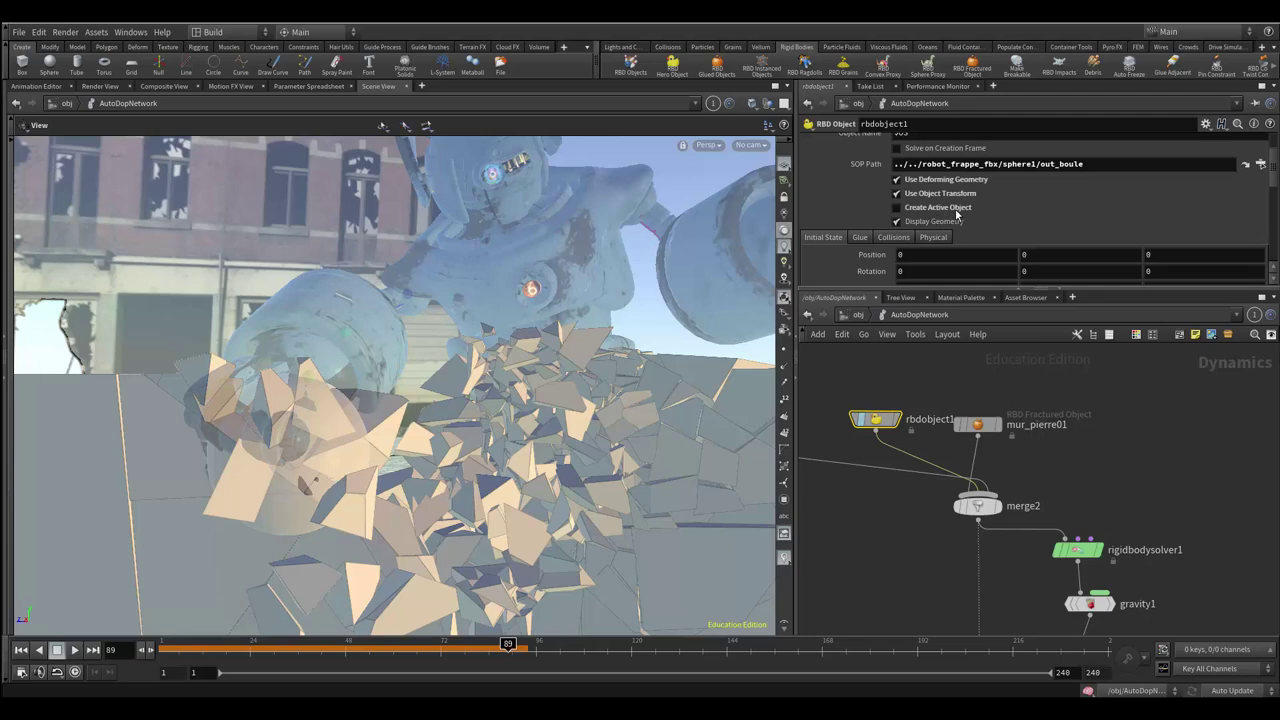
{"action": "left_click", "coordinate": [921, 209]}
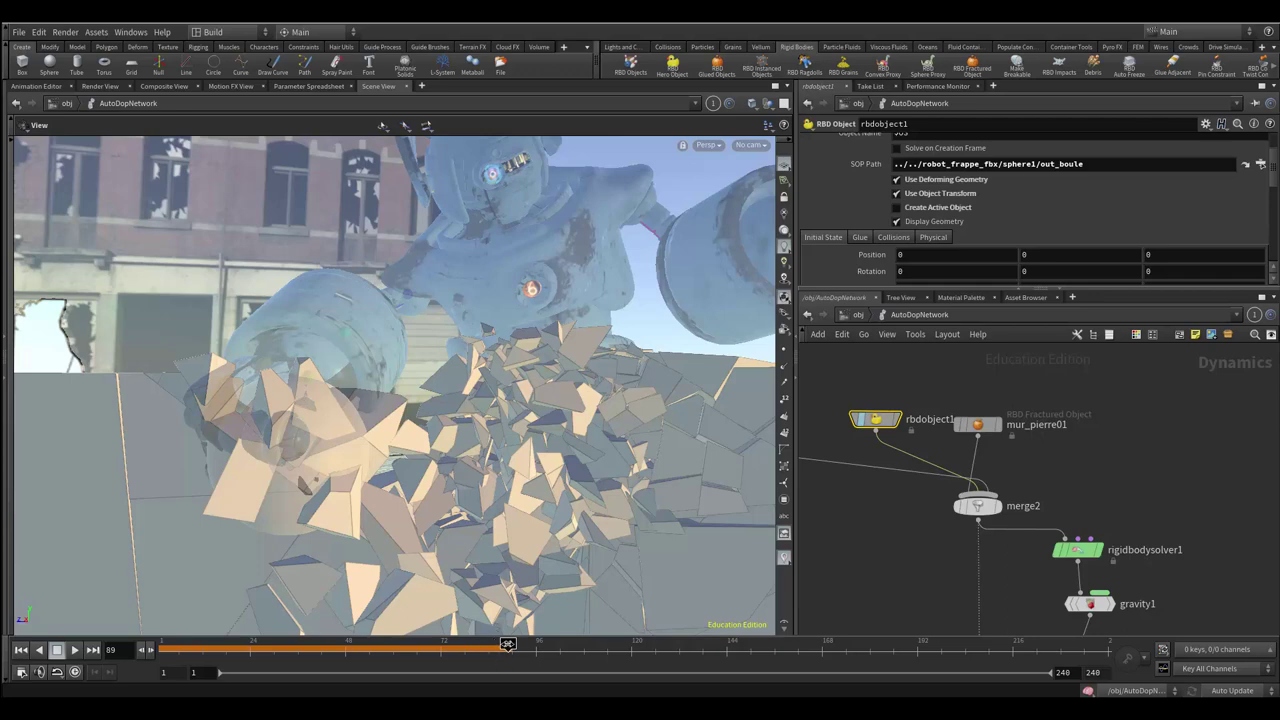
{"action": "mouse_move", "coordinate": [508, 644]}
{"action": "left_mouse_down"}
{"action": "mouse_move", "coordinate": [396, 643]}
{"action": "mouse_move", "coordinate": [520, 645]}
{"action": "left_mouse_up"}
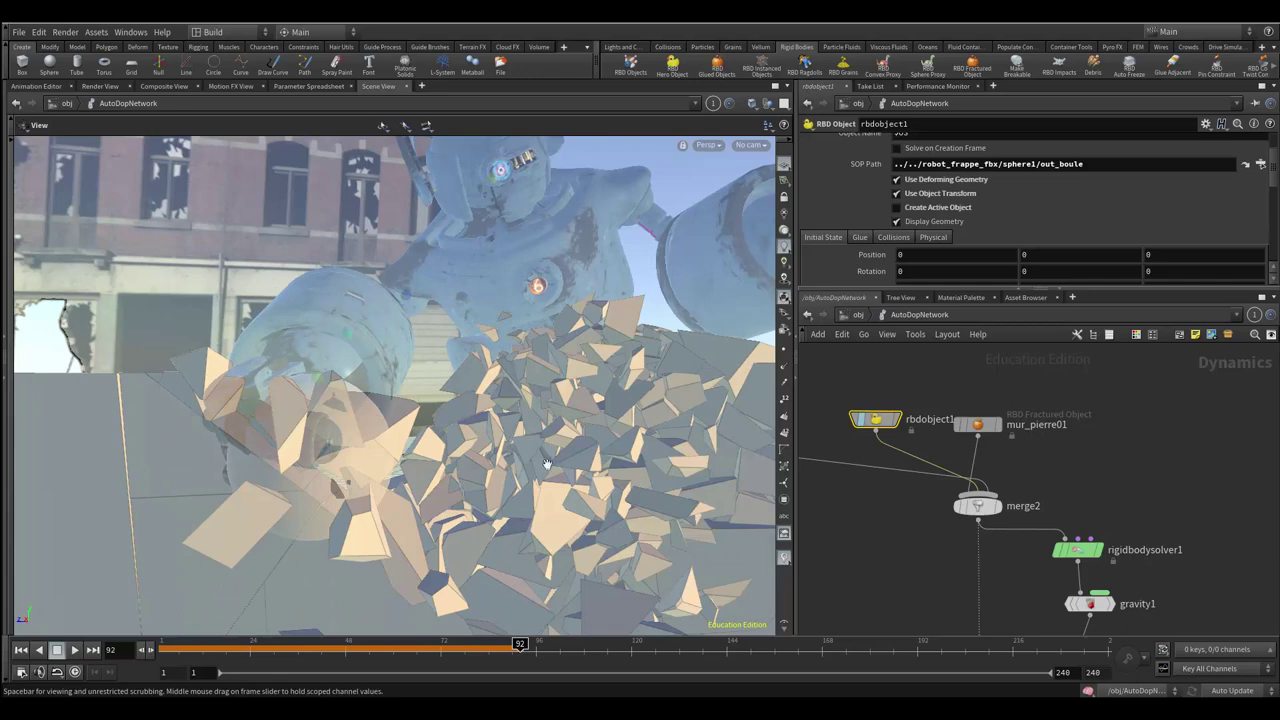
{"action": "left_click", "coordinate": [975, 428]}
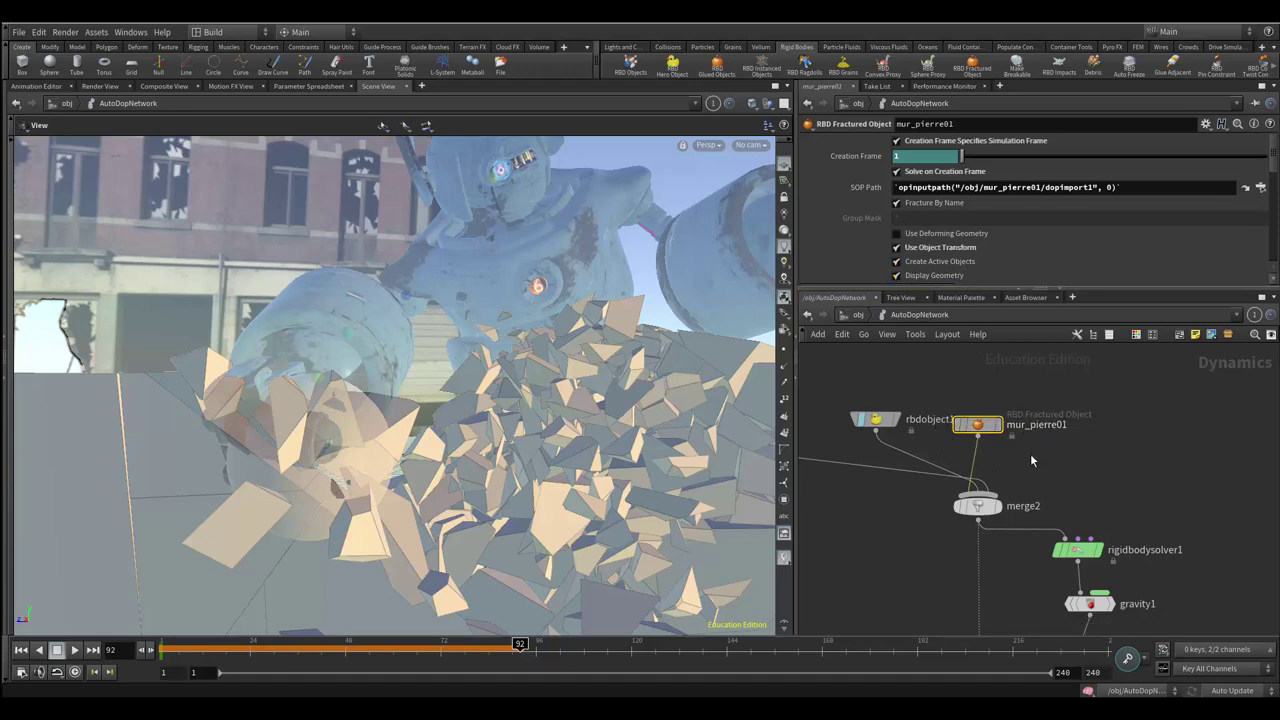
Step: Check merge2's mutual Collide Relationship, then view rigidbodysolver1's Bullet settings (10 substeps)
{"action": "middle_click_drag", "start_coordinate": [1029, 465], "coordinate": [1003, 454]}
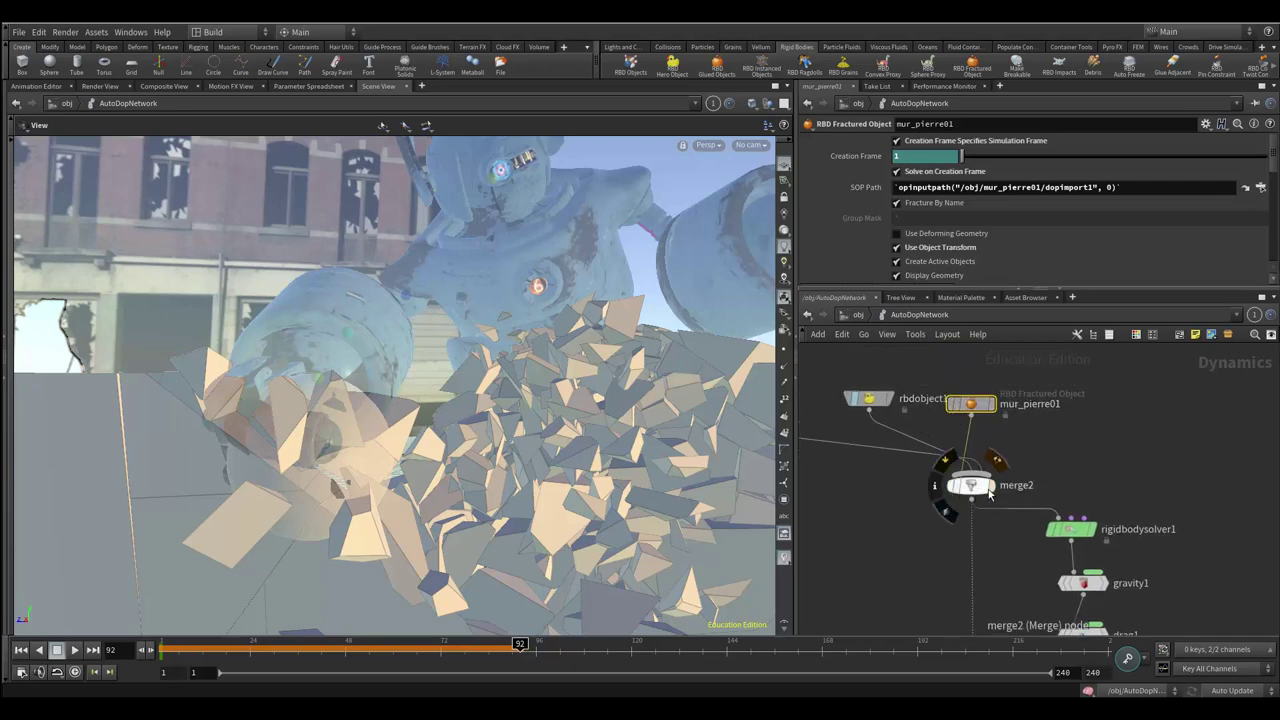
{"action": "left_click", "coordinate": [974, 490]}
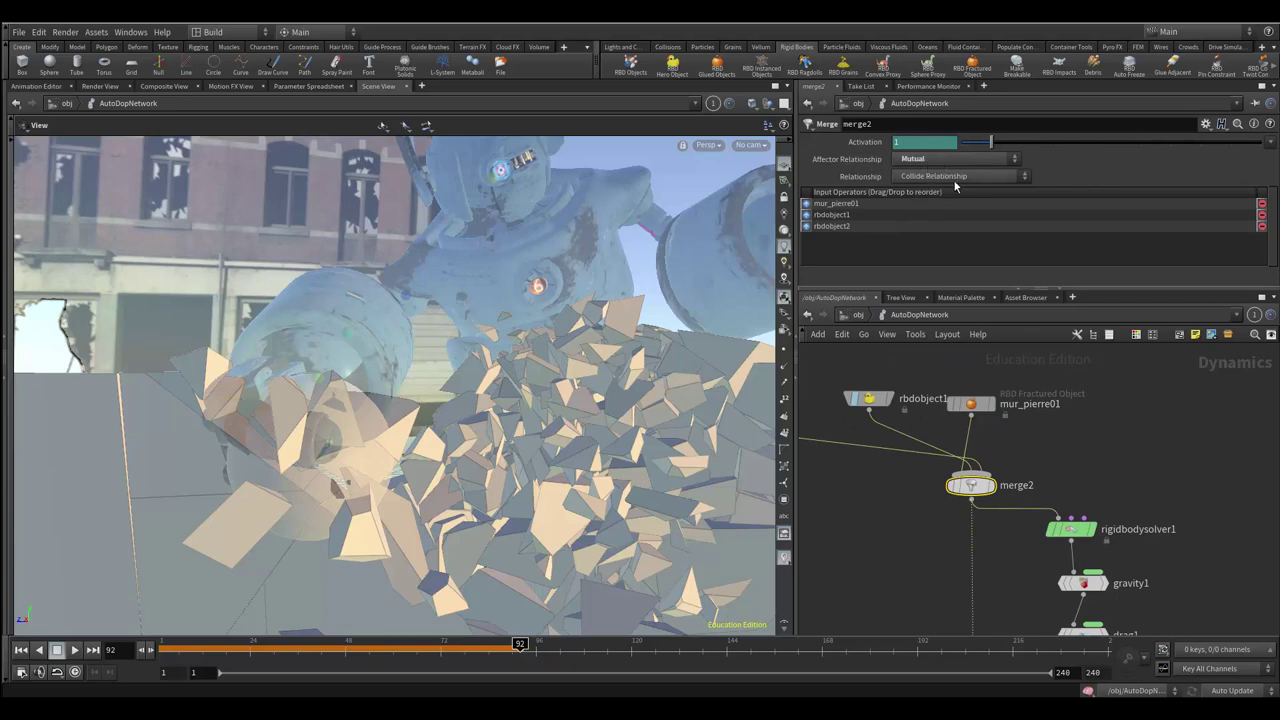
{"action": "middle_click_drag", "start_coordinate": [1048, 479], "coordinate": [993, 379]}
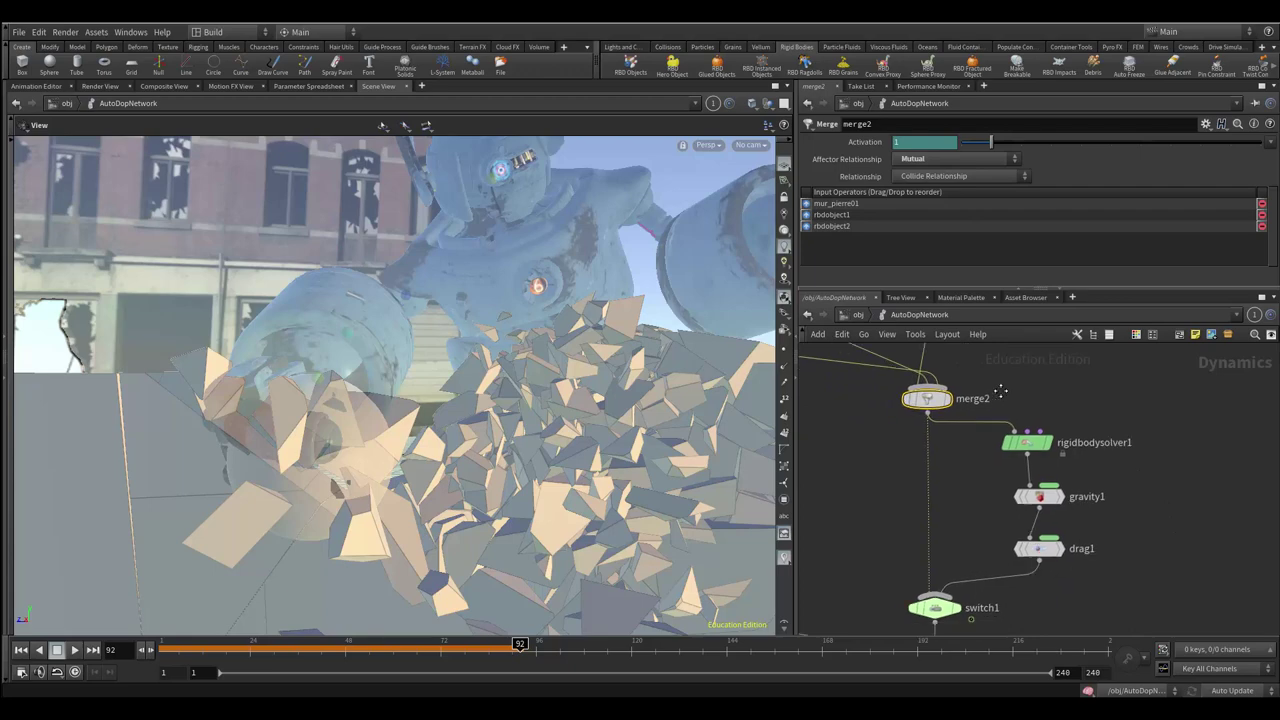
{"action": "left_click", "coordinate": [1020, 432]}
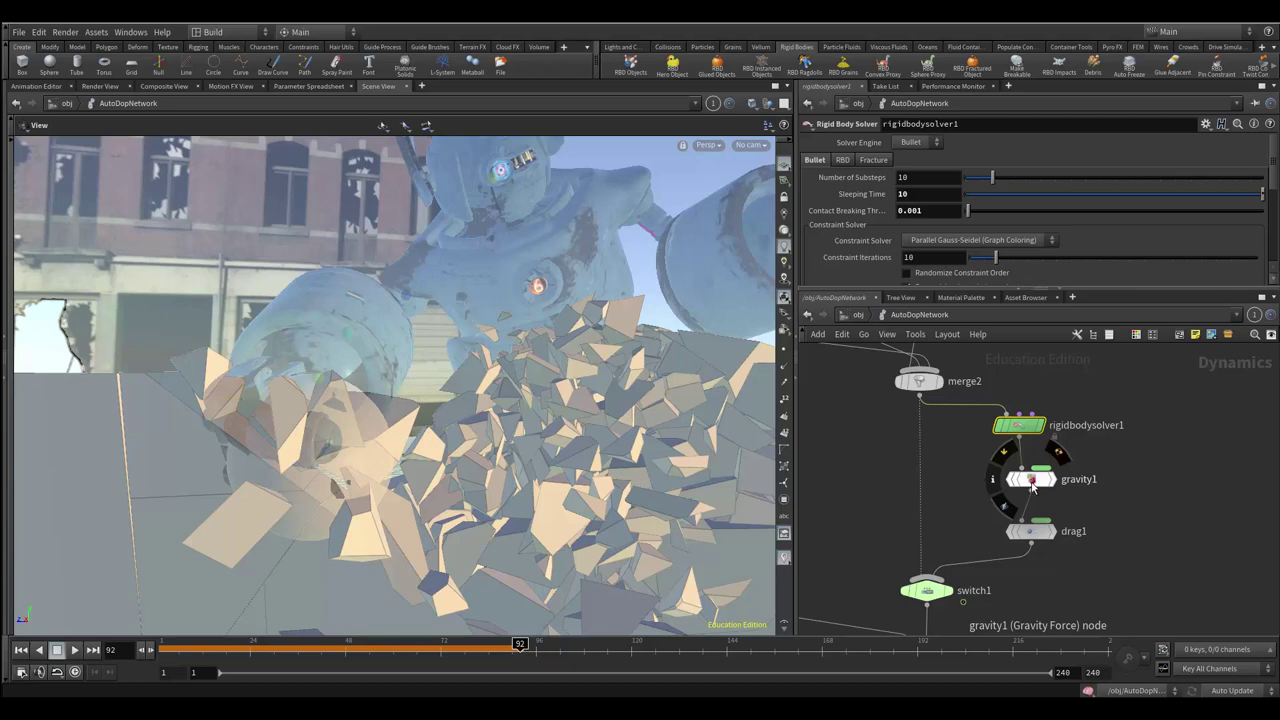
Step: Select drag1 and edit its Scale Force (100, Scale Torque 500), cancelling the 'dra' node search without adding a node
{"action": "left_click", "coordinate": [1033, 485]}
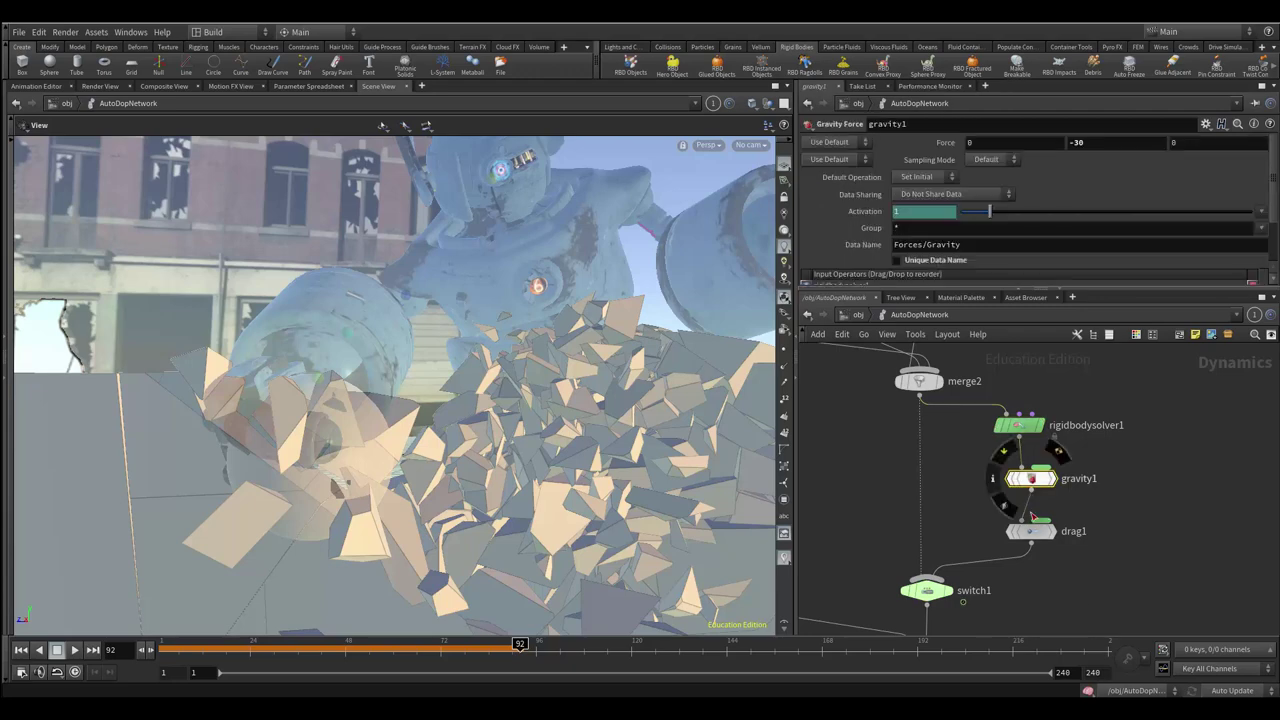
{"action": "left_click_drag", "start_coordinate": [1030, 537], "coordinate": [1032, 541]}
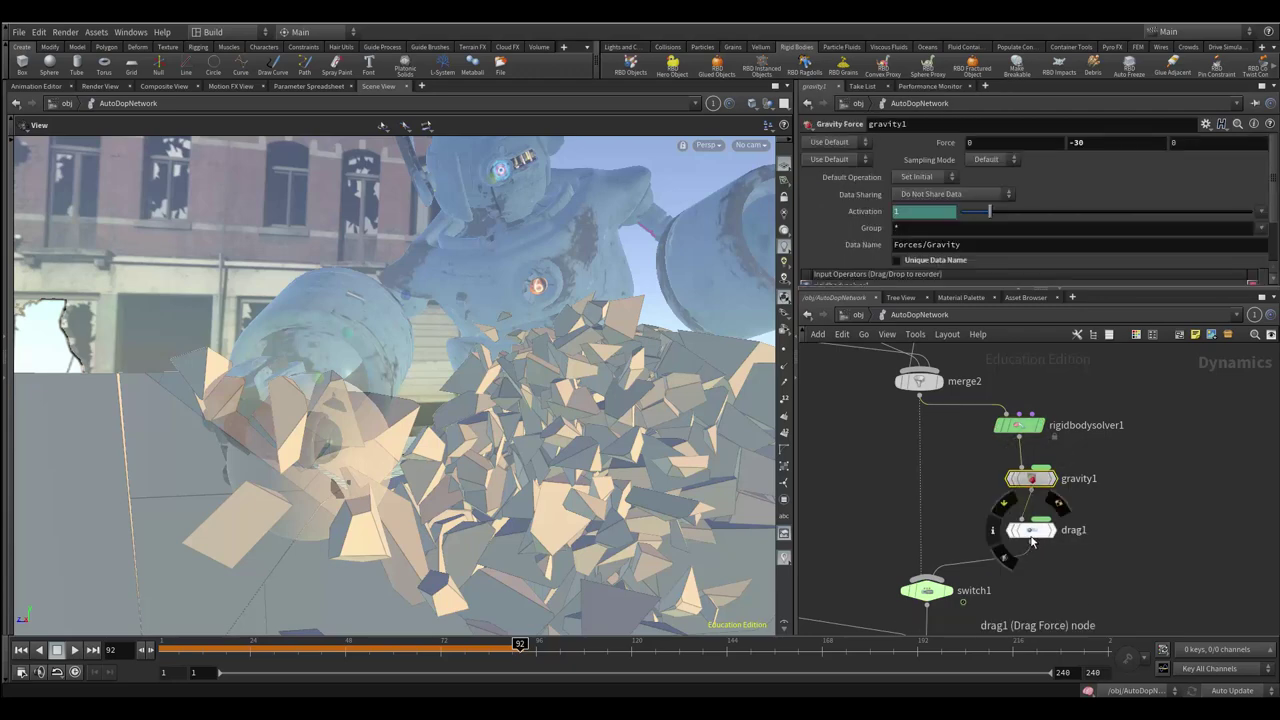
{"action": "left_click", "coordinate": [1032, 540]}
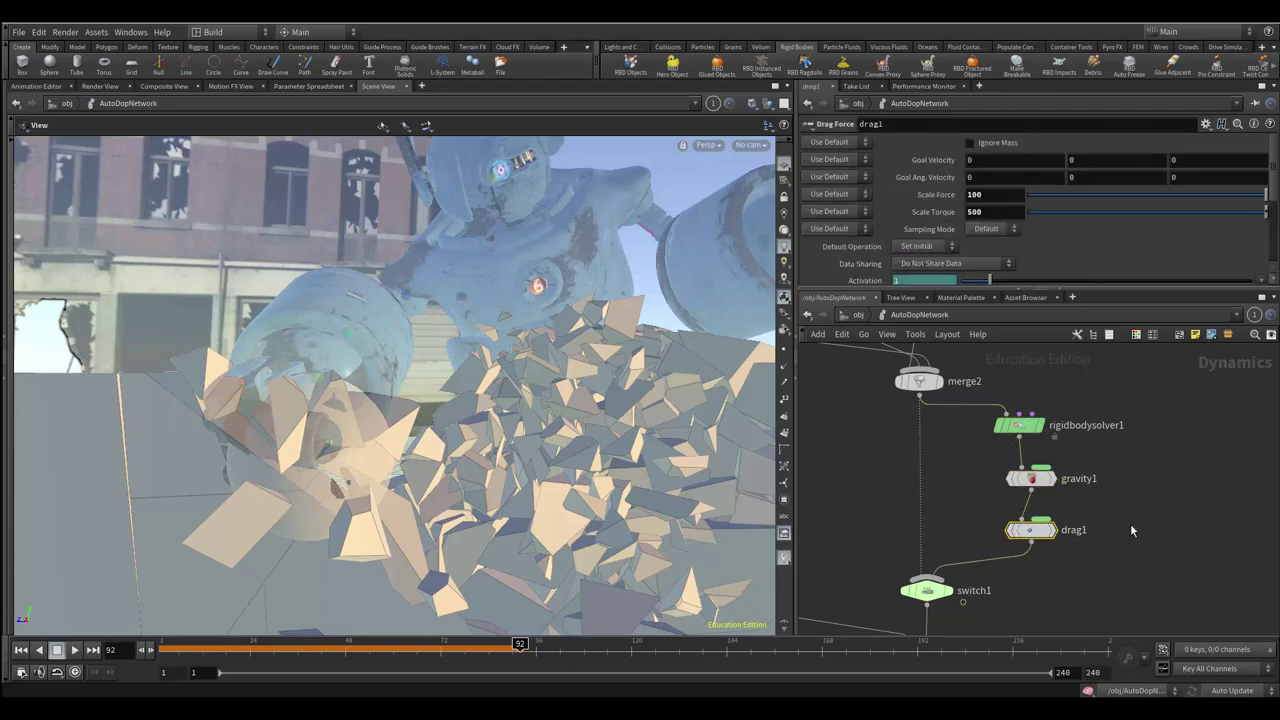
{"action": "key", "text": "Tab"}
{"action": "type", "text": "dra"}
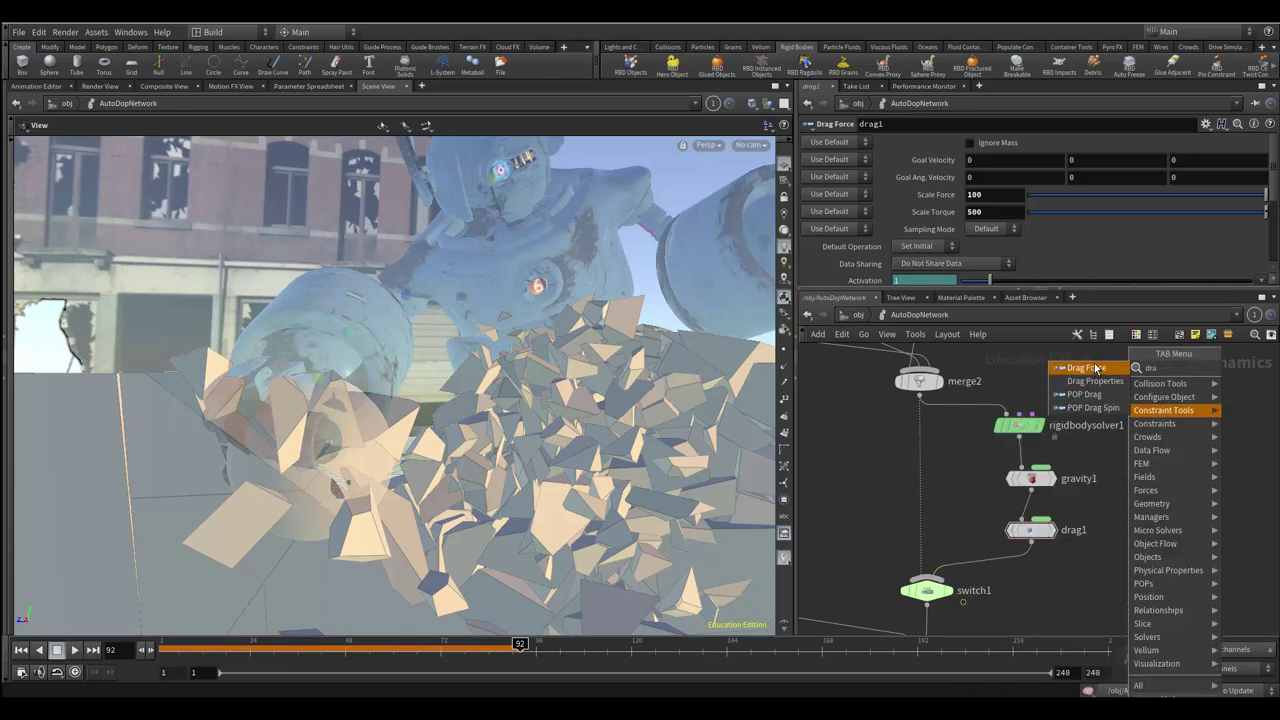
{"action": "key", "text": "Escape"}
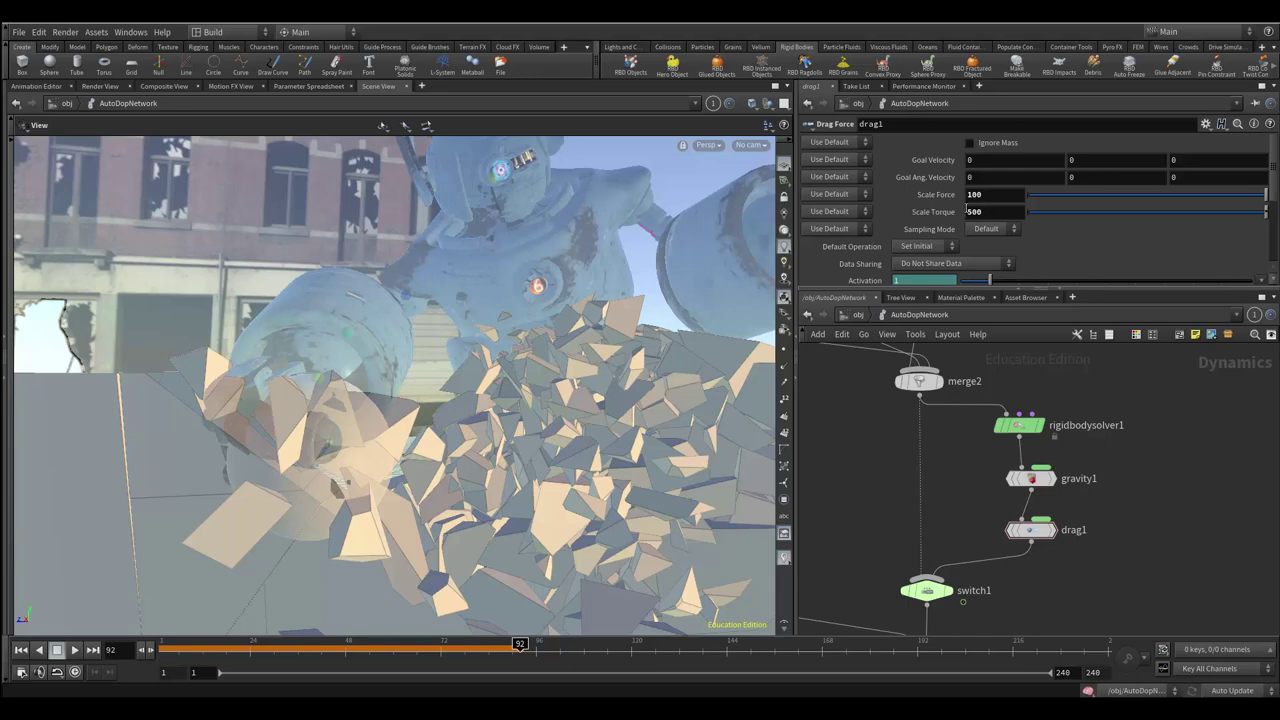
{"action": "left_click", "coordinate": [994, 194]}
Step: Scrub the timeline back to frame 65 and recentre the dynamics nodes in the network view
{"action": "left_click_drag", "start_coordinate": [452, 651], "coordinate": [412, 650]}
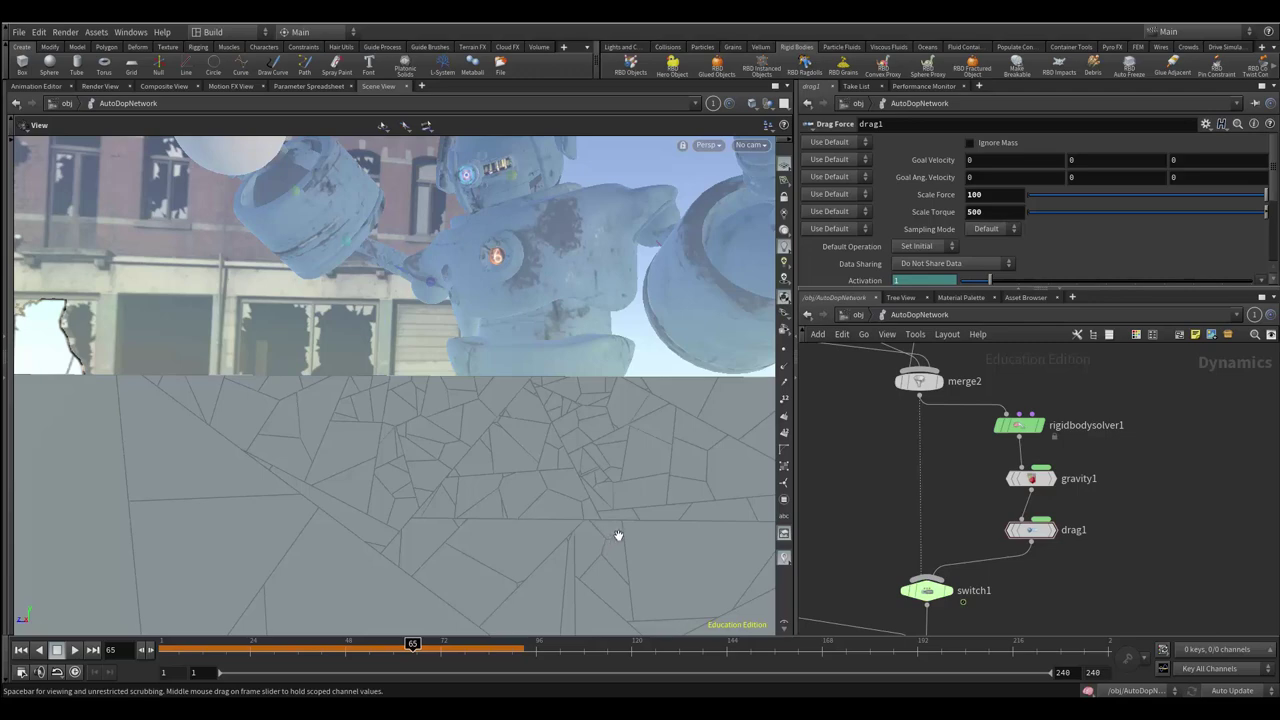
{"action": "middle_click_drag", "start_coordinate": [955, 521], "coordinate": [993, 524]}
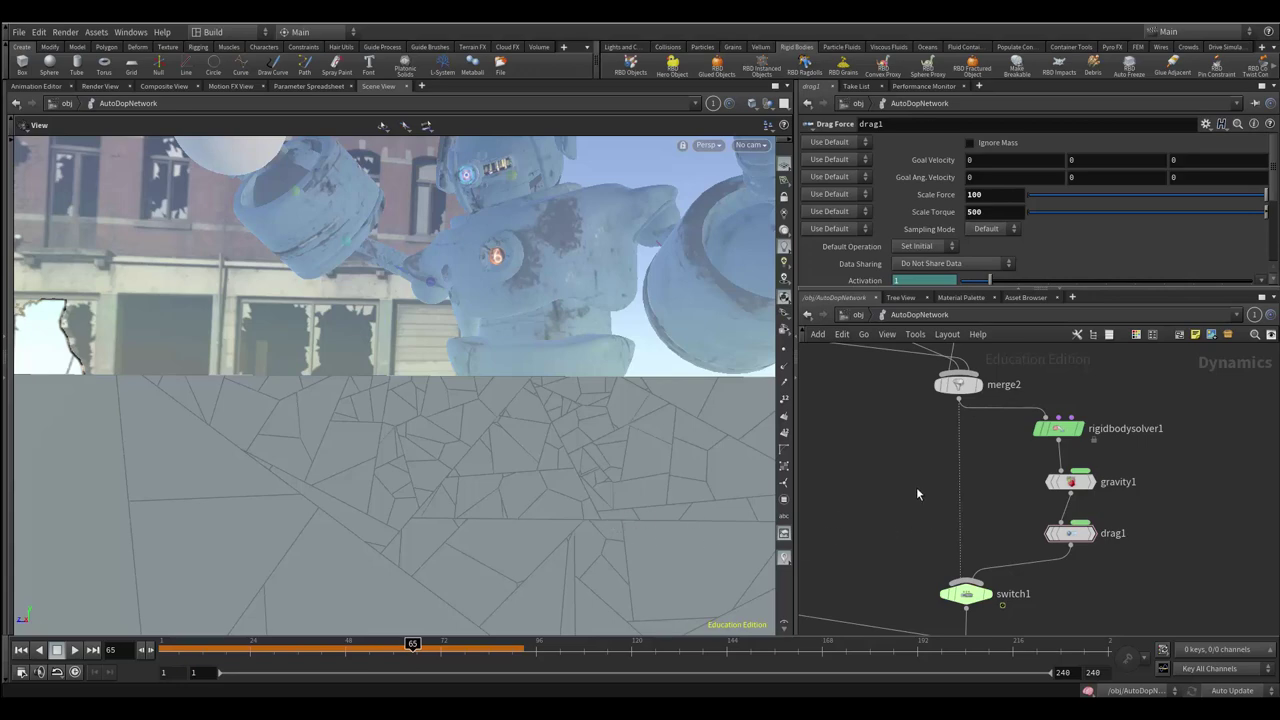
{"action": "mouse_move", "coordinate": [989, 508]}
{"action": "middle_mouse_down"}
{"action": "mouse_move", "coordinate": [977, 463]}
{"action": "mouse_move", "coordinate": [991, 523]}
{"action": "mouse_move", "coordinate": [969, 412]}
{"action": "middle_mouse_up"}
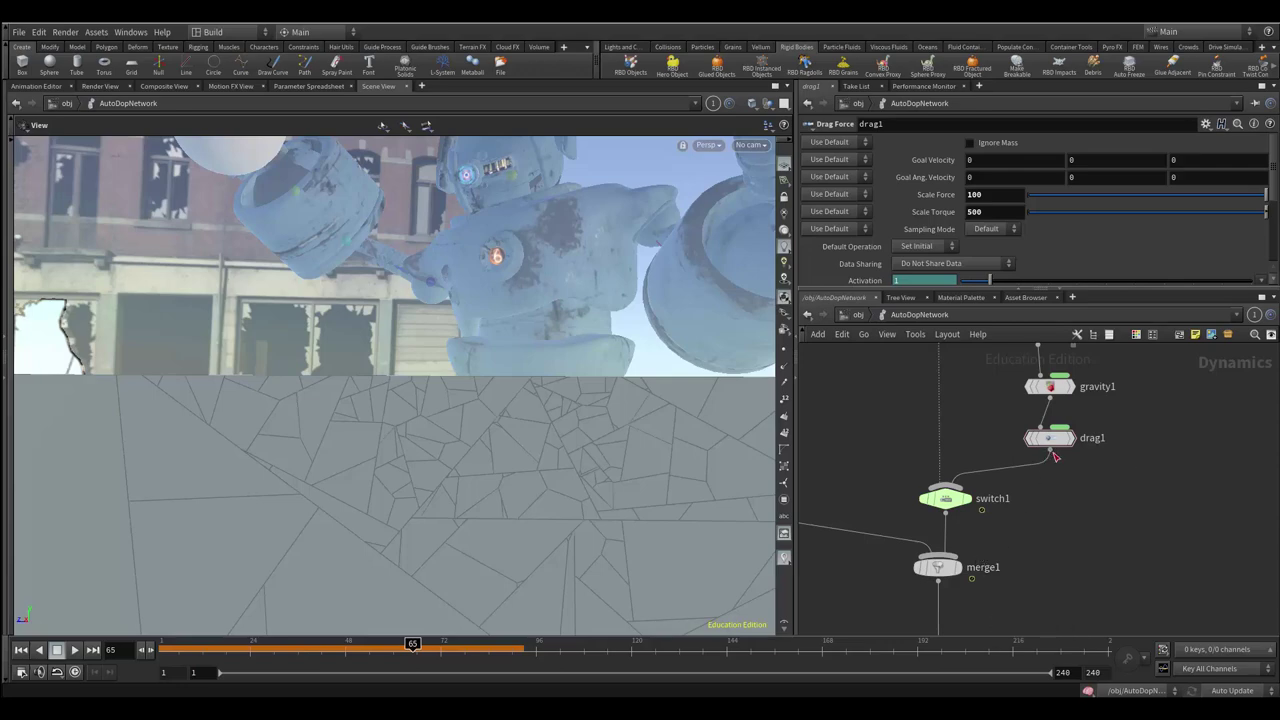
Step: Wire drag1's output into merge1, move switch1 aside to disconnect it, and frame all nodes
{"action": "left_click_drag", "start_coordinate": [1053, 457], "coordinate": [976, 558]}
{"action": "left_click", "coordinate": [956, 562]}
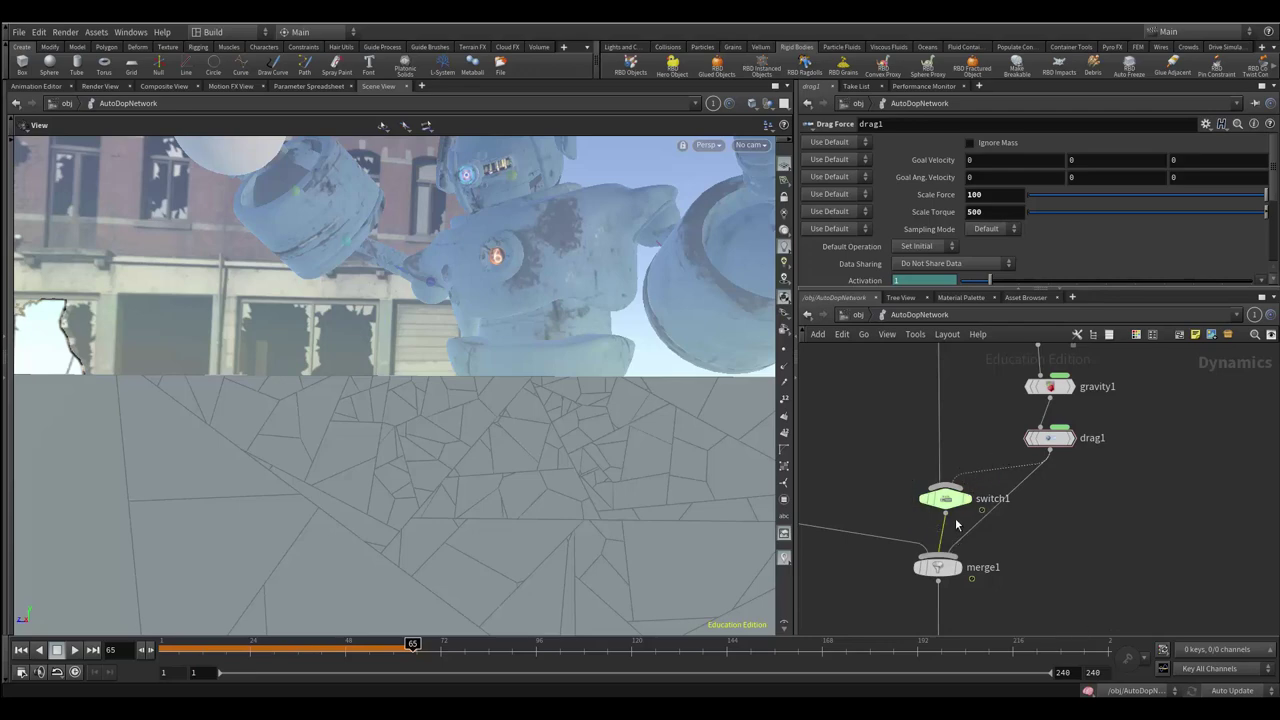
{"action": "left_click_drag", "start_coordinate": [945, 498], "coordinate": [932, 418]}
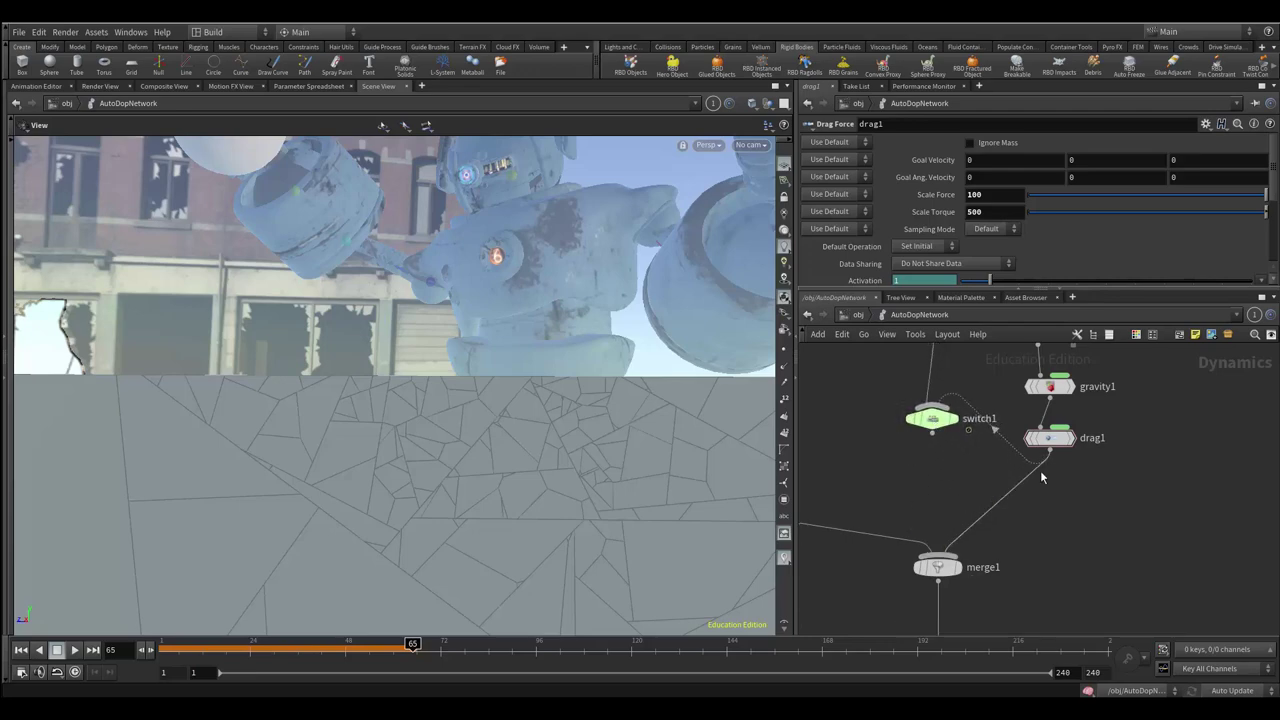
{"action": "key", "text": "h"}
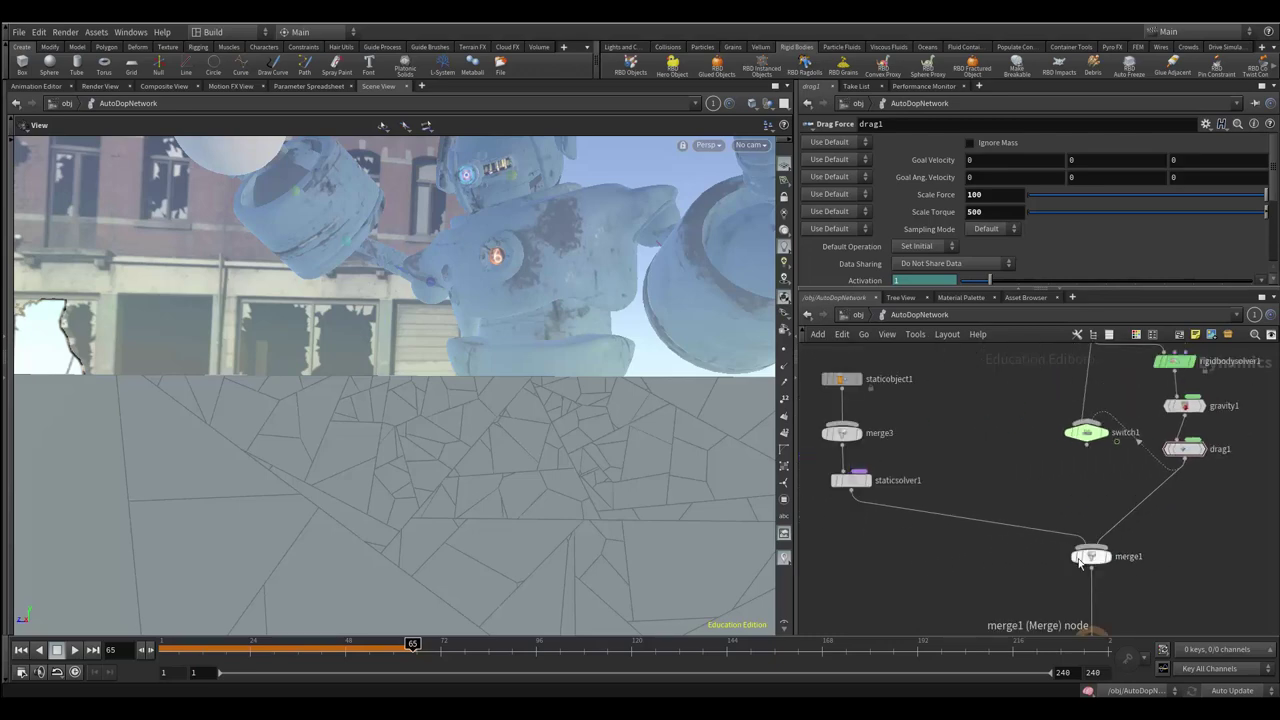
Step: Select and inspect the static branch: staticobject1, merge3 and staticsolver1
{"action": "mouse_move", "coordinate": [862, 373]}
{"action": "left_mouse_down"}
{"action": "mouse_move", "coordinate": [943, 530]}
{"action": "mouse_move", "coordinate": [1045, 558]}
{"action": "left_mouse_up"}
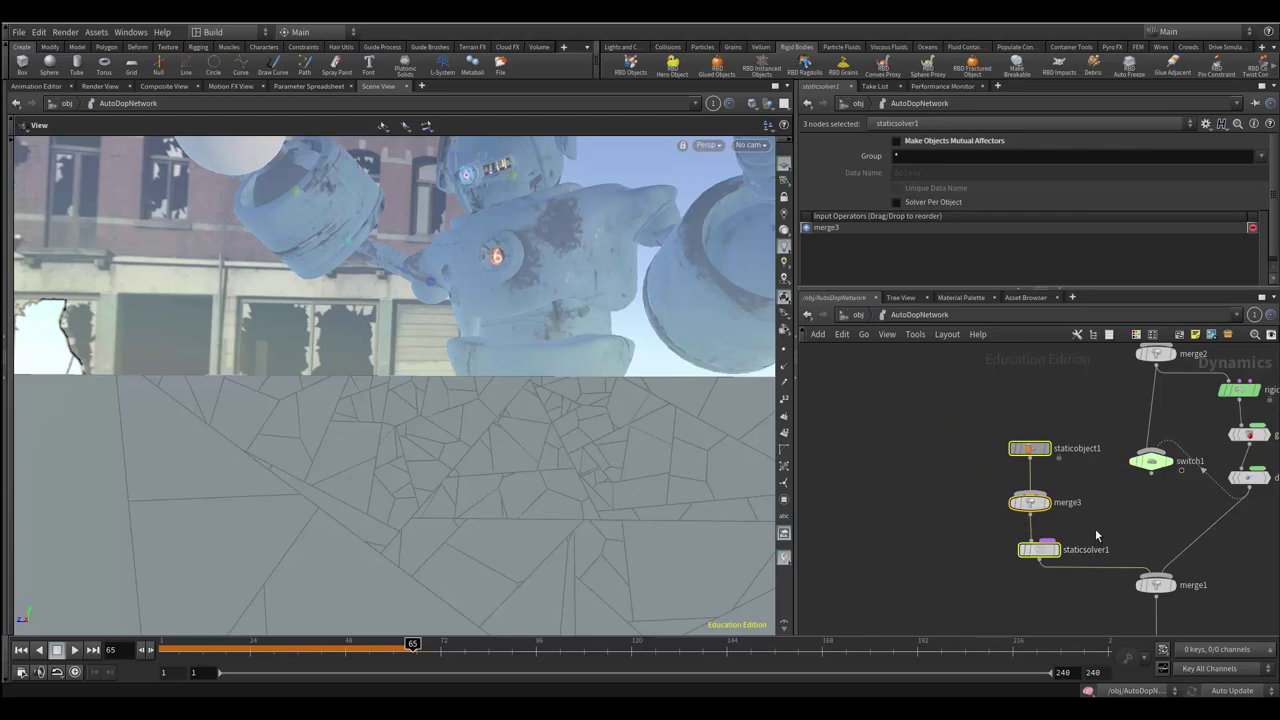
{"action": "scroll", "coordinate": [1096, 533], "scroll_direction": "up", "scroll_amount": 2}
{"action": "middle_click_drag", "start_coordinate": [1096, 533], "coordinate": [990, 530]}
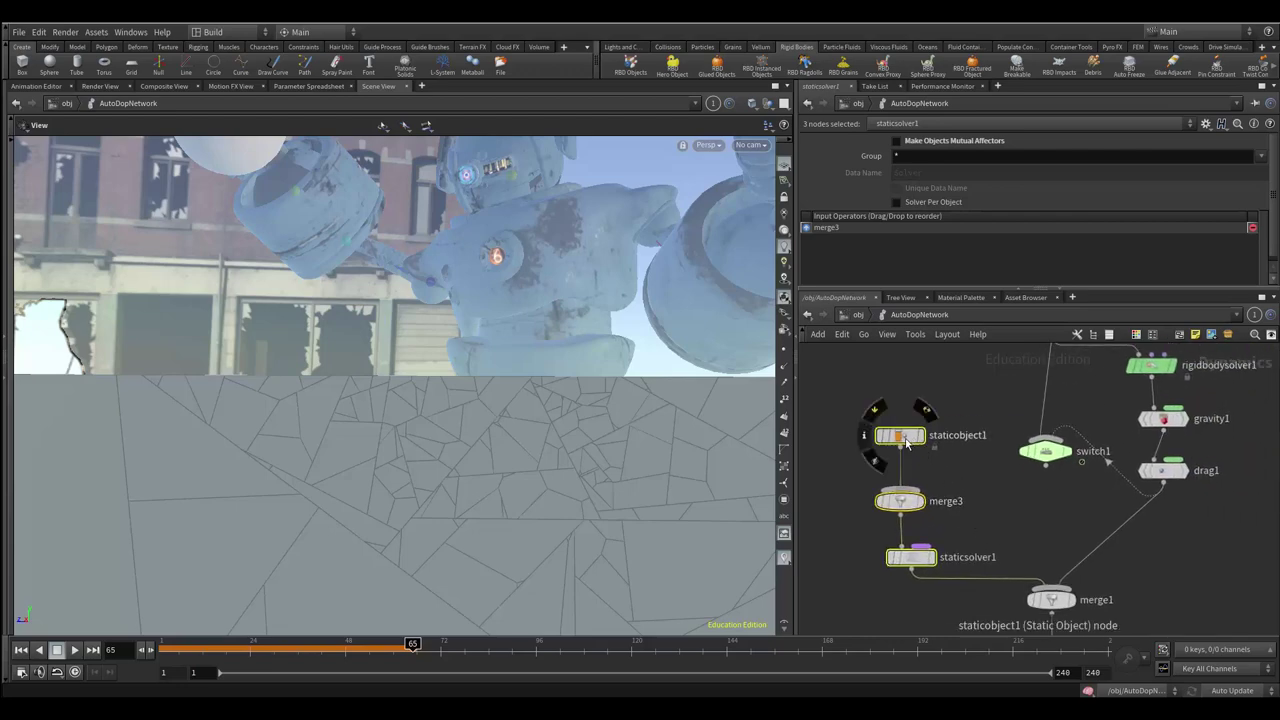
{"action": "left_click", "coordinate": [905, 440]}
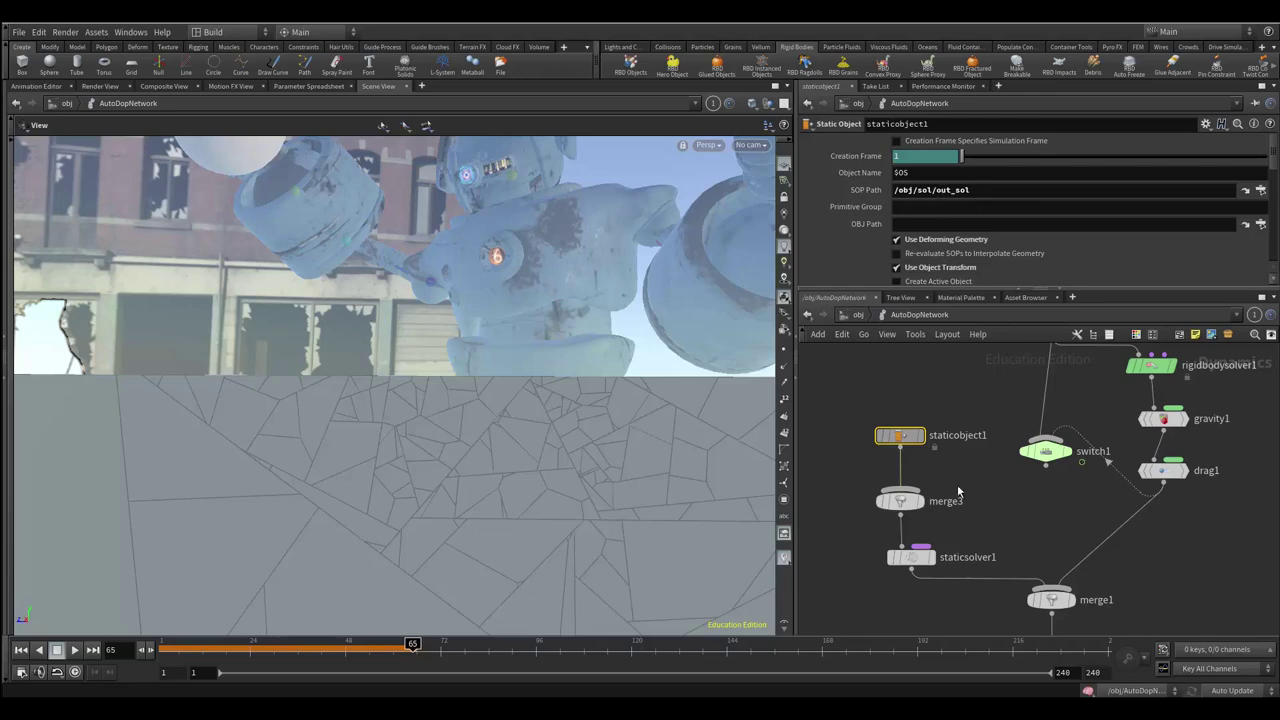
{"action": "left_click", "coordinate": [905, 502]}
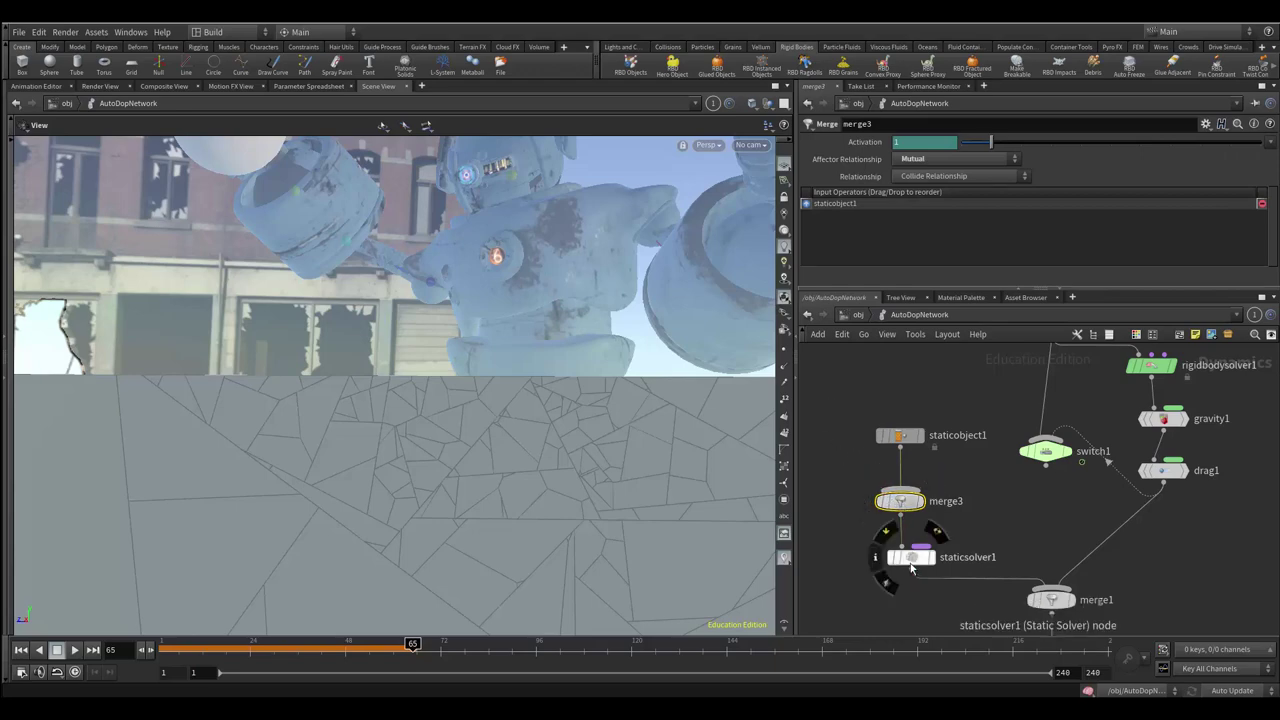
Step: Connect staticsolver1's output into merge1 and check merge1's inputs and staticsolver1's settings
{"action": "left_click_drag", "start_coordinate": [912, 573], "coordinate": [1053, 600]}
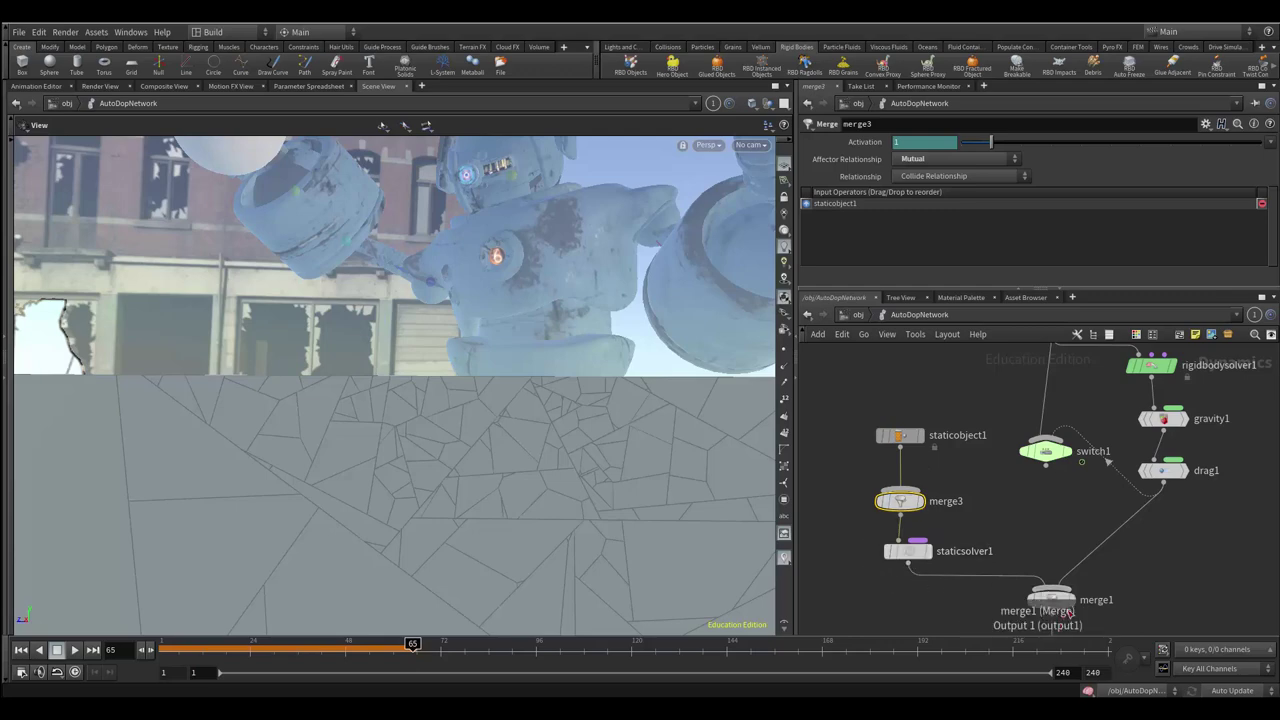
{"action": "middle_click_drag", "start_coordinate": [1114, 586], "coordinate": [1083, 540]}
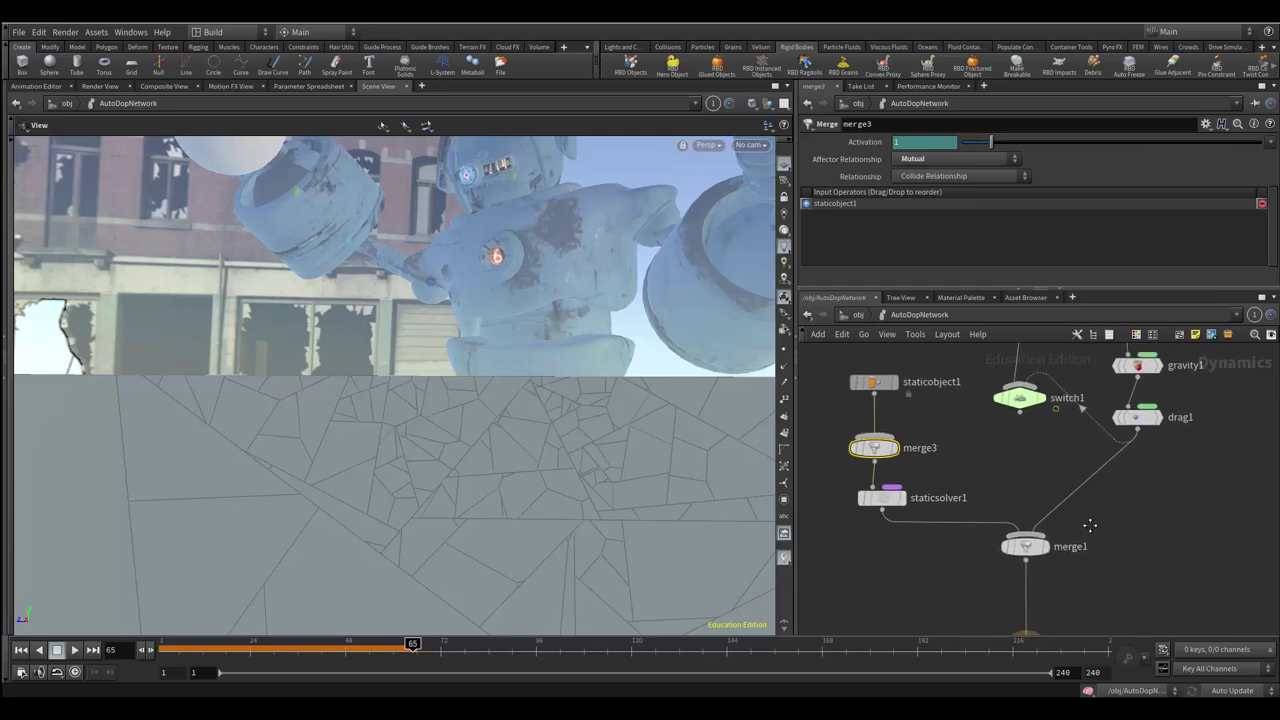
{"action": "left_click", "coordinate": [1019, 553]}
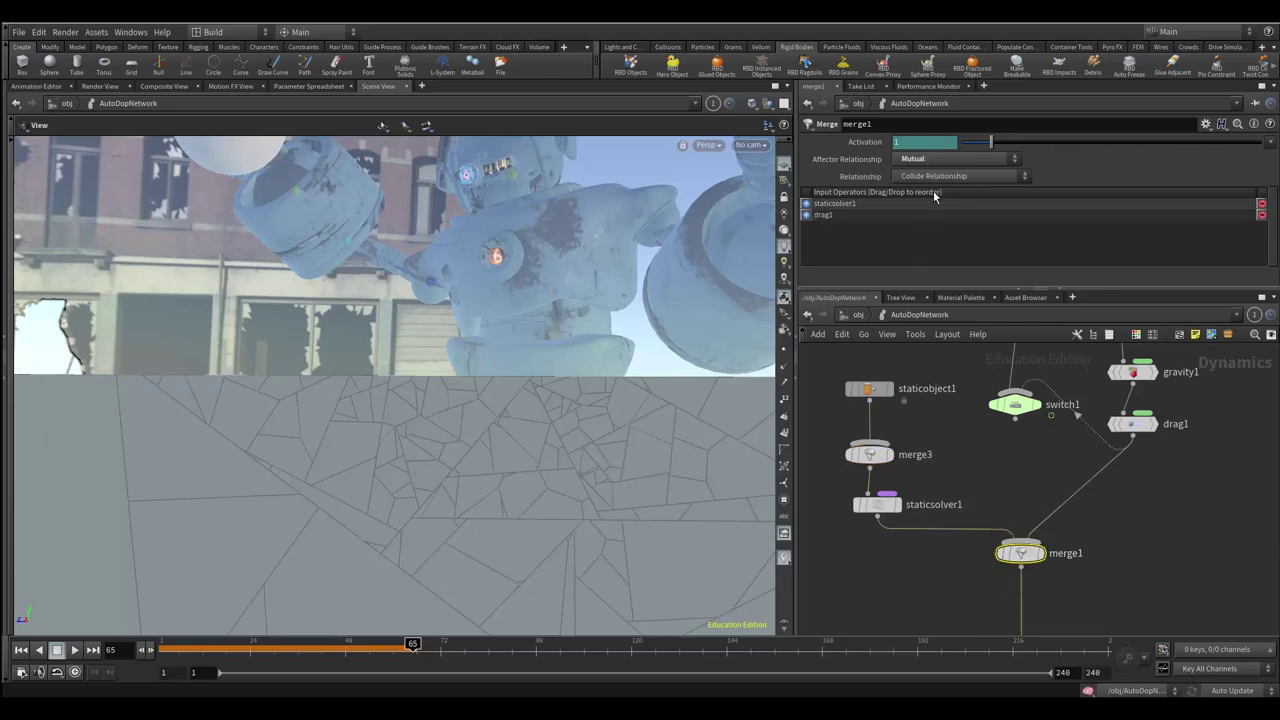
{"action": "left_click", "coordinate": [879, 508]}
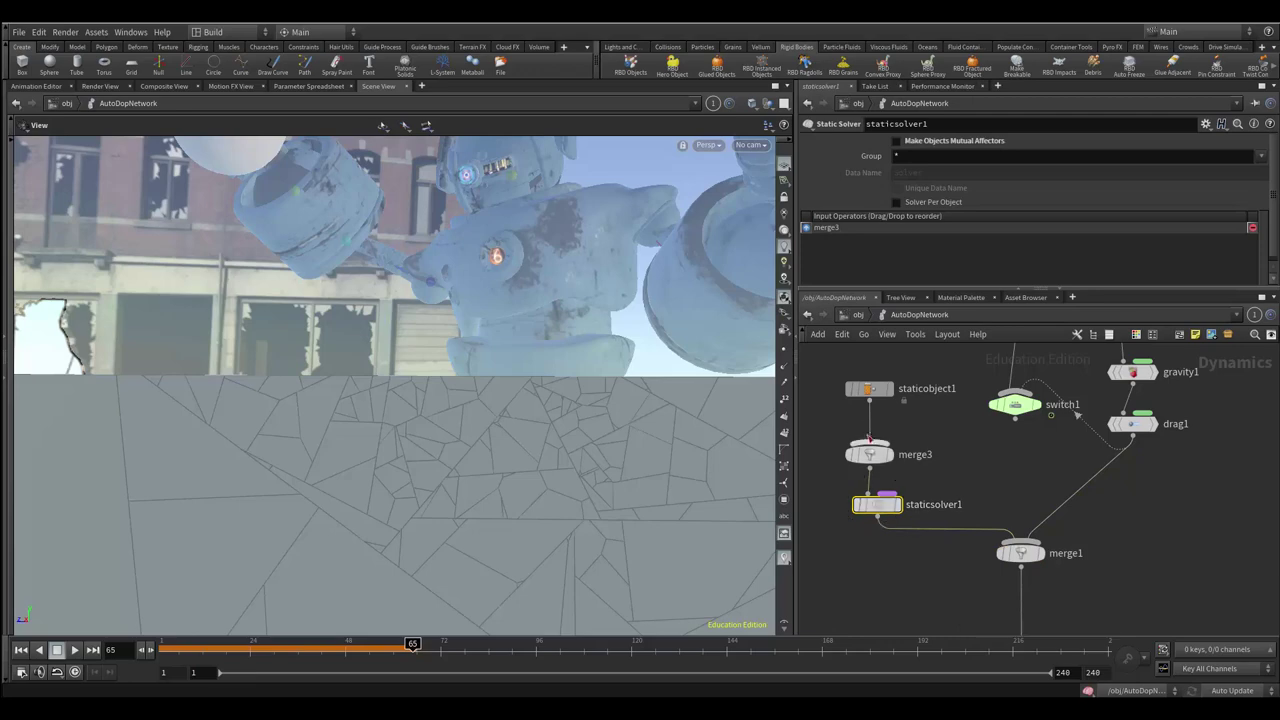
Step: Inspect rbdobject1's RBD object settings and orbit the 3D view to reframe the robot
{"action": "scroll", "coordinate": [984, 476], "scroll_direction": "down", "scroll_amount": 2}
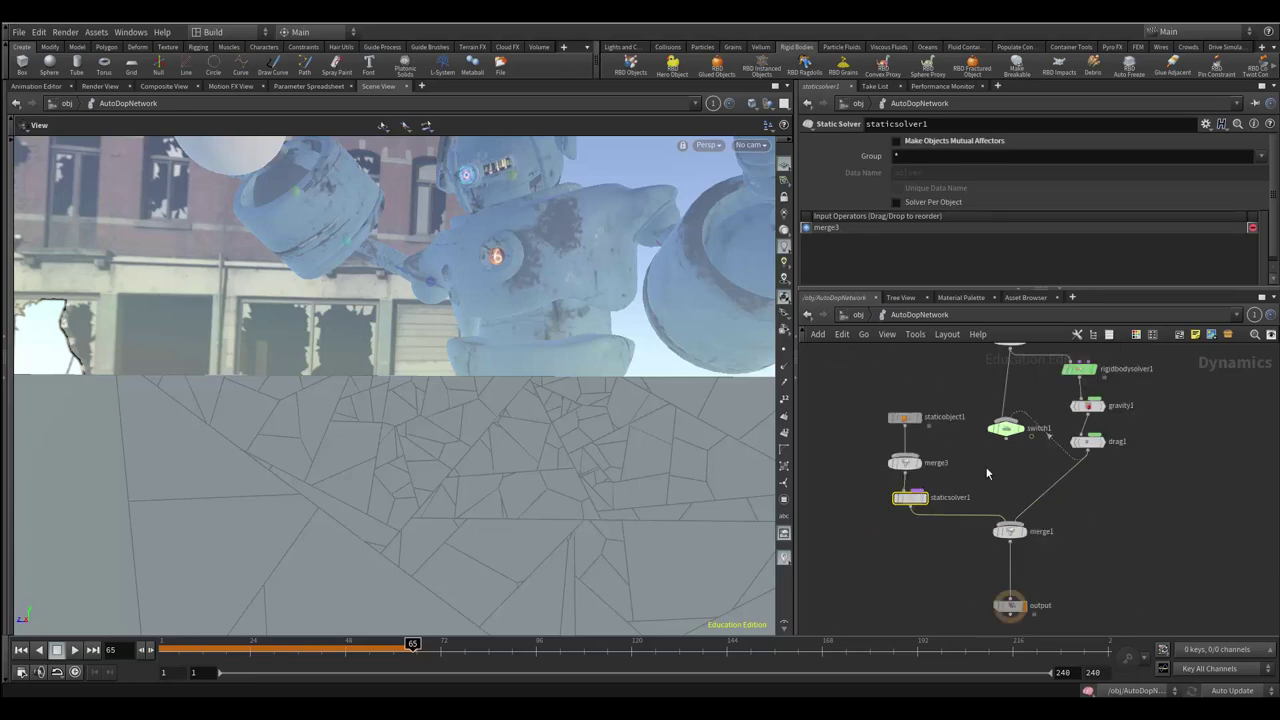
{"action": "scroll", "coordinate": [995, 520], "scroll_direction": "down", "scroll_amount": 2}
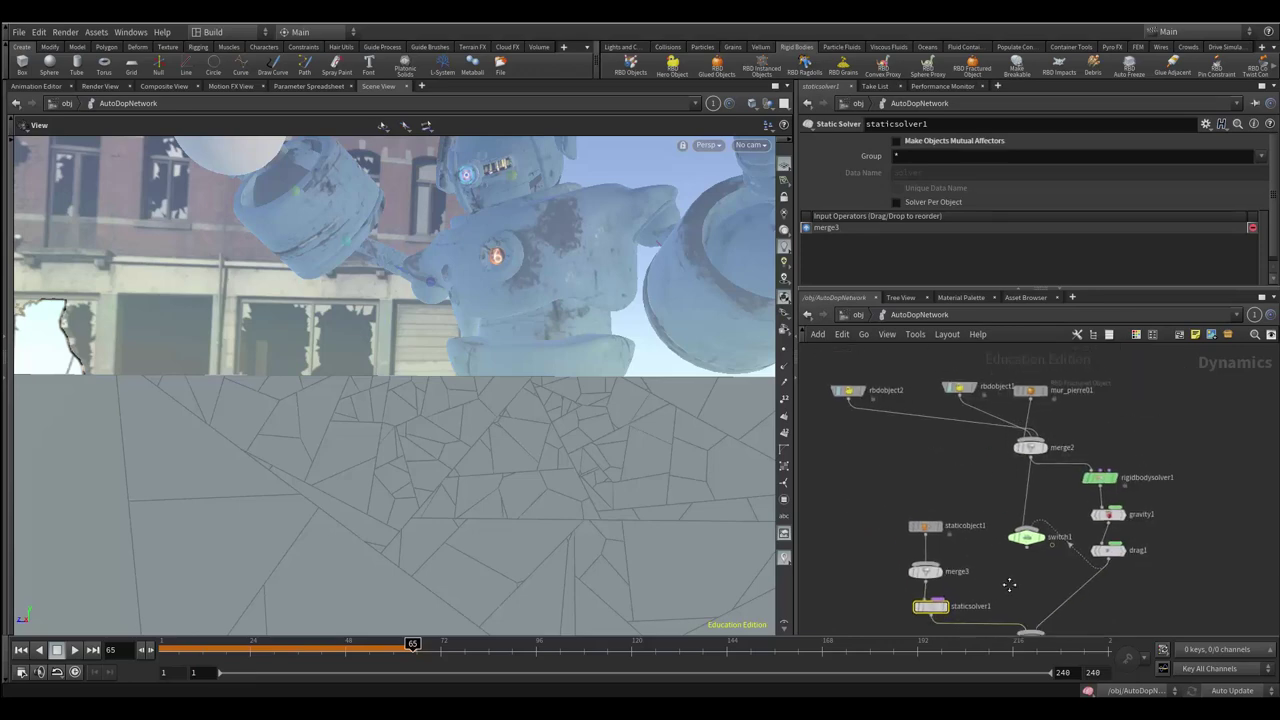
{"action": "left_click", "coordinate": [962, 378]}
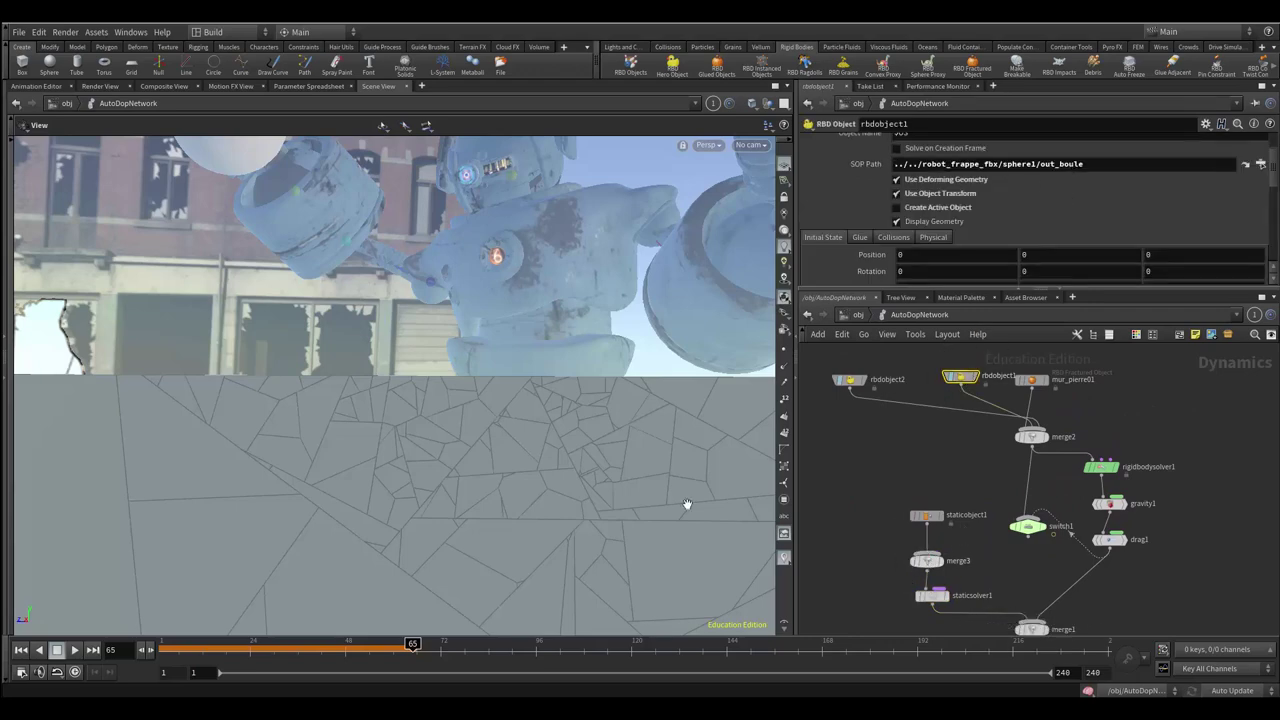
{"action": "mouse_move", "coordinate": [535, 477]}
{"action": "left_mouse_down"}
{"action": "mouse_move", "coordinate": [500, 580]}
{"action": "mouse_move", "coordinate": [531, 557]}
{"action": "mouse_move", "coordinate": [763, 533]}
{"action": "left_mouse_up"}
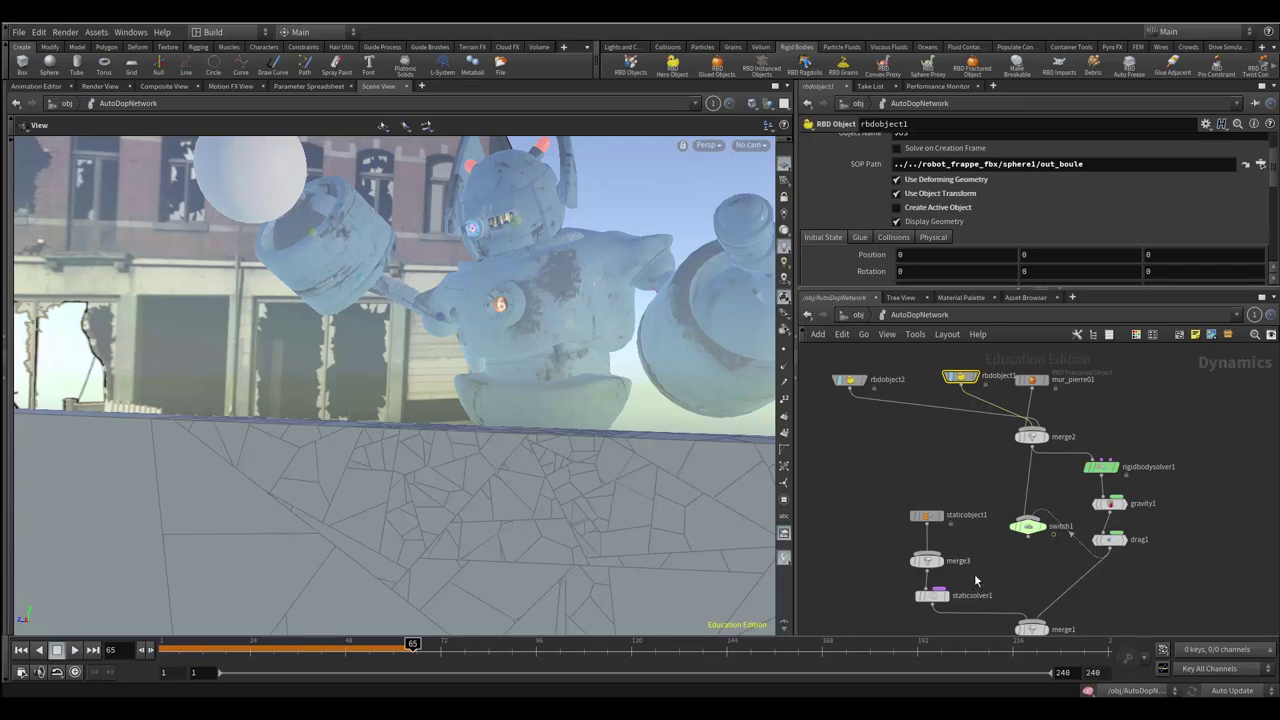
{"action": "middle_click_drag", "start_coordinate": [975, 580], "coordinate": [968, 529]}
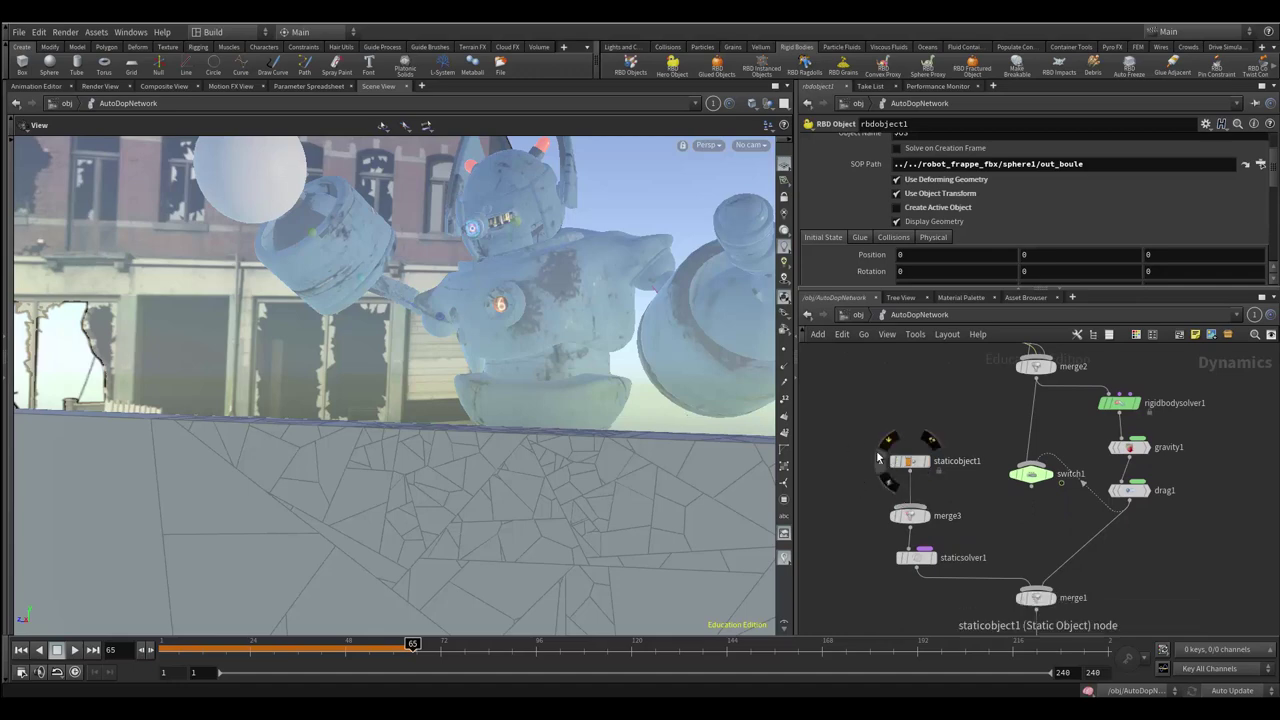
Step: Wire staticobject1 into merge3 and reconnect rbdobject1 into merge2, cancelling one loose wire
{"action": "left_click", "coordinate": [909, 504]}
{"action": "left_click_drag", "start_coordinate": [859, 438], "coordinate": [843, 453]}
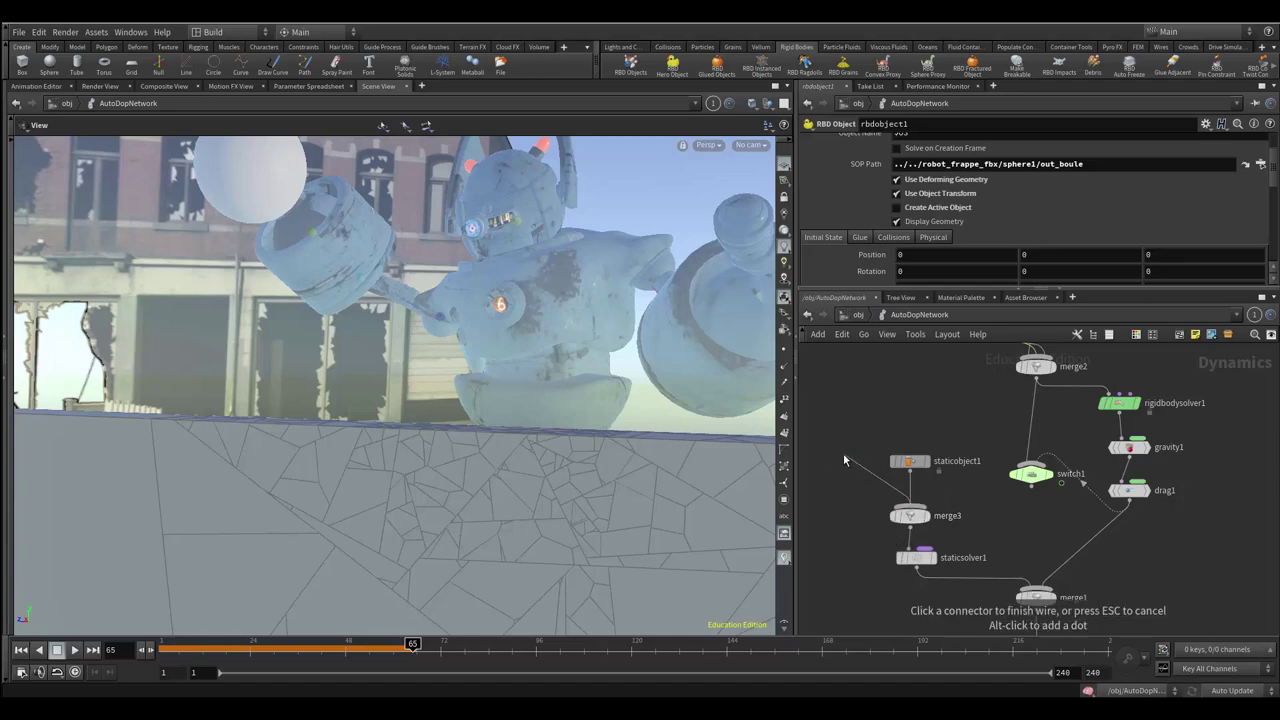
{"action": "key", "text": "Escape"}
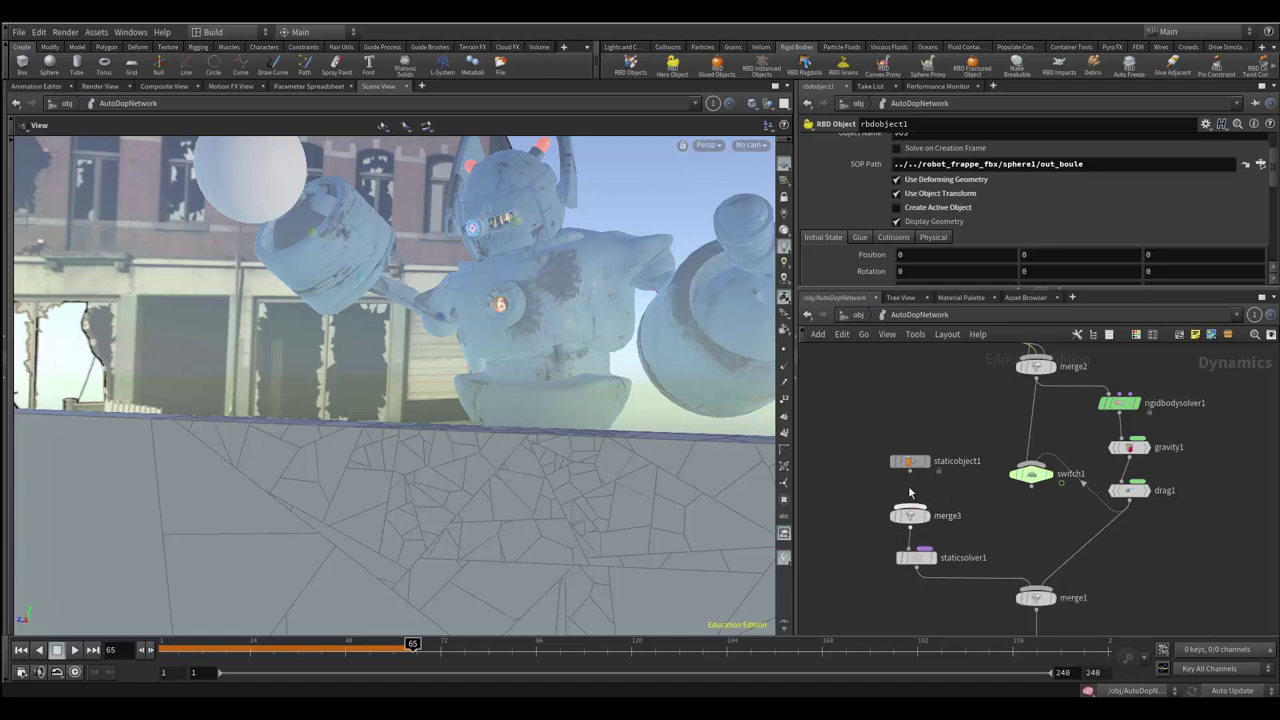
{"action": "left_click_drag", "start_coordinate": [910, 471], "coordinate": [910, 506]}
{"action": "middle_click_drag", "start_coordinate": [978, 513], "coordinate": [977, 594]}
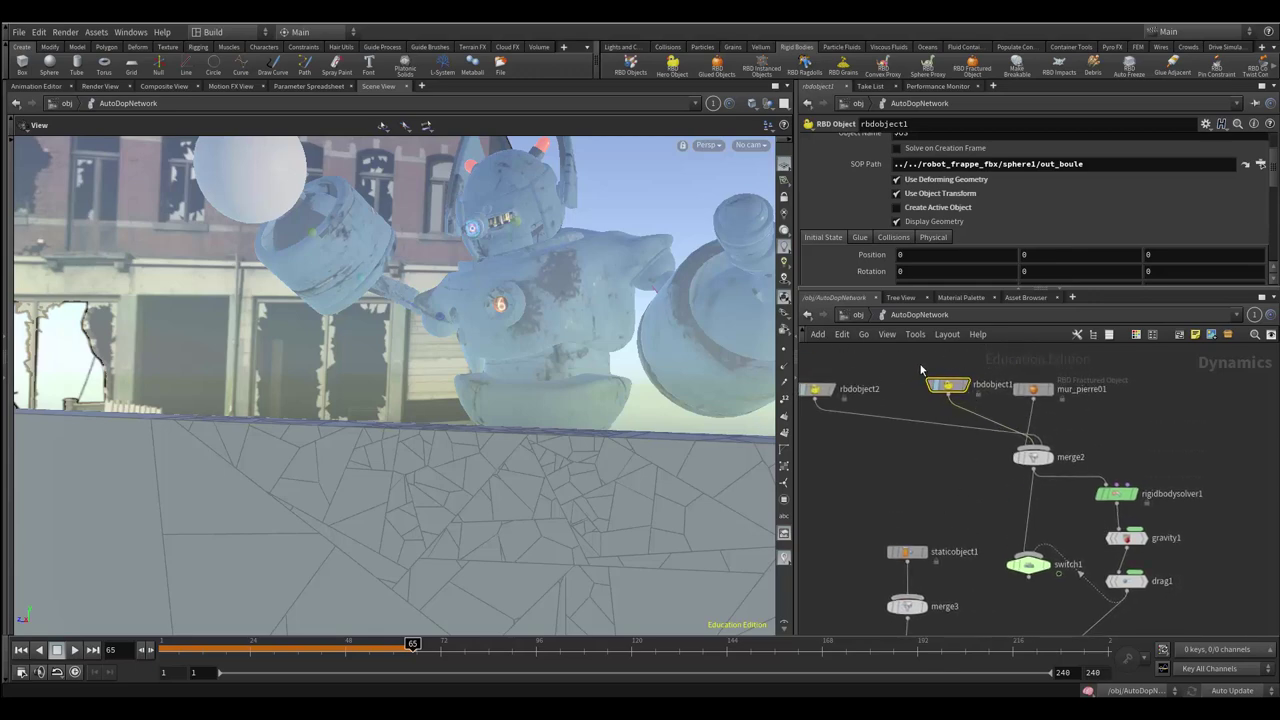
{"action": "left_click_drag", "start_coordinate": [947, 395], "coordinate": [1023, 458]}
Step: Bring staticsolver1, merge1 and rigidbodysolver1 into view and rewind the simulation to frame 3
{"action": "middle_click_drag", "start_coordinate": [964, 534], "coordinate": [943, 378]}
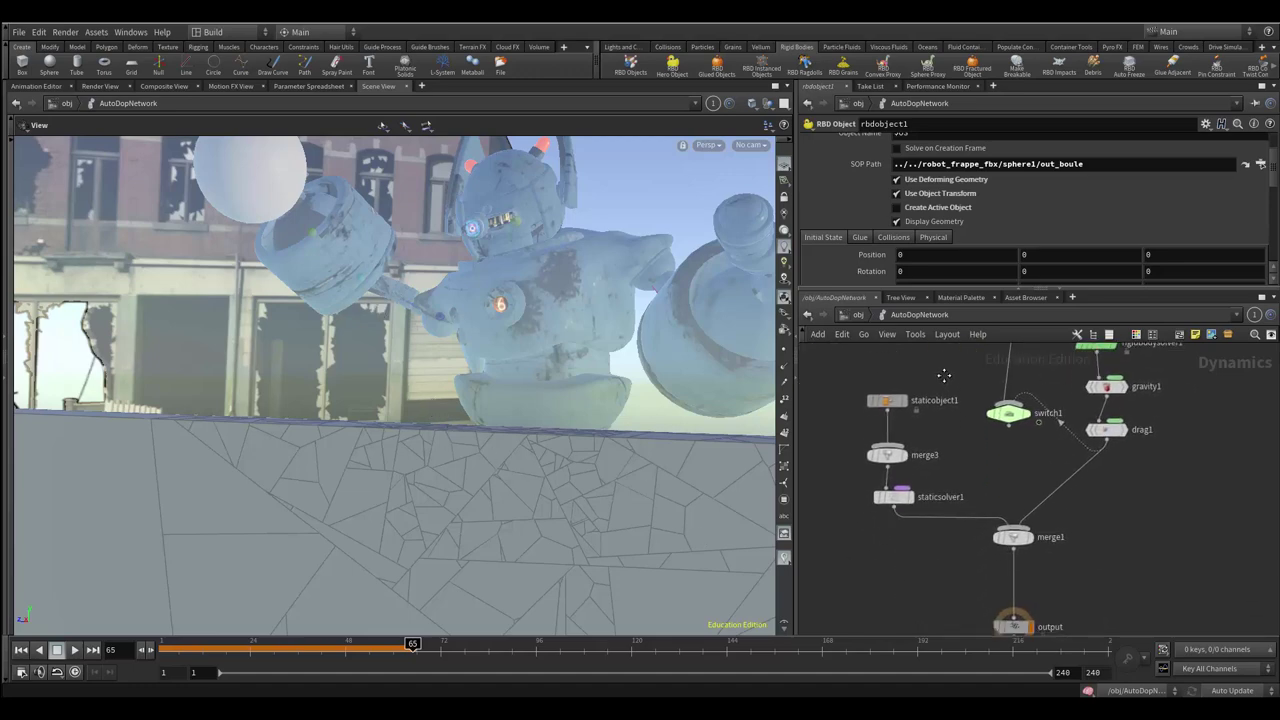
{"action": "middle_click_drag", "start_coordinate": [975, 451], "coordinate": [968, 464]}
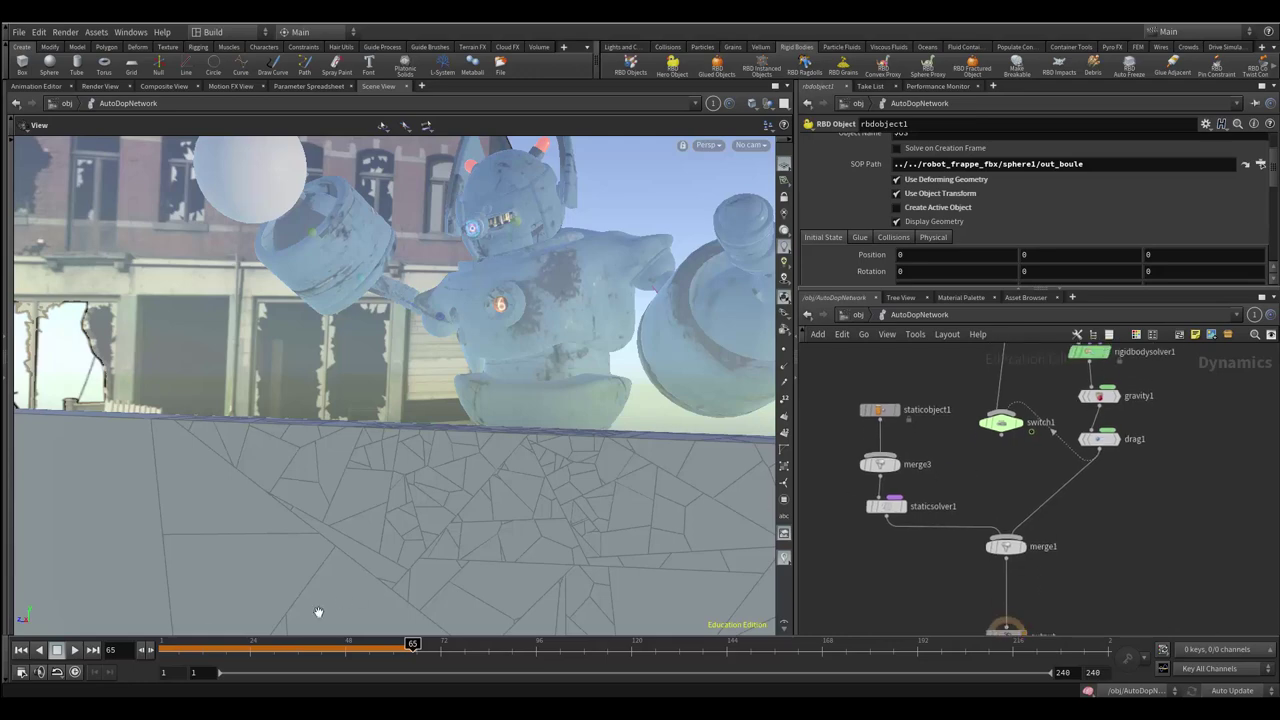
{"action": "left_click", "coordinate": [167, 648]}
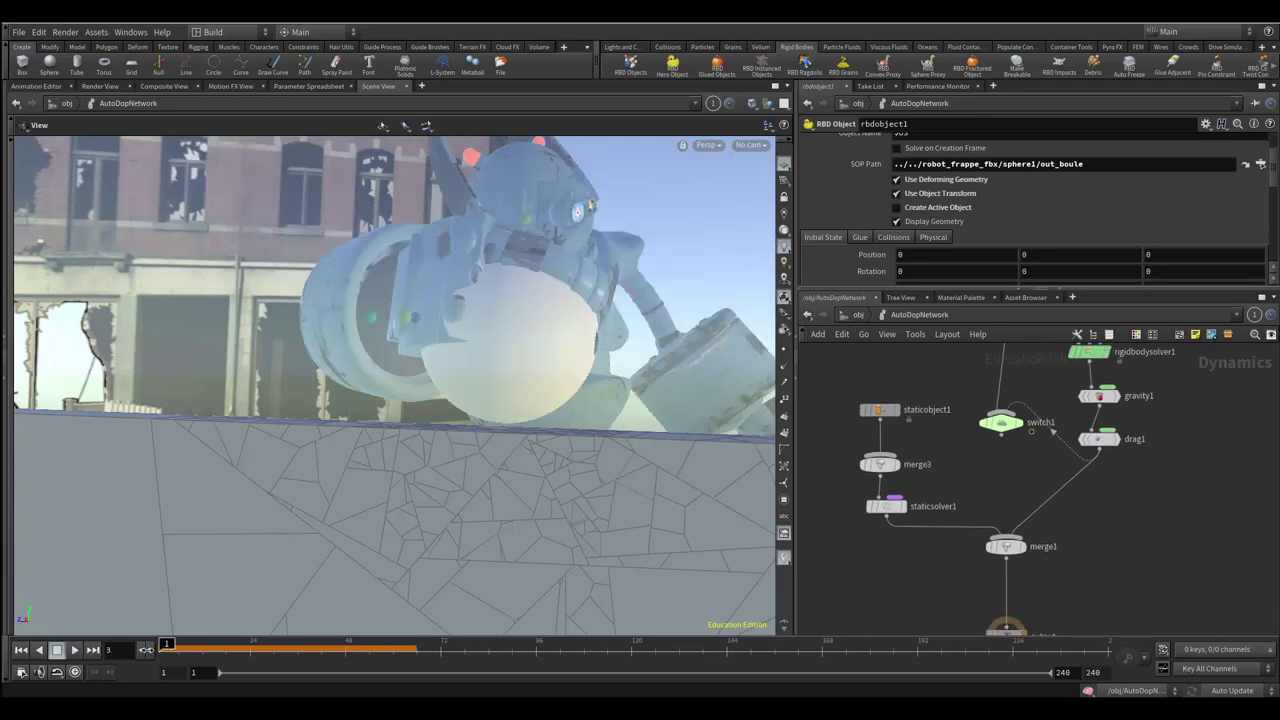
Step: Step back to frame 2, play the simulation forward, and orbit to inspect the shattered wall
{"action": "left_click", "coordinate": [141, 649]}
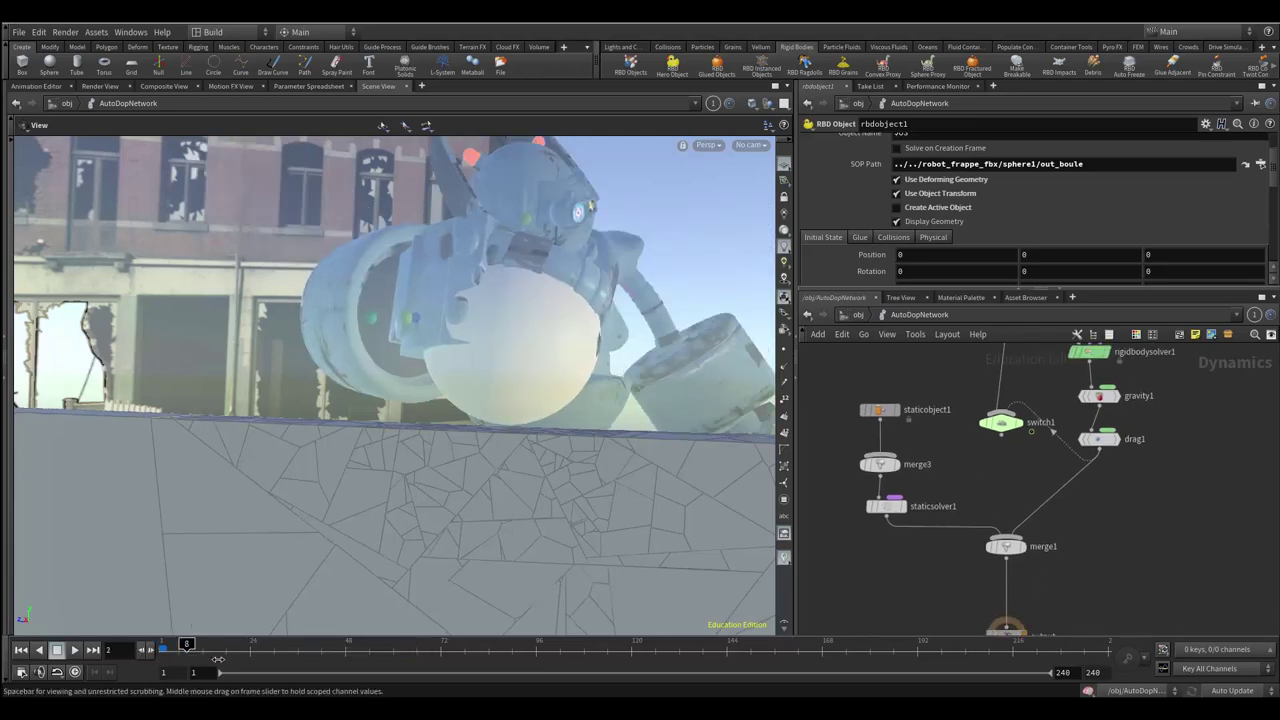
{"action": "left_click", "coordinate": [350, 651]}
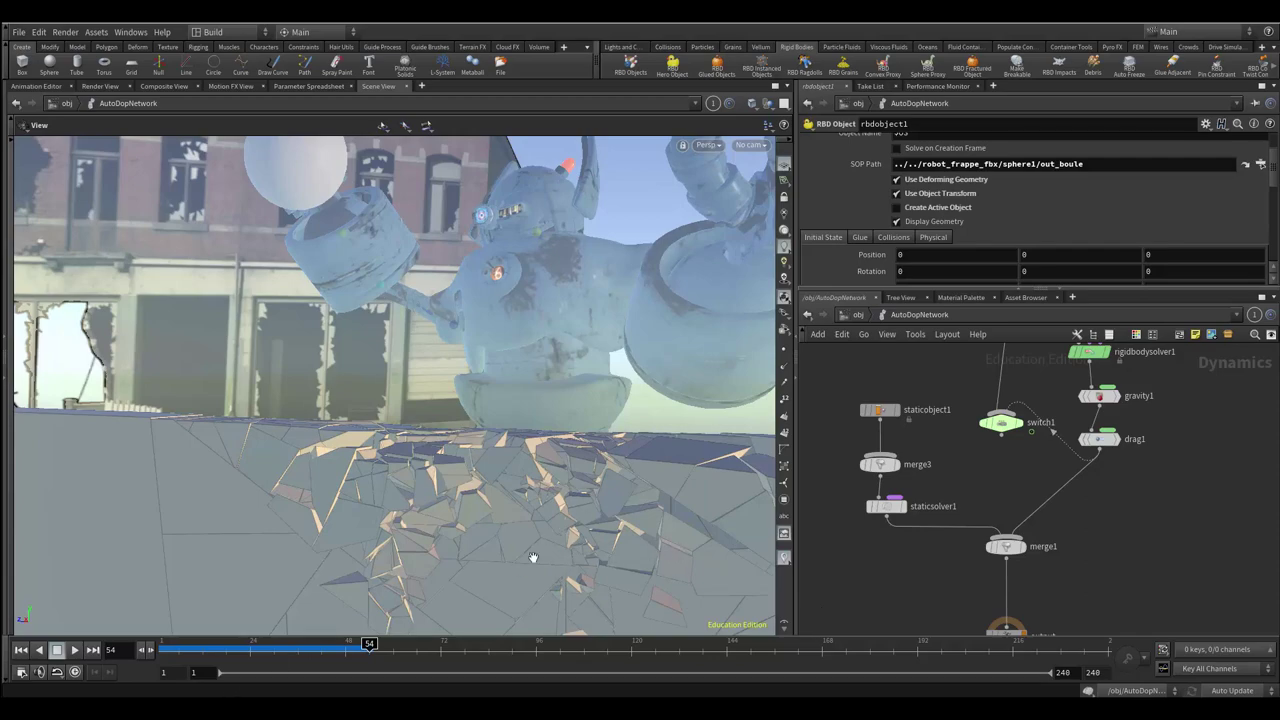
{"action": "mouse_move", "coordinate": [540, 553]}
{"action": "left_mouse_down"}
{"action": "mouse_move", "coordinate": [553, 512]}
{"action": "mouse_move", "coordinate": [497, 594]}
{"action": "left_mouse_up"}
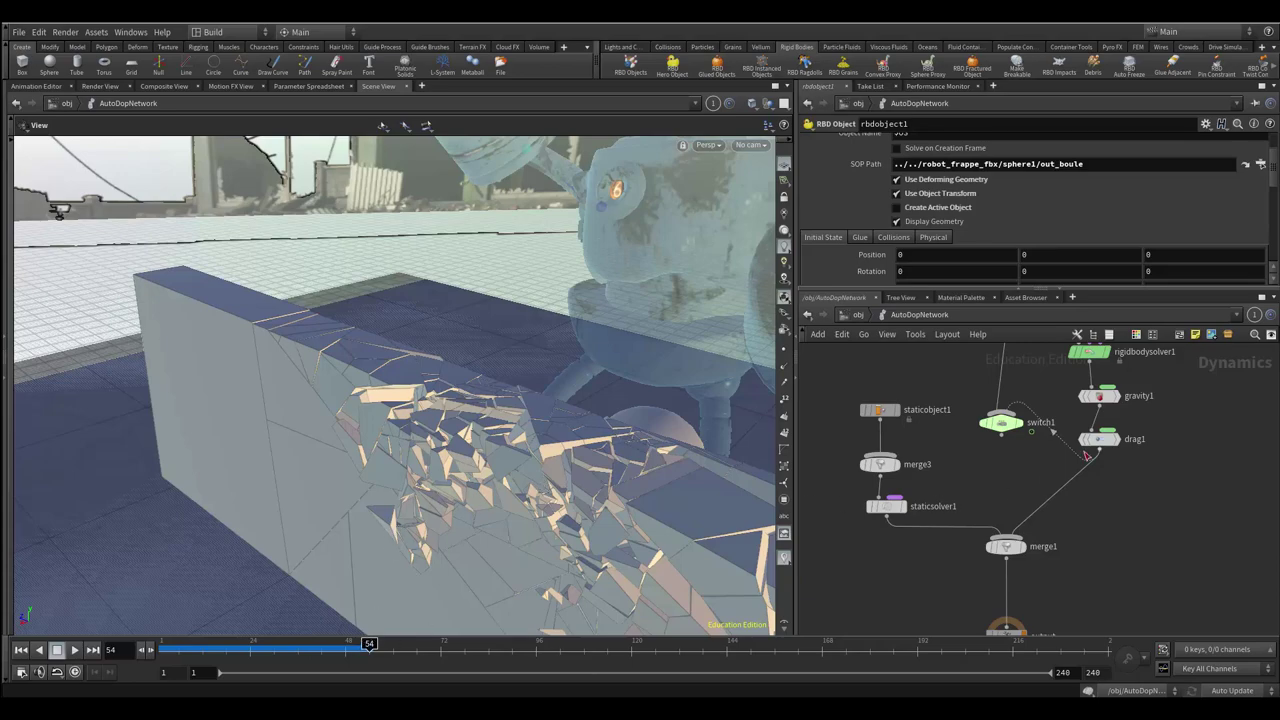
{"action": "mouse_move", "coordinate": [428, 590]}
{"action": "left_mouse_down"}
{"action": "mouse_move", "coordinate": [456, 482]}
{"action": "mouse_move", "coordinate": [512, 578]}
{"action": "mouse_move", "coordinate": [513, 564]}
{"action": "left_mouse_up"}
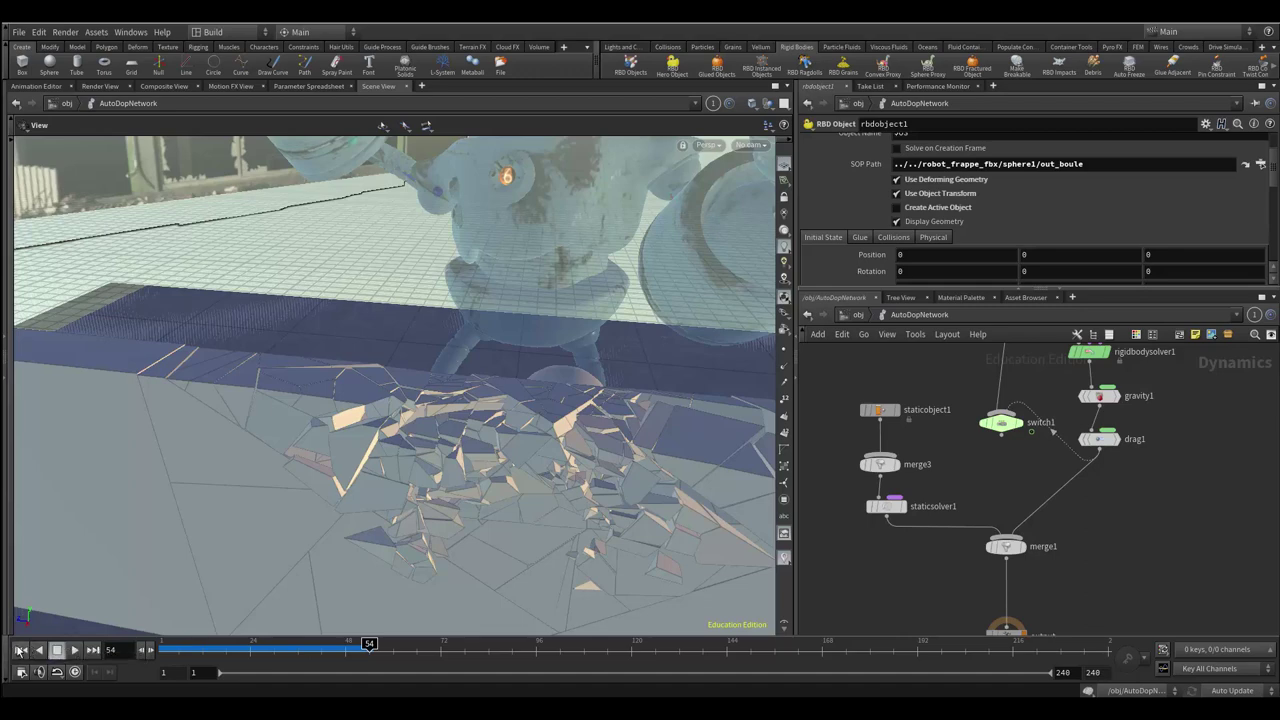
Step: Rewind to frame 1, level the view on the robot, and go up to the object level
{"action": "left_click", "coordinate": [20, 650]}
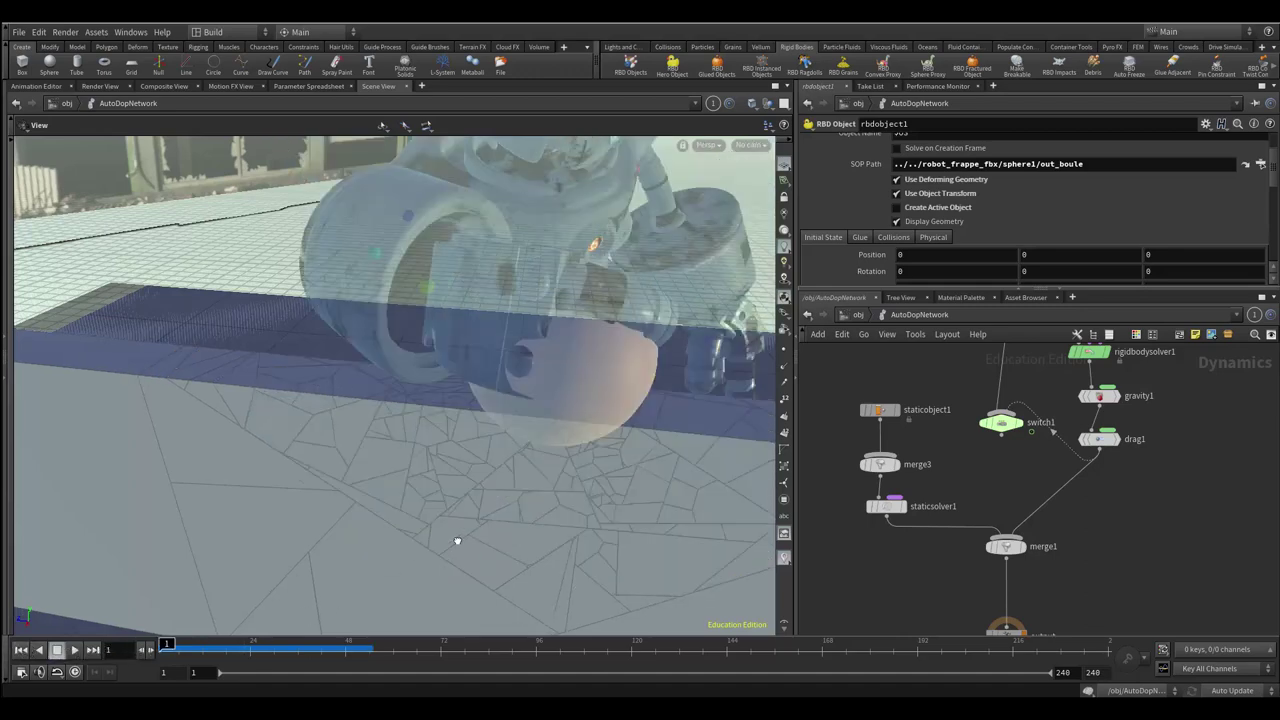
{"action": "mouse_move", "coordinate": [461, 538]}
{"action": "left_mouse_down", "text": "alt"}
{"action": "mouse_move", "coordinate": [443, 498]}
{"action": "mouse_move", "coordinate": [451, 506]}
{"action": "left_mouse_up", "text": "alt"}
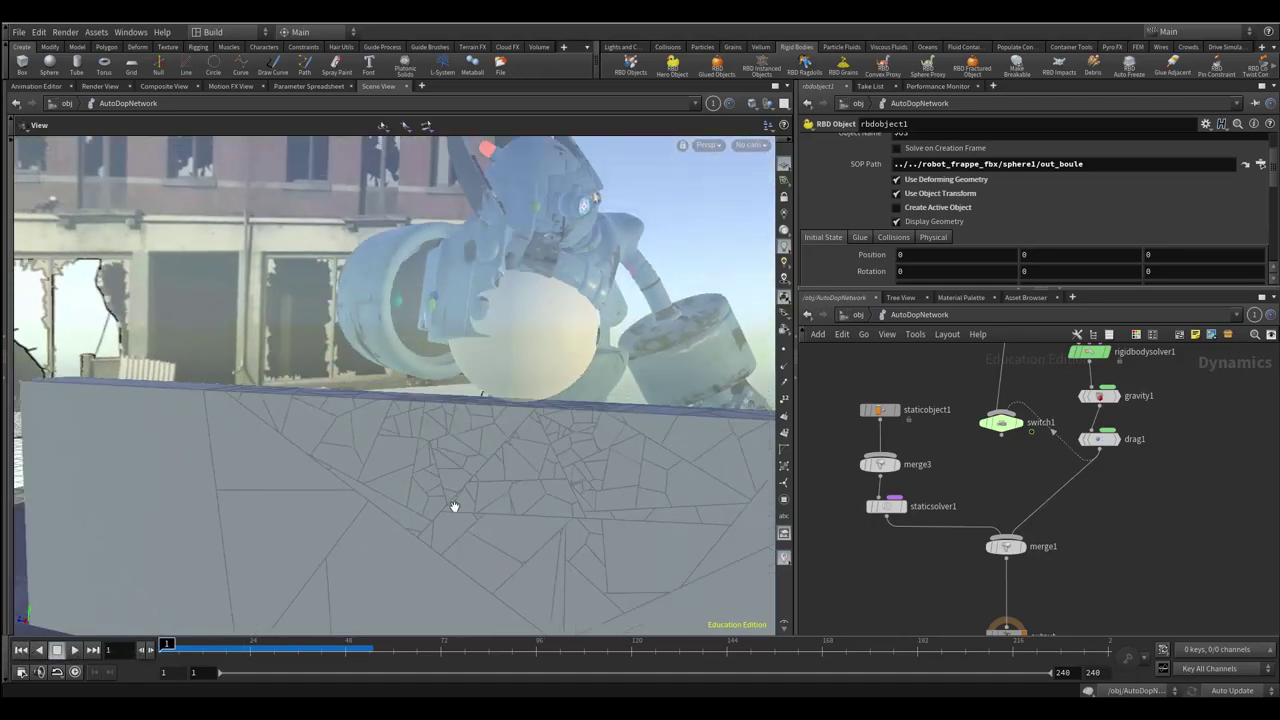
{"action": "left_click", "coordinate": [861, 319]}
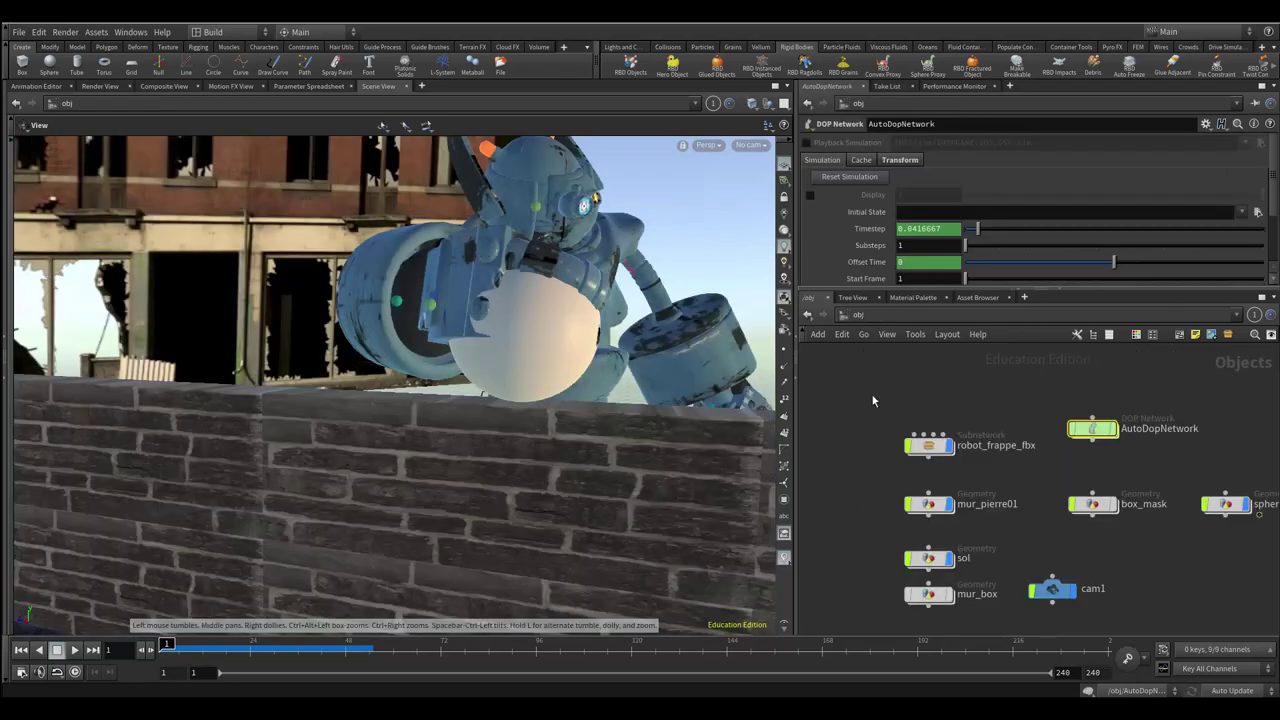
{"action": "mouse_move", "coordinate": [389, 511]}
{"action": "left_mouse_down", "text": "alt"}
{"action": "mouse_move", "coordinate": [523, 528]}
{"action": "mouse_move", "coordinate": [534, 549]}
{"action": "mouse_move", "coordinate": [498, 550]}
{"action": "left_mouse_up", "text": "alt"}
{"action": "left_click_drag", "start_coordinate": [421, 495], "coordinate": [280, 366]}
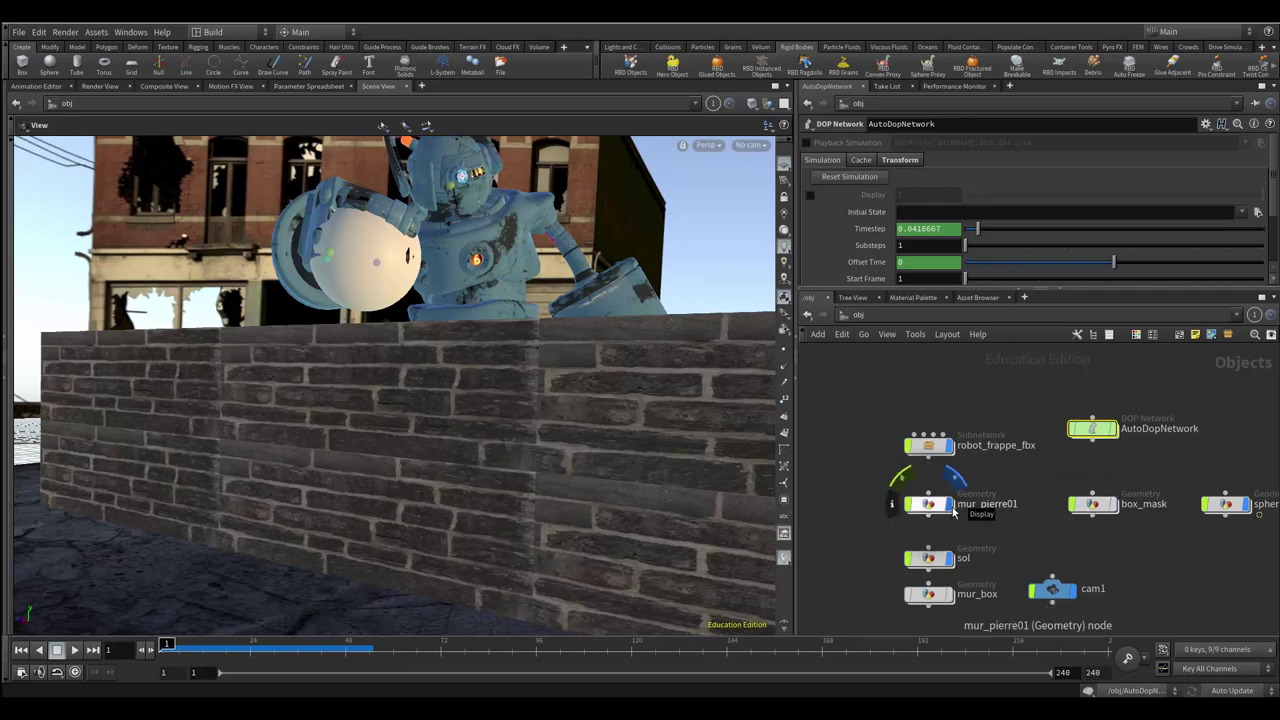
{"action": "mouse_move", "coordinate": [1093, 429]}
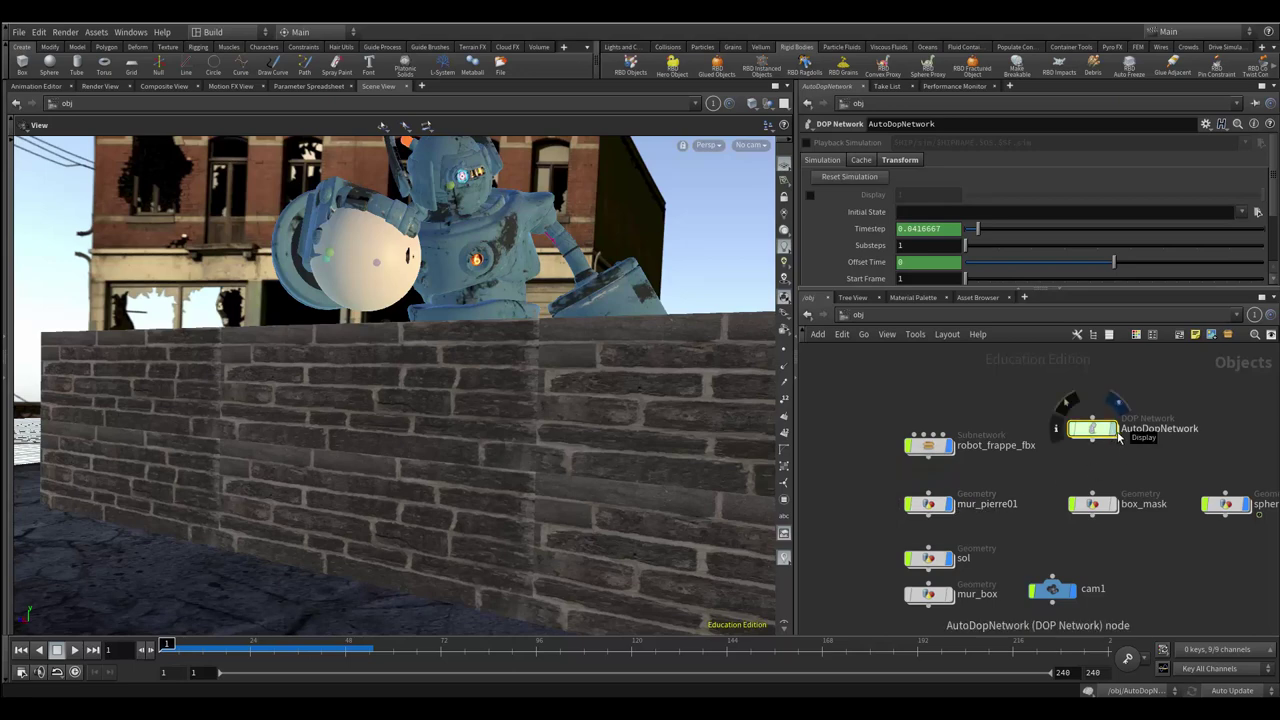
{"action": "left_click", "coordinate": [1118, 437]}
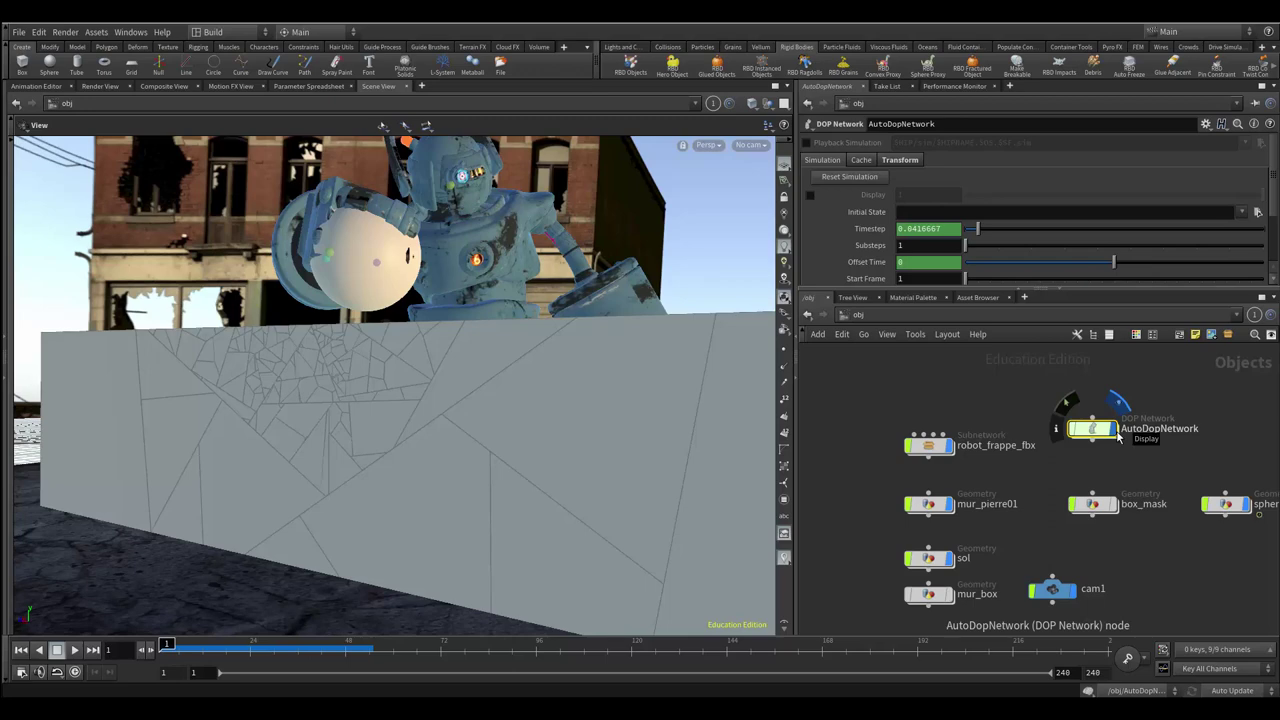
{"action": "left_click", "coordinate": [1118, 437]}
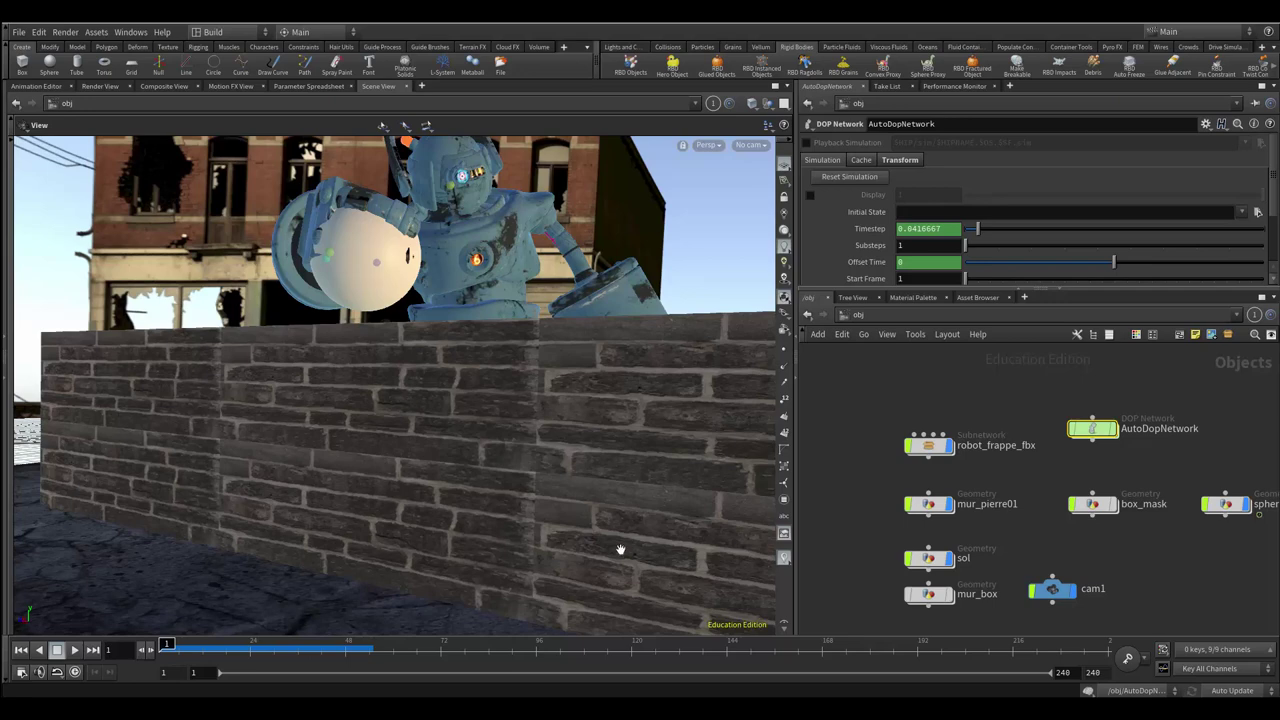
{"action": "double_click", "coordinate": [929, 505]}
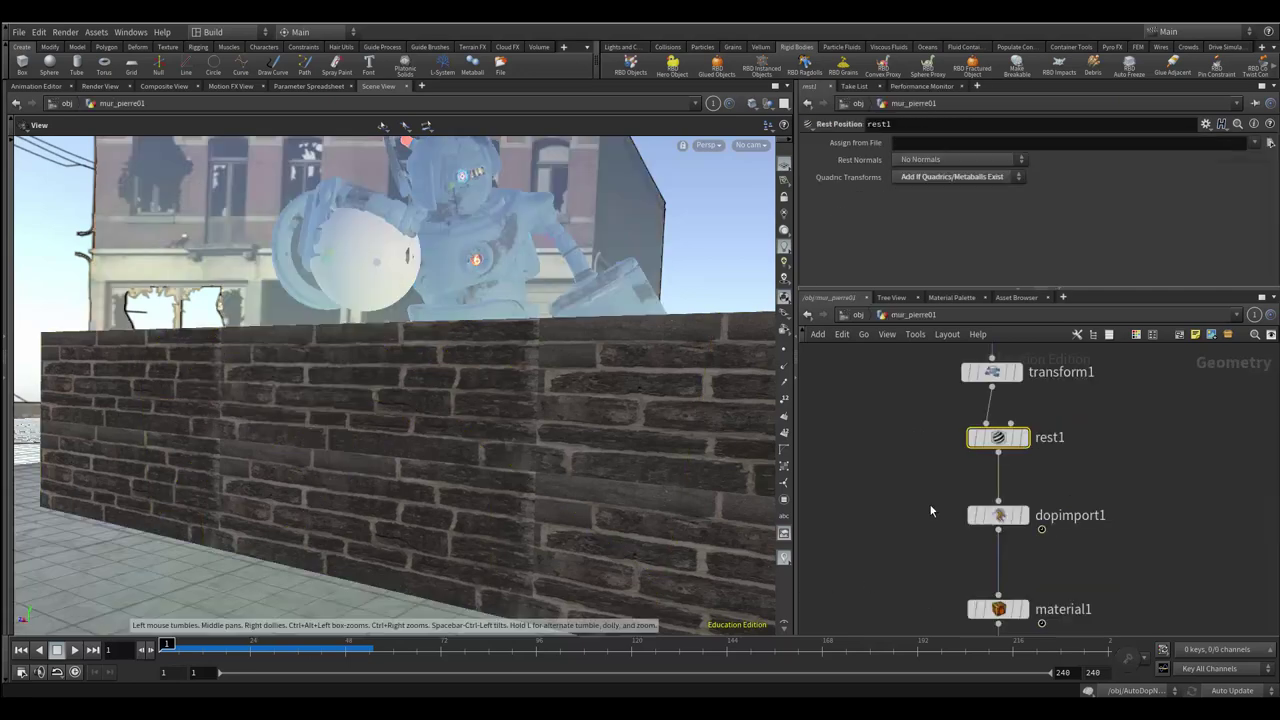
{"action": "left_click", "coordinate": [856, 316]}
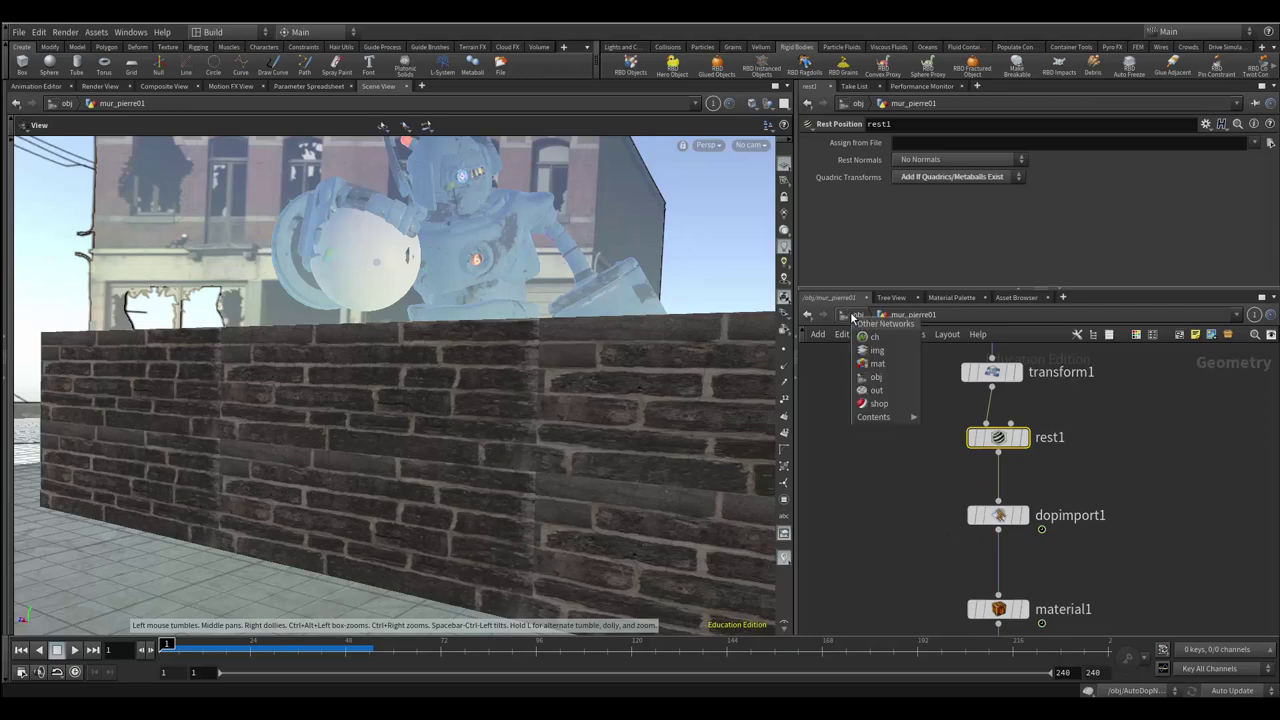
{"action": "key", "text": "Escape"}
{"action": "key", "text": "u"}
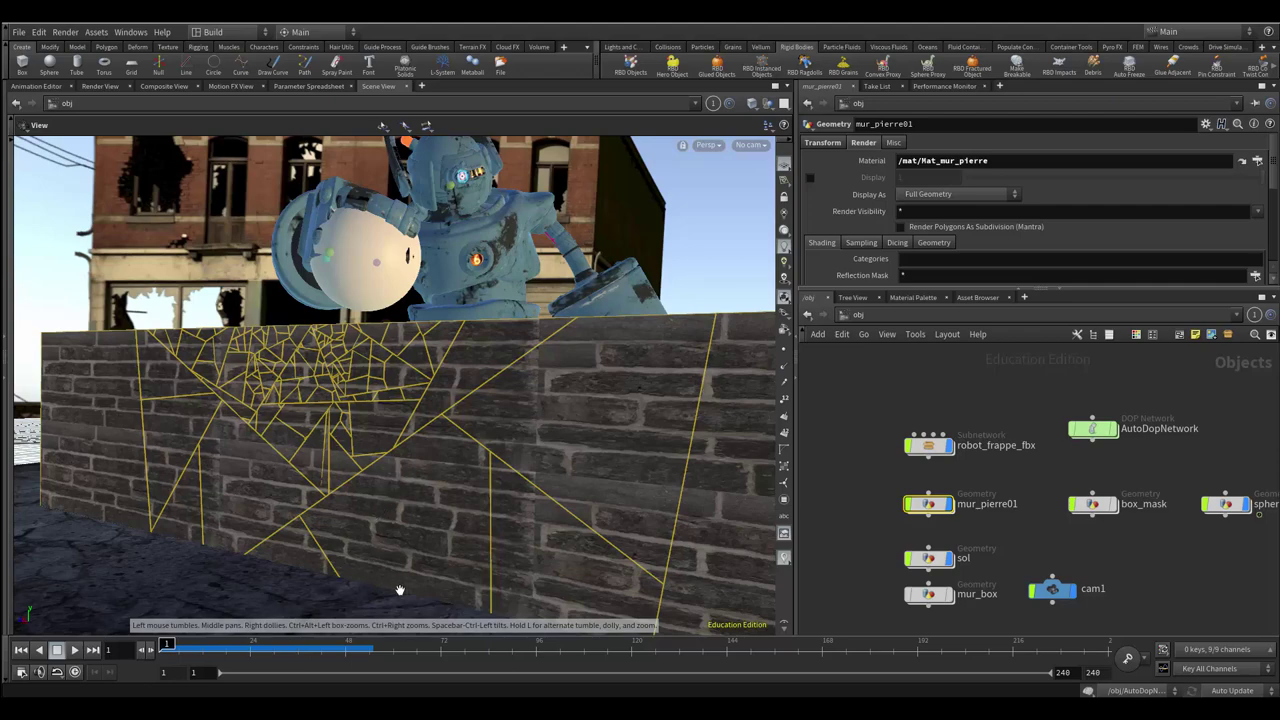
{"action": "left_click", "coordinate": [1095, 431]}
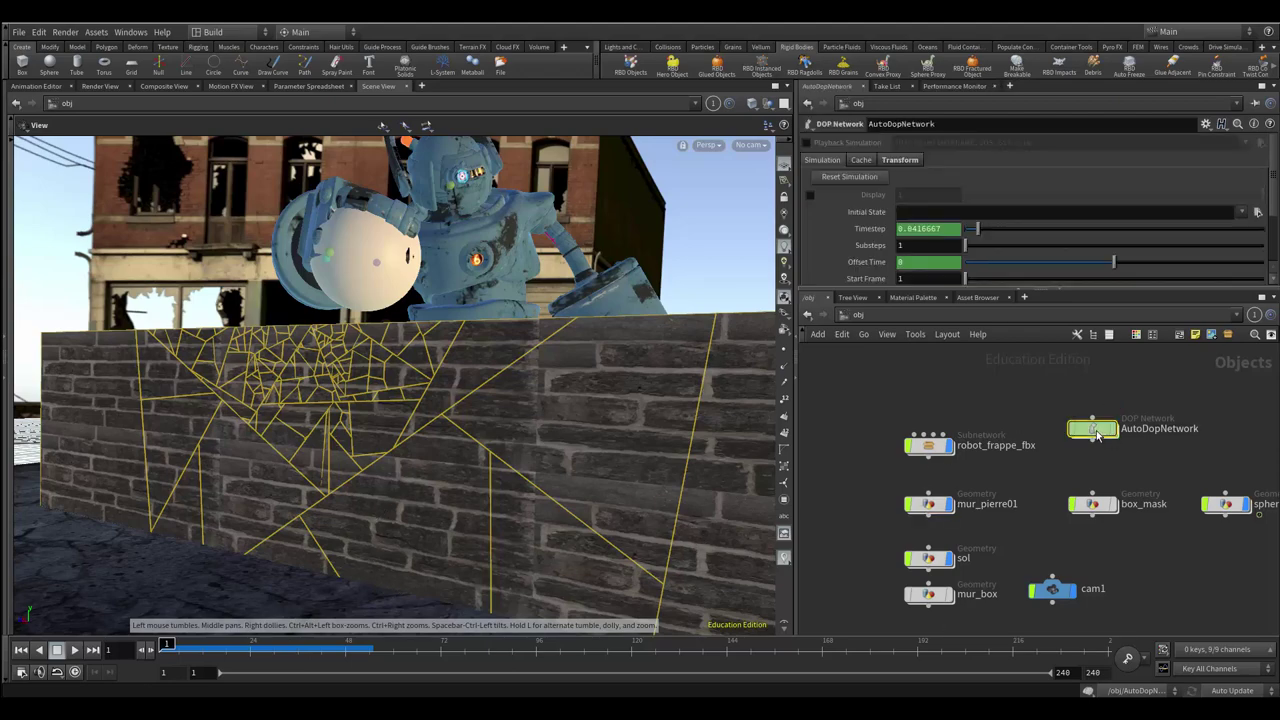
Step: Inside AutoDopNetwork, delete the drag1-to-merge1 wire and connect switch1's output into merge1
{"action": "double_click", "coordinate": [1097, 433]}
{"action": "middle_click_drag", "start_coordinate": [1011, 477], "coordinate": [973, 575]}
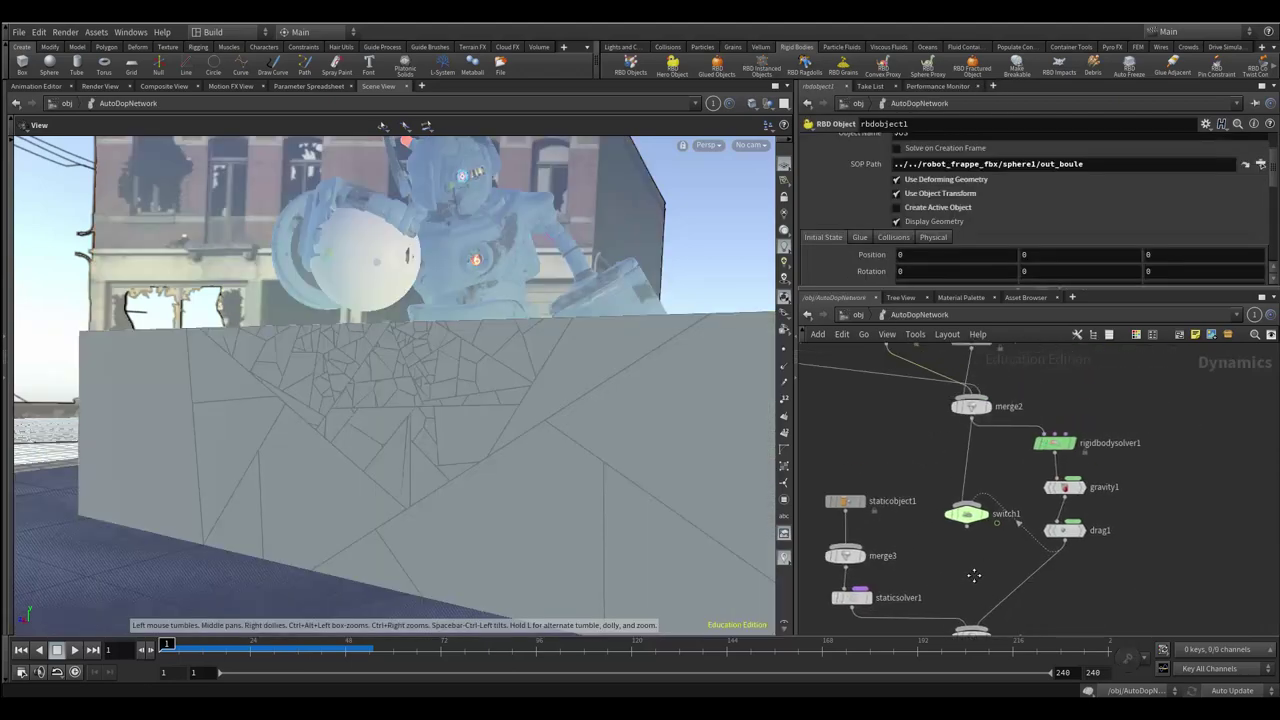
{"action": "mouse_move", "coordinate": [973, 524]}
{"action": "left_mouse_down"}
{"action": "mouse_move", "coordinate": [973, 540]}
{"action": "mouse_move", "coordinate": [976, 528]}
{"action": "left_mouse_up"}
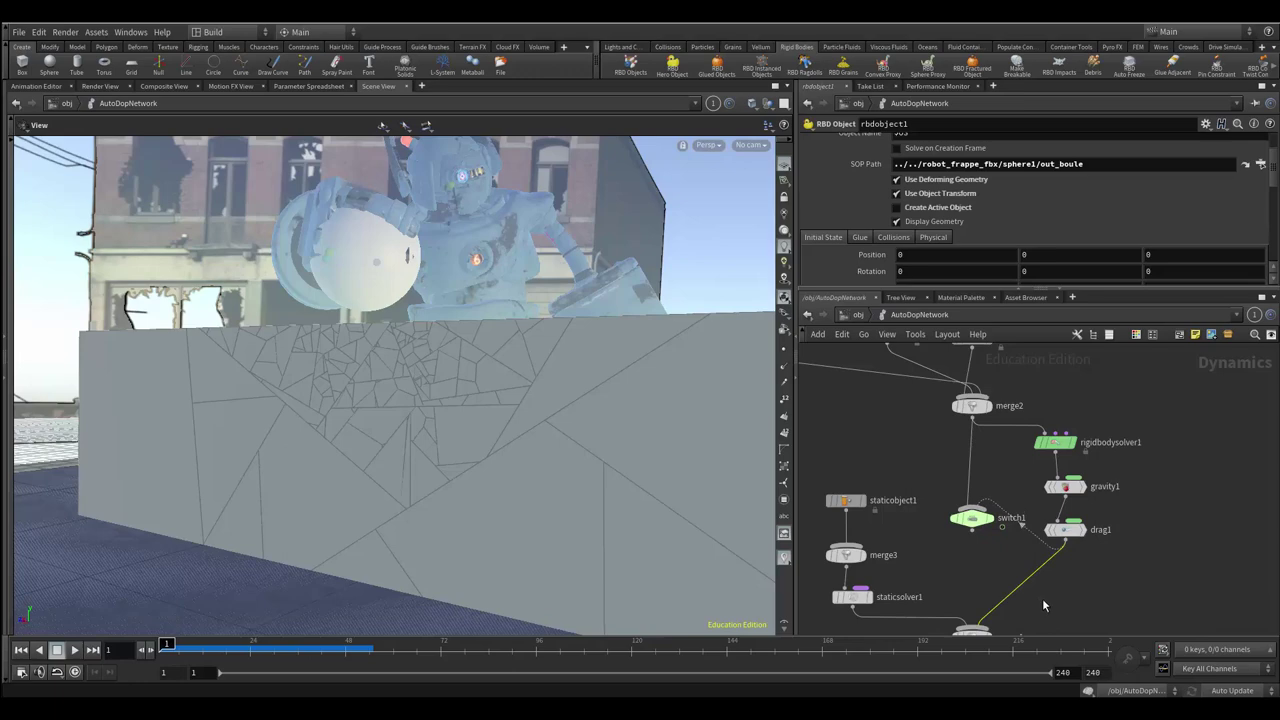
{"action": "key", "text": "Delete"}
{"action": "middle_click_drag", "start_coordinate": [1029, 601], "coordinate": [1017, 549]}
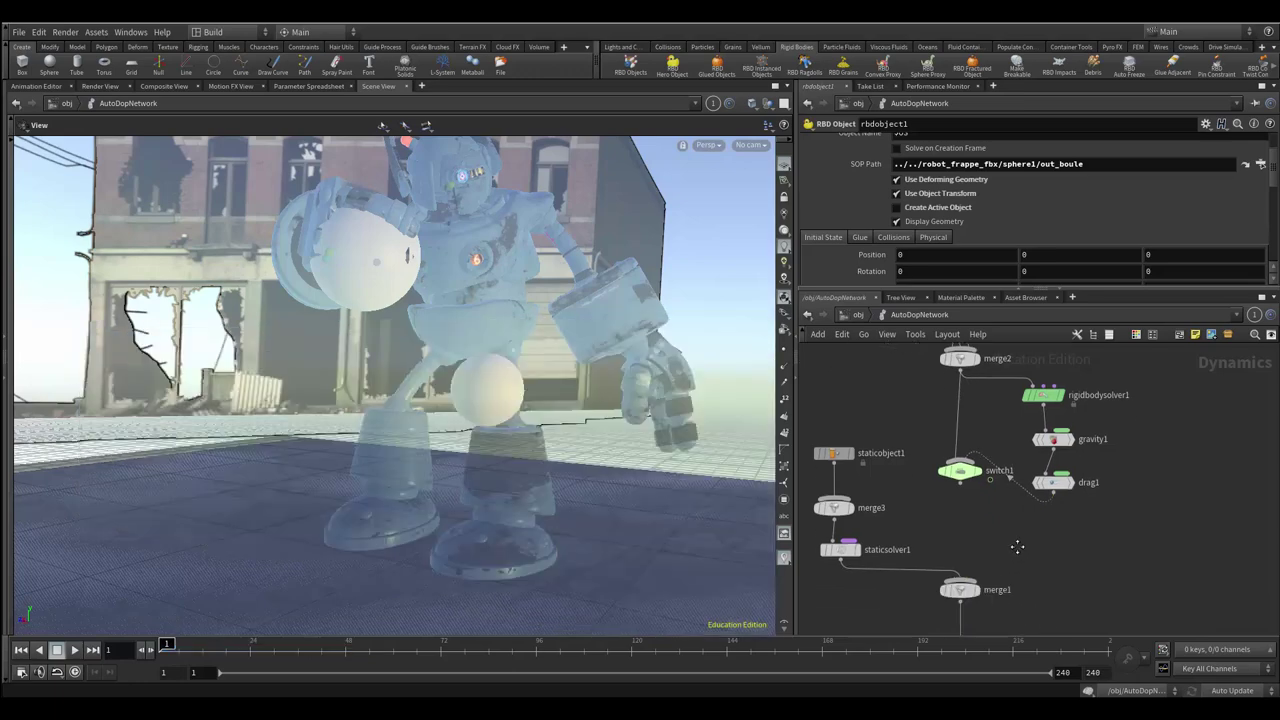
{"action": "left_click_drag", "start_coordinate": [960, 478], "coordinate": [962, 576]}
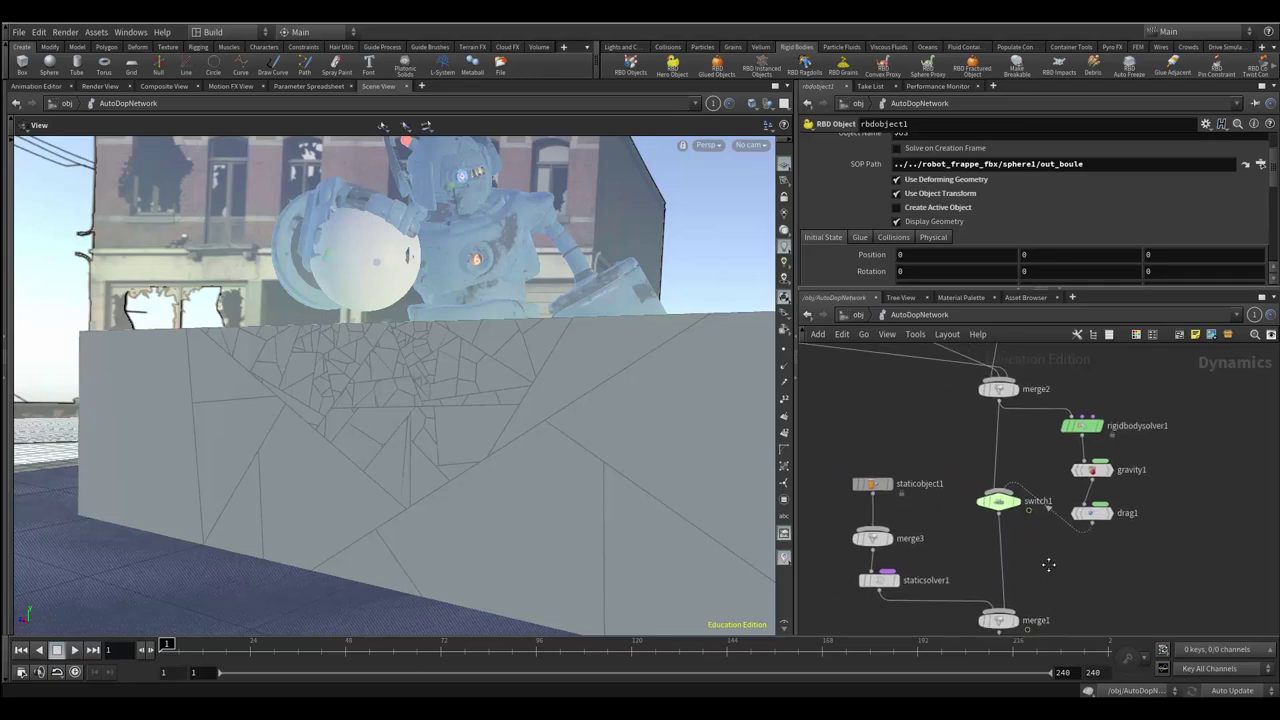
Step: Tidy the layout, nudging switch1 lower and shifting the solver, gravity and drag nodes up-right
{"action": "middle_click_drag", "start_coordinate": [1004, 523], "coordinate": [1027, 559]}
{"action": "left_click_drag", "start_coordinate": [987, 512], "coordinate": [991, 538]}
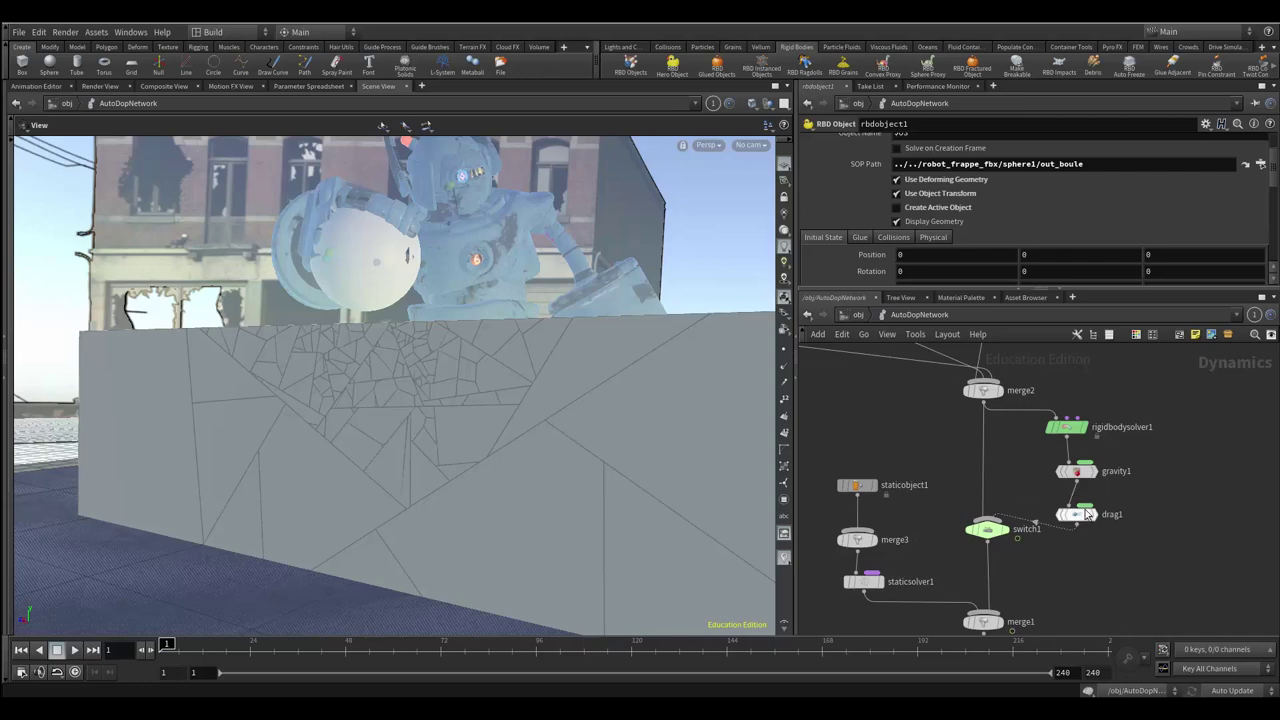
{"action": "middle_click_drag", "start_coordinate": [997, 478], "coordinate": [945, 484]}
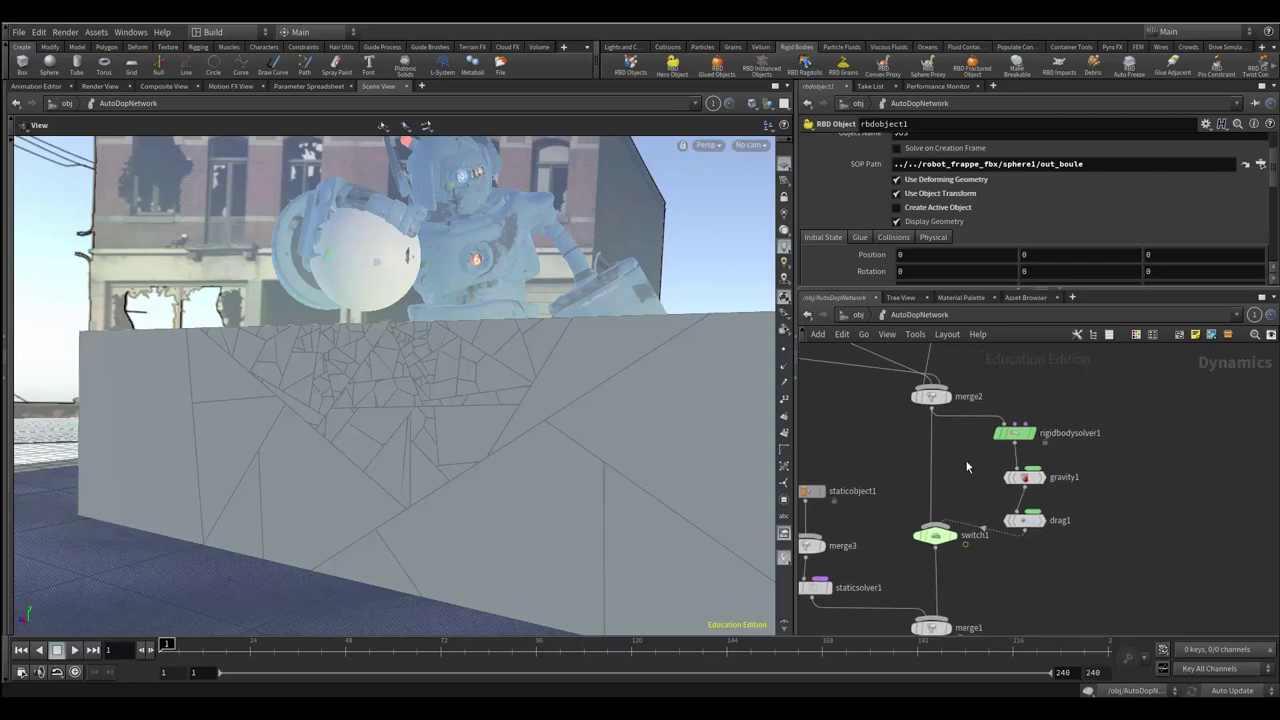
{"action": "left_click_drag", "start_coordinate": [989, 403], "coordinate": [1120, 545]}
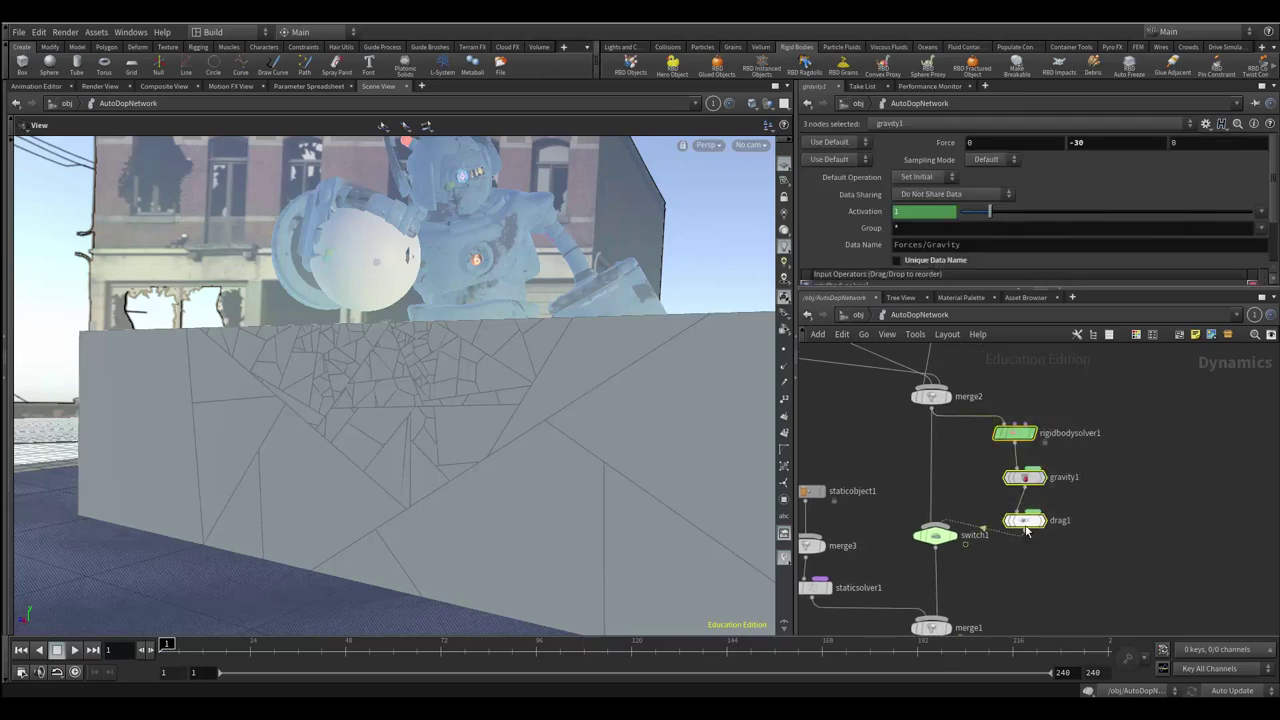
{"action": "left_click_drag", "start_coordinate": [1028, 525], "coordinate": [1040, 515]}
{"action": "middle_click_drag", "start_coordinate": [949, 443], "coordinate": [986, 525]}
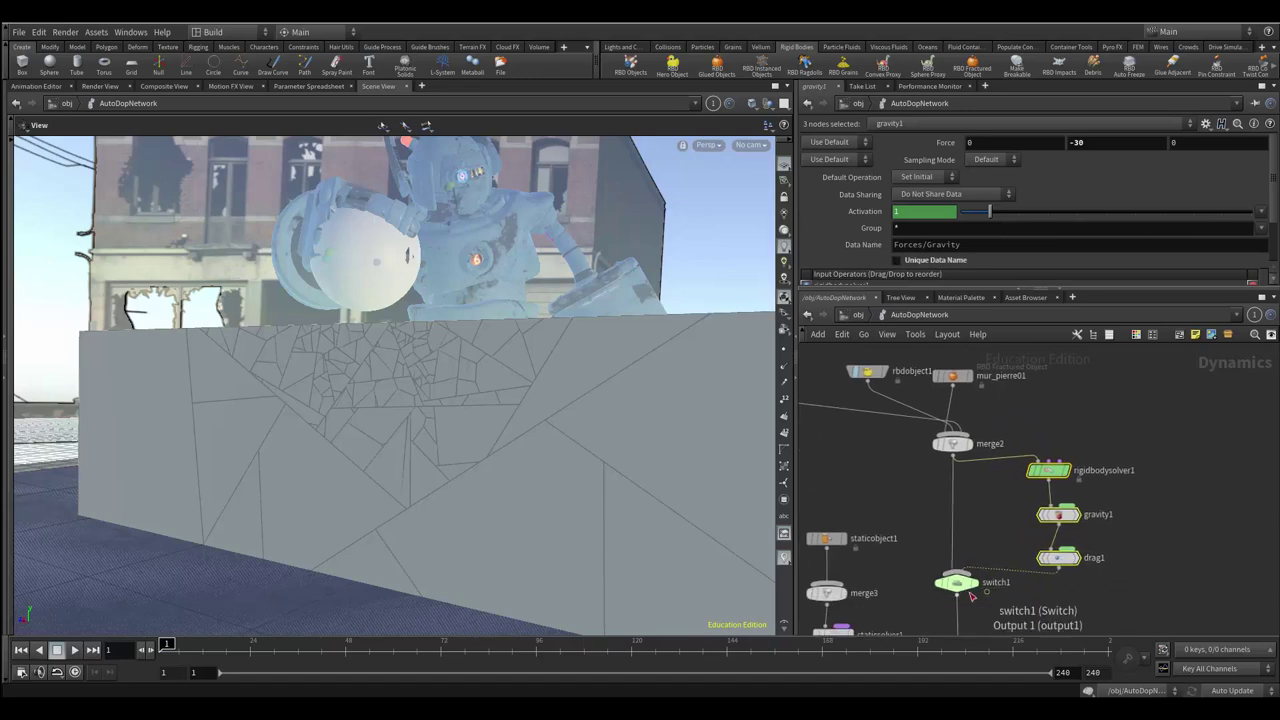
{"action": "middle_click_drag", "start_coordinate": [987, 590], "coordinate": [995, 520]}
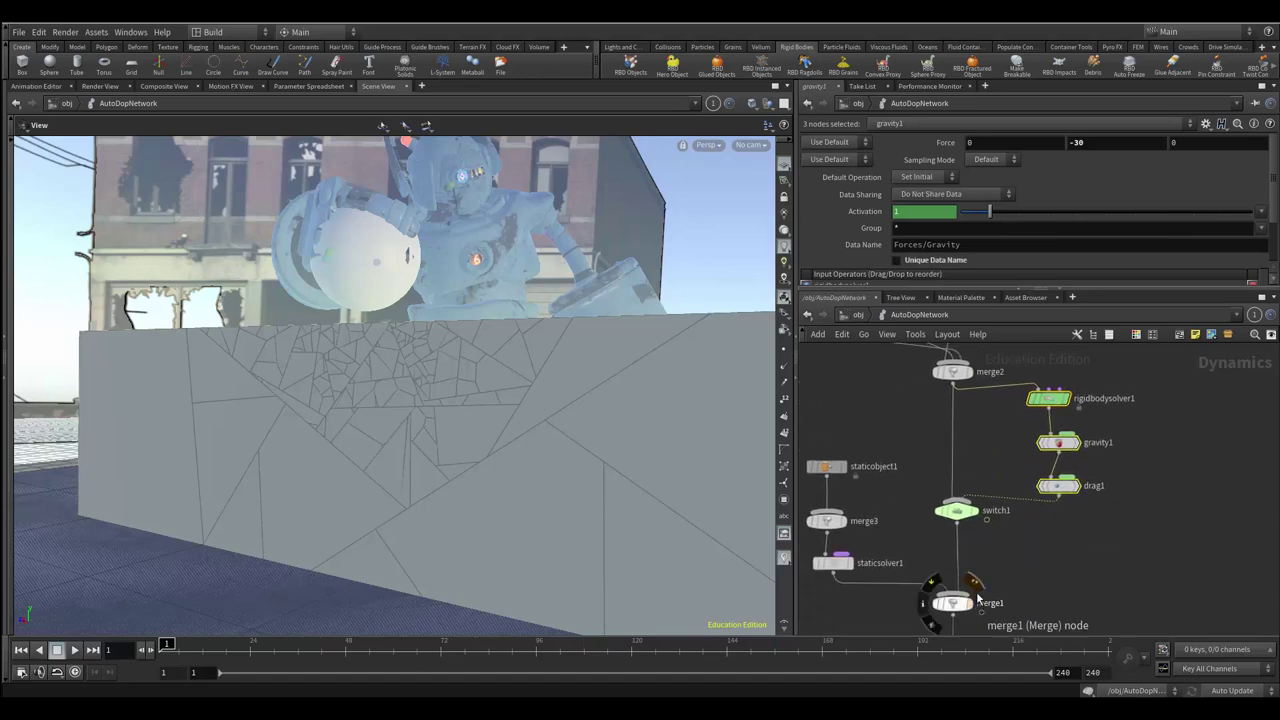
{"action": "middle_click_drag", "start_coordinate": [1014, 532], "coordinate": [1014, 613]}
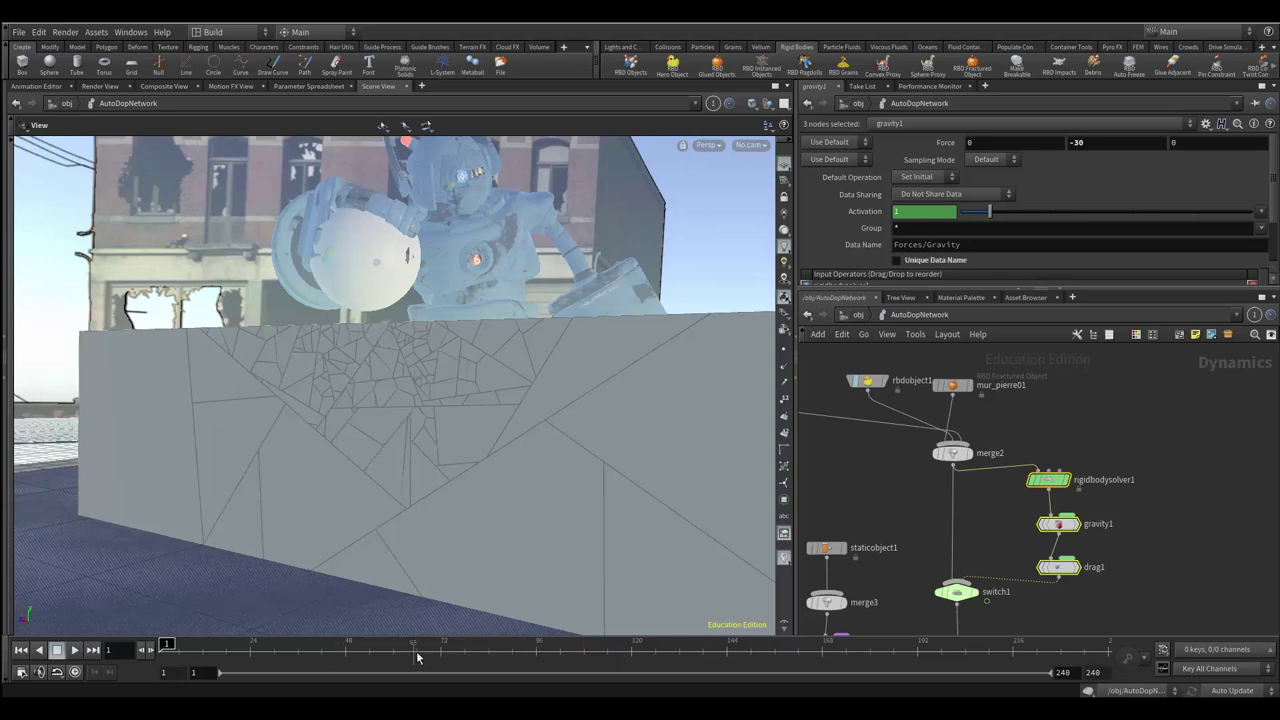
Step: Play the RBD simulation to frame 91 and select switch1 to check its Select Input
{"action": "left_click", "coordinate": [76, 650]}
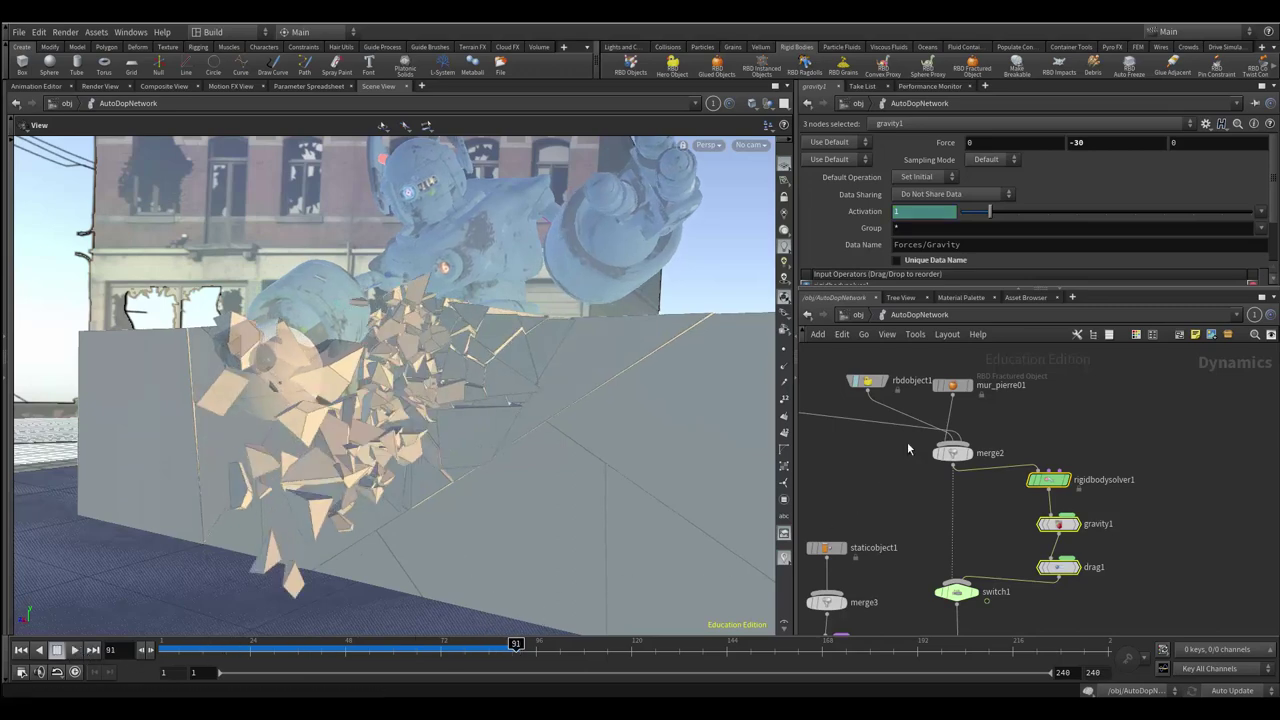
{"action": "middle_click_drag", "start_coordinate": [895, 540], "coordinate": [966, 540]}
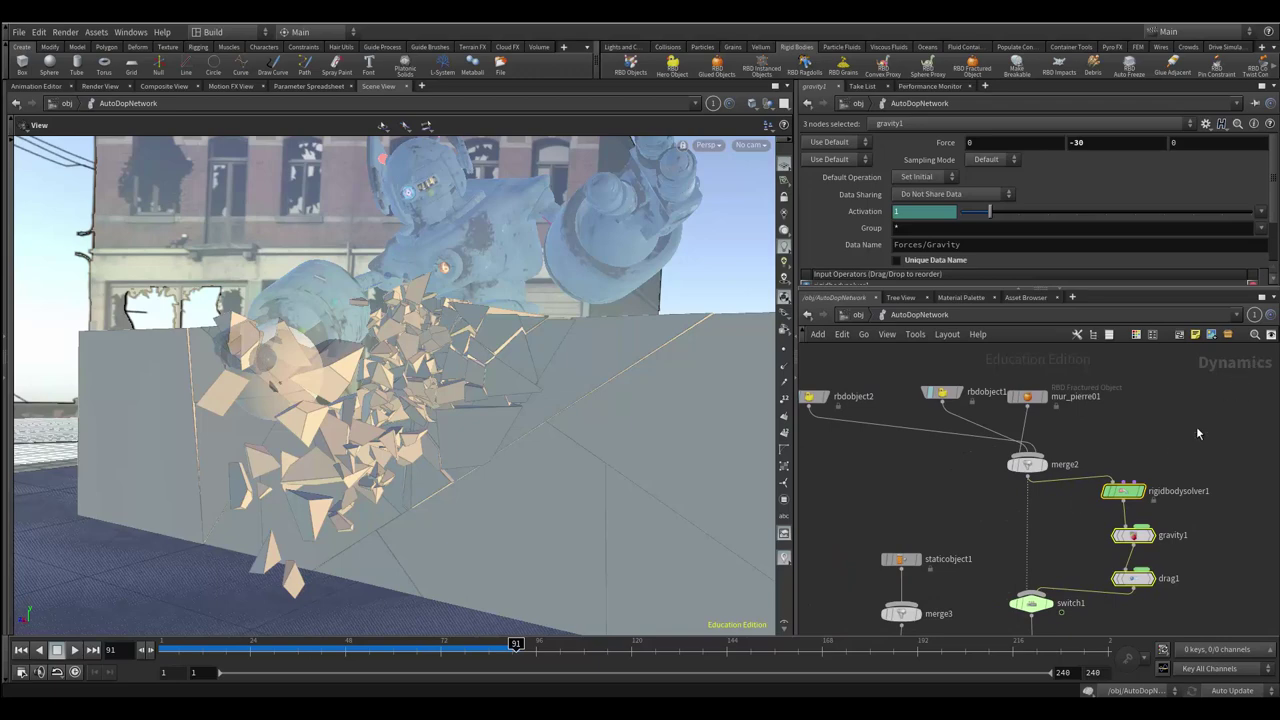
{"action": "middle_click_drag", "start_coordinate": [1007, 522], "coordinate": [946, 491]}
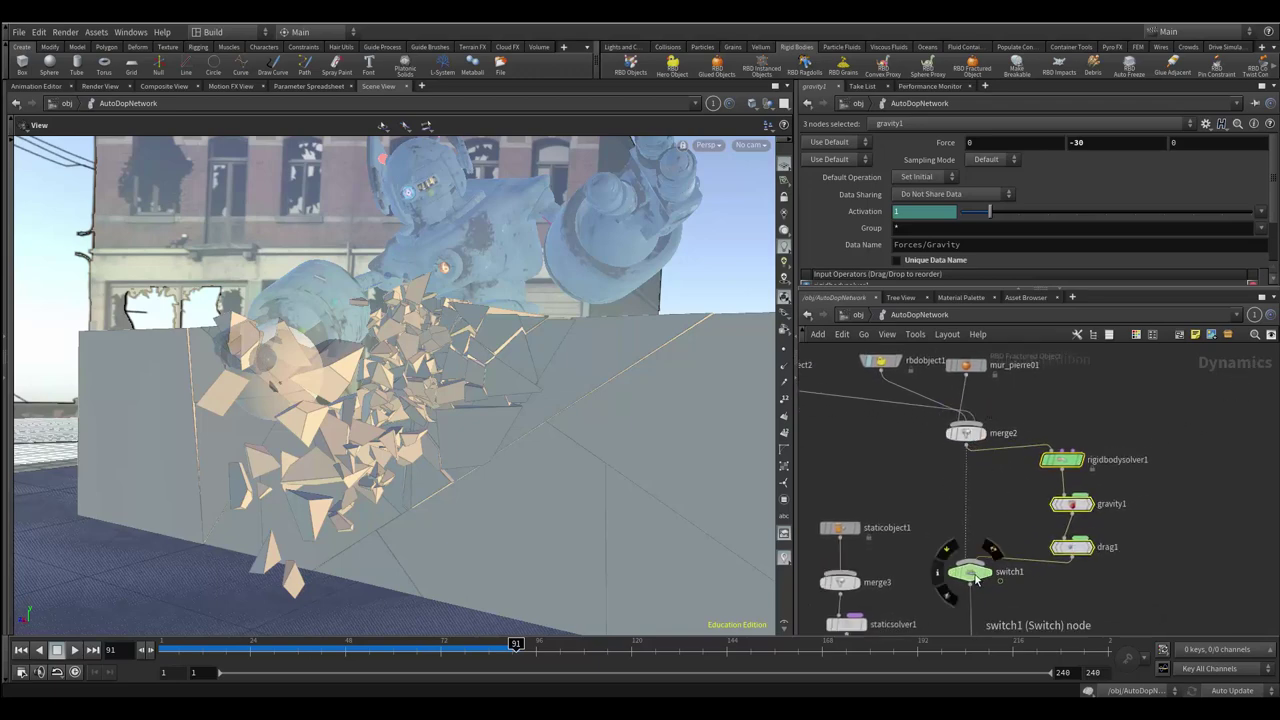
{"action": "left_click", "coordinate": [968, 571]}
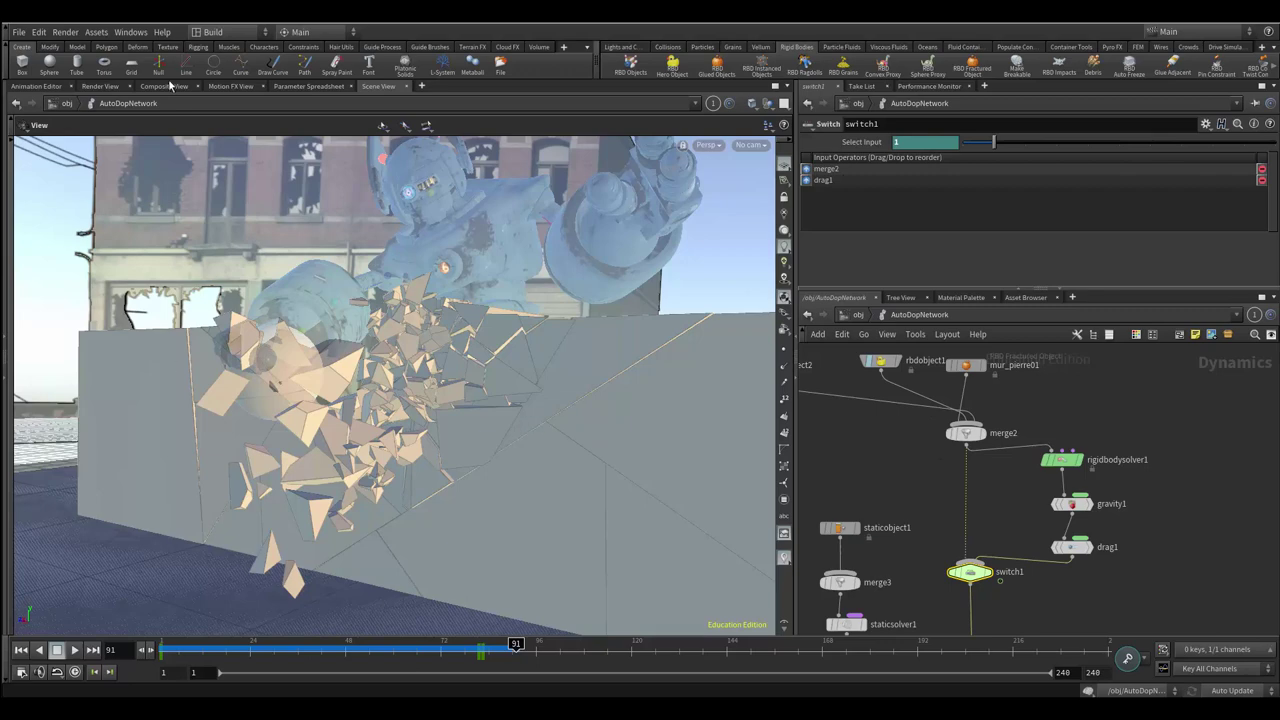
Step: Check switch1's Select Input curve: value 0, stepping to 1 at frame 82, then back to Scene View
{"action": "left_click", "coordinate": [36, 86]}
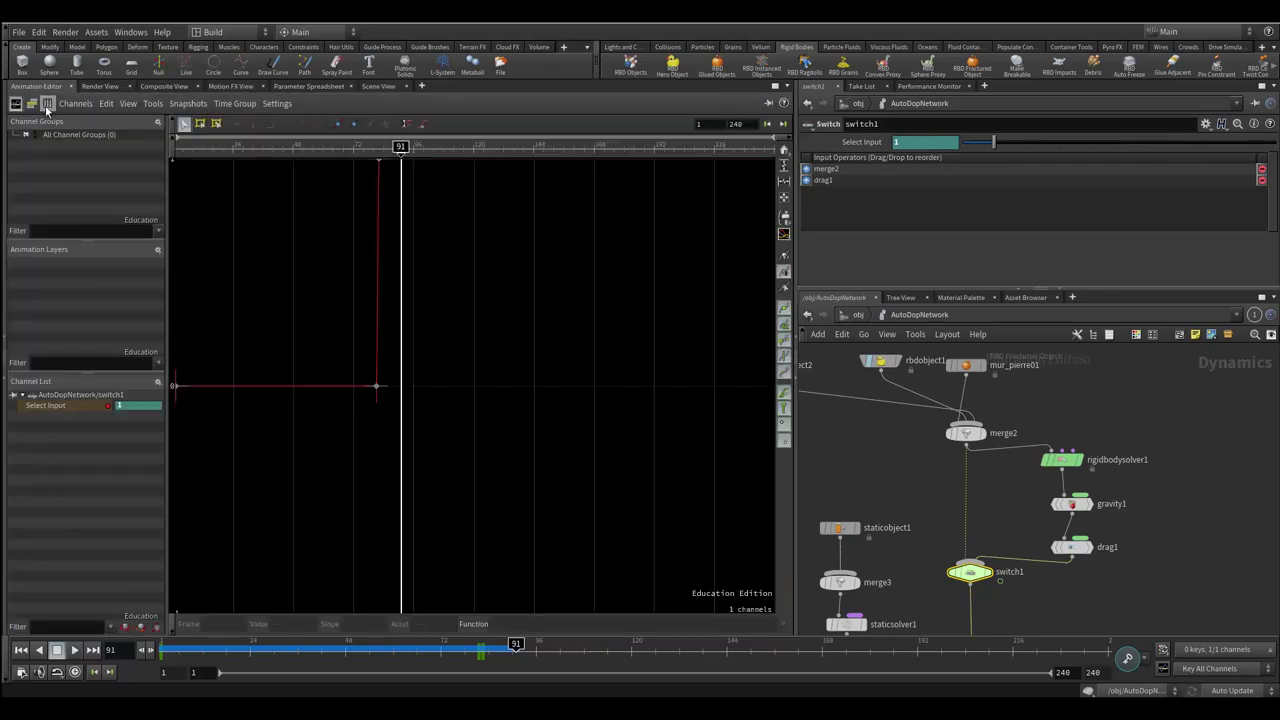
{"action": "key", "text": "h"}
{"action": "middle_click_drag", "start_coordinate": [341, 500], "coordinate": [263, 526]}
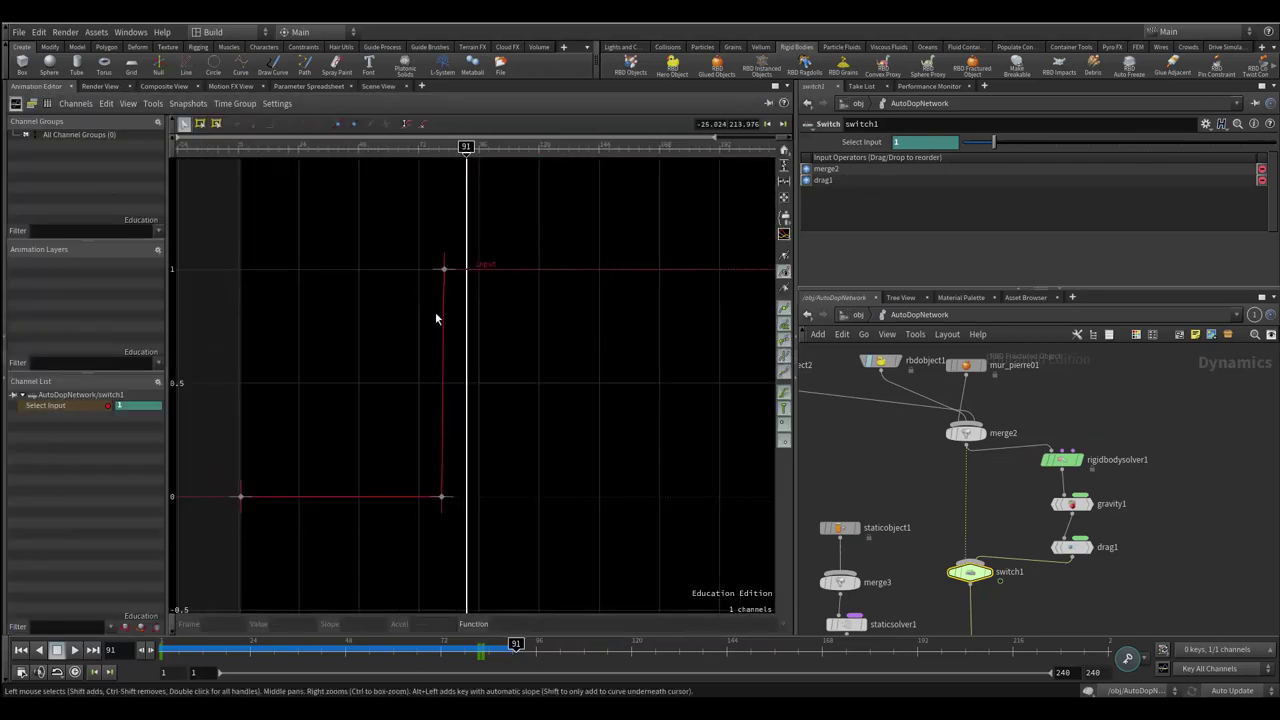
{"action": "left_click_drag", "start_coordinate": [210, 476], "coordinate": [297, 578]}
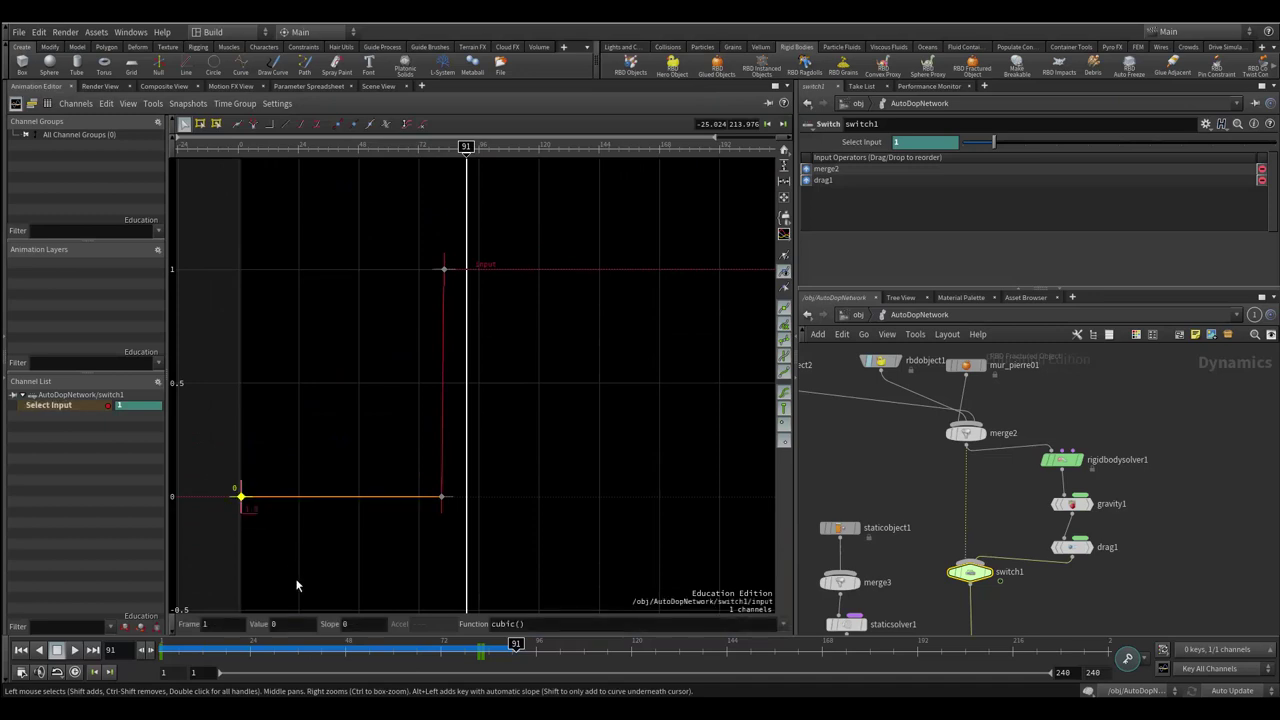
{"action": "left_click_drag", "start_coordinate": [388, 255], "coordinate": [530, 337]}
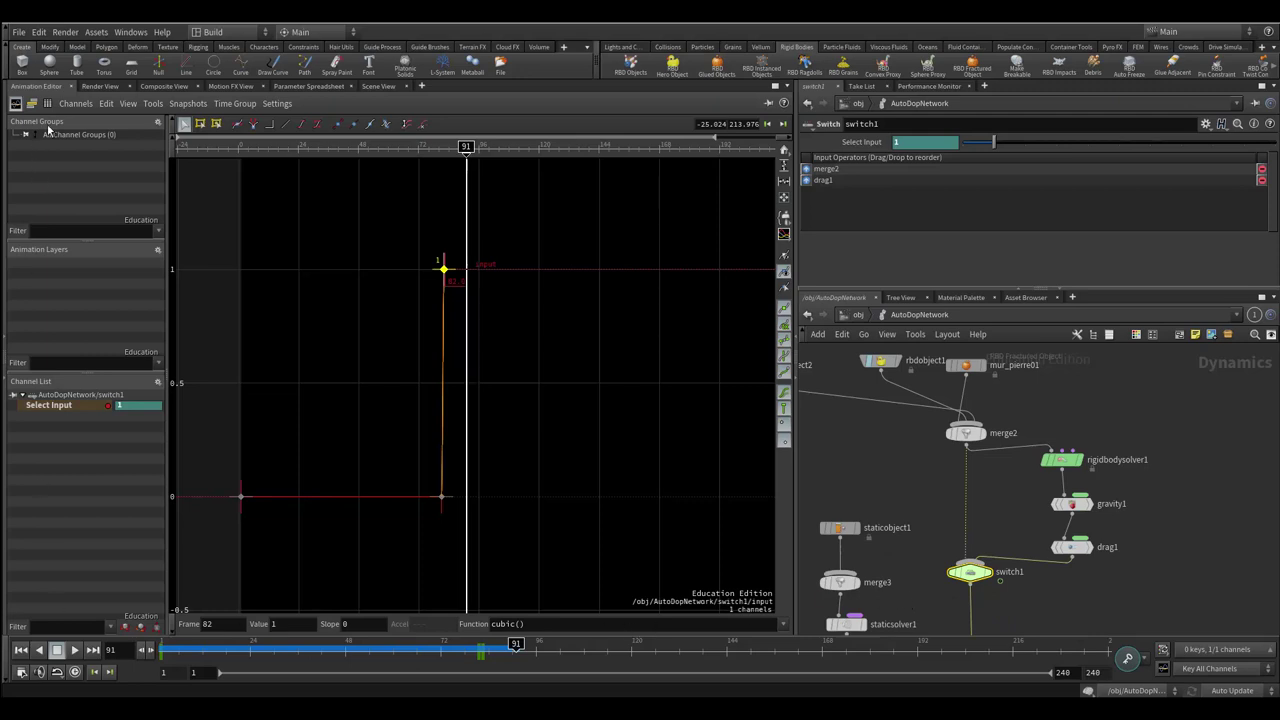
{"action": "left_click", "coordinate": [378, 86]}
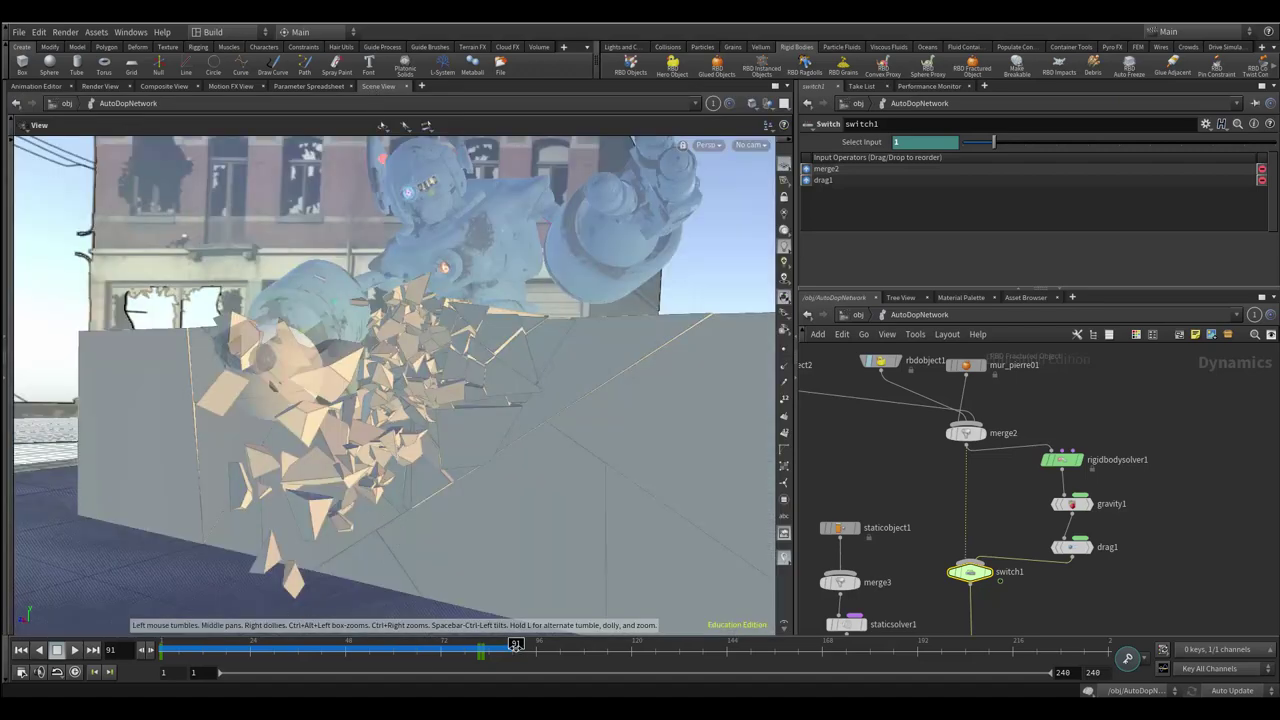
Step: Scrub to frame 90, orbit around the breaking wall fragments, and pan the node network
{"action": "mouse_move", "coordinate": [516, 645]}
{"action": "left_mouse_down"}
{"action": "mouse_move", "coordinate": [464, 648]}
{"action": "mouse_move", "coordinate": [510, 679]}
{"action": "left_mouse_up"}
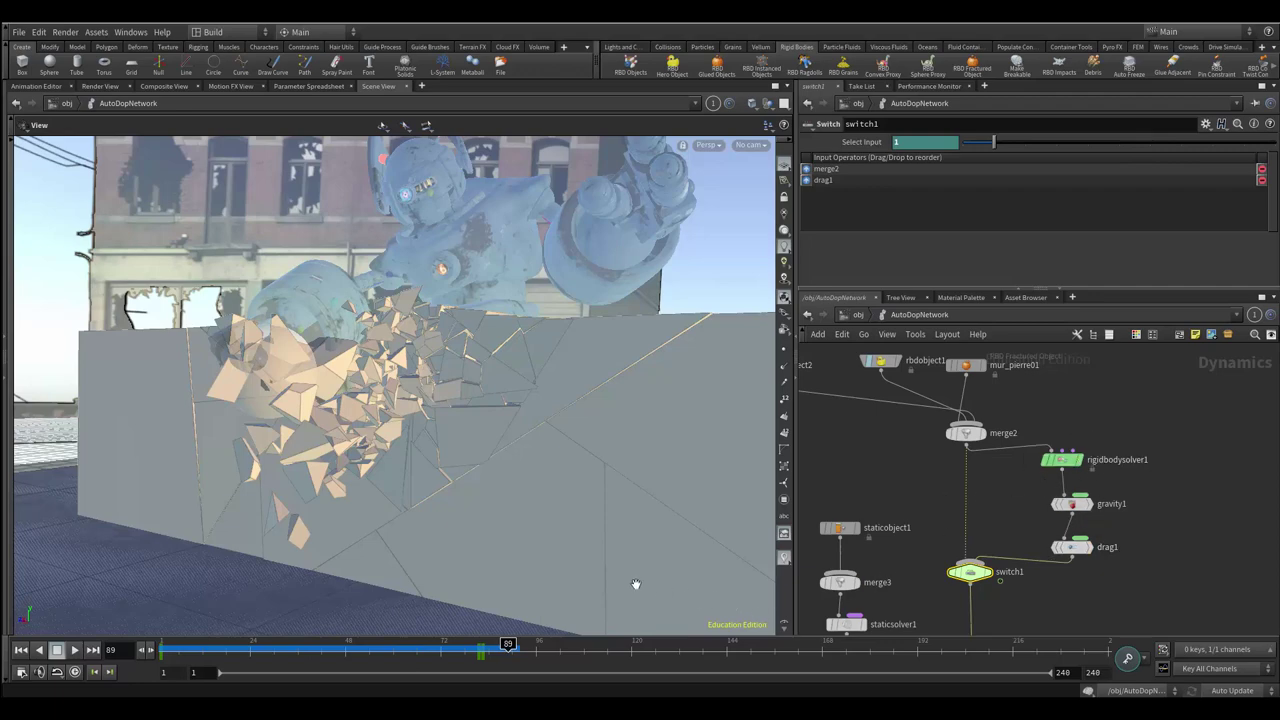
{"action": "middle_click_drag", "start_coordinate": [926, 550], "coordinate": [928, 443]}
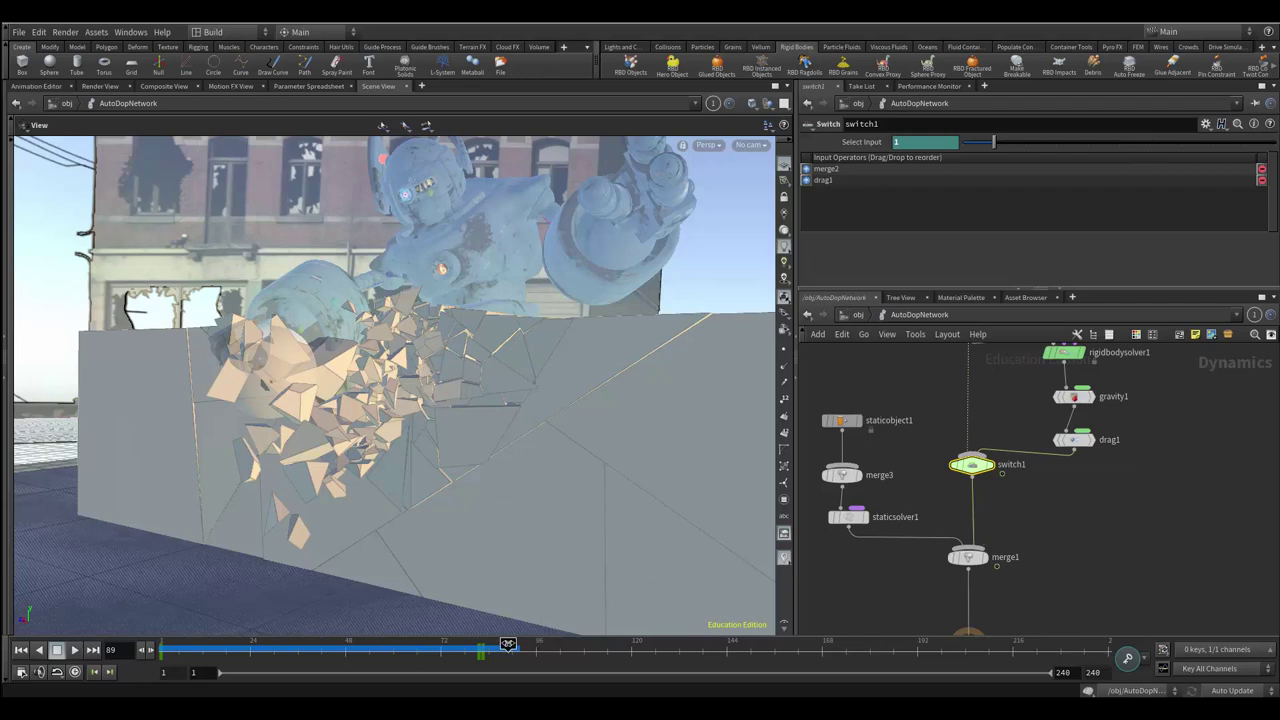
{"action": "left_click_drag", "start_coordinate": [508, 643], "coordinate": [512, 643]}
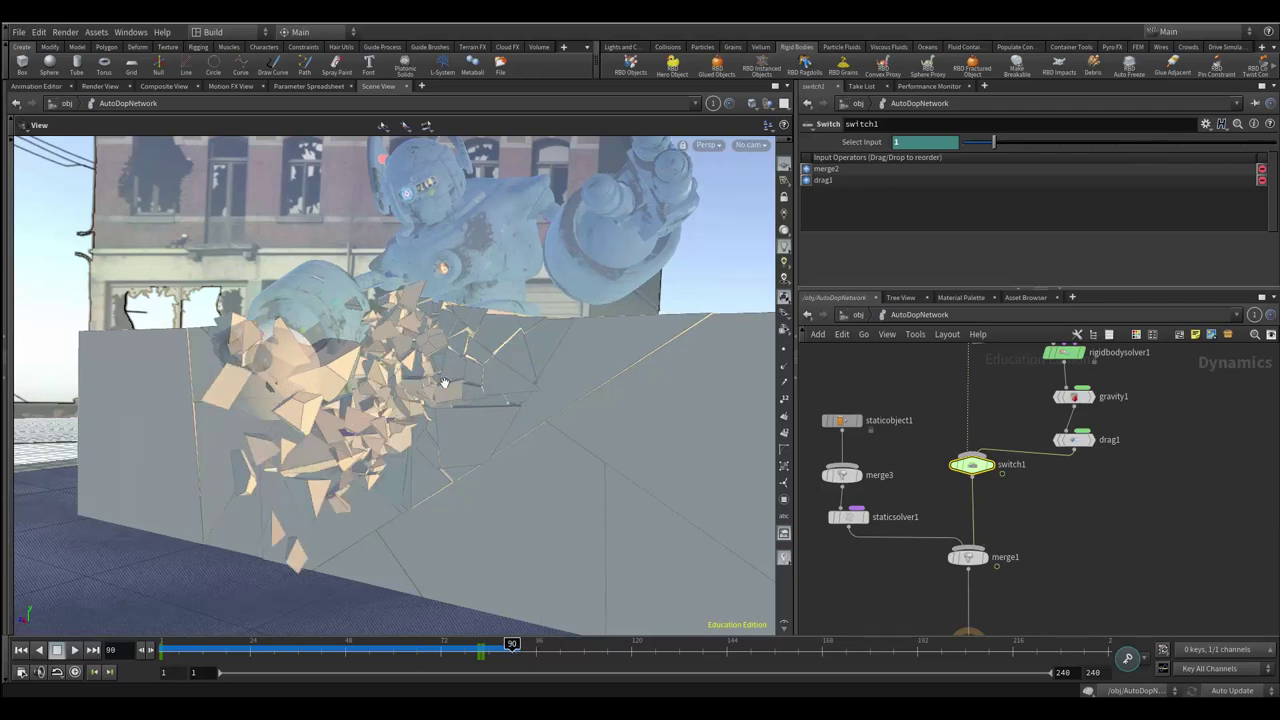
{"action": "mouse_move", "coordinate": [478, 522]}
{"action": "left_mouse_down", "text": "alt"}
{"action": "mouse_move", "coordinate": [440, 529]}
{"action": "mouse_move", "coordinate": [457, 523]}
{"action": "mouse_move", "coordinate": [440, 566]}
{"action": "left_mouse_up", "text": "alt"}
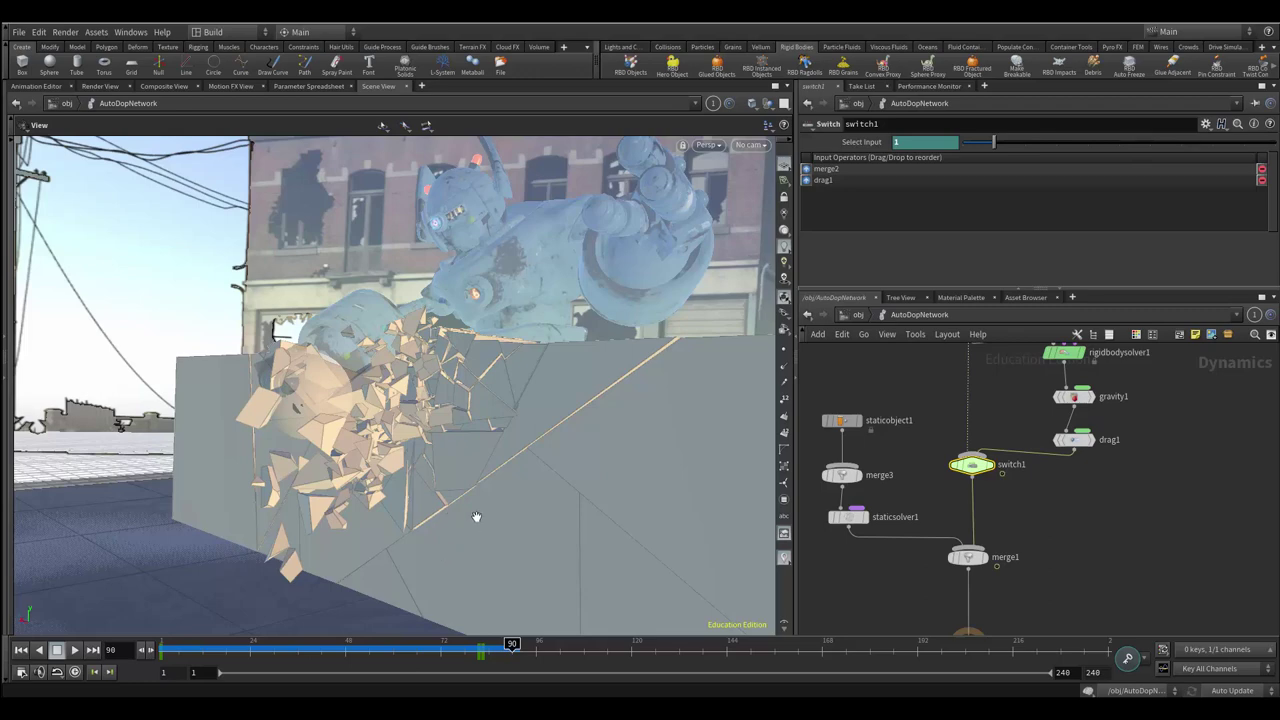
{"action": "mouse_move", "coordinate": [1090, 545]}
{"action": "middle_mouse_down"}
{"action": "mouse_move", "coordinate": [1089, 517]}
{"action": "mouse_move", "coordinate": [1119, 617]}
{"action": "middle_mouse_up"}
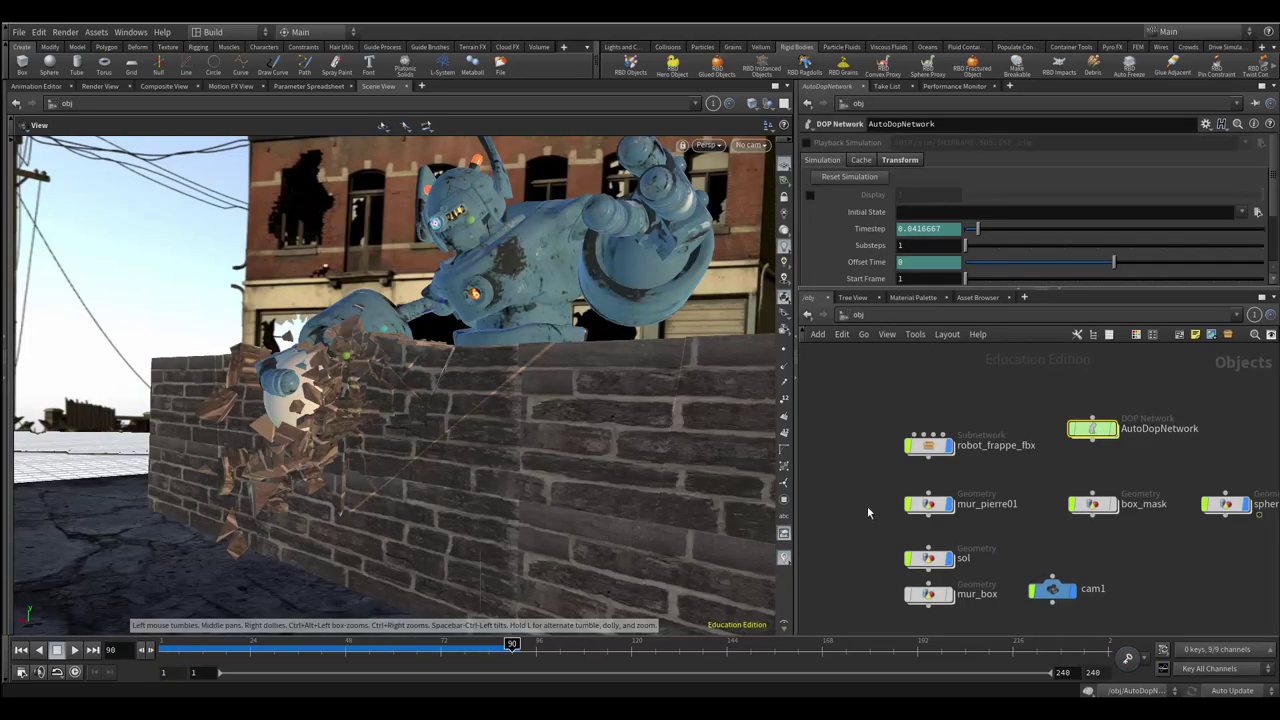
Step: Scrub the robot's approach, move sphere_bas_RB just below AutoDopNetwork, and recentre the object nodes
{"action": "left_click", "coordinate": [240, 650]}
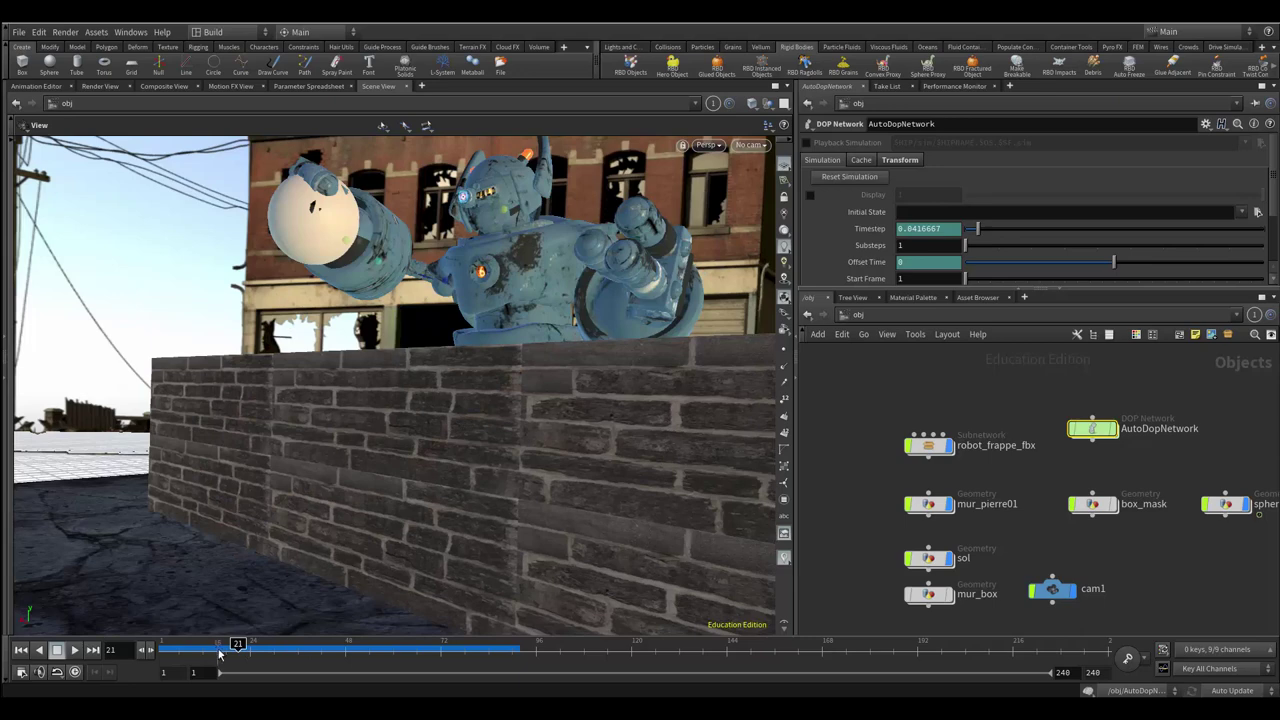
{"action": "left_click_drag", "start_coordinate": [237, 644], "coordinate": [489, 678]}
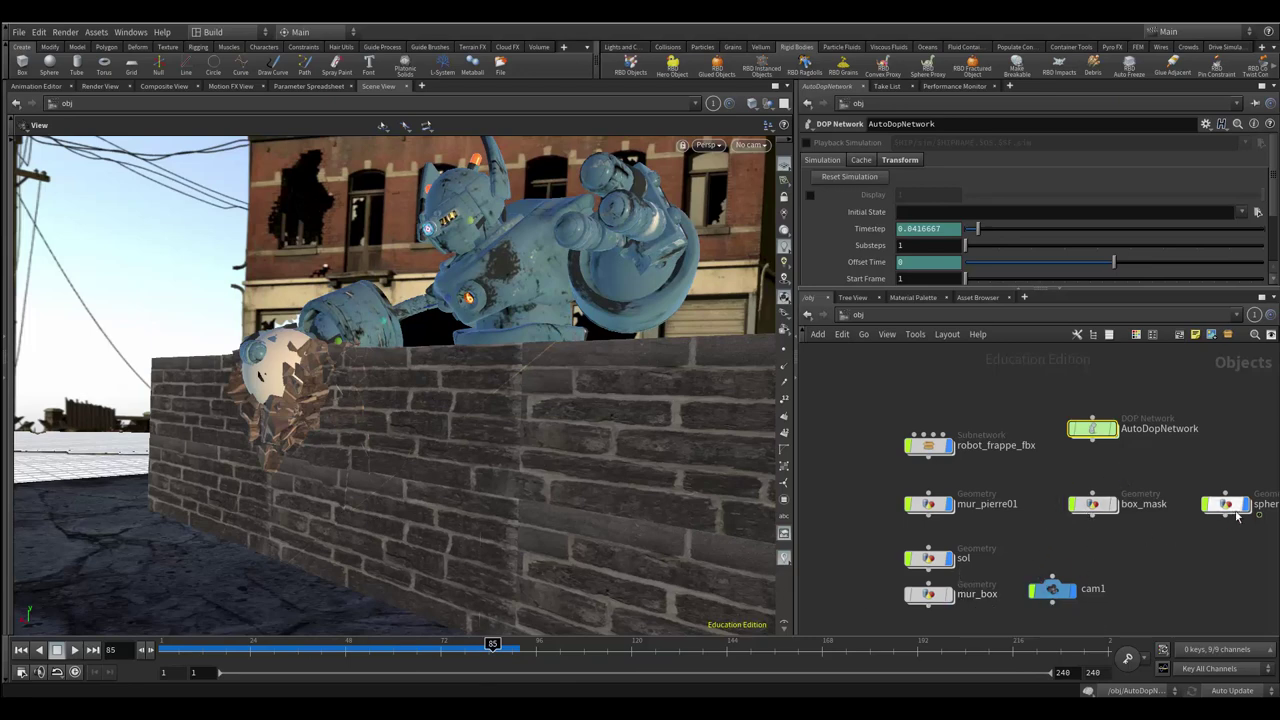
{"action": "left_click_drag", "start_coordinate": [1218, 508], "coordinate": [1146, 466]}
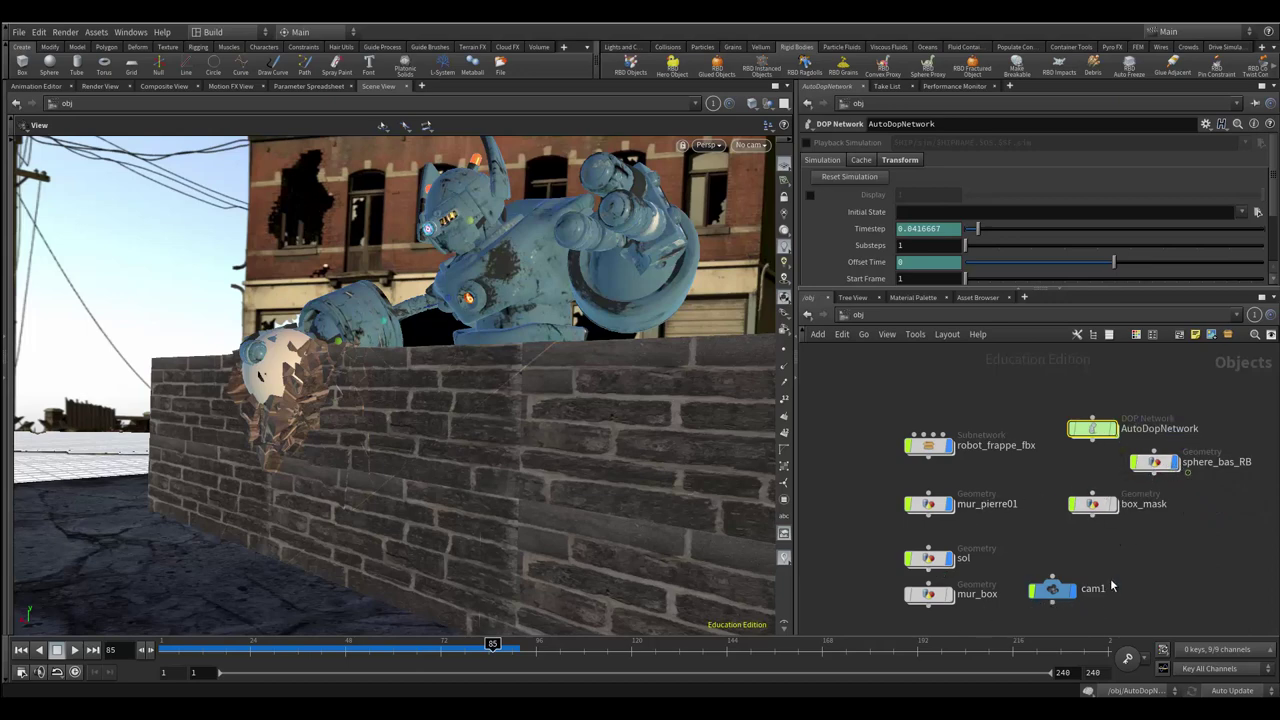
{"action": "middle_click_drag", "start_coordinate": [1112, 574], "coordinate": [1114, 505]}
{"action": "middle_click_drag", "start_coordinate": [1000, 566], "coordinate": [921, 586]}
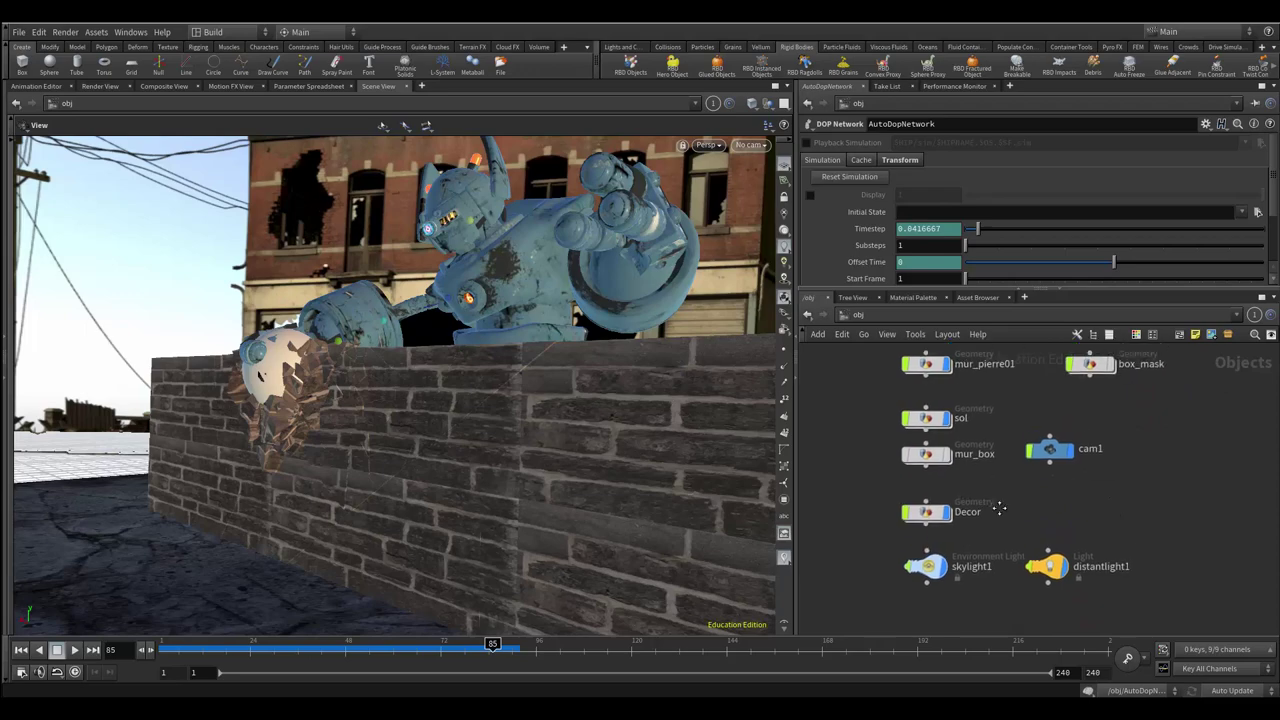
{"action": "middle_click_drag", "start_coordinate": [952, 471], "coordinate": [987, 534]}
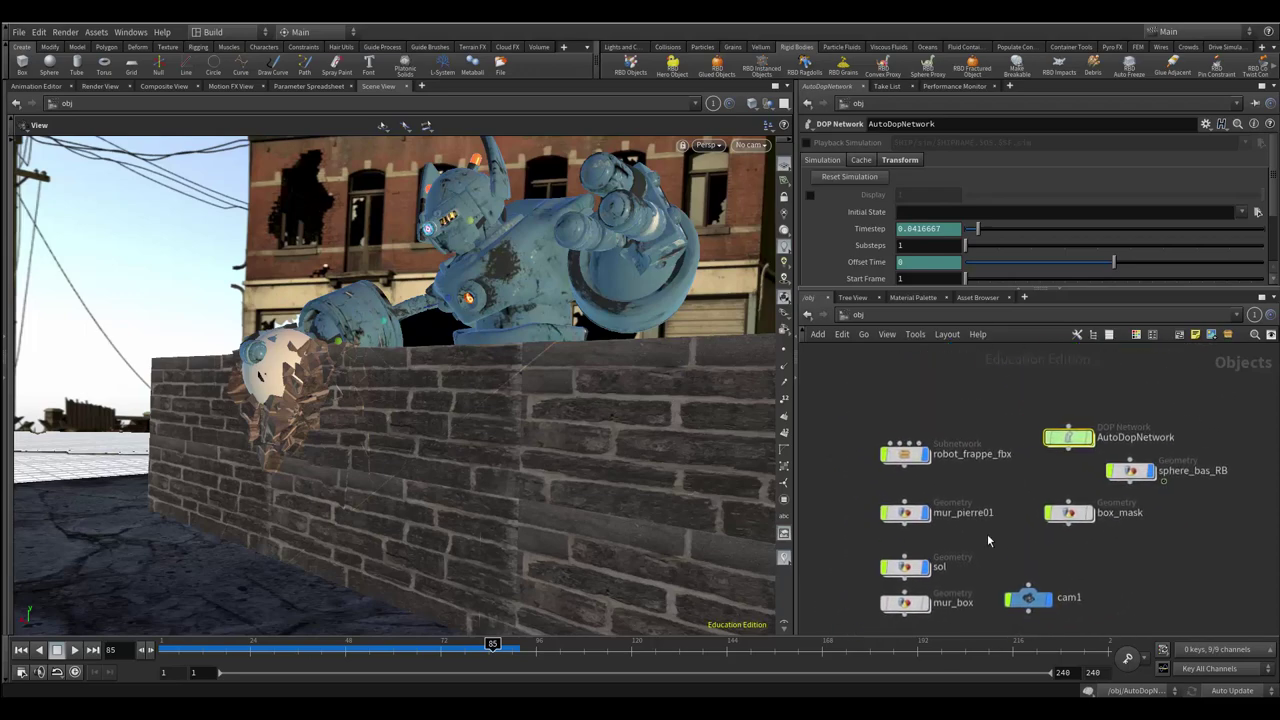
Step: Inspect robot_frappe_fbx's Bot, sphere1, materials and RootNode nodes, then return to object level with nothing selected
{"action": "double_click", "coordinate": [906, 453]}
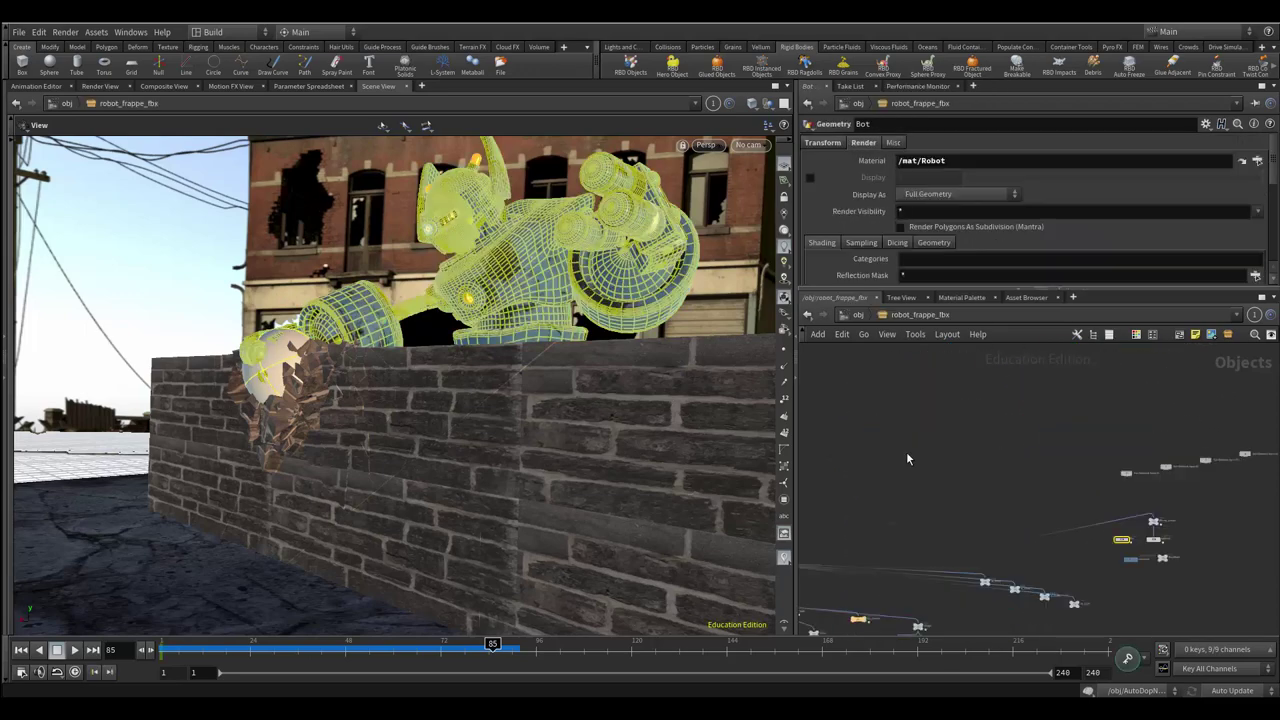
{"action": "key", "text": "h"}
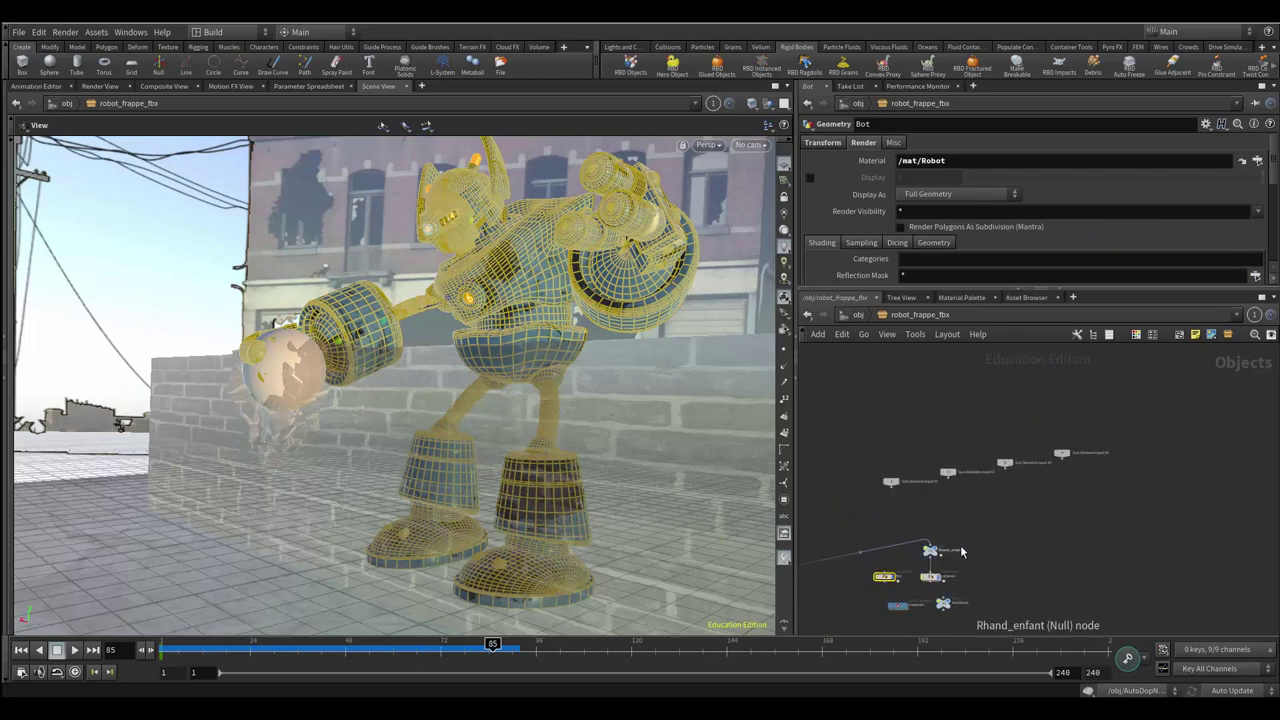
{"action": "middle_click_drag", "start_coordinate": [973, 541], "coordinate": [1030, 401]}
{"action": "scroll", "coordinate": [1014, 439], "scroll_direction": "up", "scroll_amount": 3}
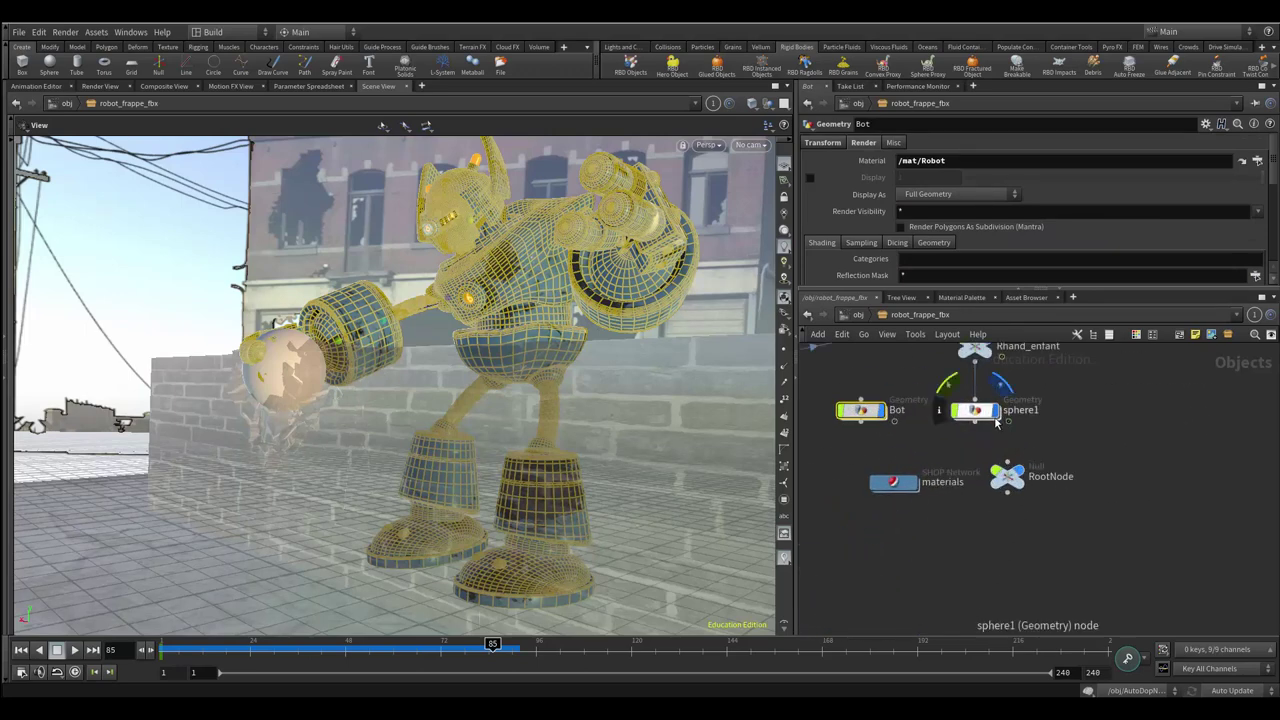
{"action": "left_click", "coordinate": [858, 315]}
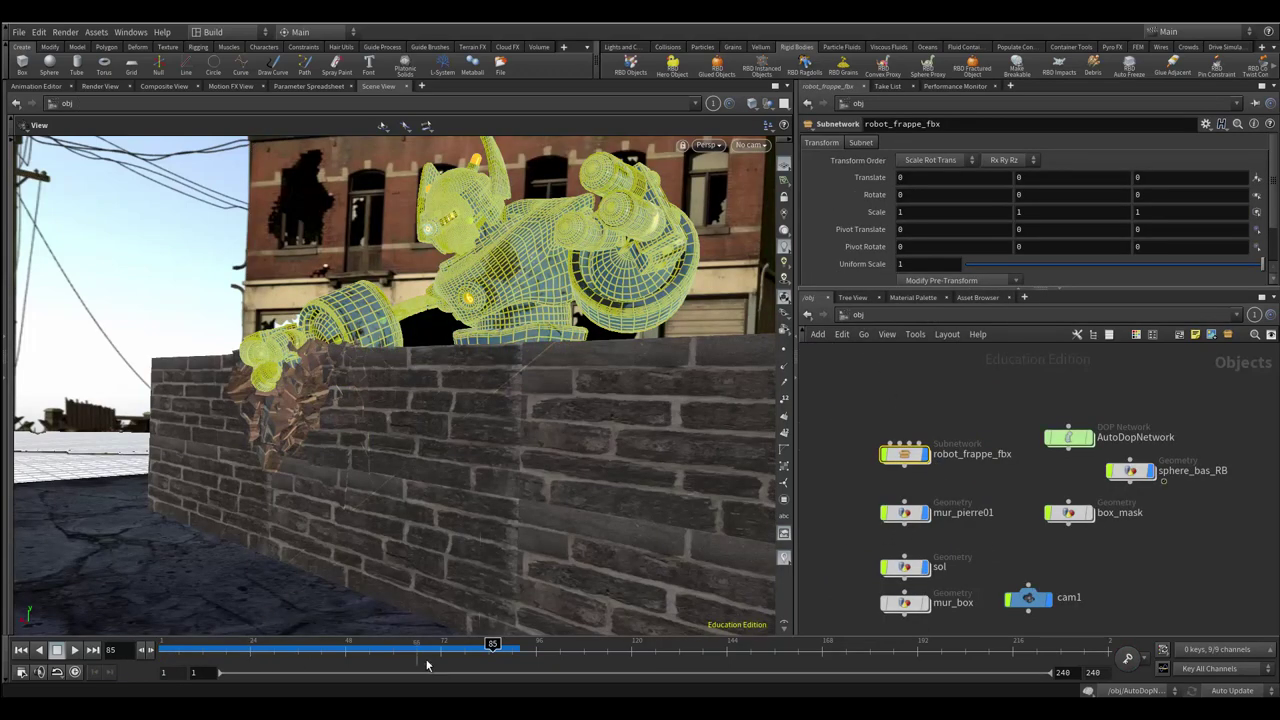
{"action": "left_click", "coordinate": [1009, 478]}
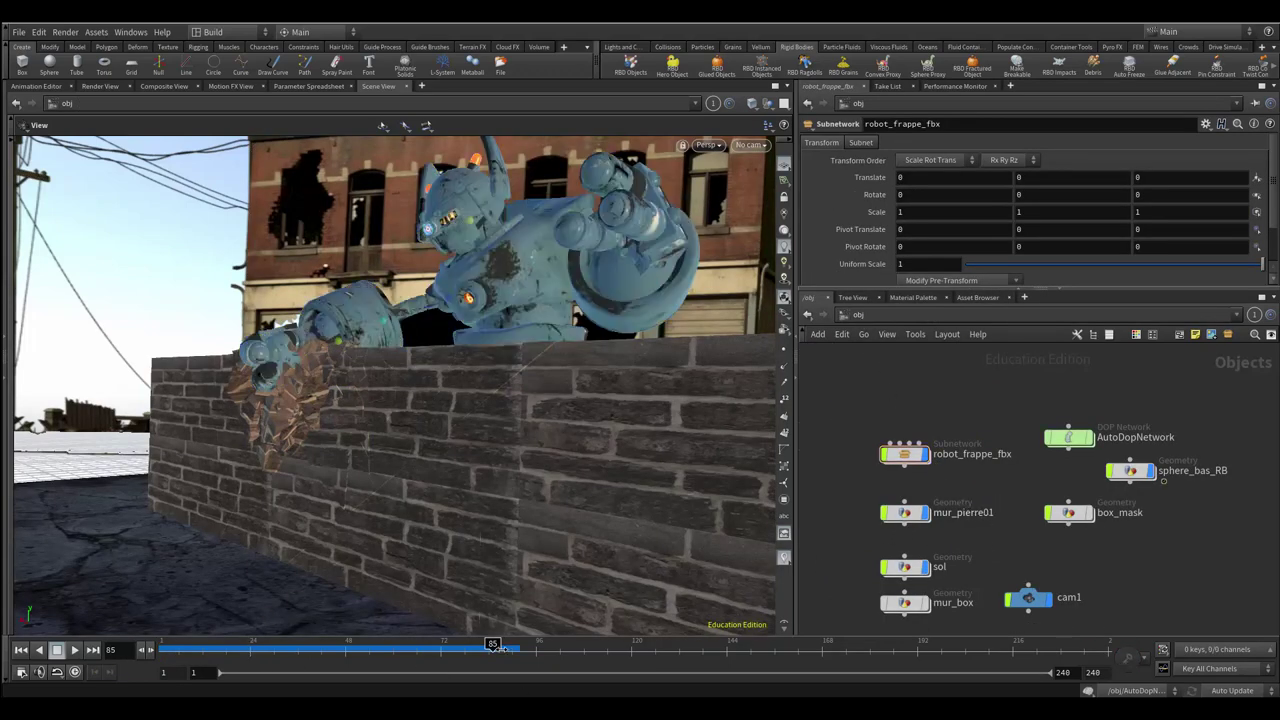
Step: Advance to frame 89 and orbit to view the bursting bricks from above, side and front
{"action": "left_click_drag", "start_coordinate": [494, 645], "coordinate": [510, 656]}
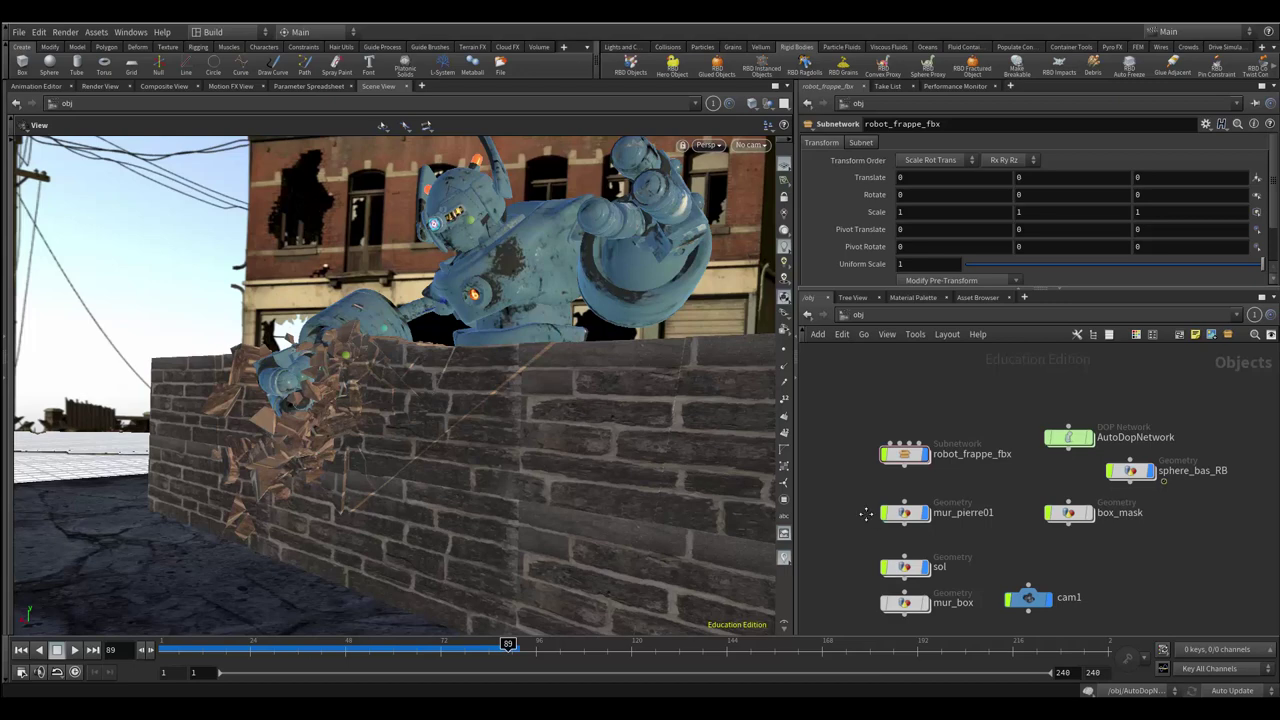
{"action": "middle_click_drag", "start_coordinate": [866, 514], "coordinate": [908, 455]}
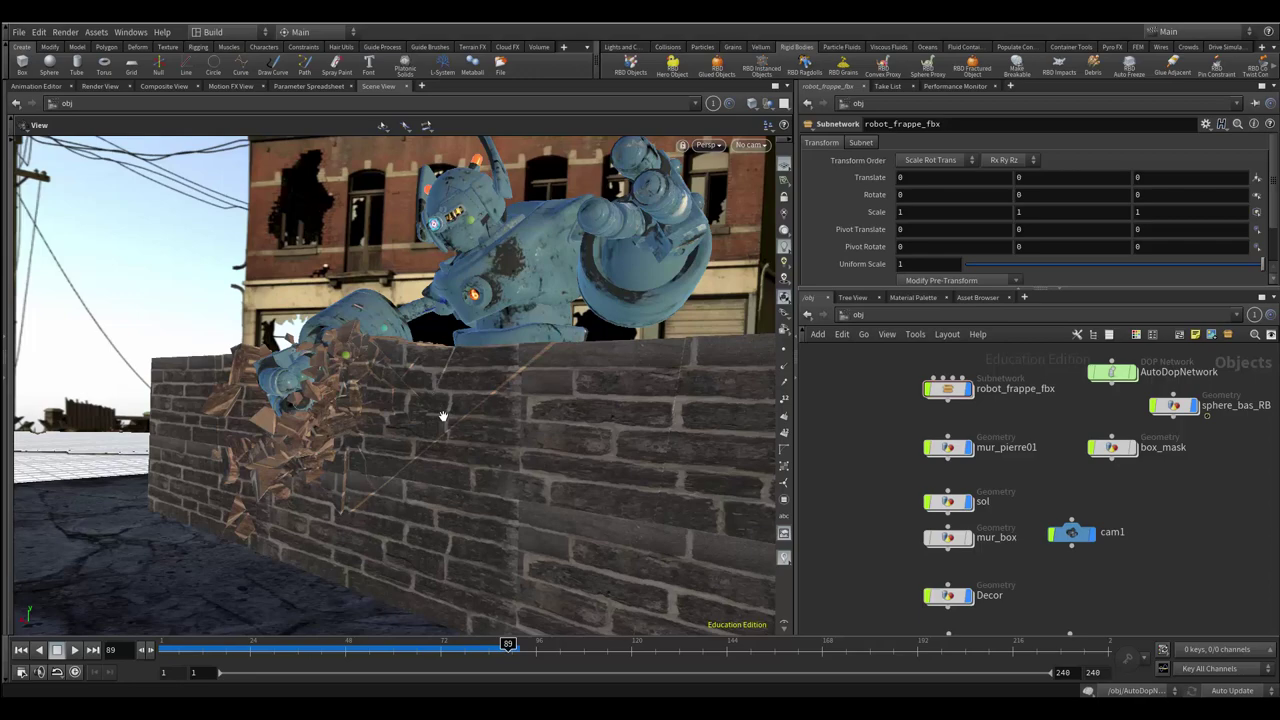
{"action": "mouse_move", "coordinate": [429, 431]}
{"action": "left_mouse_down", "text": "alt"}
{"action": "mouse_move", "coordinate": [414, 457]}
{"action": "mouse_move", "coordinate": [418, 517]}
{"action": "mouse_move", "coordinate": [517, 517]}
{"action": "mouse_move", "coordinate": [491, 543]}
{"action": "mouse_move", "coordinate": [432, 515]}
{"action": "left_mouse_up", "text": "alt"}
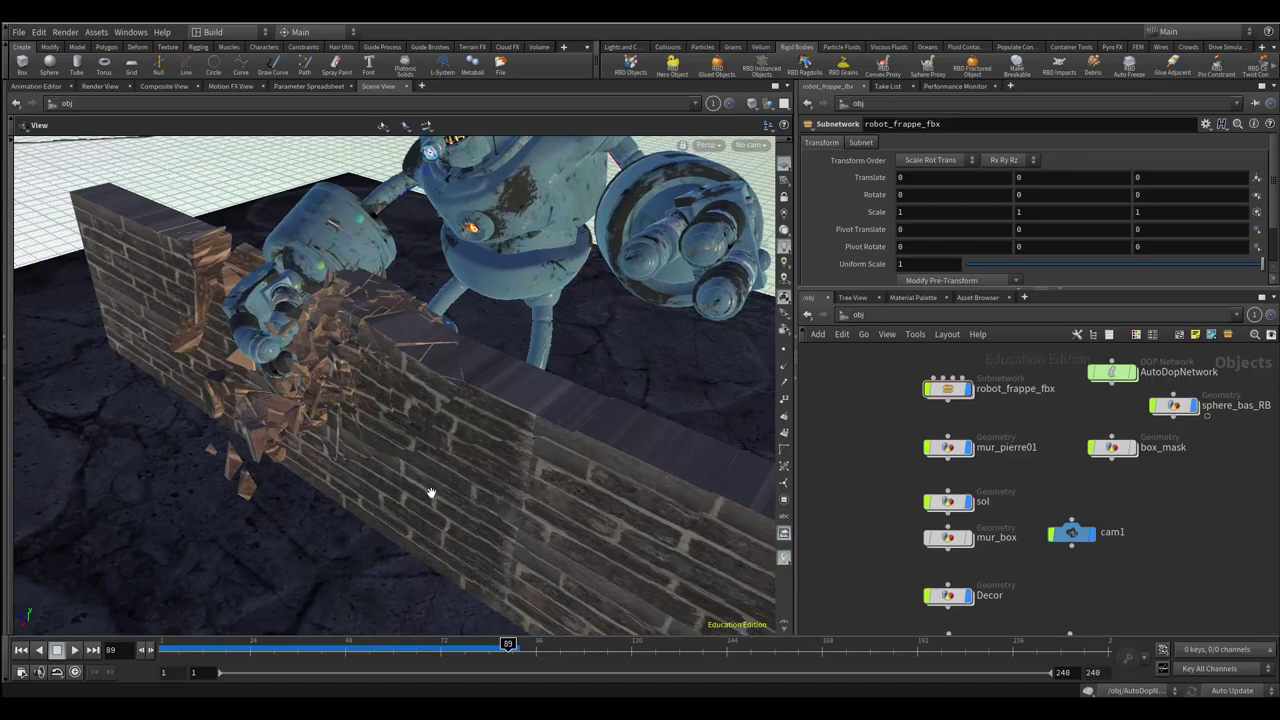
{"action": "mouse_move", "coordinate": [405, 480]}
{"action": "left_mouse_down", "text": "alt"}
{"action": "mouse_move", "coordinate": [408, 543]}
{"action": "mouse_move", "coordinate": [380, 537]}
{"action": "mouse_move", "coordinate": [363, 460]}
{"action": "left_mouse_up", "text": "alt"}
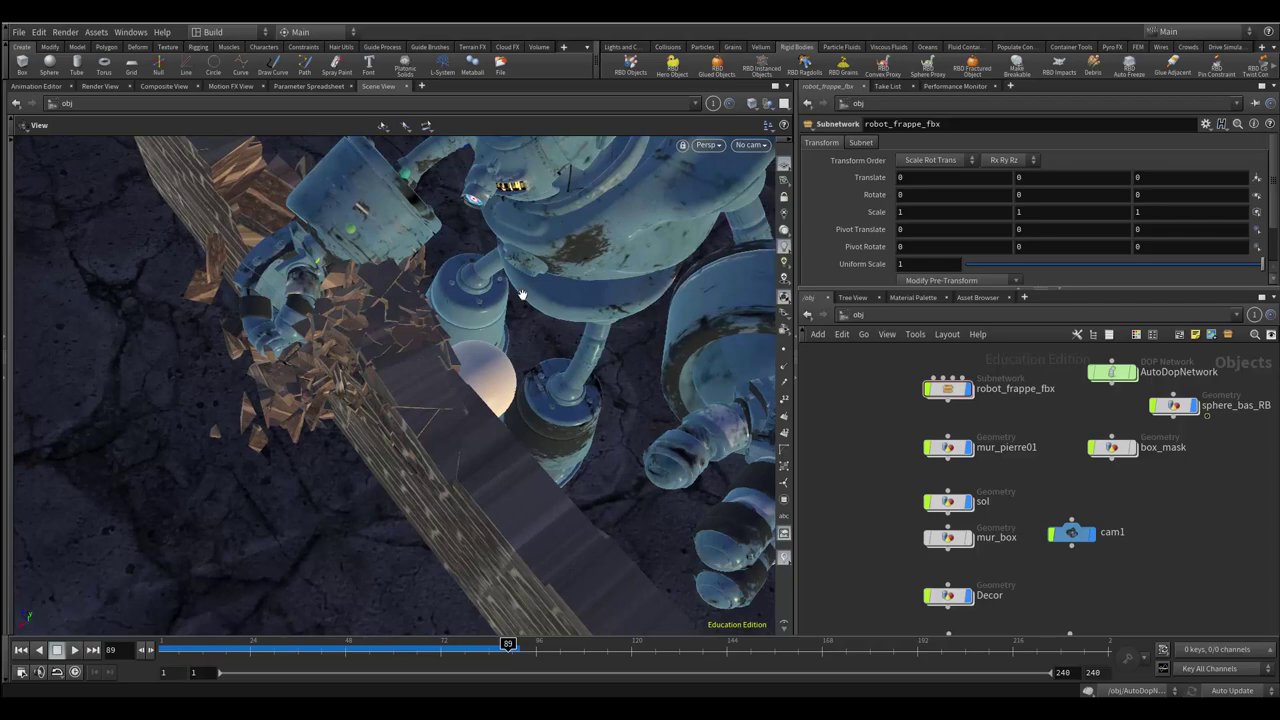
{"action": "left_click_drag", "start_coordinate": [332, 469], "coordinate": [357, 357], "text": "alt"}
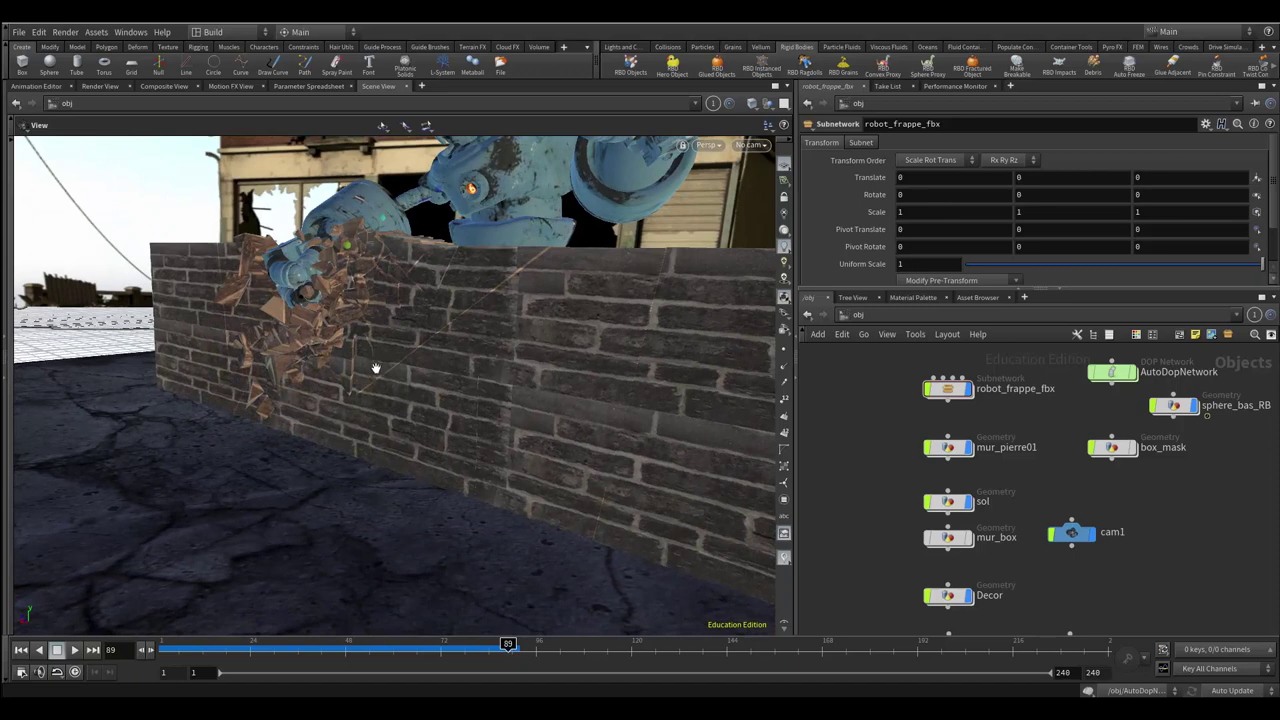
{"action": "mouse_move", "coordinate": [429, 438]}
{"action": "left_mouse_down", "text": "alt"}
{"action": "mouse_move", "coordinate": [425, 402]}
{"action": "mouse_move", "coordinate": [424, 467]}
{"action": "left_mouse_up", "text": "alt"}
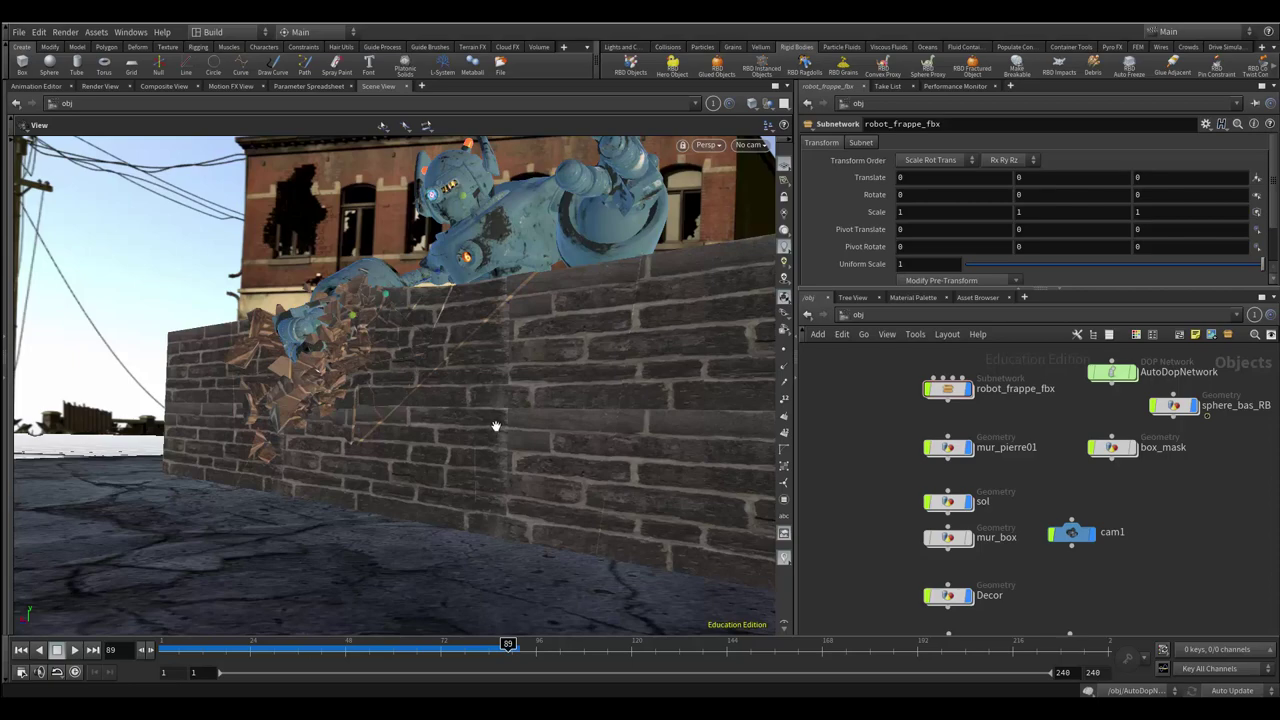
{"action": "mouse_move", "coordinate": [481, 416]}
{"action": "left_mouse_down"}
{"action": "mouse_move", "coordinate": [480, 457]}
{"action": "mouse_move", "coordinate": [441, 520]}
{"action": "left_mouse_up"}
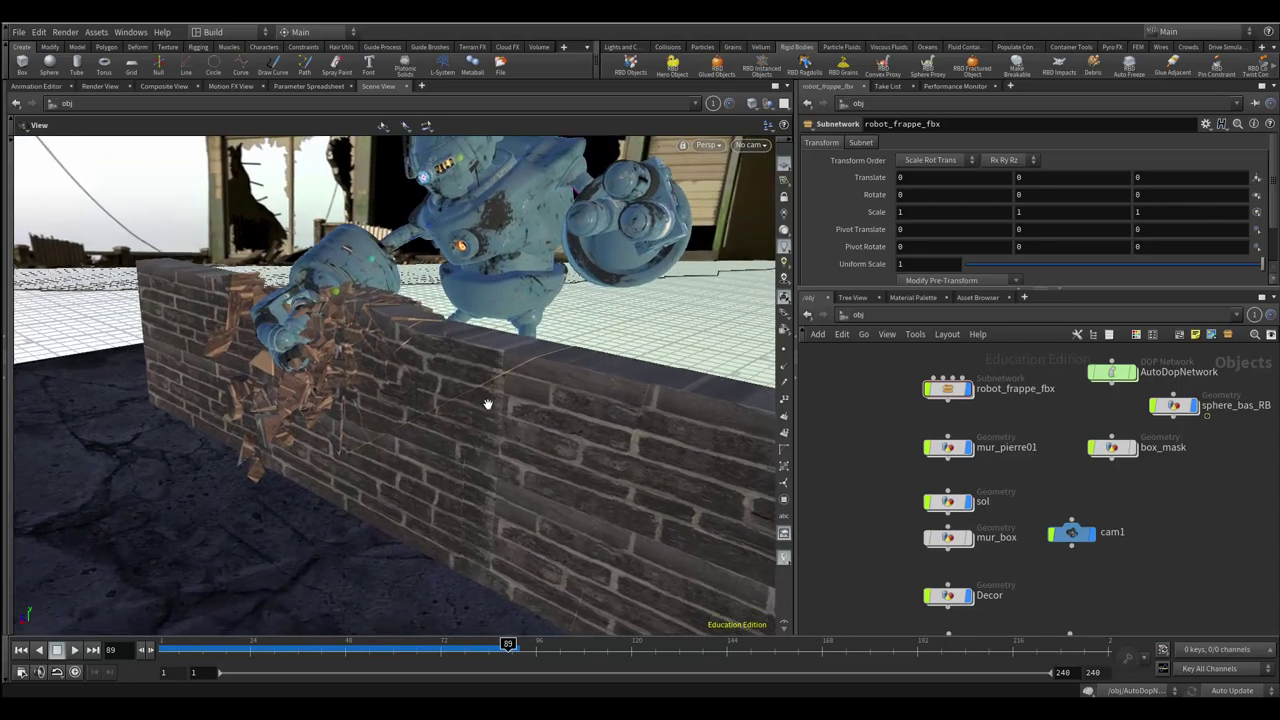
{"action": "mouse_move", "coordinate": [489, 403]}
{"action": "left_mouse_down"}
{"action": "mouse_move", "coordinate": [423, 414]}
{"action": "mouse_move", "coordinate": [497, 434]}
{"action": "mouse_move", "coordinate": [557, 423]}
{"action": "mouse_move", "coordinate": [549, 403]}
{"action": "mouse_move", "coordinate": [482, 394]}
{"action": "left_mouse_up"}
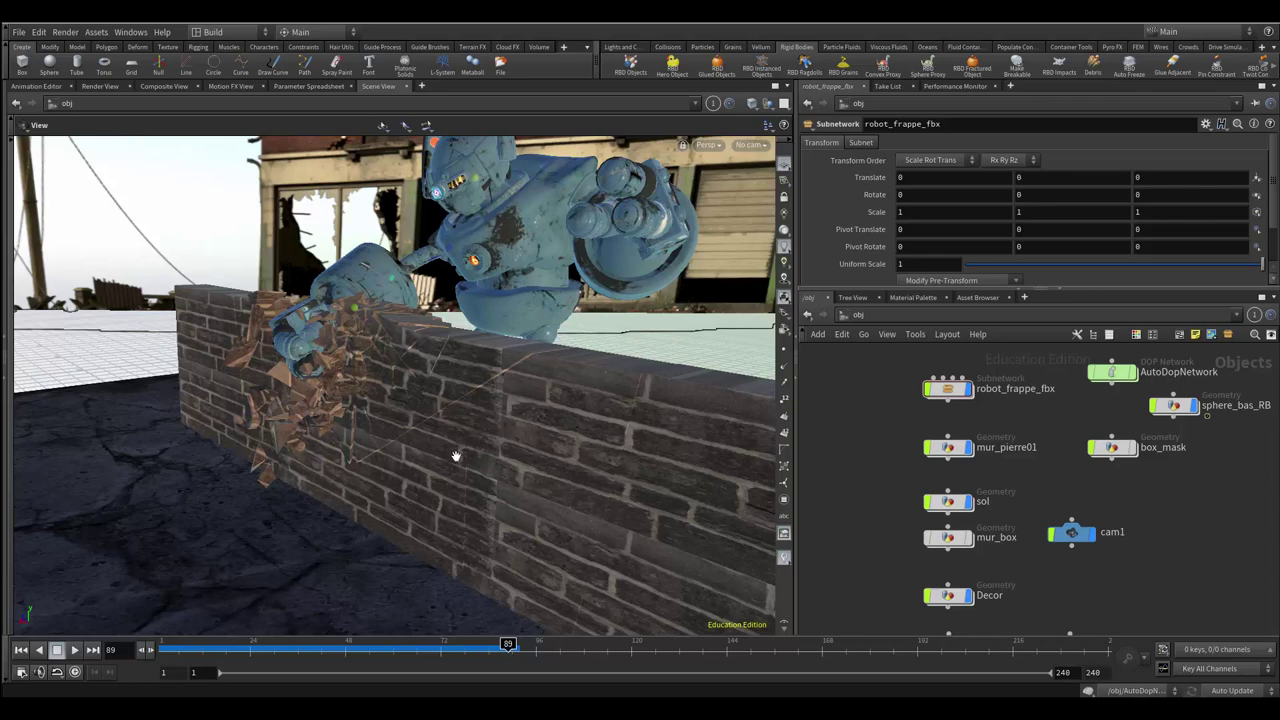
{"action": "mouse_move", "coordinate": [455, 456]}
{"action": "left_mouse_down", "text": "alt"}
{"action": "mouse_move", "coordinate": [437, 423]}
{"action": "mouse_move", "coordinate": [443, 403]}
{"action": "mouse_move", "coordinate": [472, 405]}
{"action": "left_mouse_up", "text": "alt"}
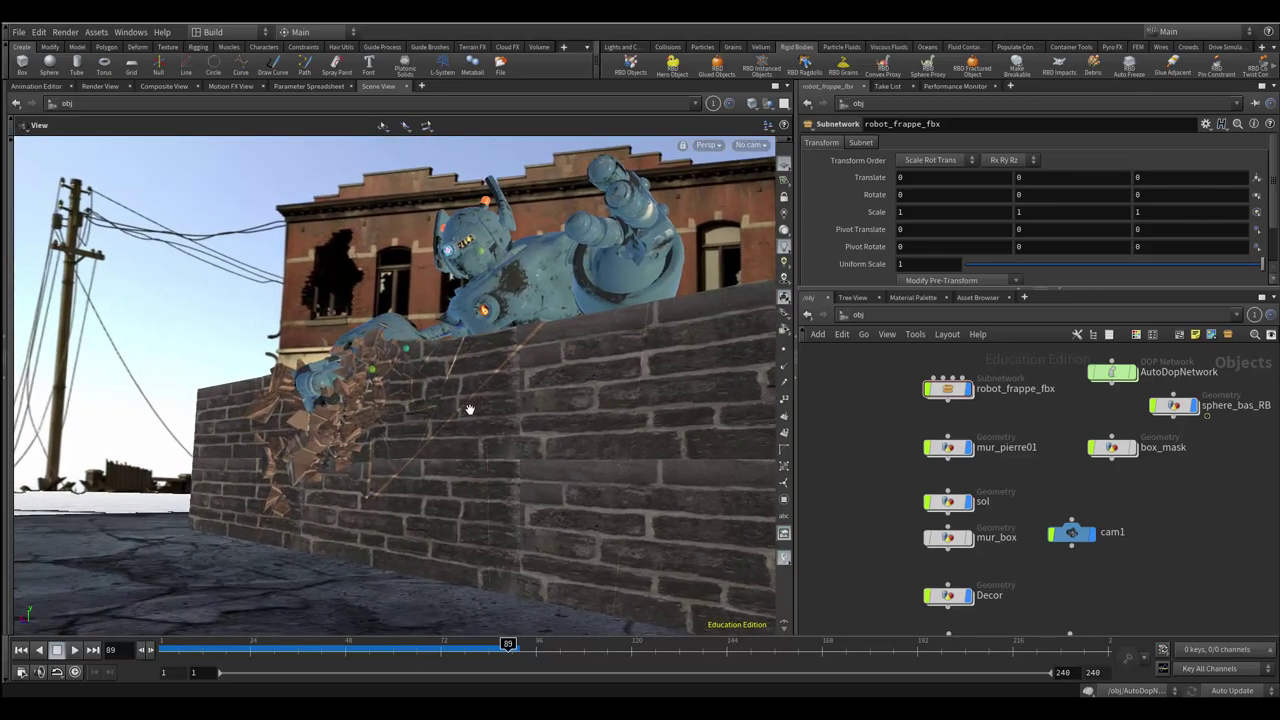